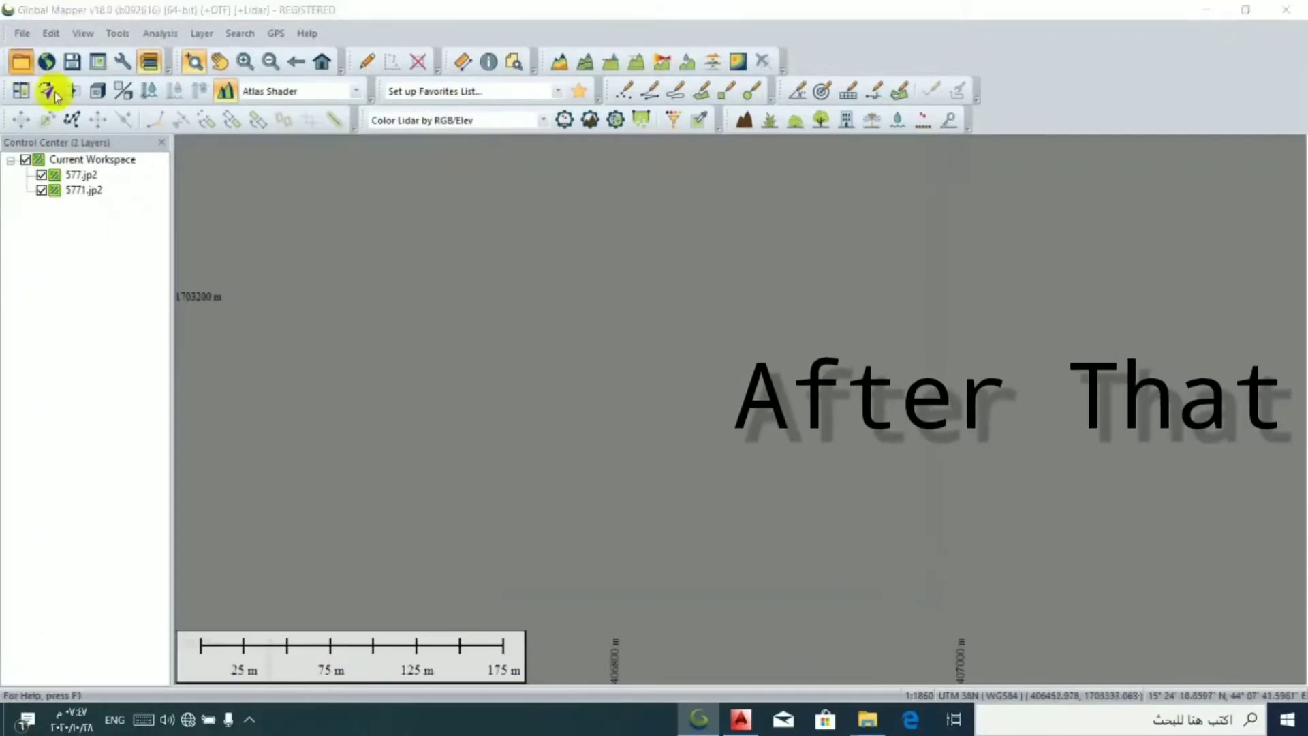
# - Load hora.jpg into the workspace, accepting the UTM zone 38 northern hemisphere projection with WGS84 datum and metres
pyautogui.click(21, 61)
pyautogui.click(772, 323)
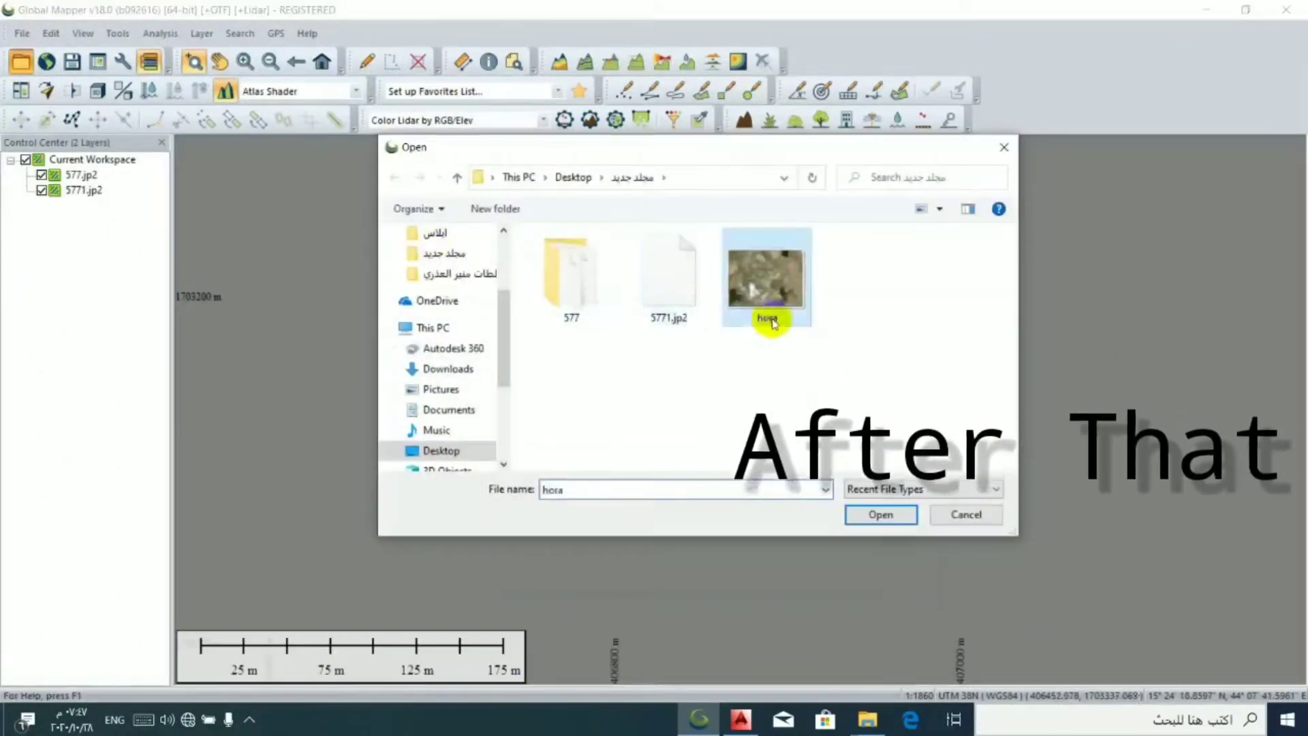
pyautogui.click(879, 514)
pyautogui.click(603, 464)
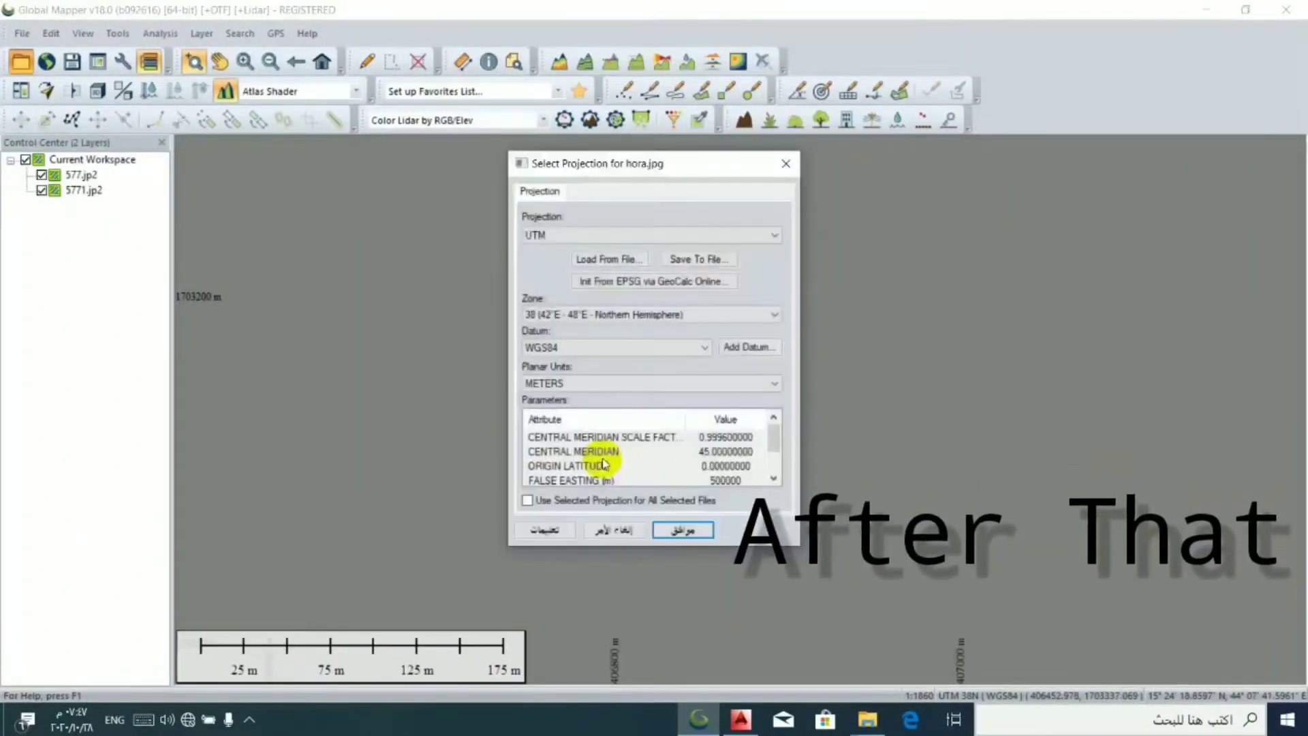
pyautogui.click(681, 529)
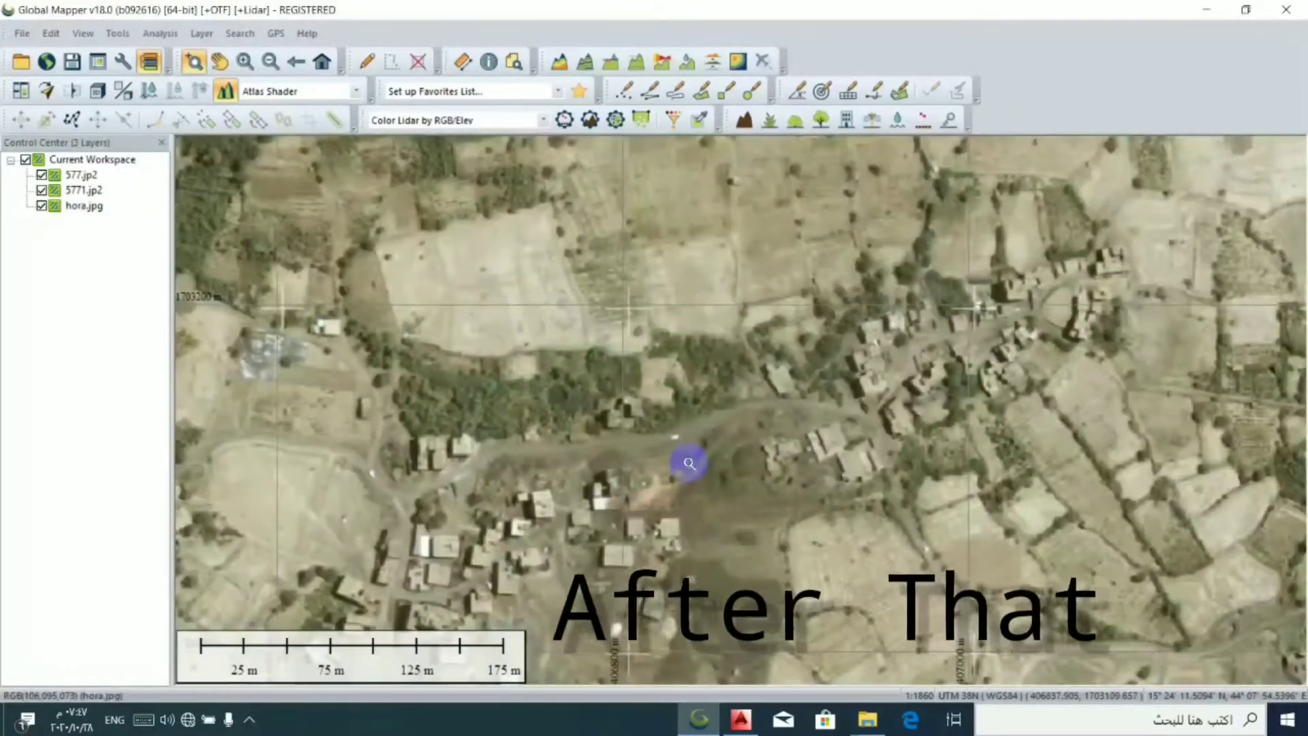
# - Hide the 5771.jp2 layer and swipe across hora.jpg to compare it with the layer underneath
pyautogui.click(84, 190)
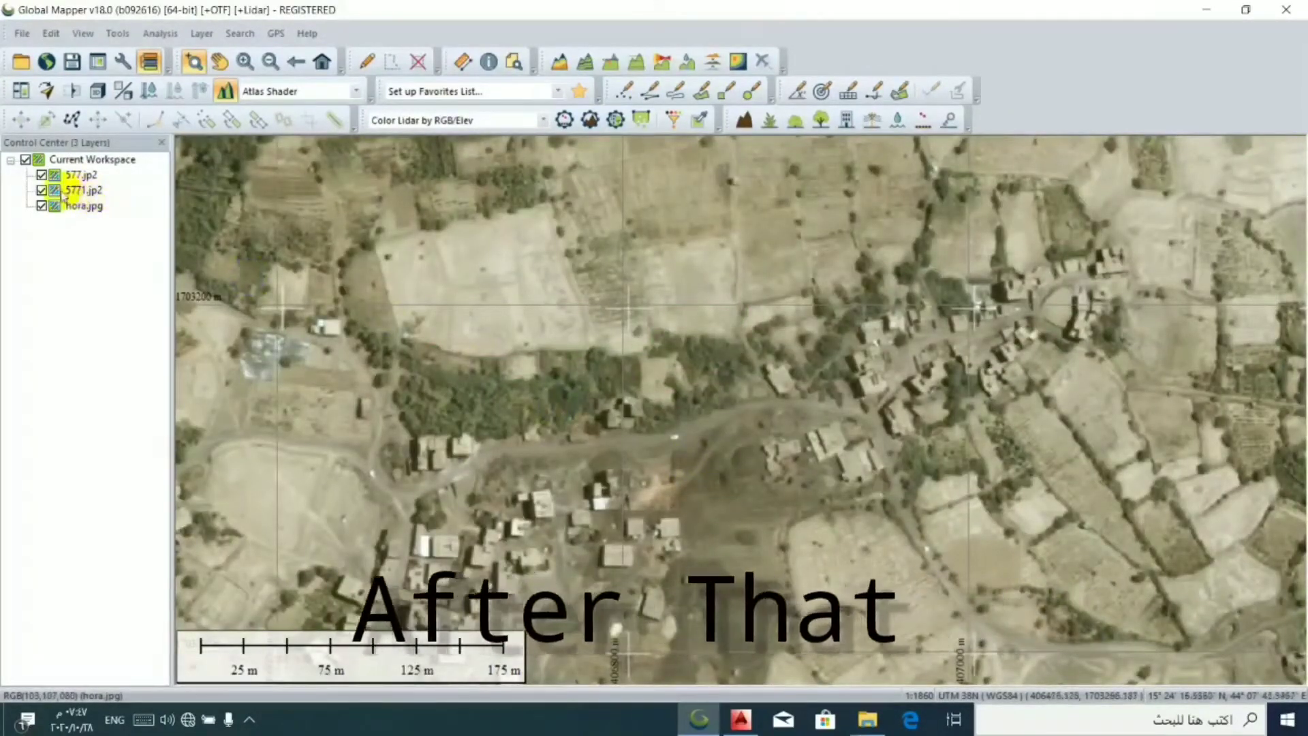
pyautogui.click(41, 190)
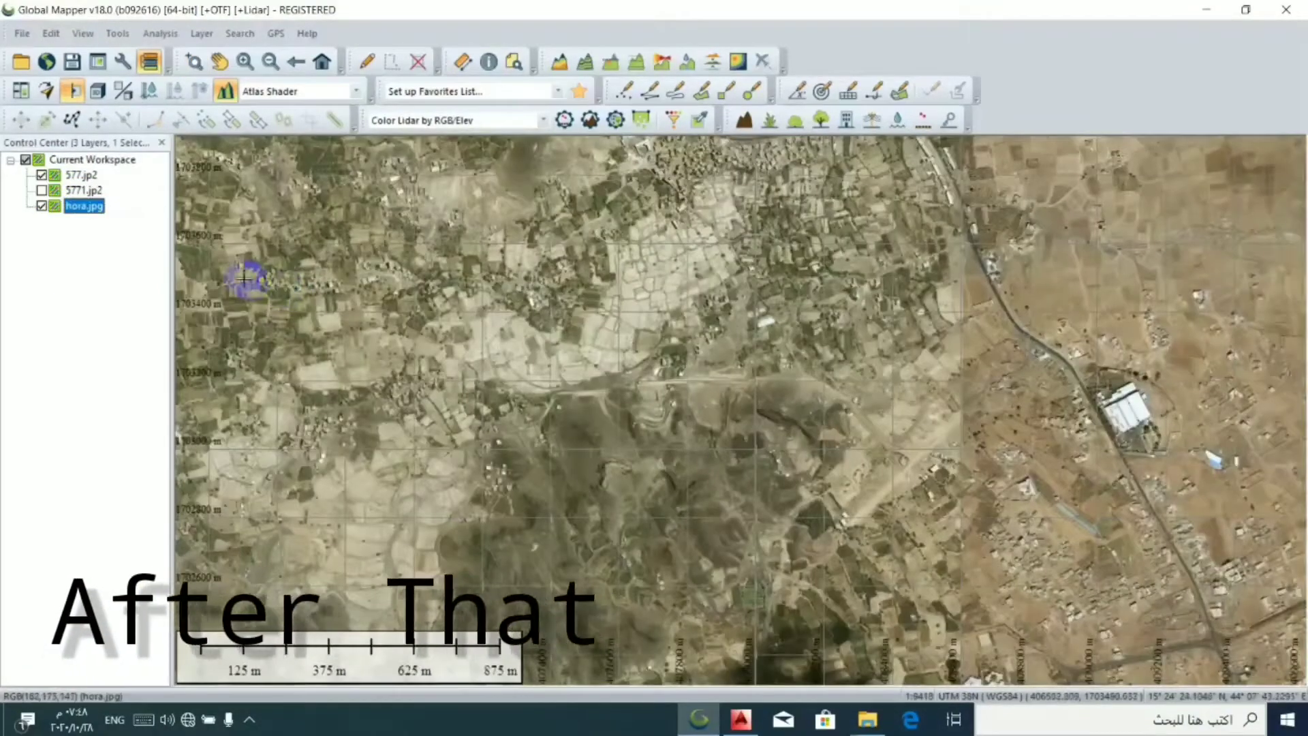
pyautogui.scroll(1, 253, 277)
pyautogui.scroll(3, 257, 277)
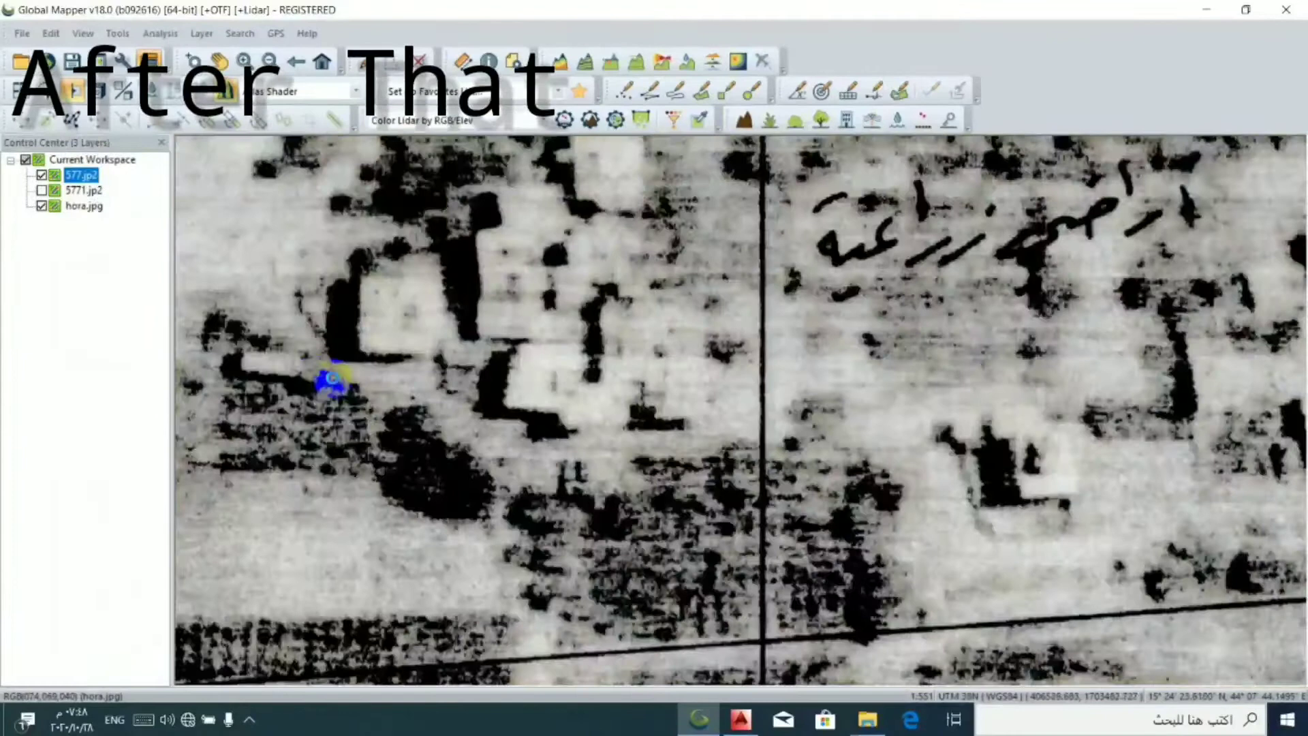
pyautogui.moveTo(331, 379); pyautogui.dragTo(655, 282)
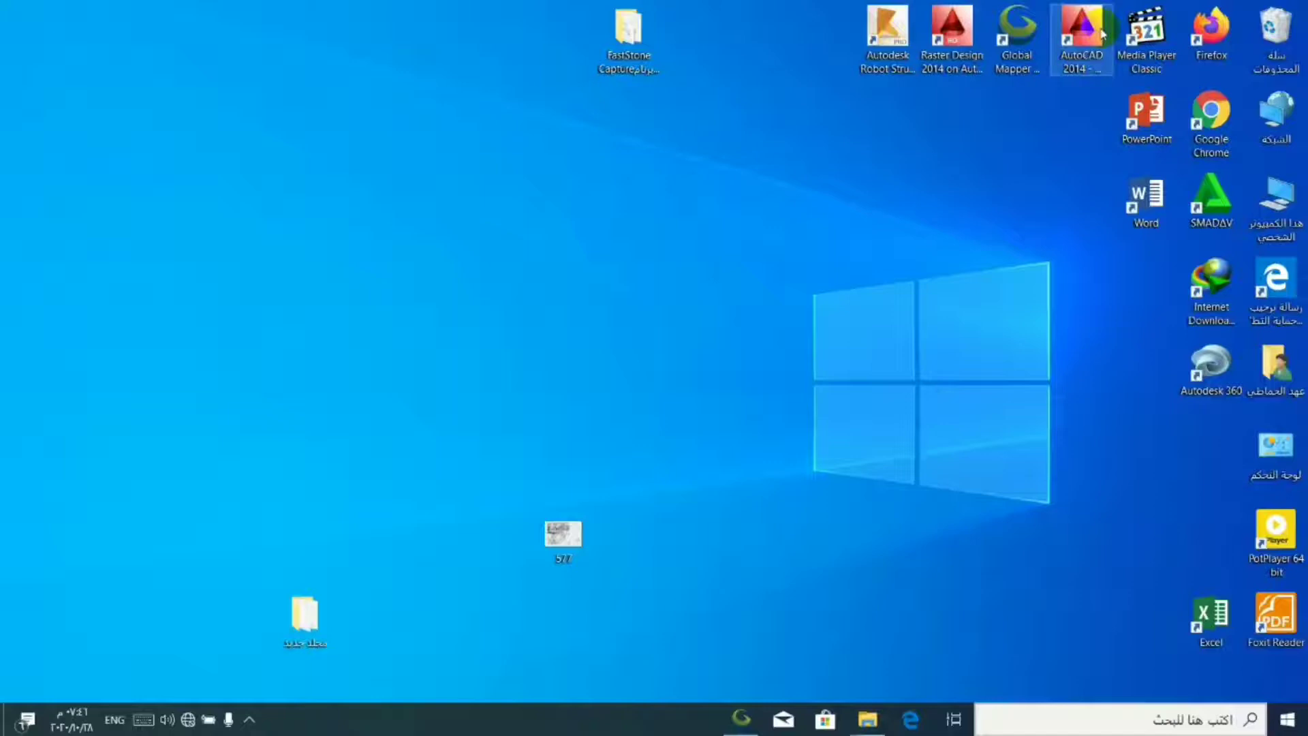
# - Launch AutoCAD 2014 and dismiss its Welcome window
pyautogui.doubleClick(1098, 32)
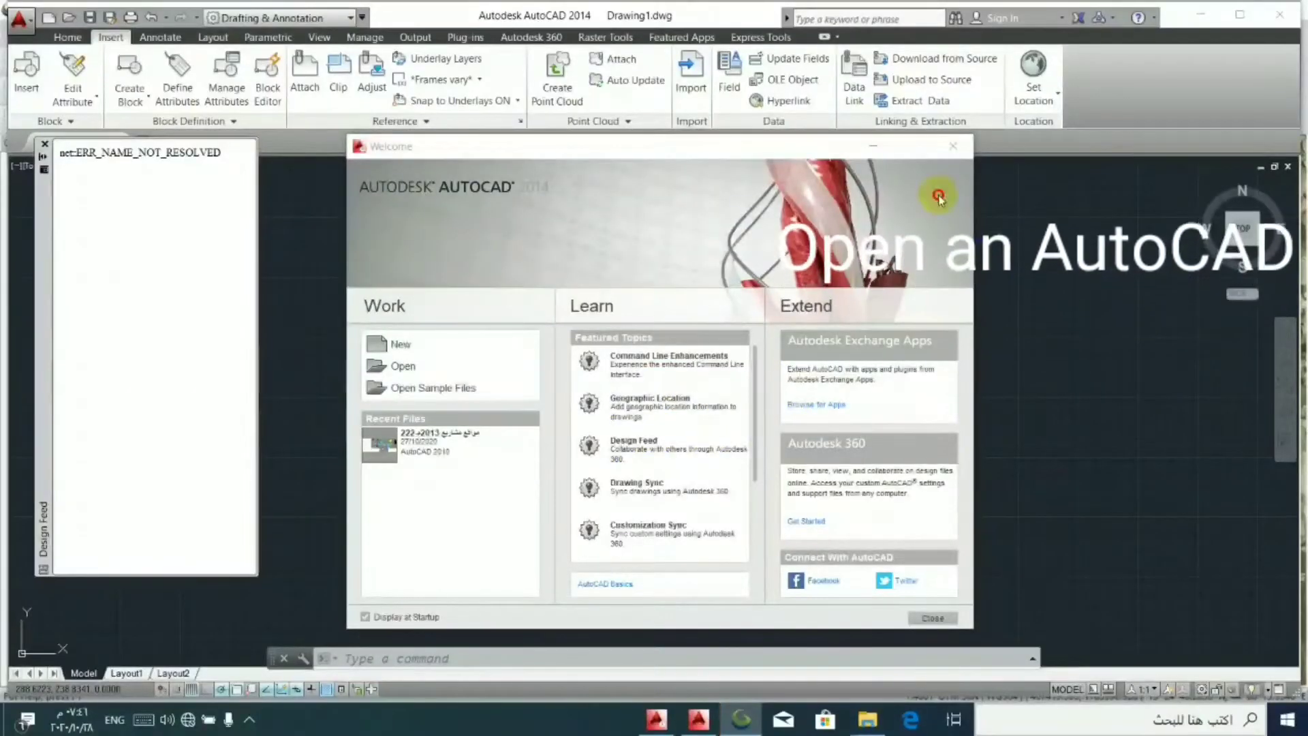
pyautogui.click(932, 617)
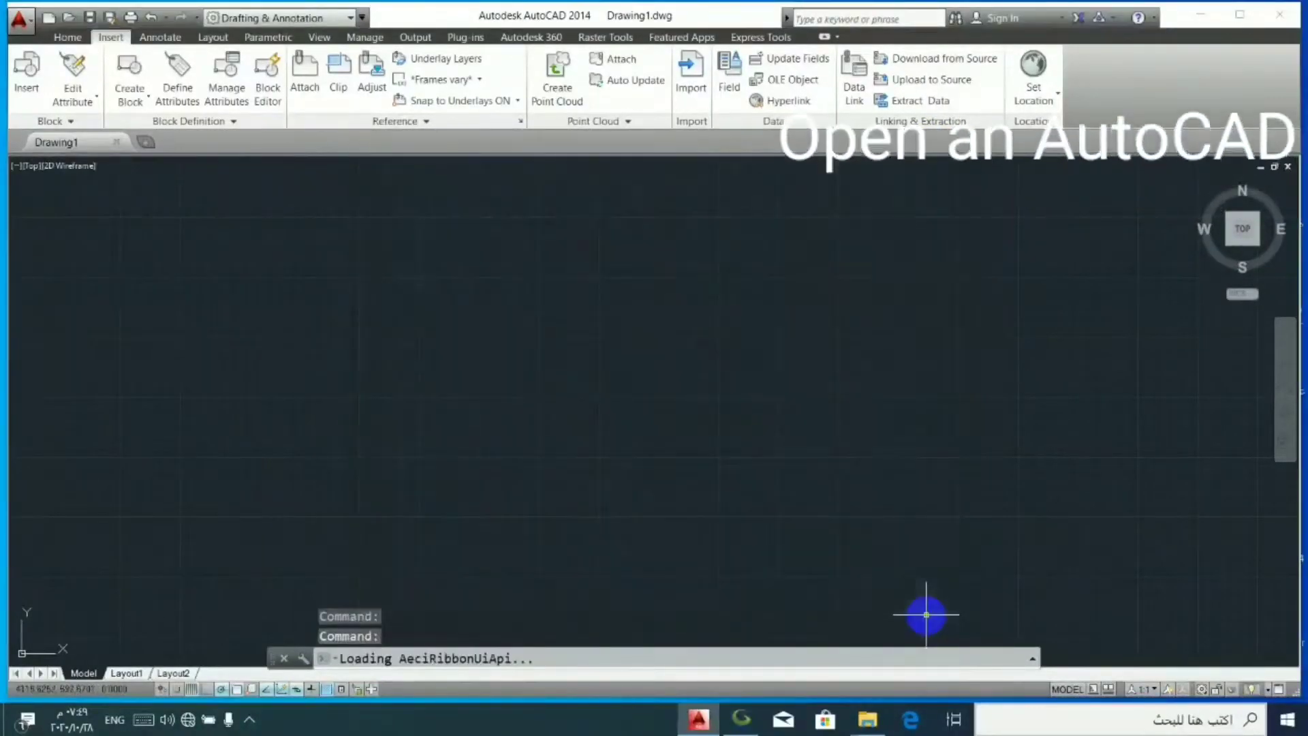
# - Insert the raster image 577.jp2 from the 577 subfolder of the desktop folder مجلد جديد, using the insertion wizard with World File Correlation
pyautogui.click(610, 38)
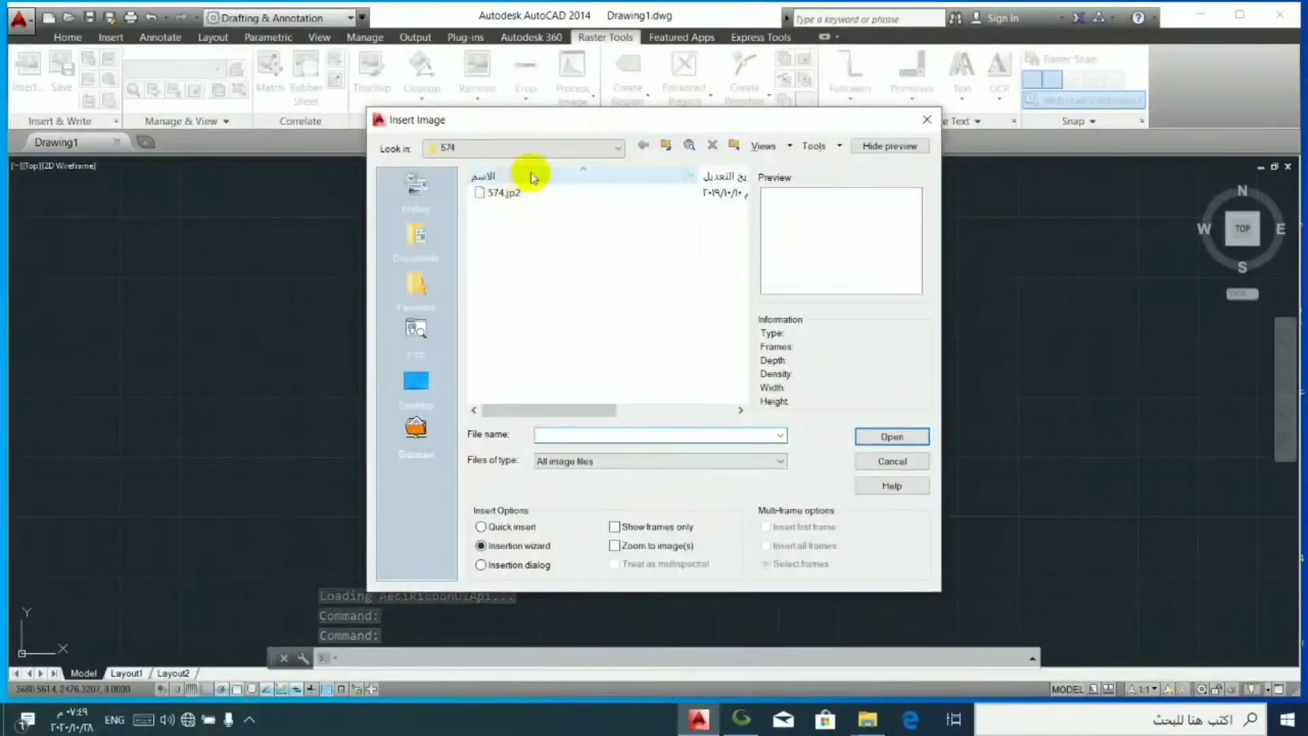
pyautogui.click(527, 145)
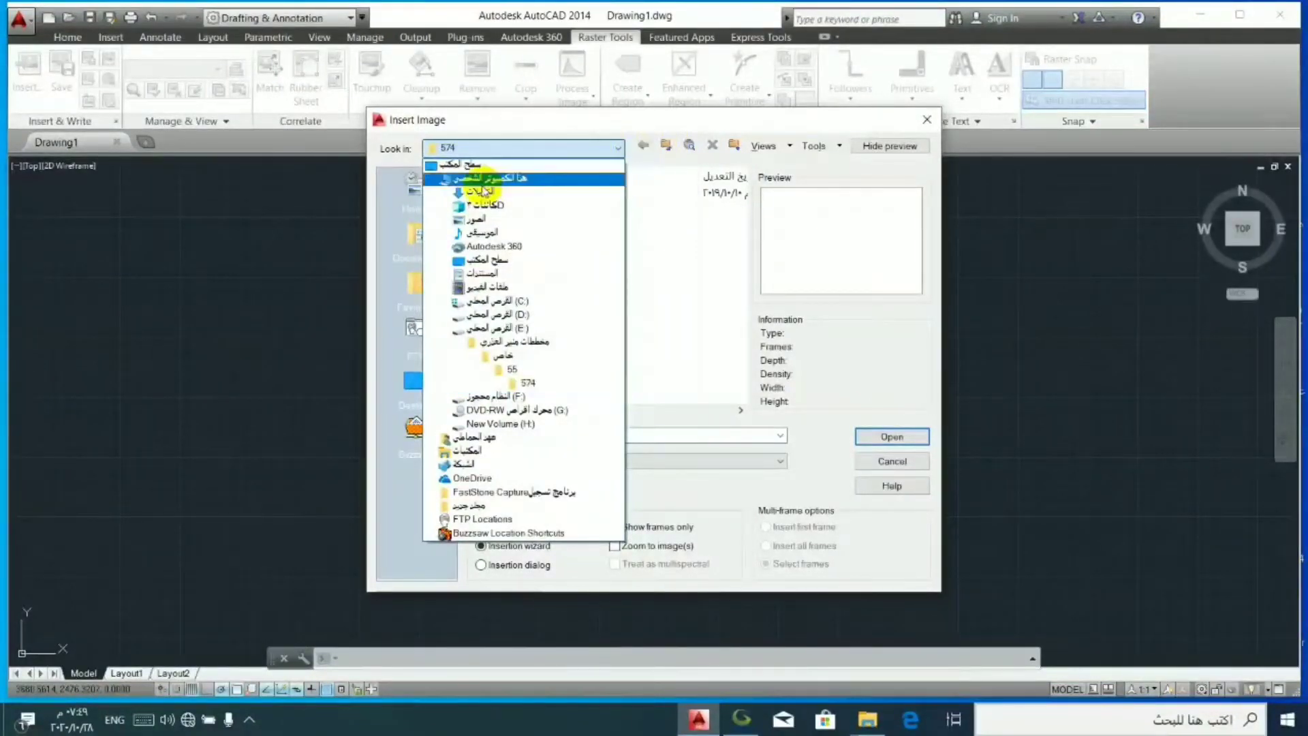
pyautogui.click(481, 165)
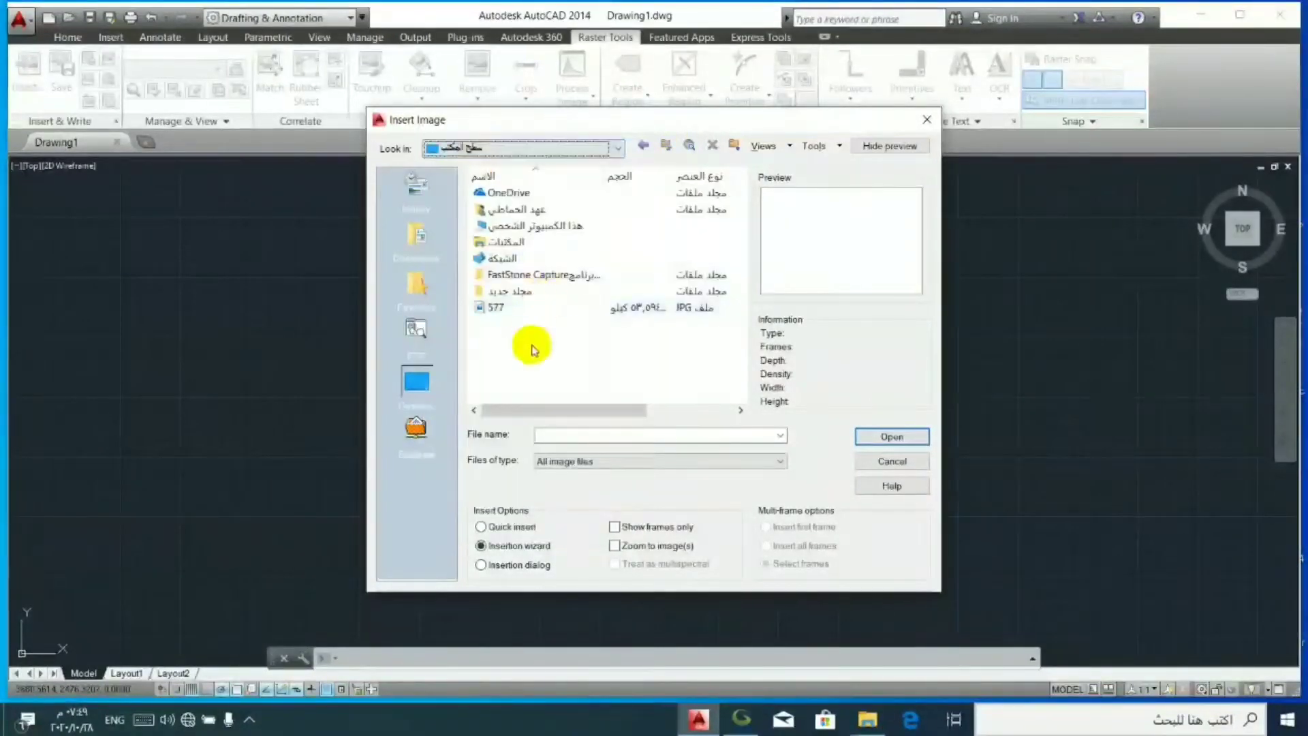
pyautogui.doubleClick(502, 292)
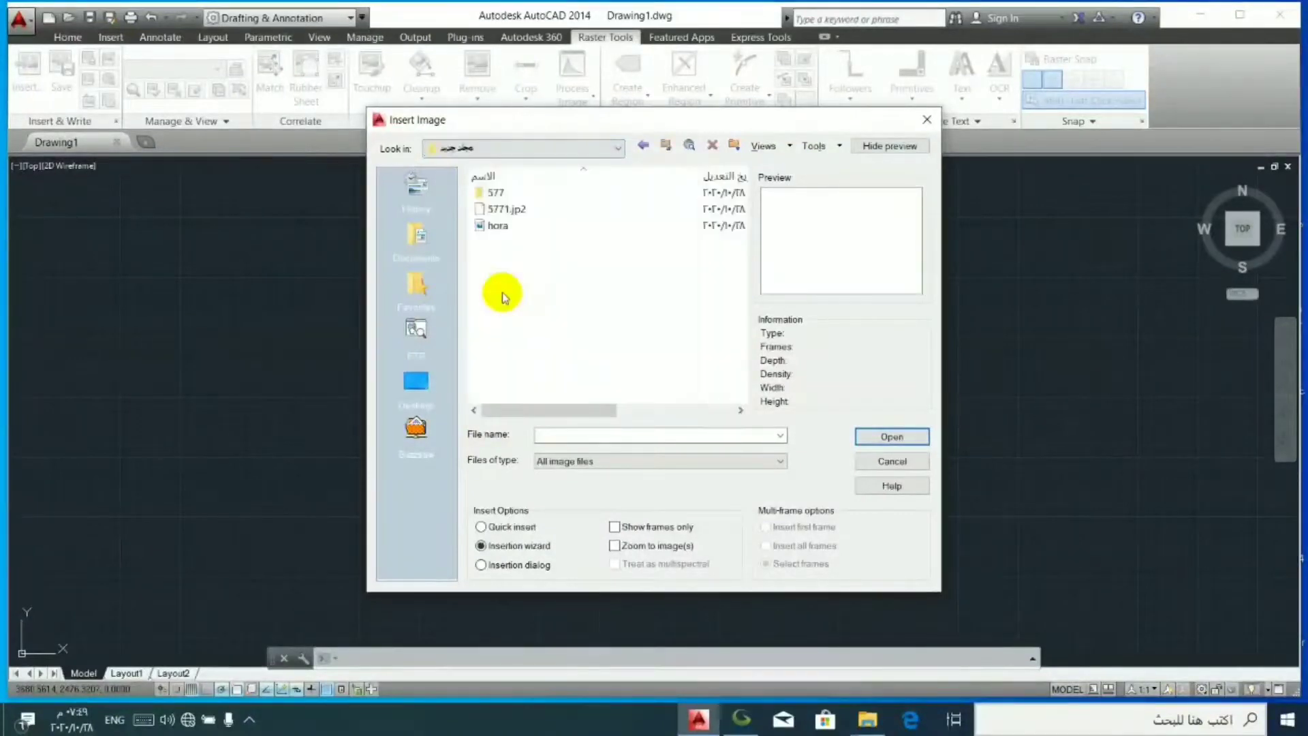
pyautogui.doubleClick(496, 193)
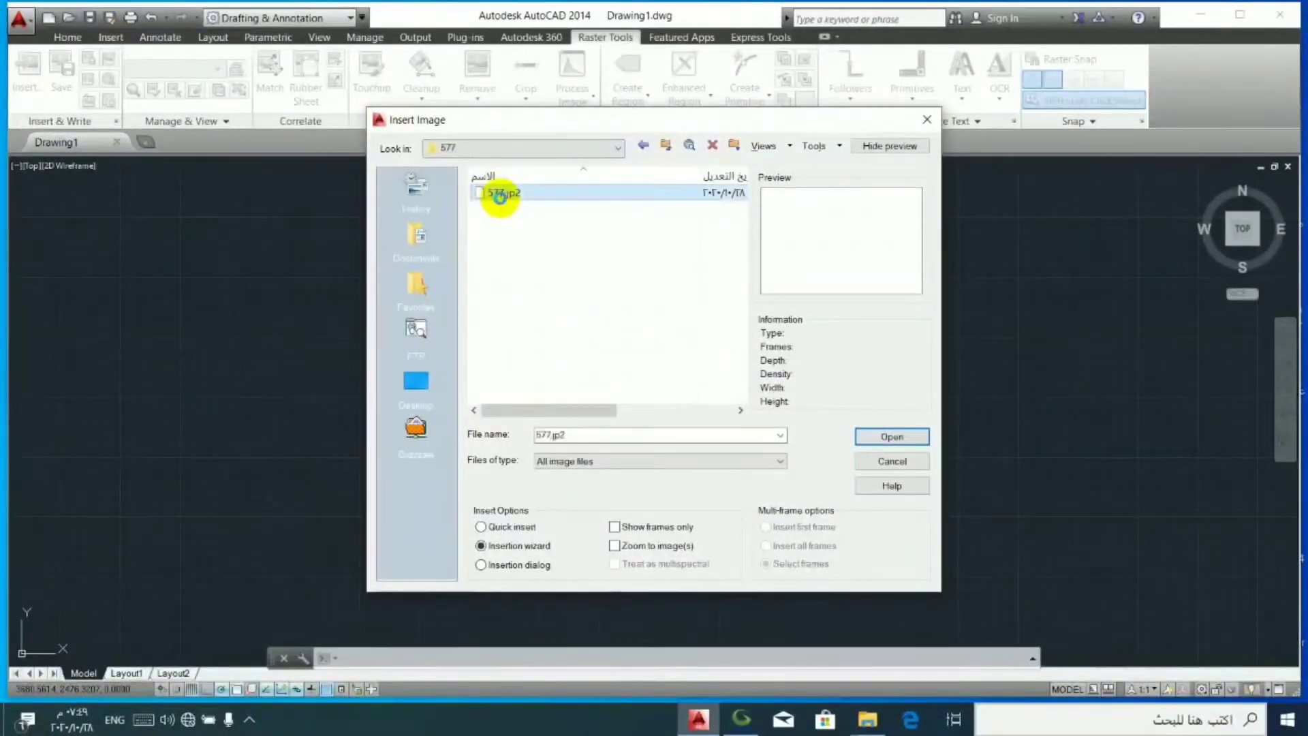
pyautogui.doubleClick(499, 193)
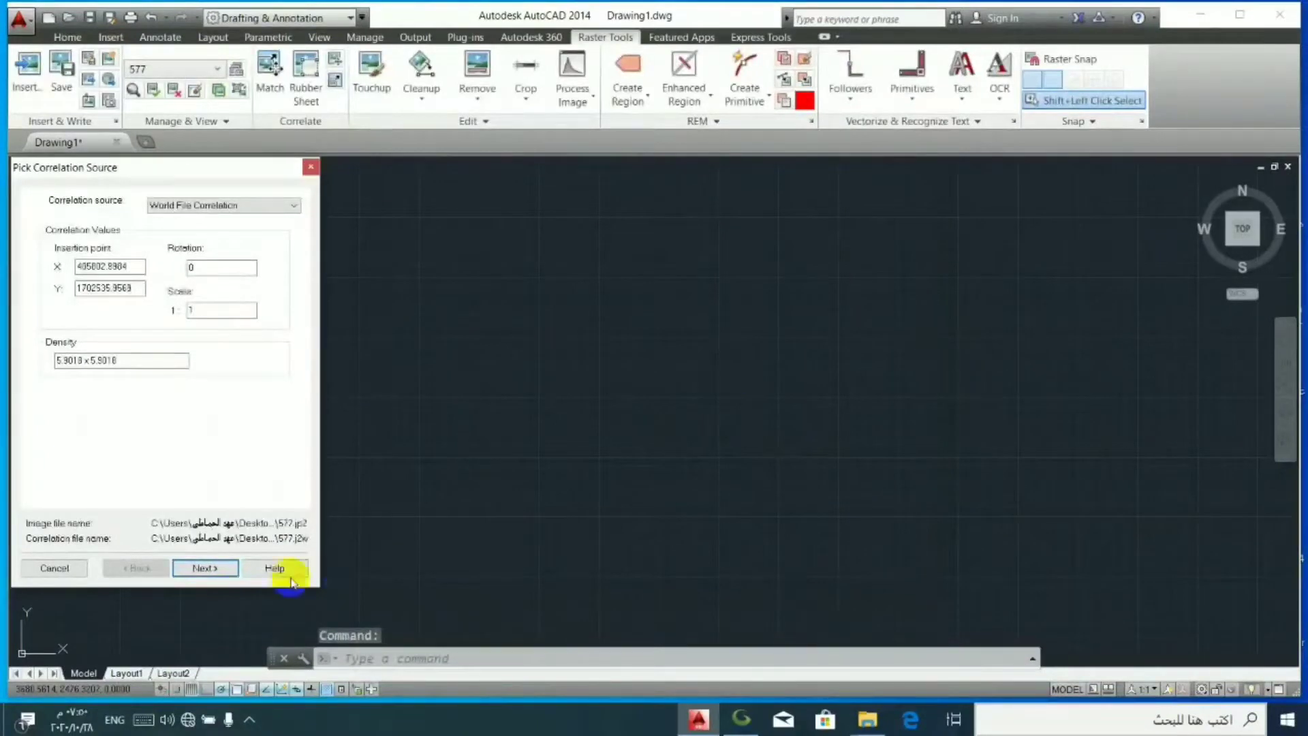
pyautogui.click(220, 571)
pyautogui.click(218, 568)
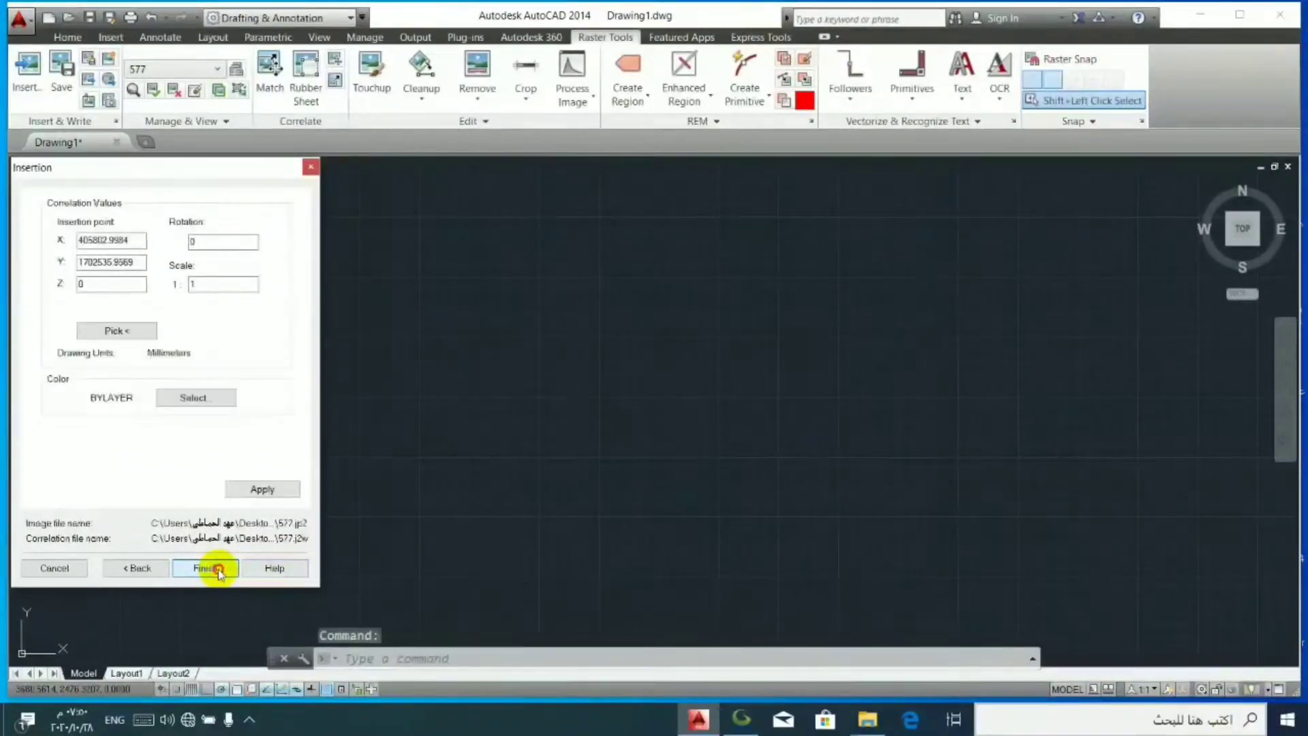
pyautogui.click(218, 567)
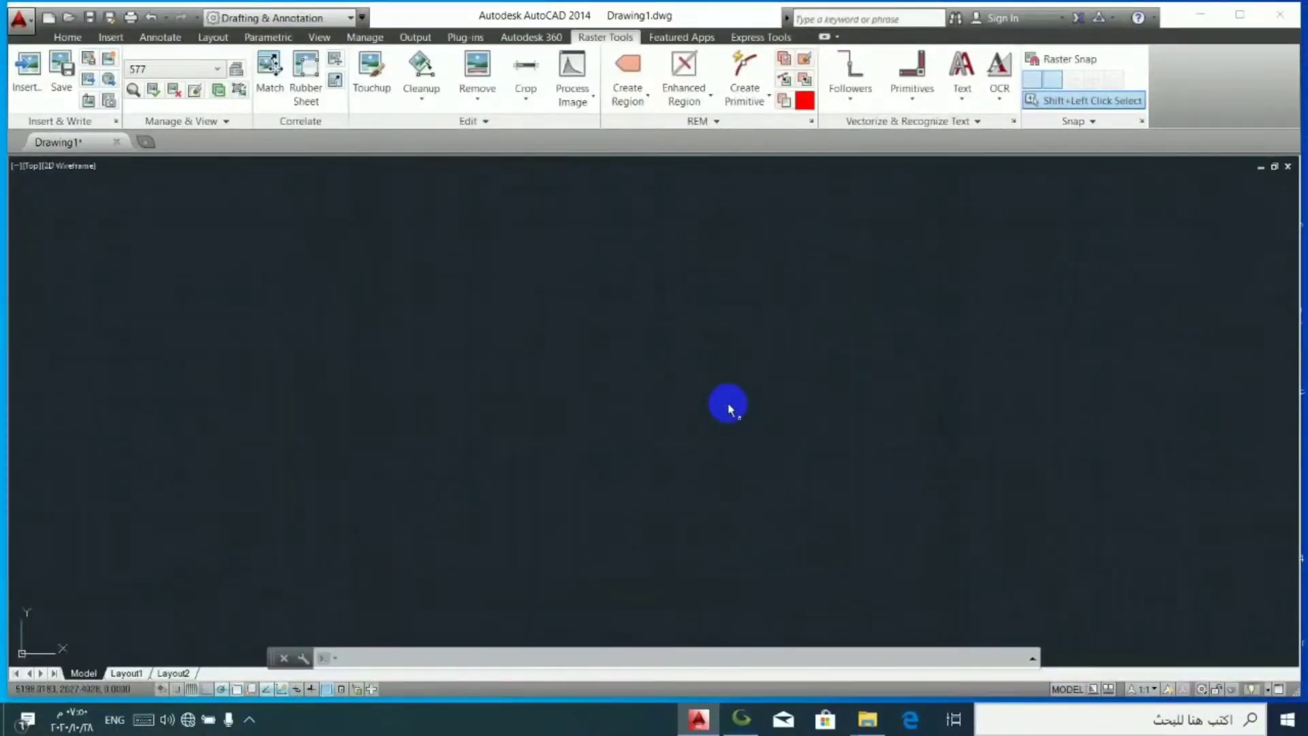
pyautogui.scroll(2, 618, 395)
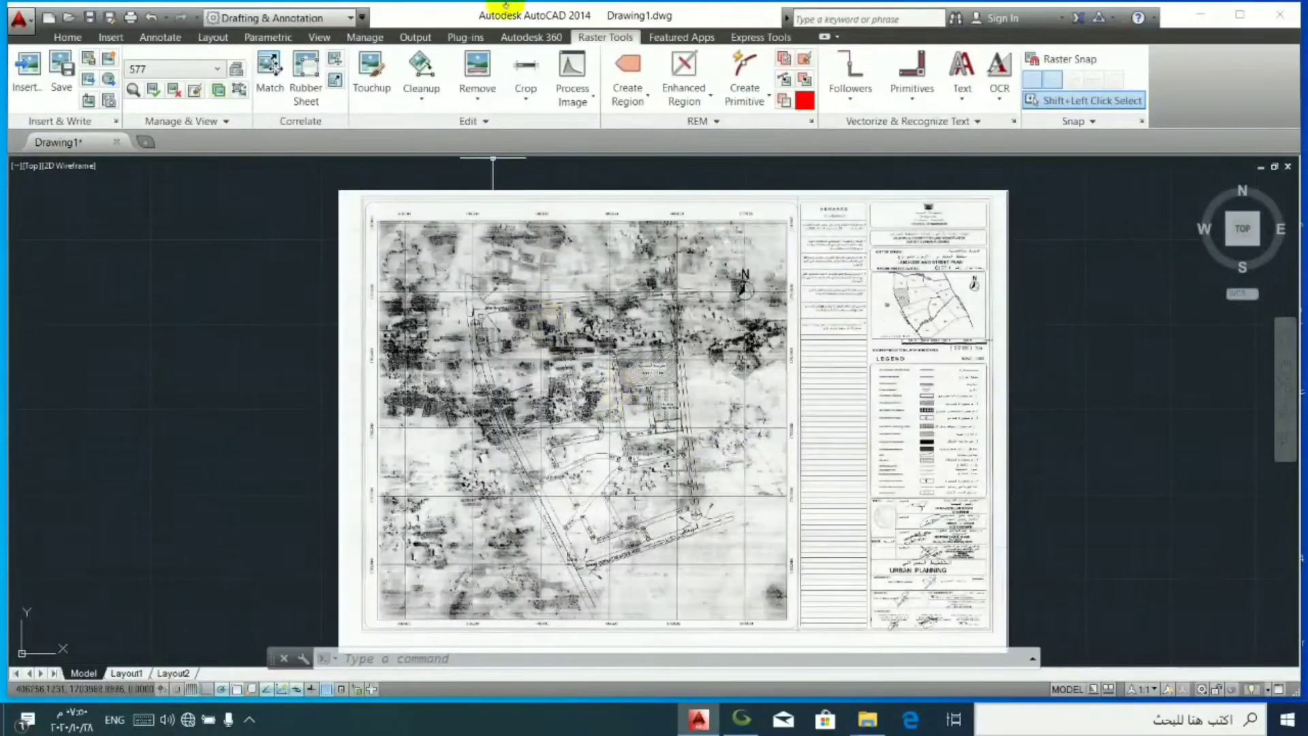
# - Insert the hora JPG image from the folder above 577, accepting its World File Correlation values
pyautogui.click(24, 65)
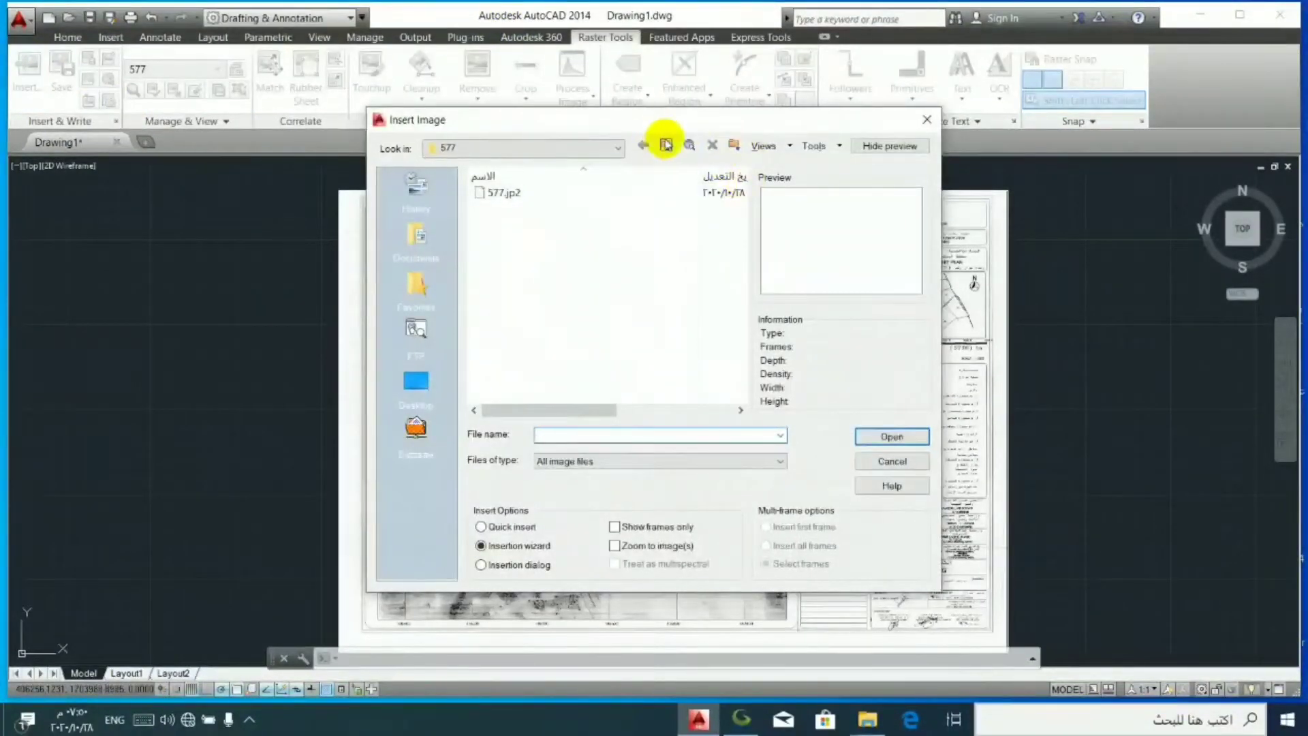
pyautogui.click(667, 144)
pyautogui.click(528, 226)
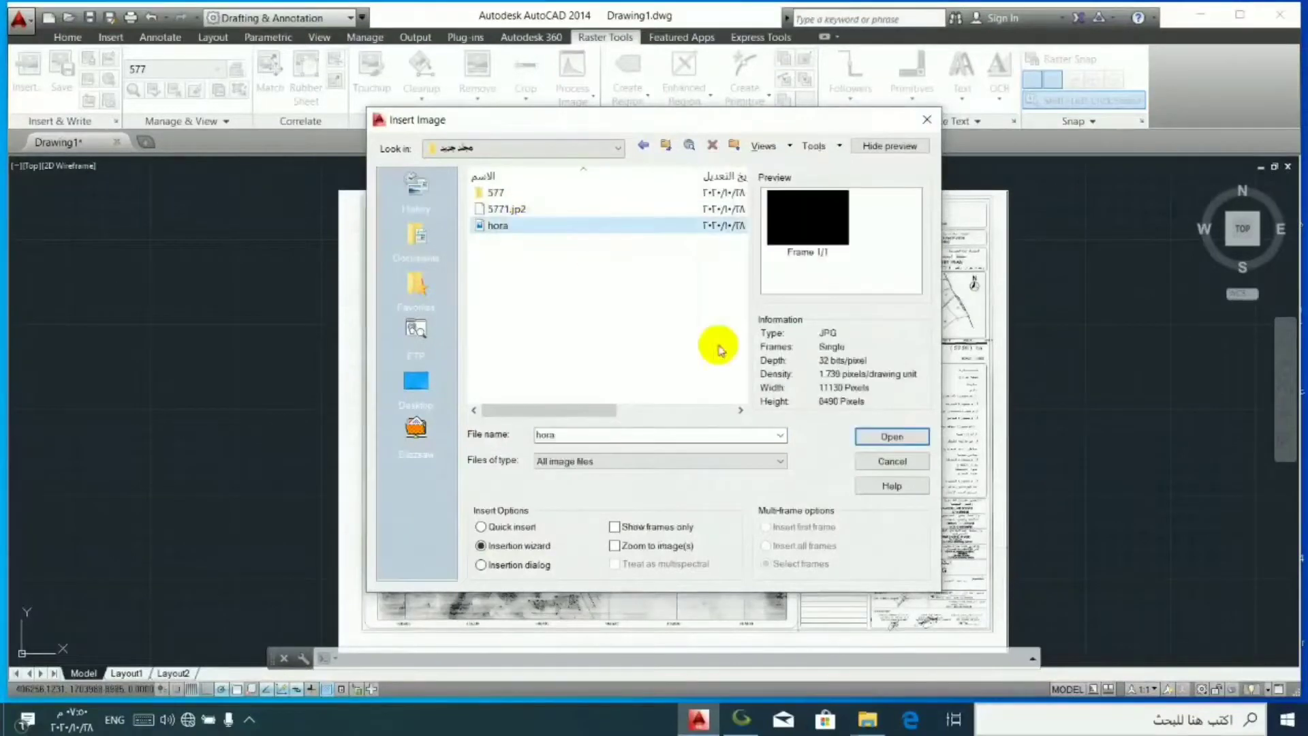
pyautogui.click(892, 438)
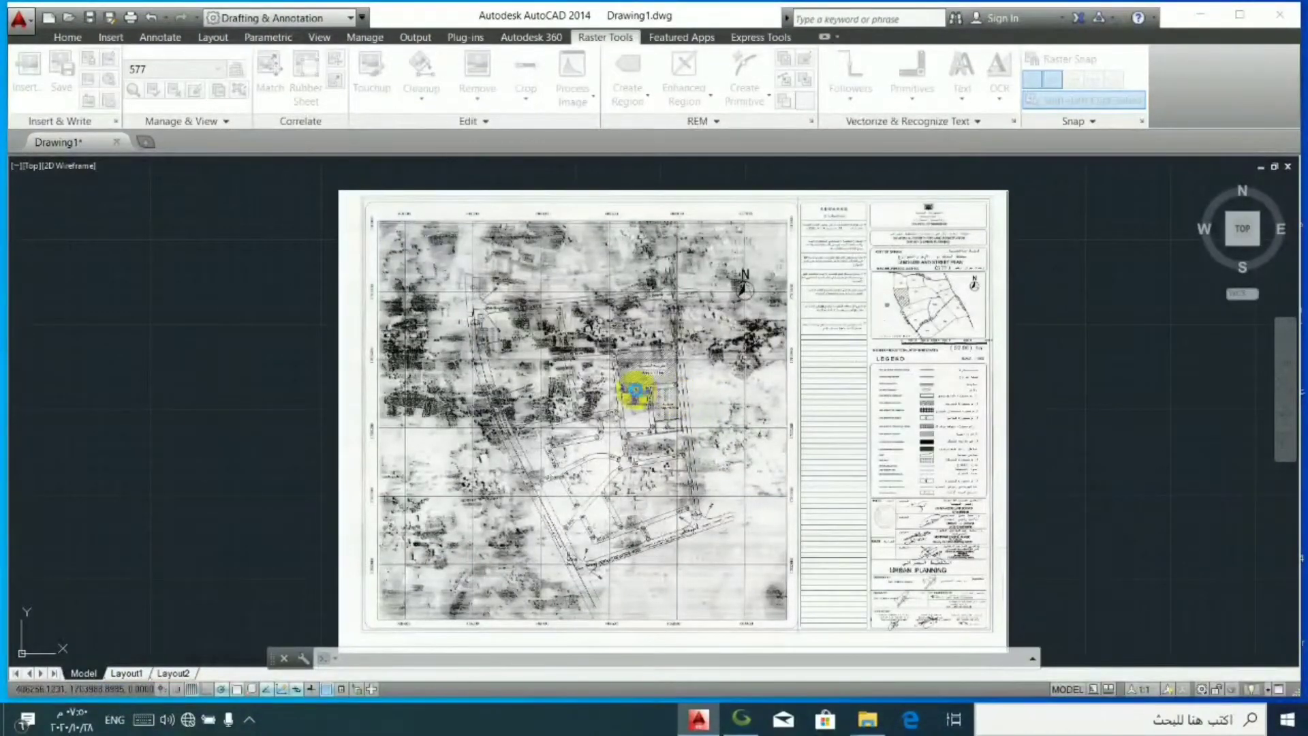
pyautogui.click(632, 393)
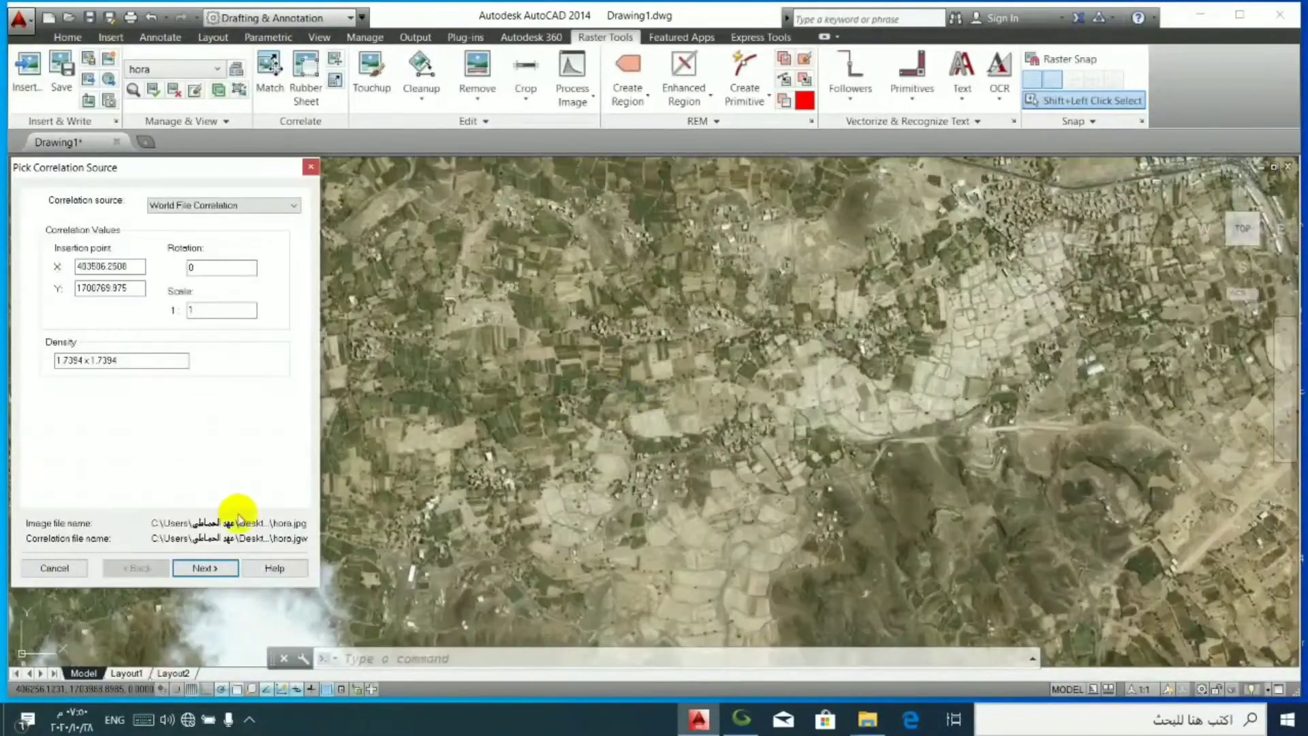
pyautogui.click(205, 568)
pyautogui.click(206, 567)
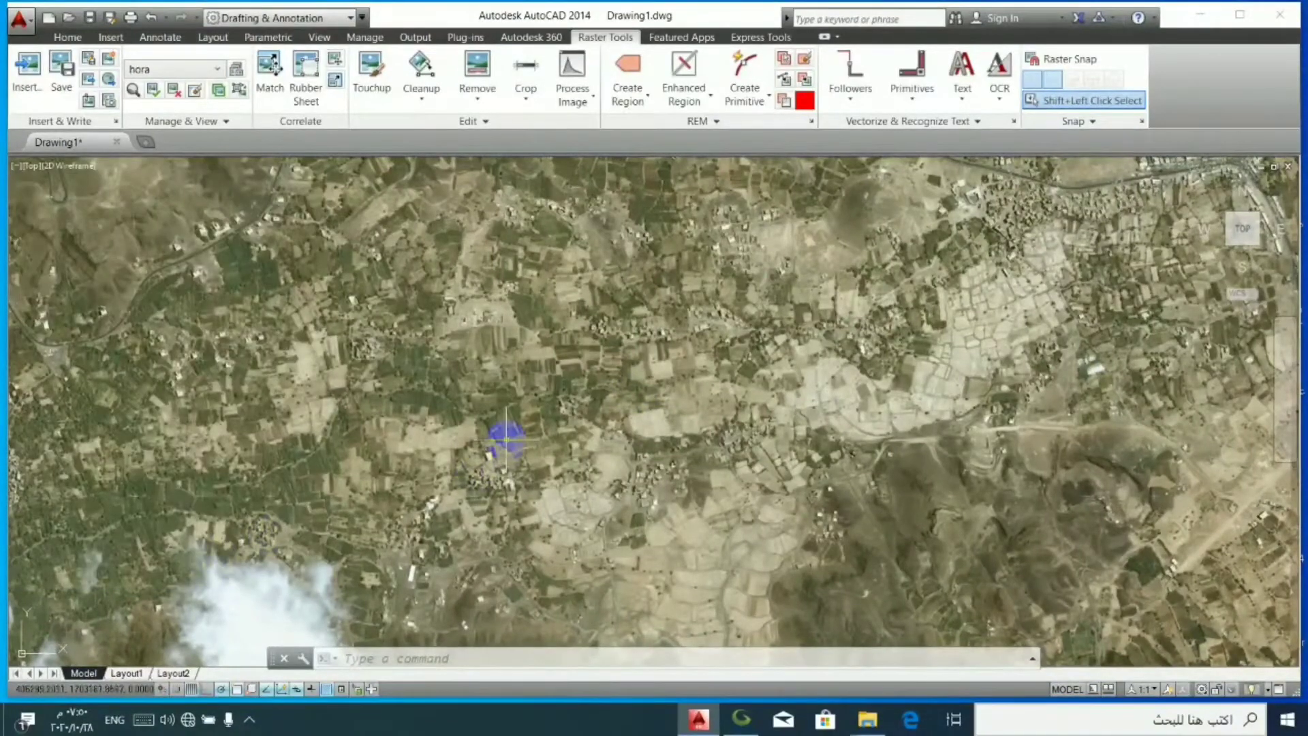
# - Examine the inserted hora imagery from its full extent down to one of the white grid crosses in the fields
pyautogui.scroll(-4, 506, 439)
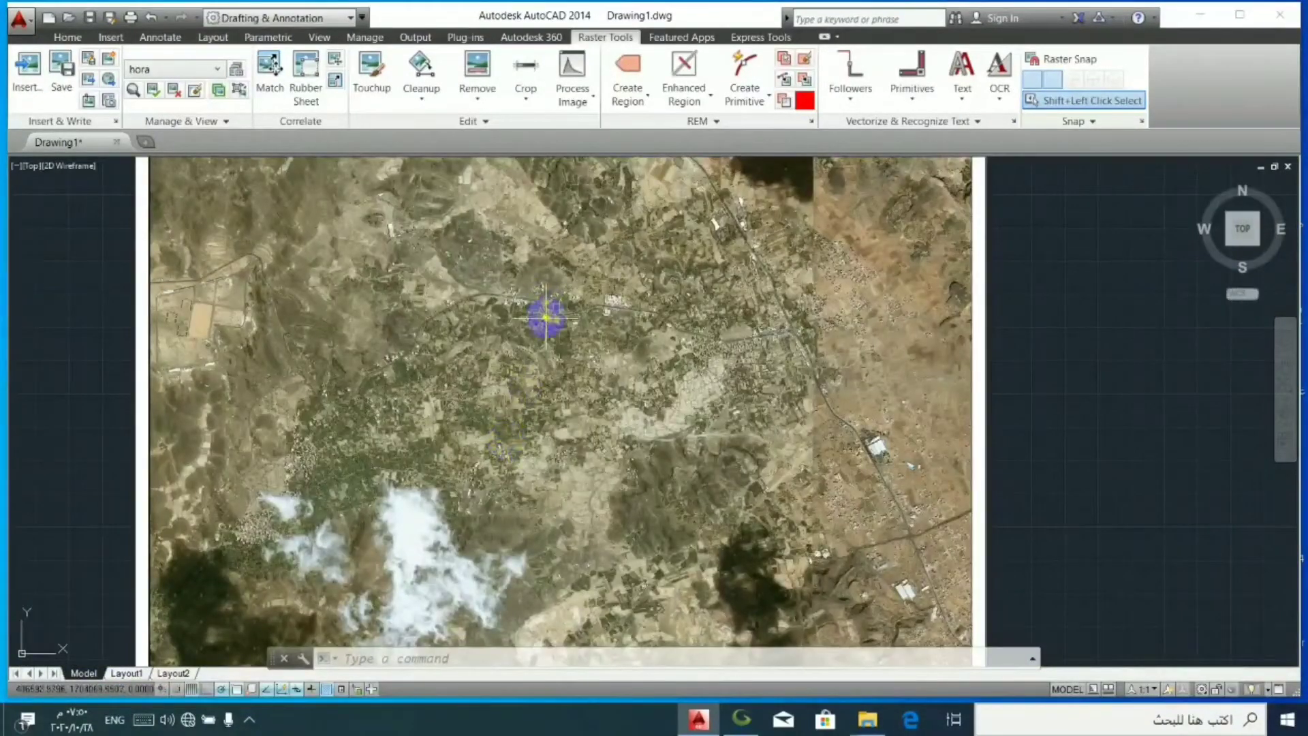
pyautogui.scroll(2, 546, 317)
pyautogui.scroll(3, 641, 306)
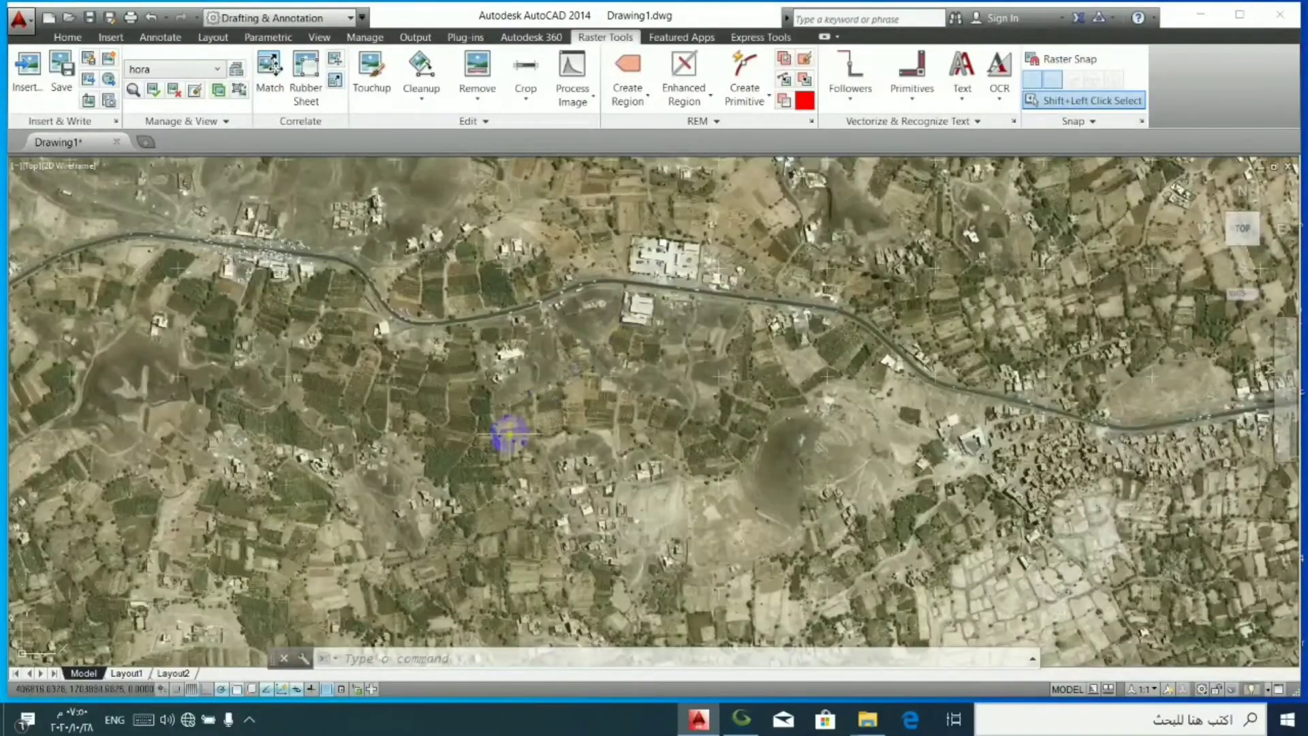
pyautogui.scroll(-3, 479, 434)
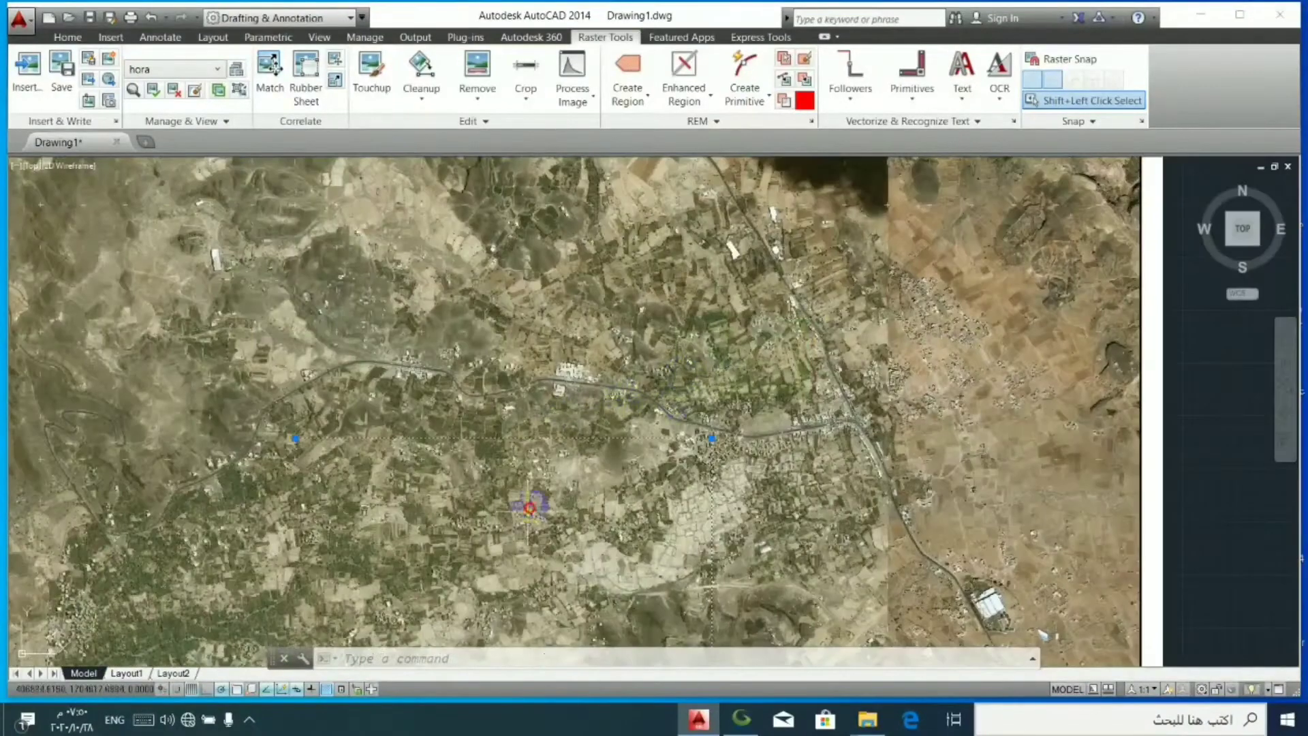
pyautogui.click(529, 508)
pyautogui.scroll(3, 448, 525)
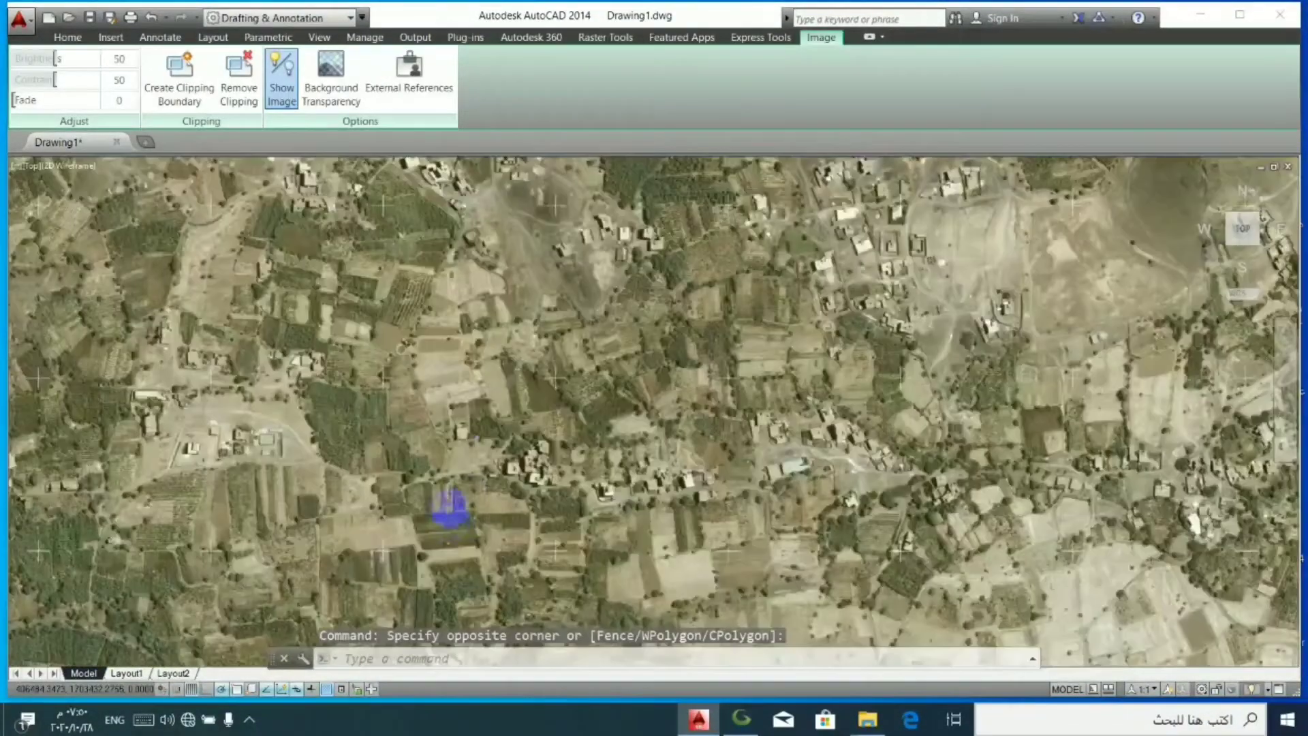
pyautogui.scroll(2, 462, 433)
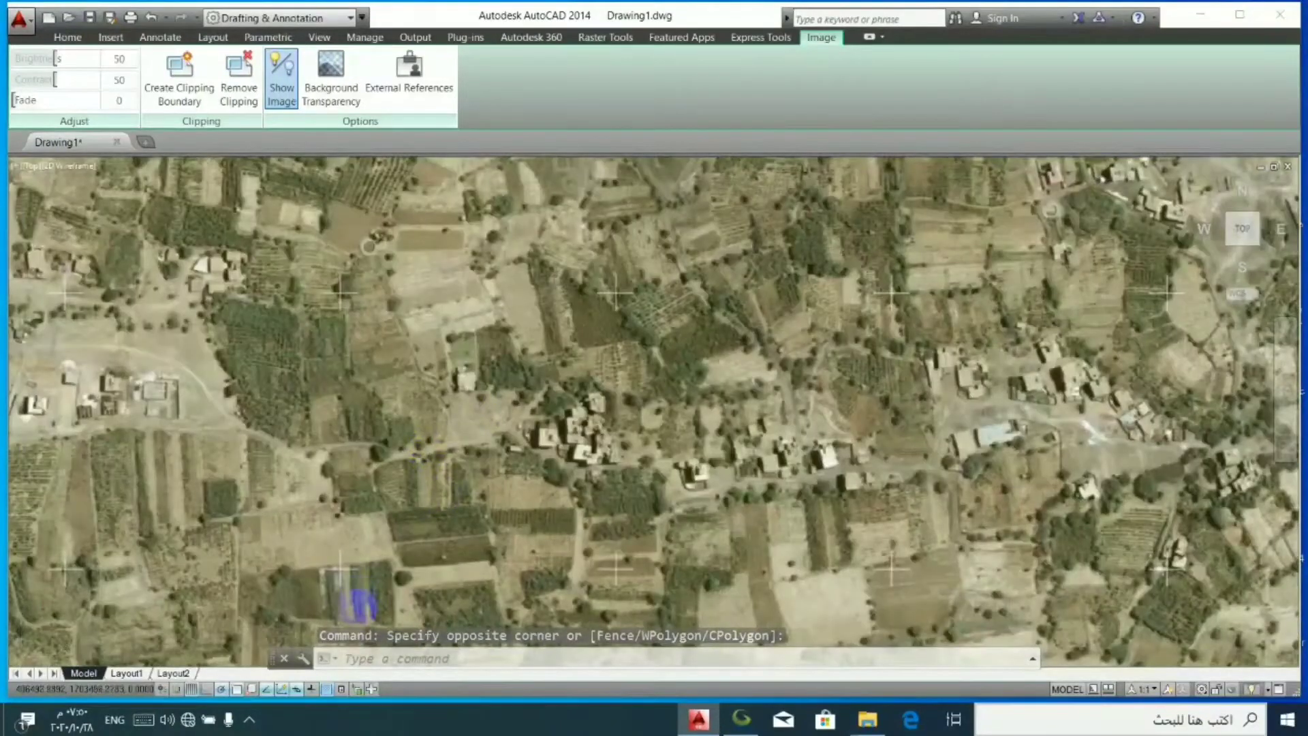
pyautogui.scroll(2, 477, 429)
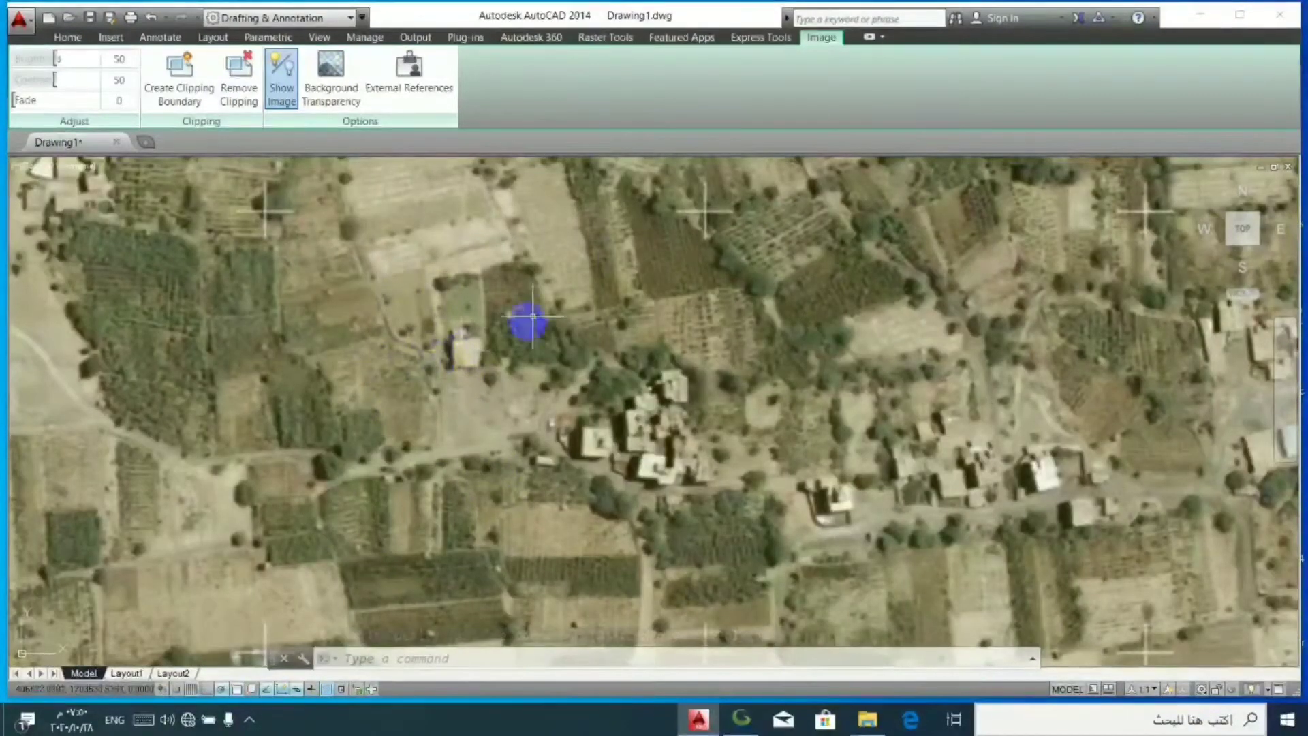
pyautogui.scroll(-2, 608, 334)
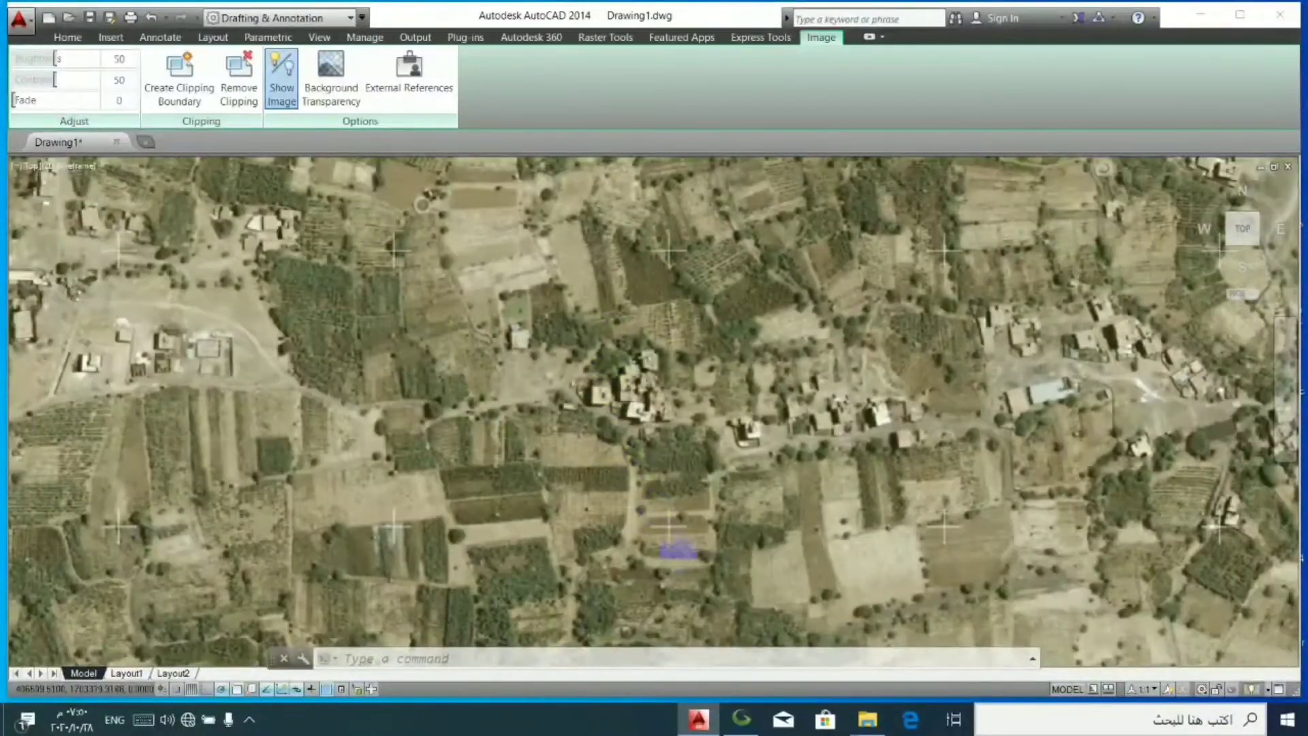
pyautogui.scroll(6, 622, 481)
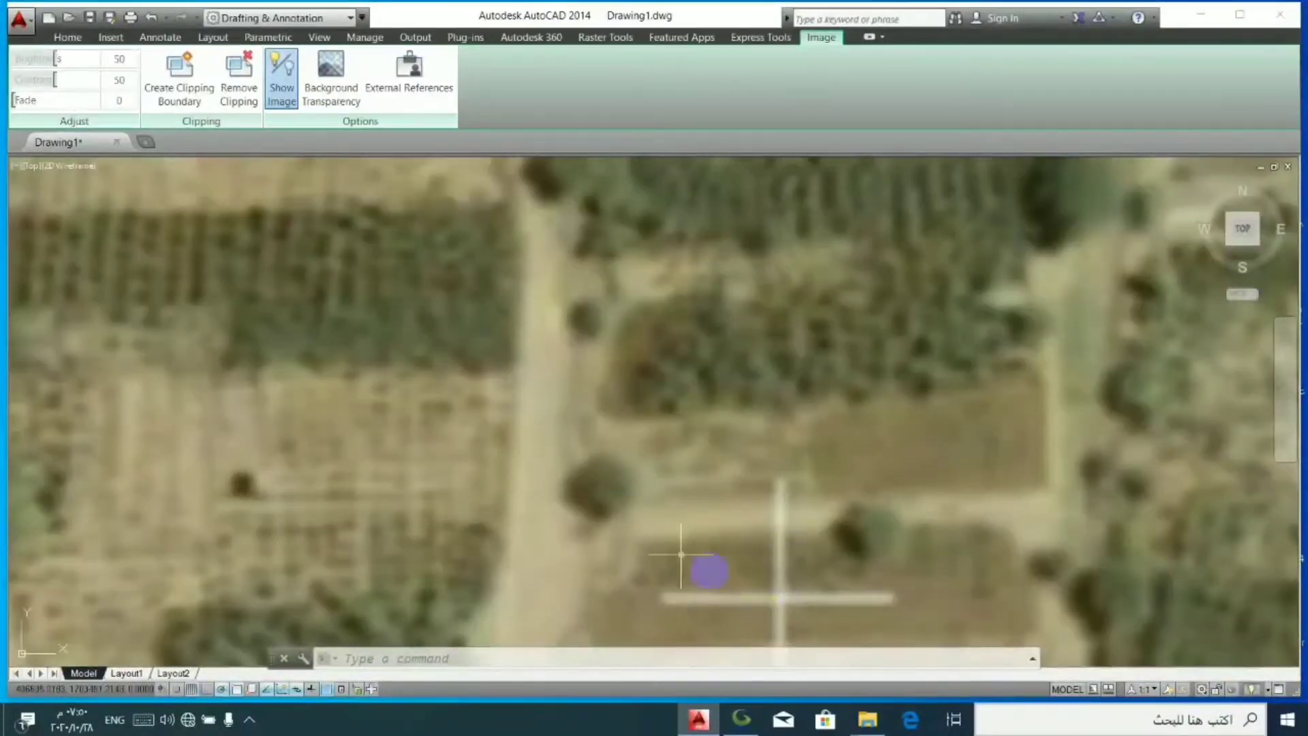
# - Deselect the image and trace the horizontal arm of the white grid cross with a line about 24 units long
pyautogui.press('Escape')
pyautogui.click(68, 37)
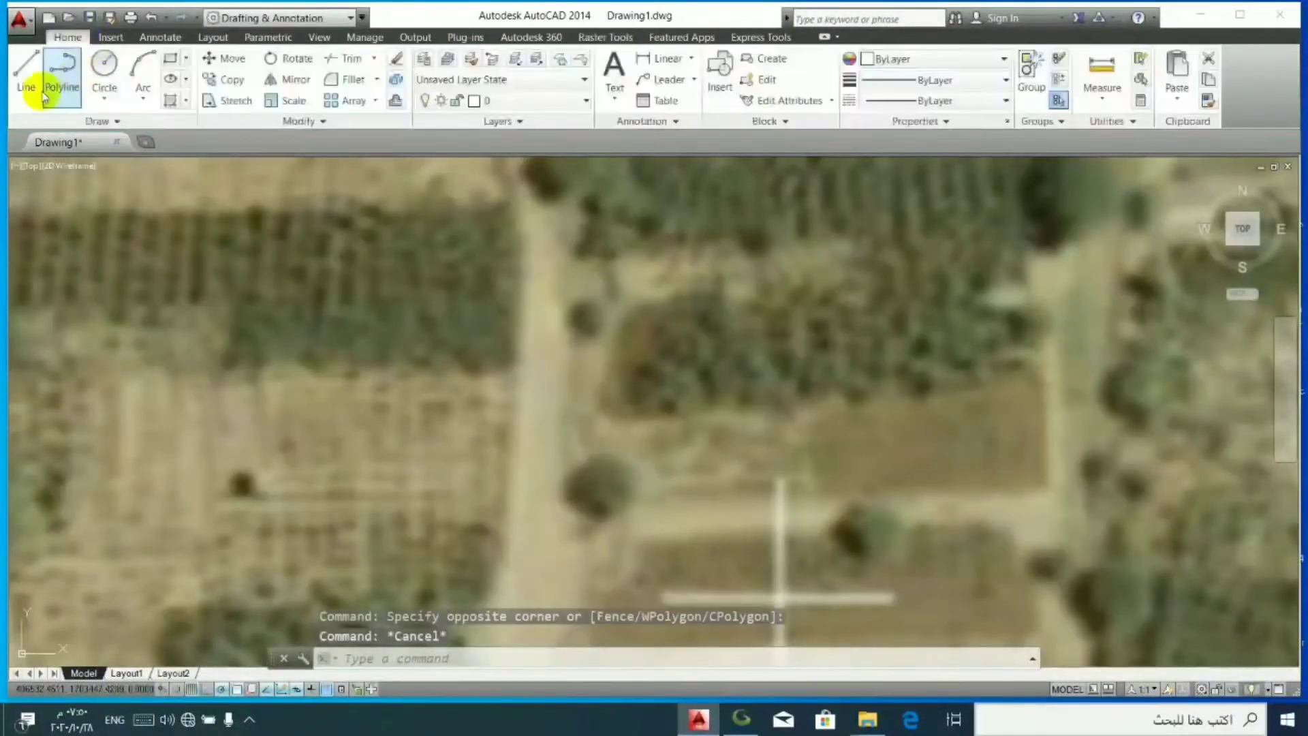
pyautogui.click(24, 93)
pyautogui.scroll(4, 653, 580)
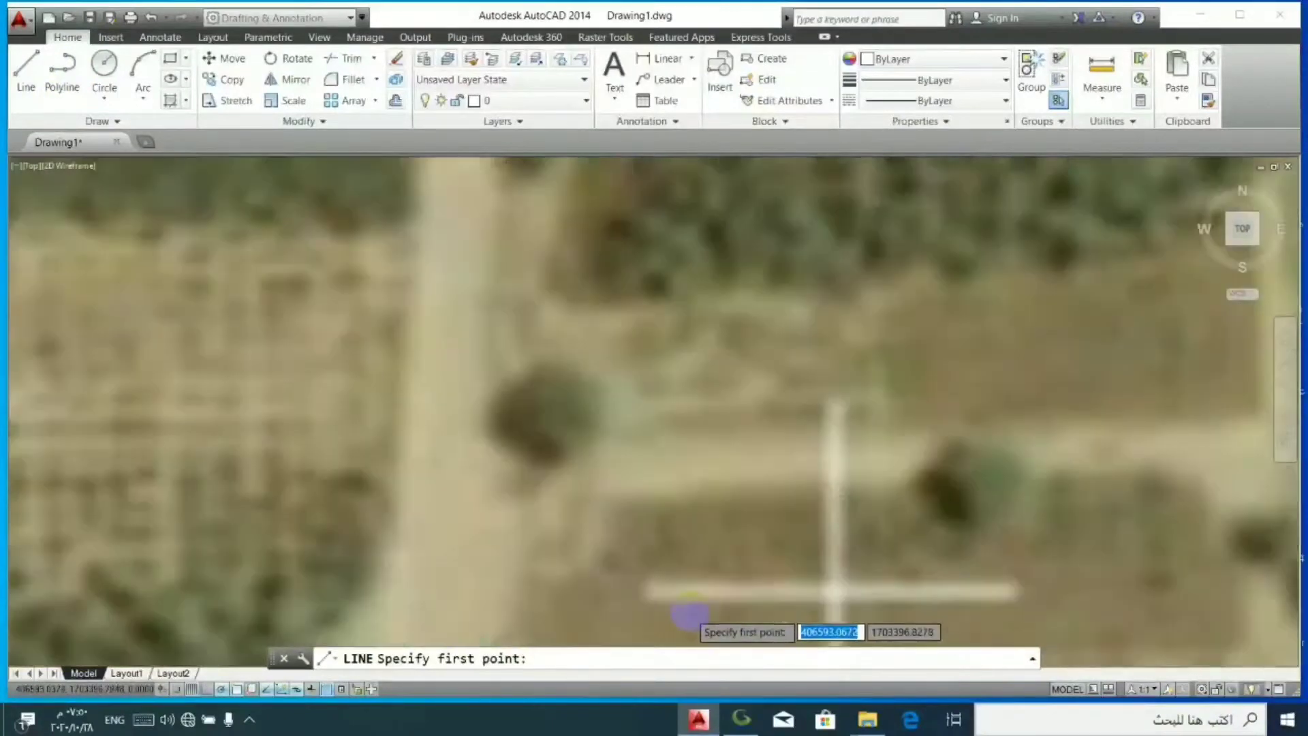
pyautogui.click(647, 581)
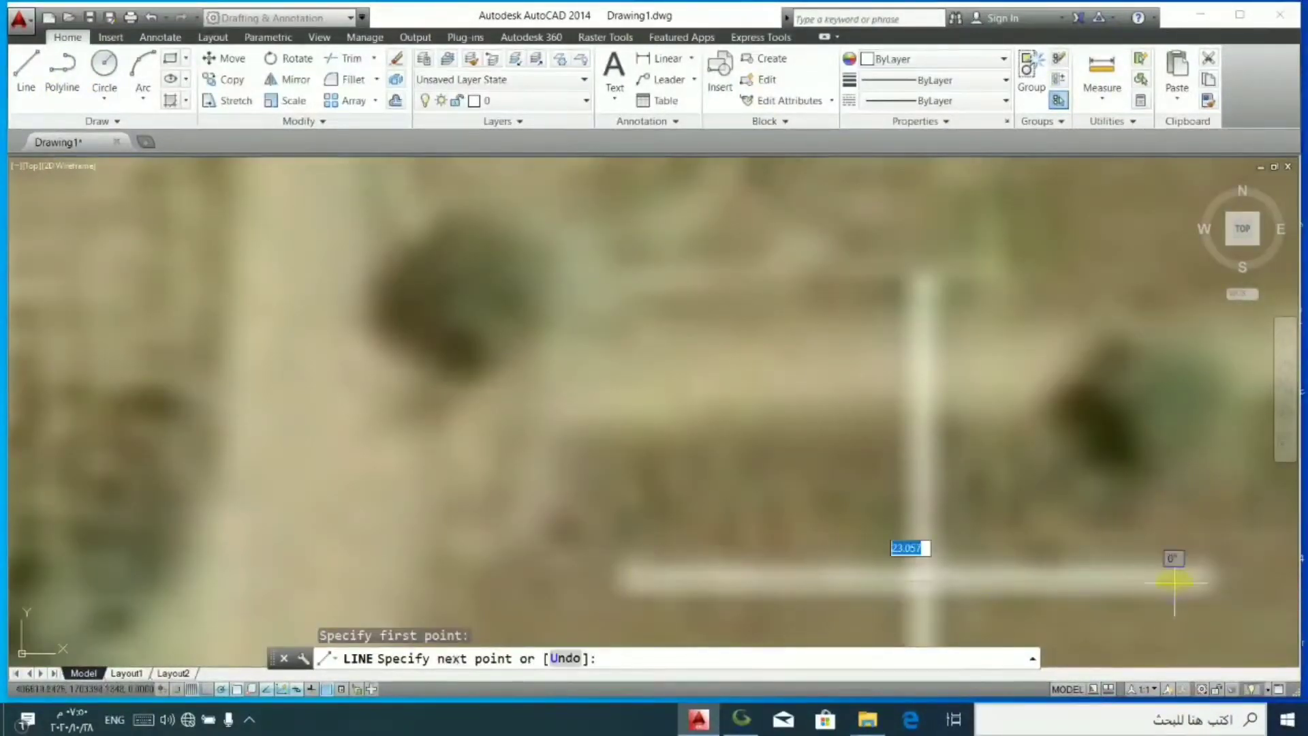
pyautogui.click(1206, 583)
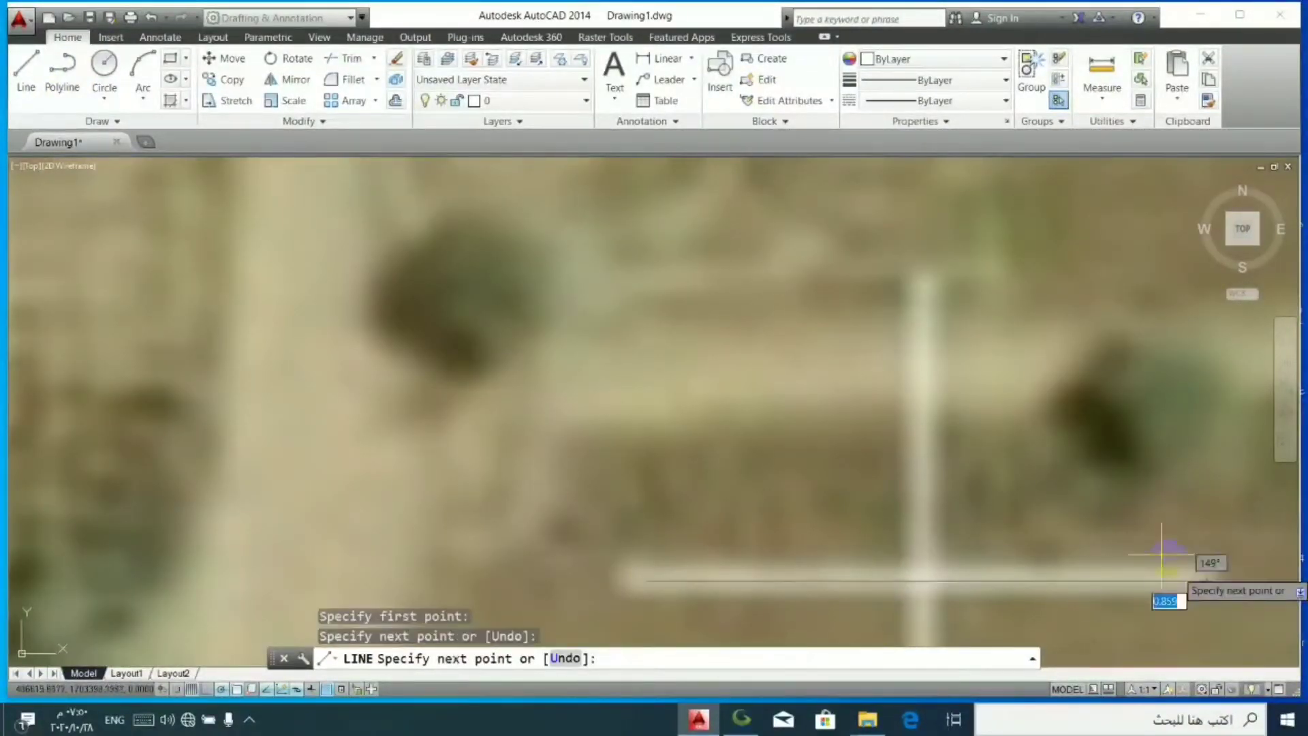
pyautogui.press('Return')
pyautogui.press('Return')
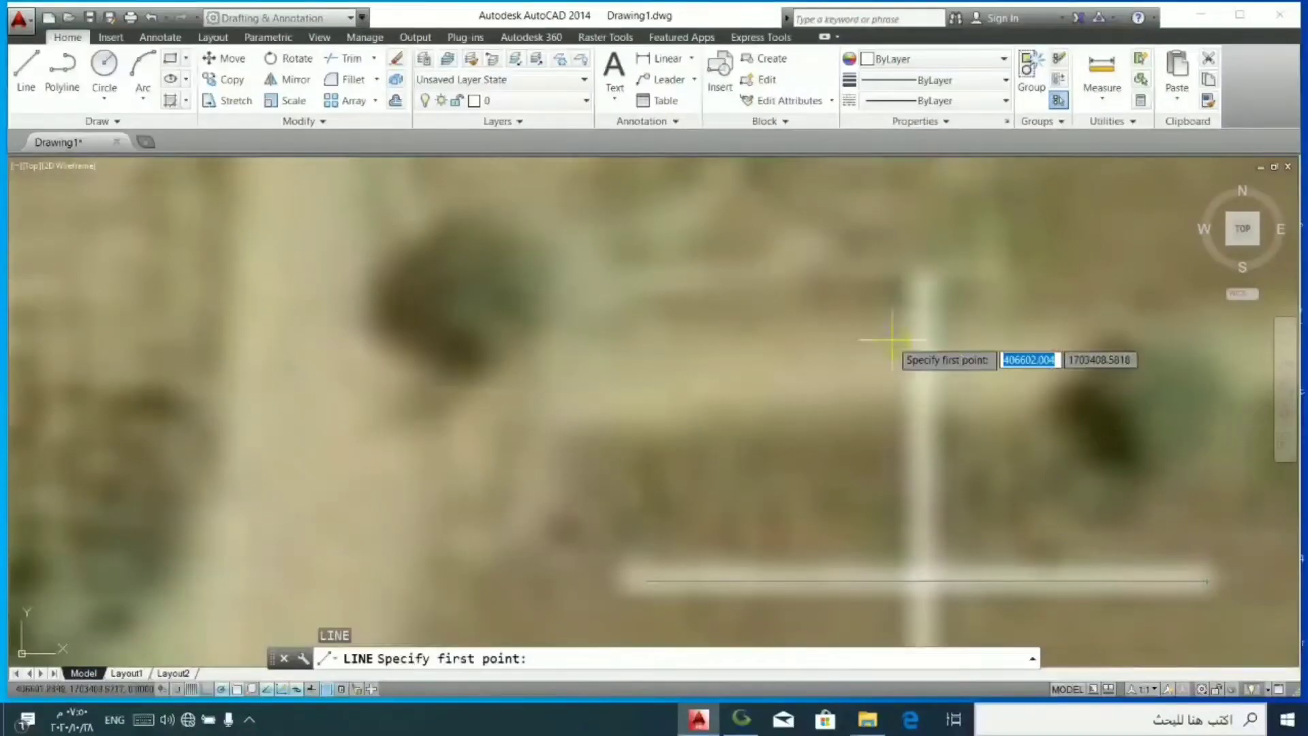
# - Trace the vertical arm of the same grid cross with a second line about 25 units long
pyautogui.click(923, 284)
pyautogui.scroll(-3, 908, 324)
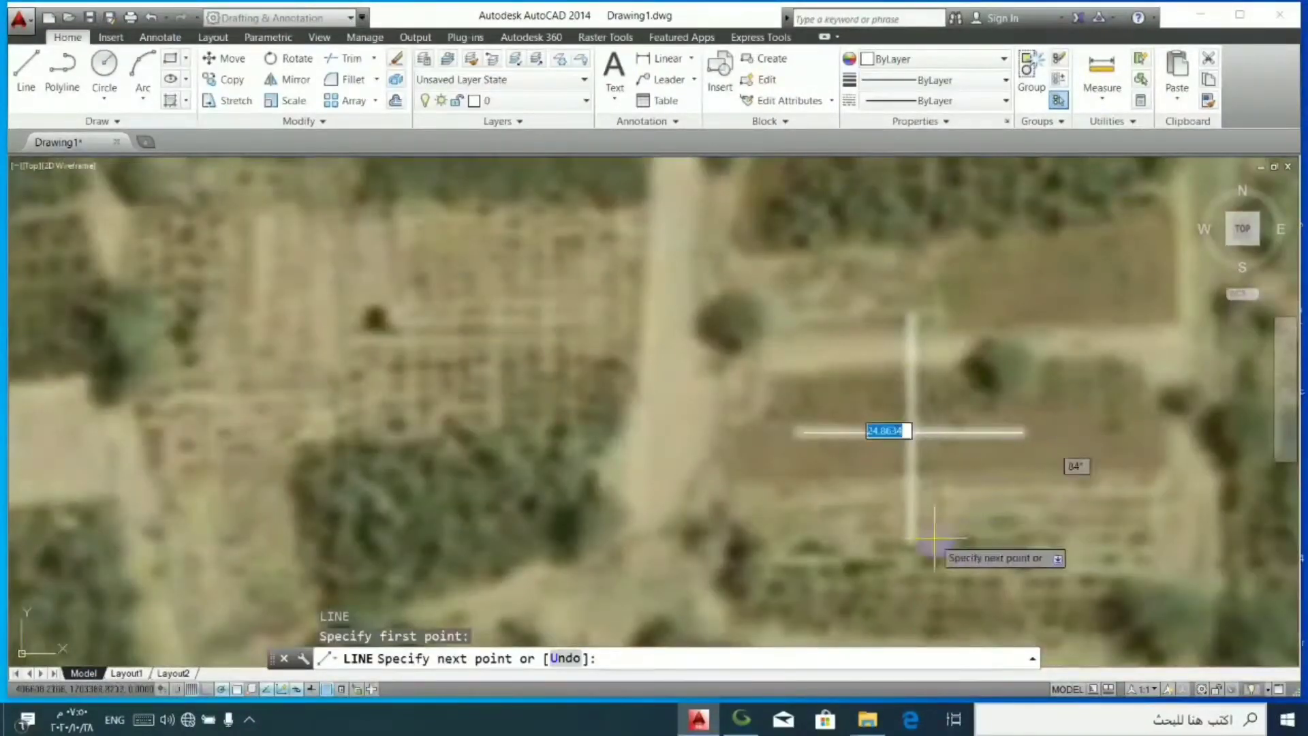
pyautogui.click(909, 540)
pyautogui.press('Return')
# - Select only the hora image and send it to the back of the draw order
pyautogui.scroll(-3, 782, 419)
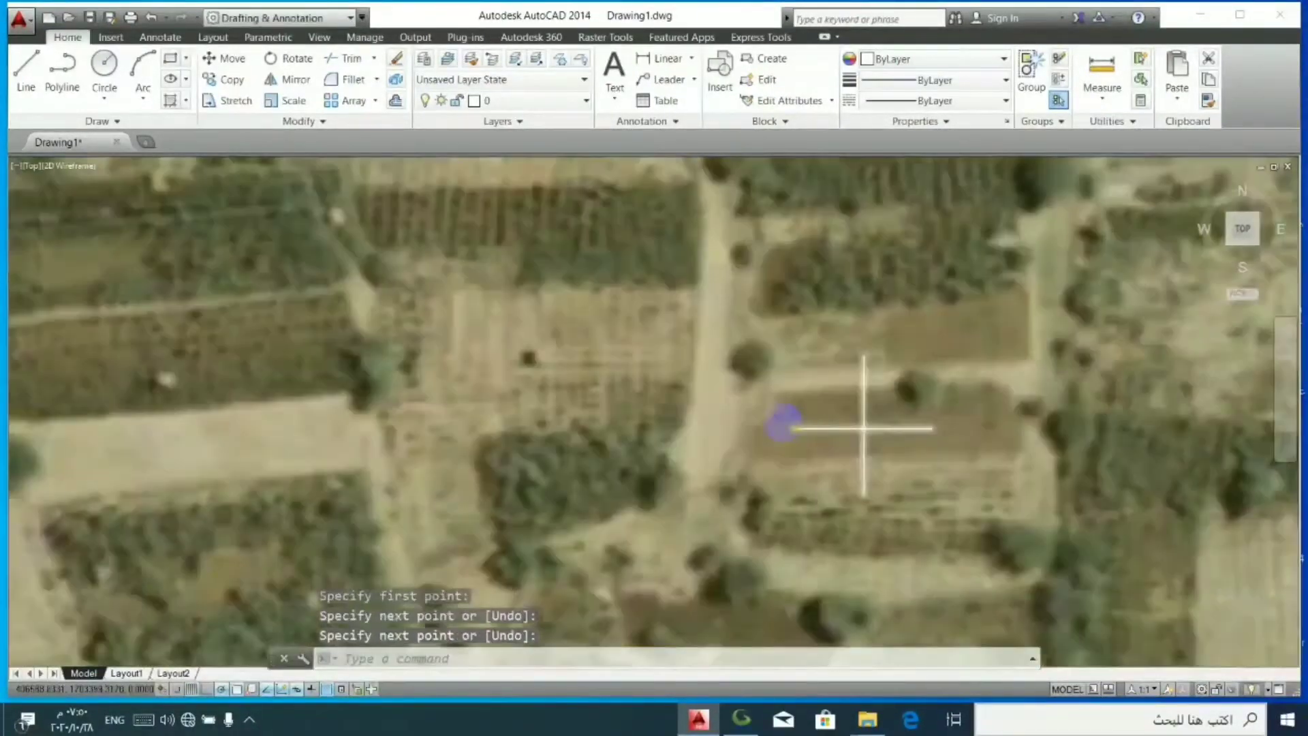
pyautogui.scroll(-6, 770, 414)
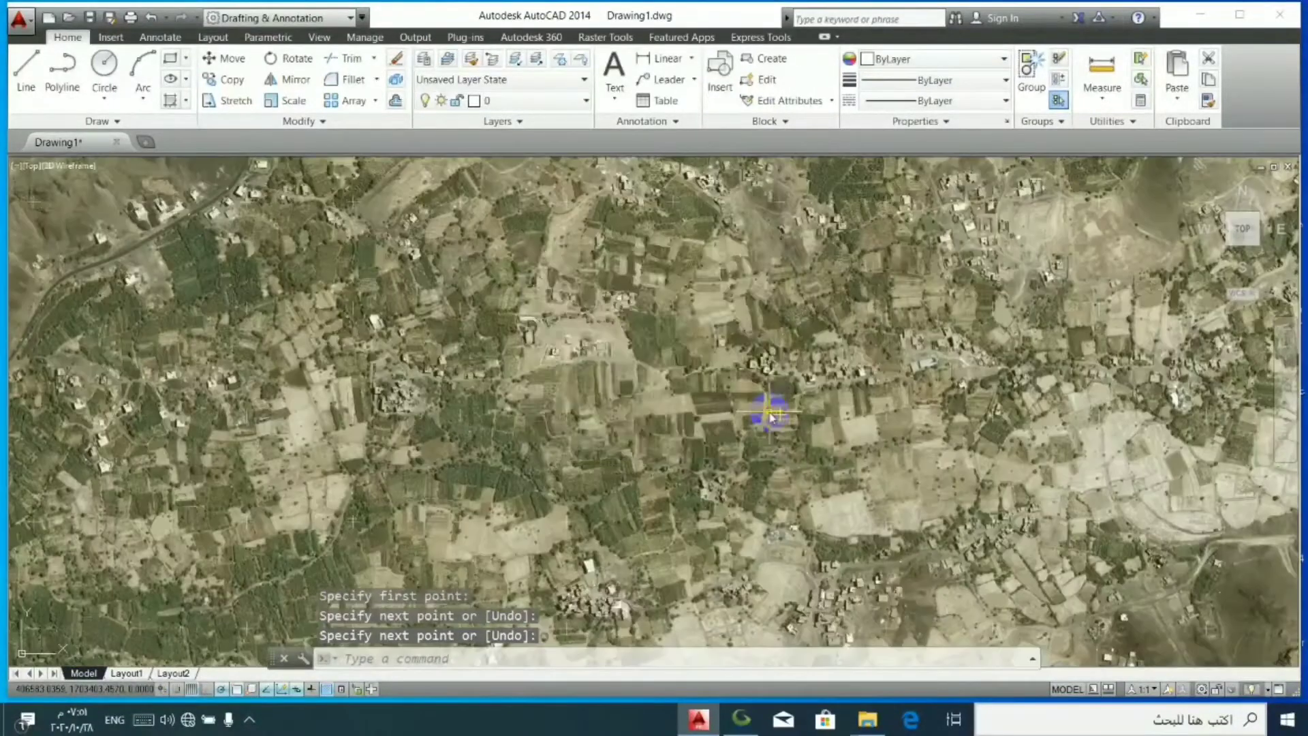
pyautogui.keyDown('shift'); pyautogui.click(771, 413); pyautogui.keyUp('shift')
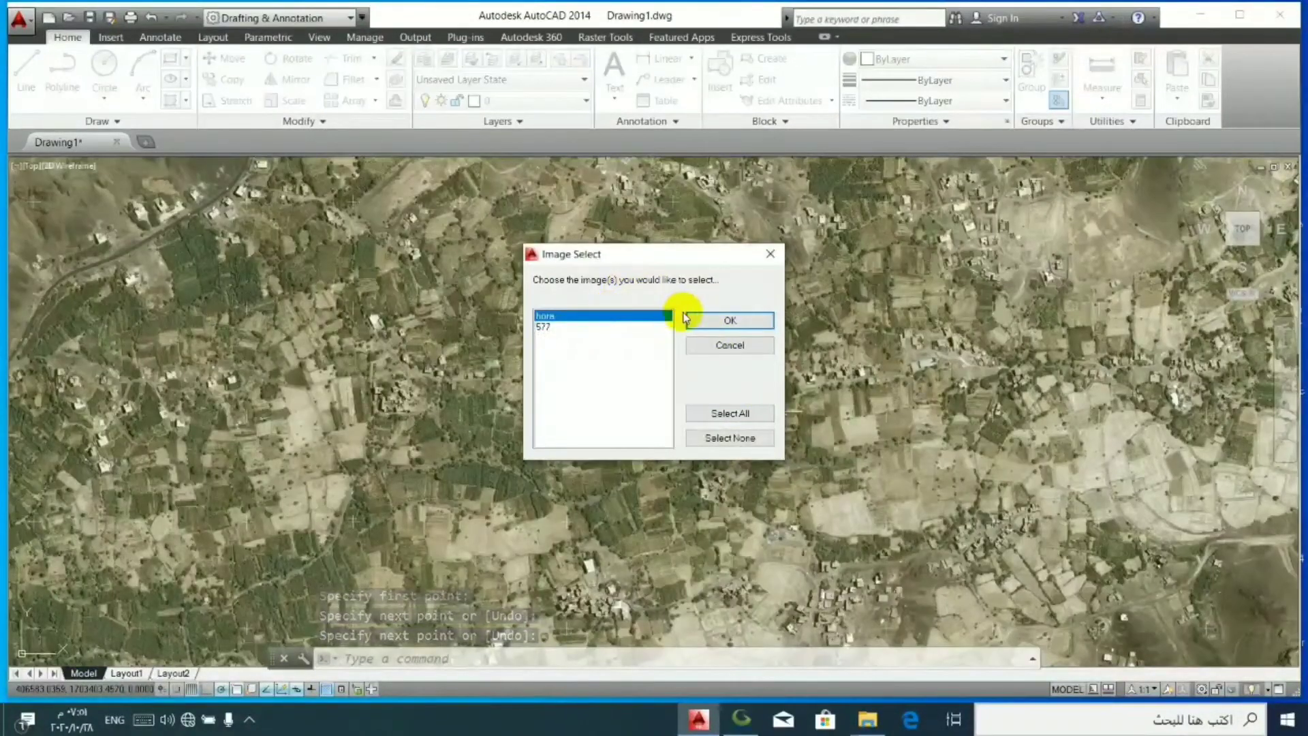
pyautogui.click(743, 330)
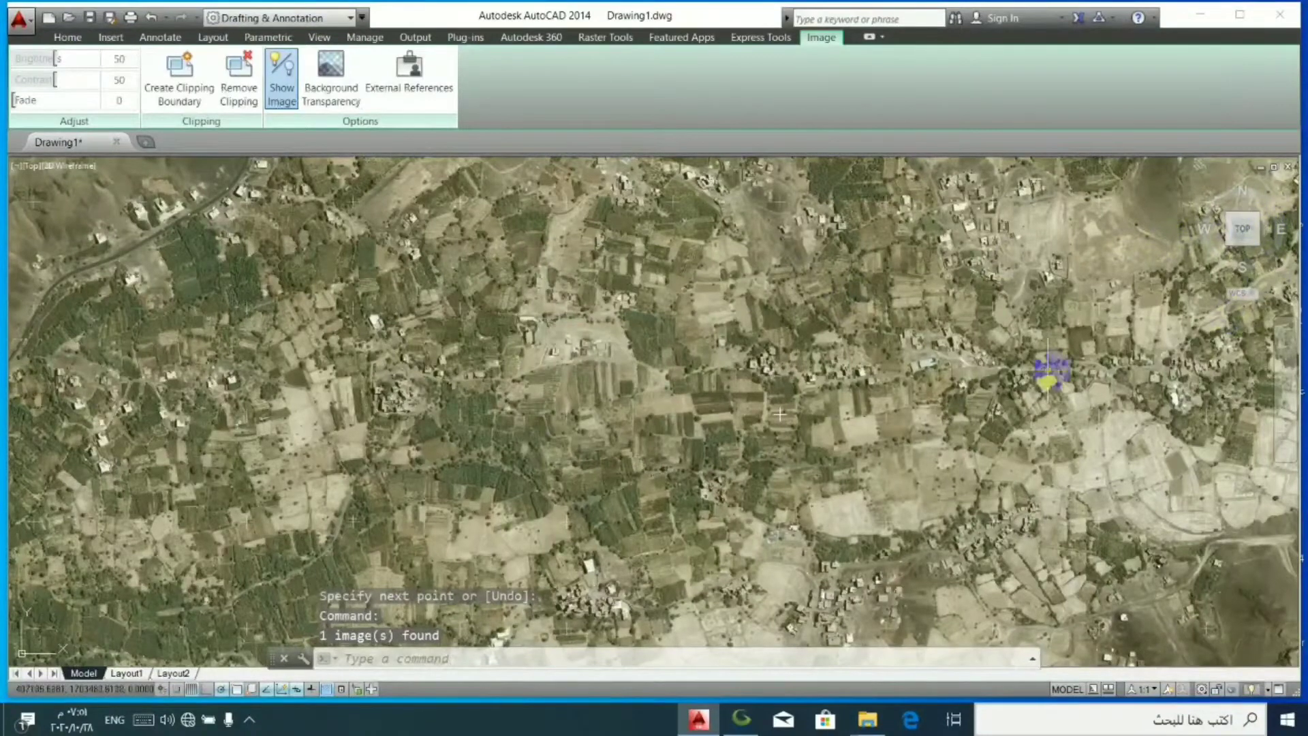
pyautogui.rightClick(1017, 367)
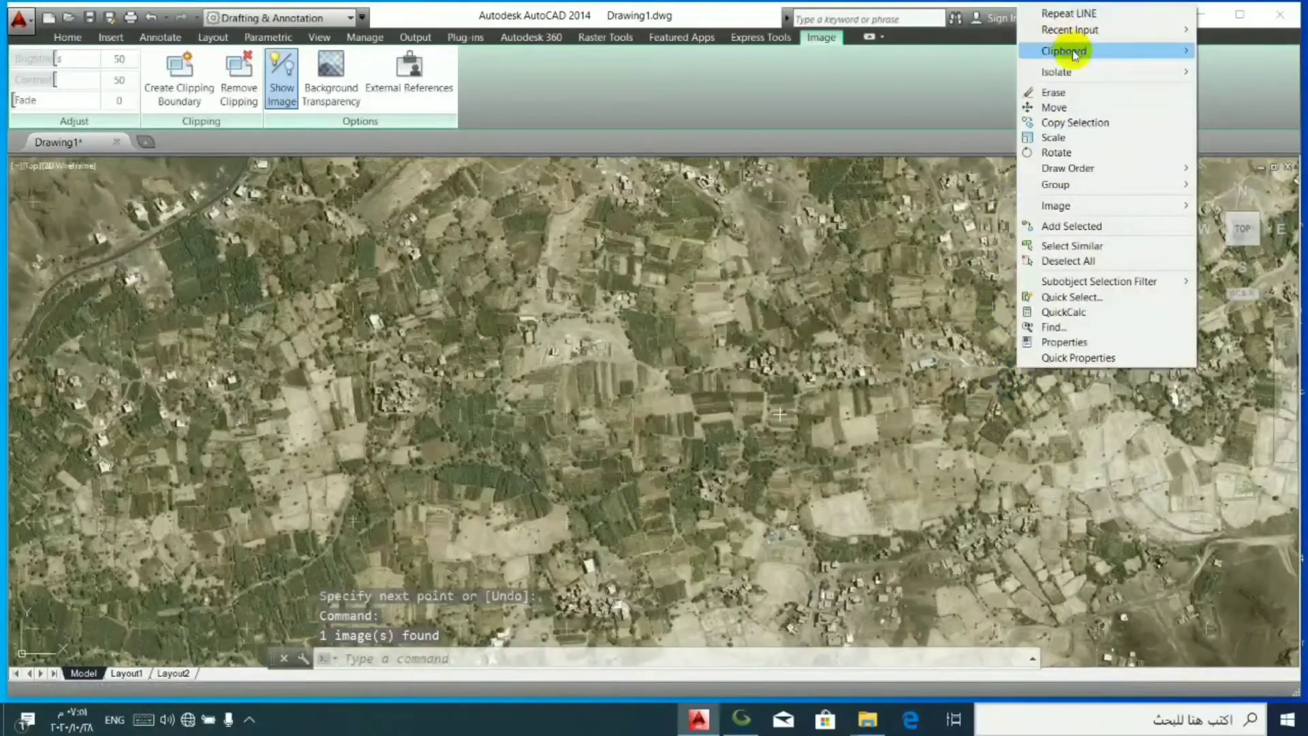
pyautogui.moveTo(1071, 50)
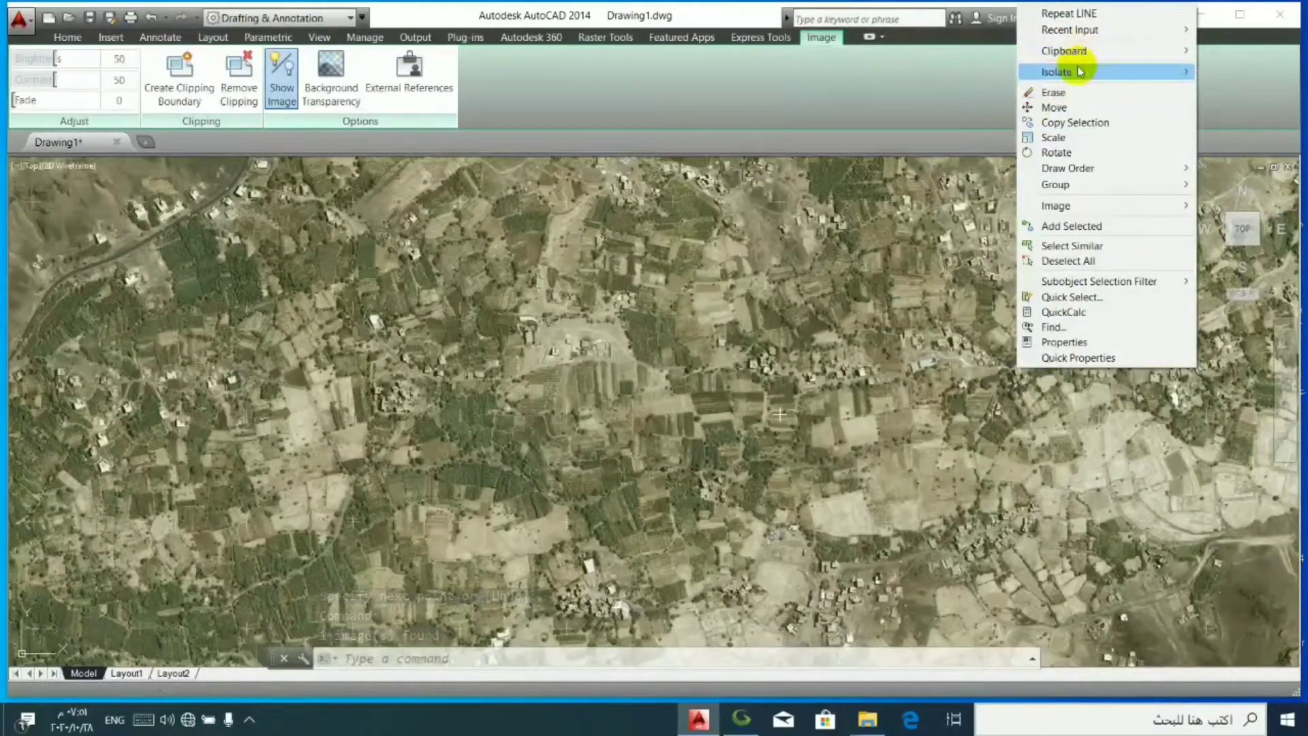
pyautogui.moveTo(1070, 168)
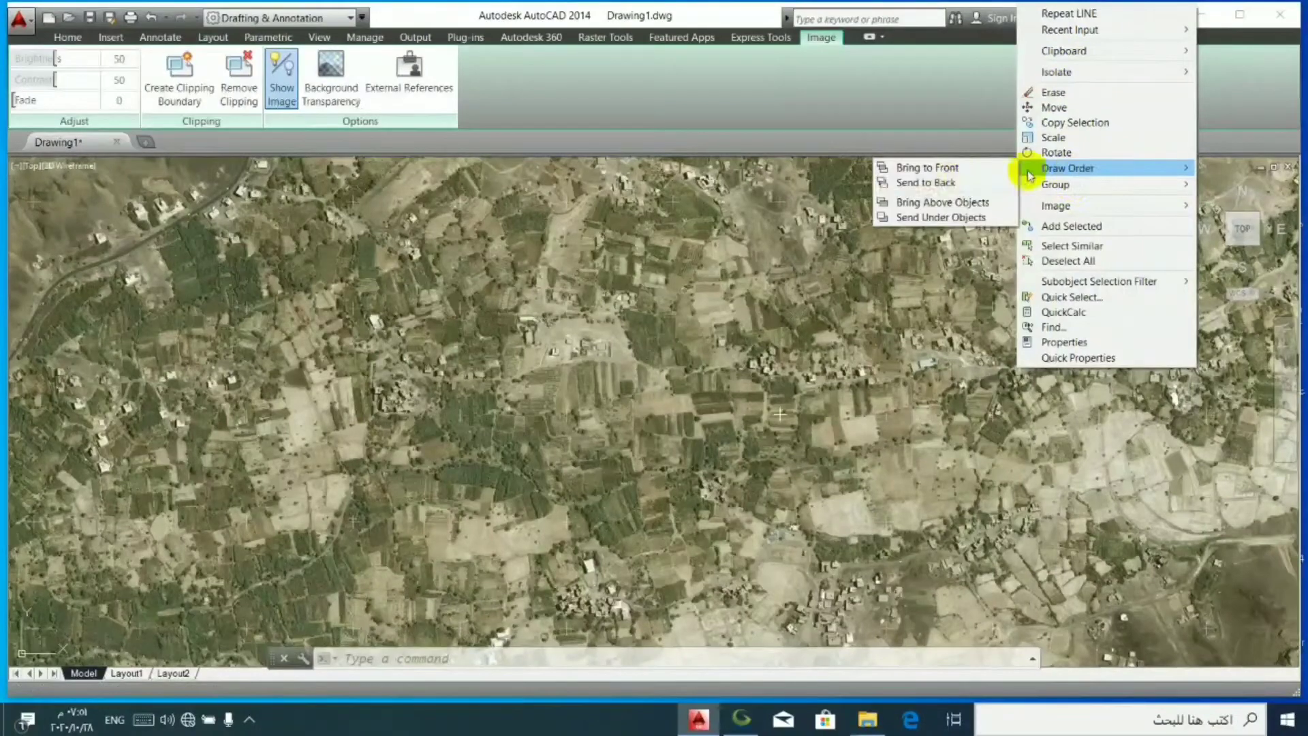
pyautogui.click(943, 182)
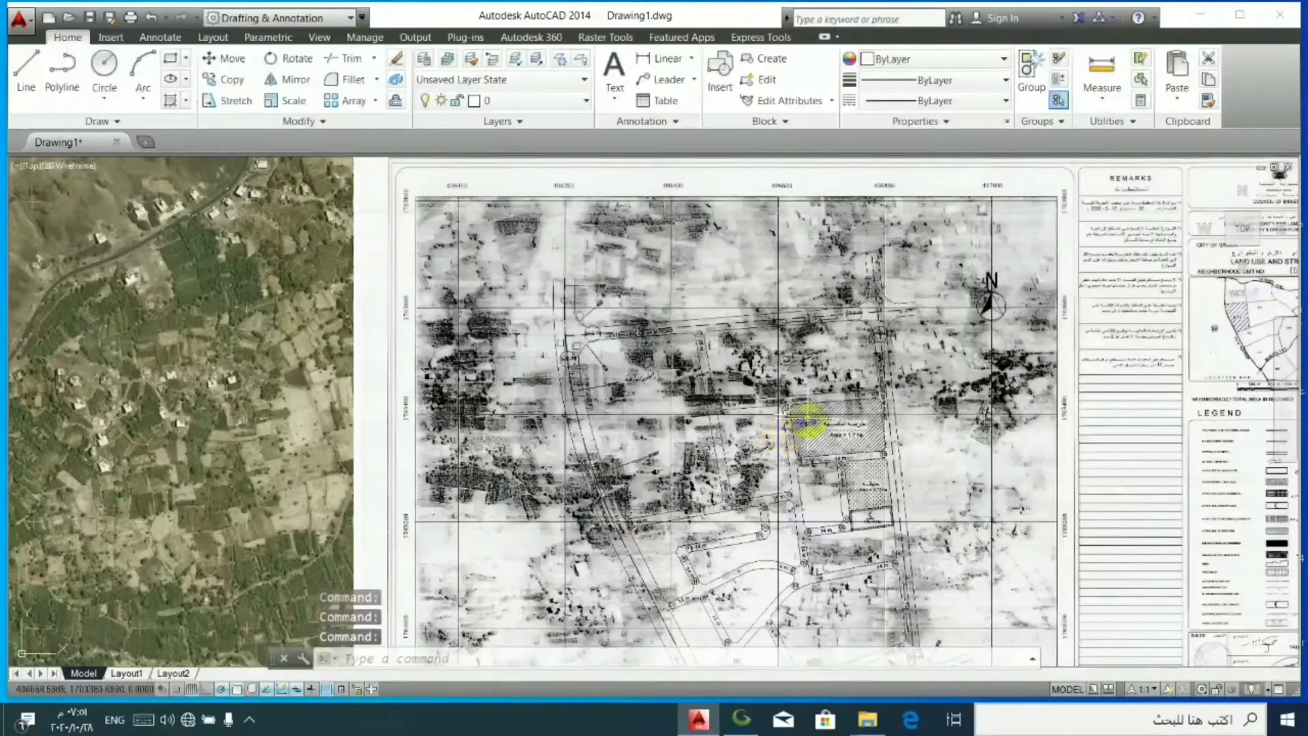
# - Move the 577 image about 17.5 units at 15°, from a blank spot near junction 12 to the traced cross's centre
pyautogui.scroll(5, 803, 423)
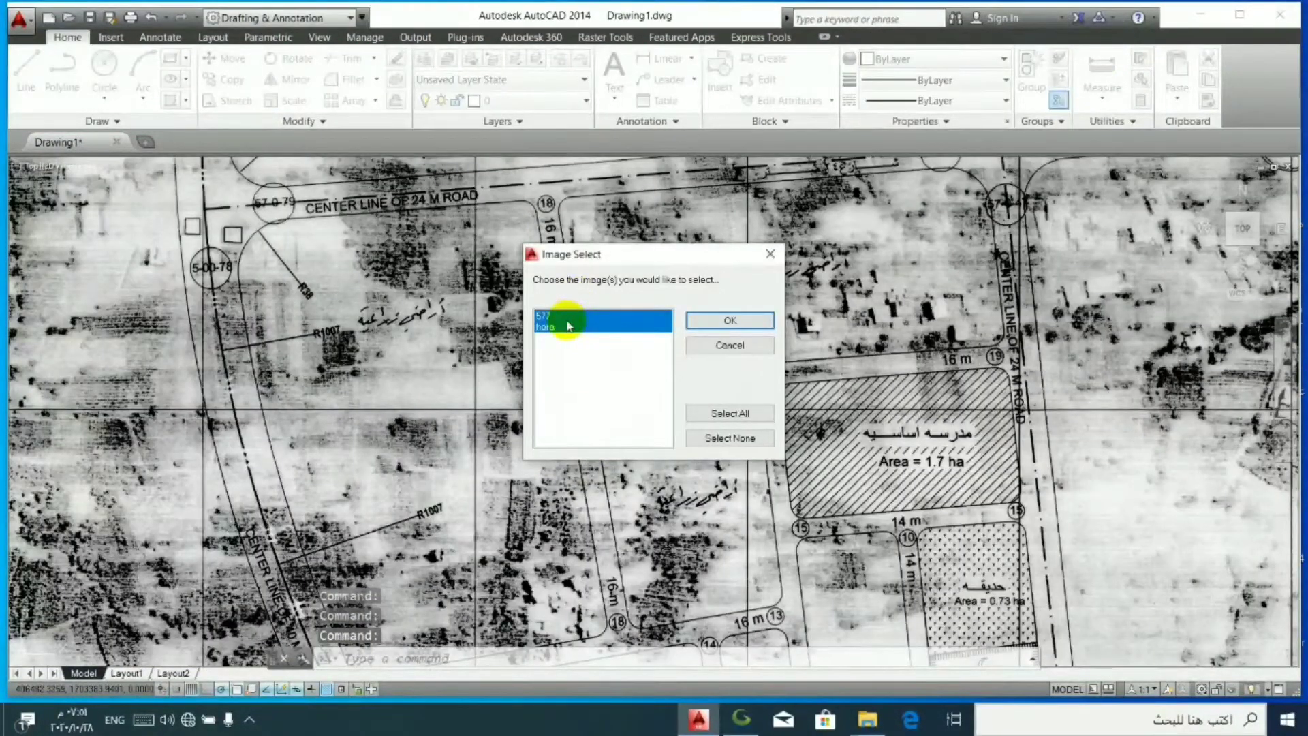
pyautogui.click(728, 322)
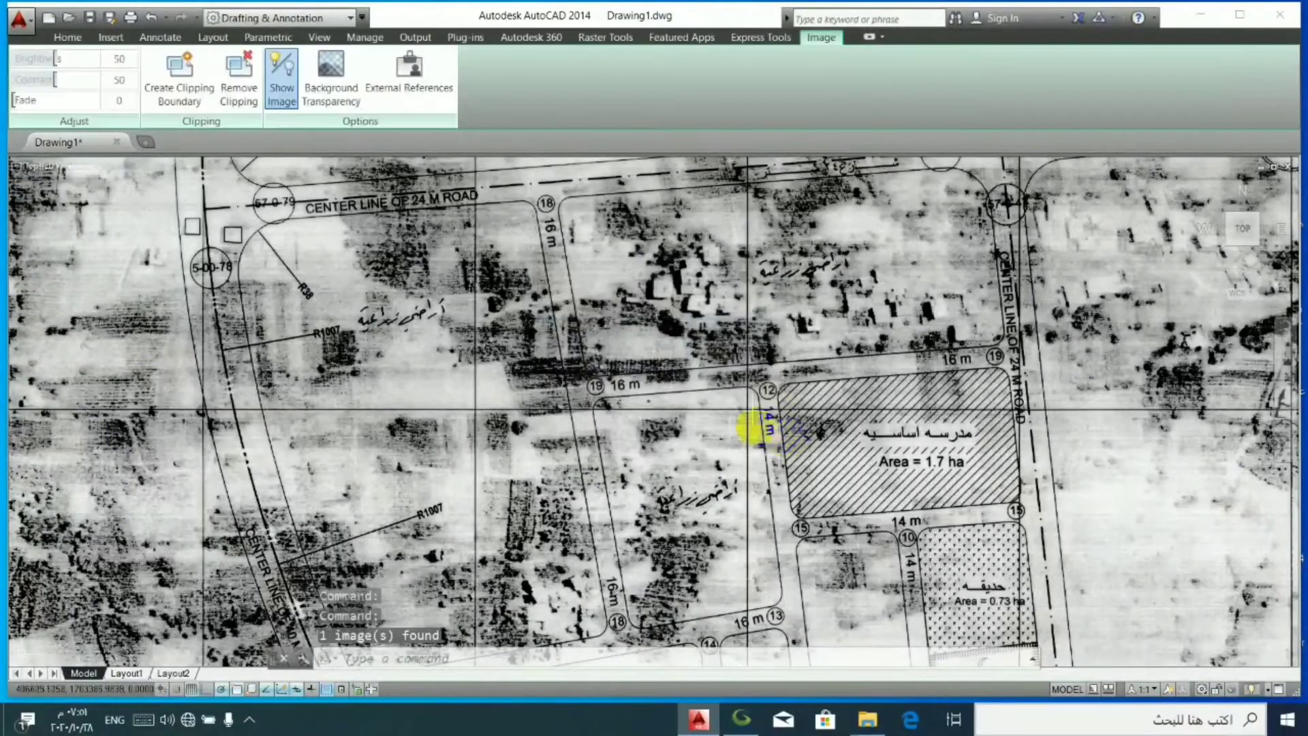
pyautogui.scroll(8, 735, 402)
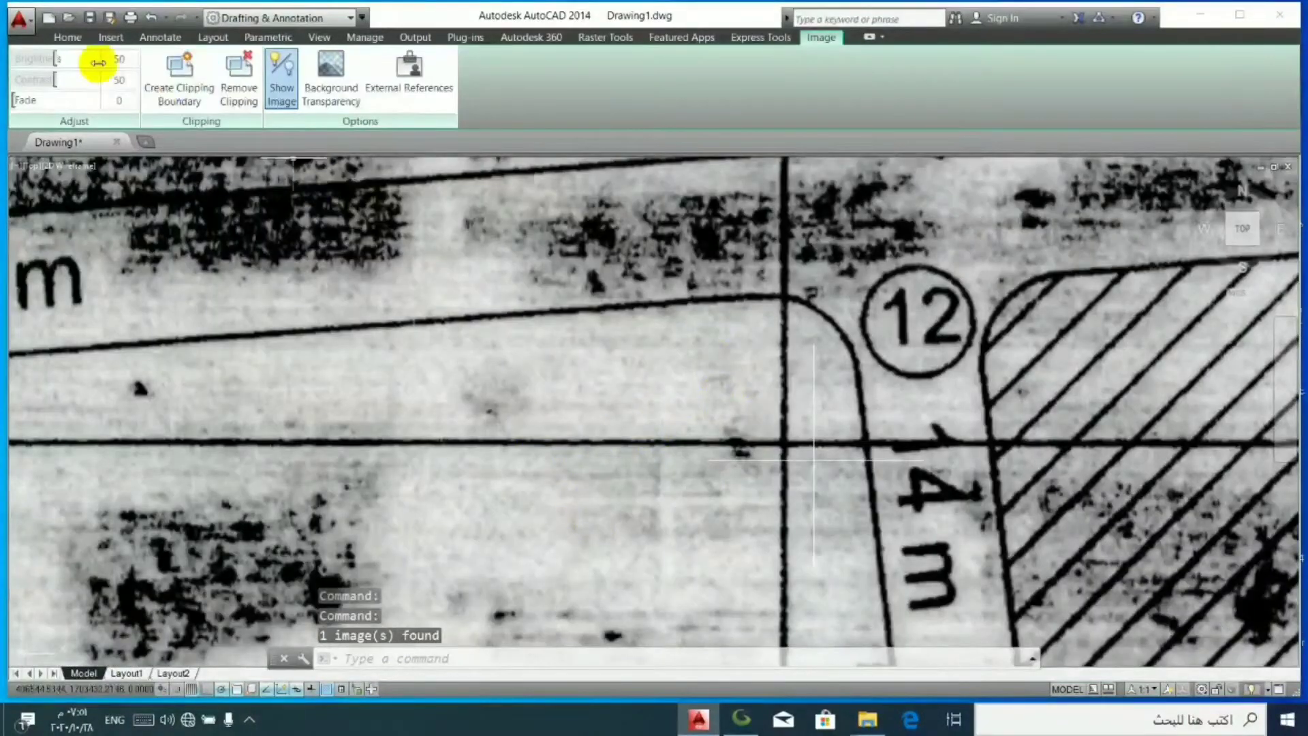
pyautogui.click(68, 38)
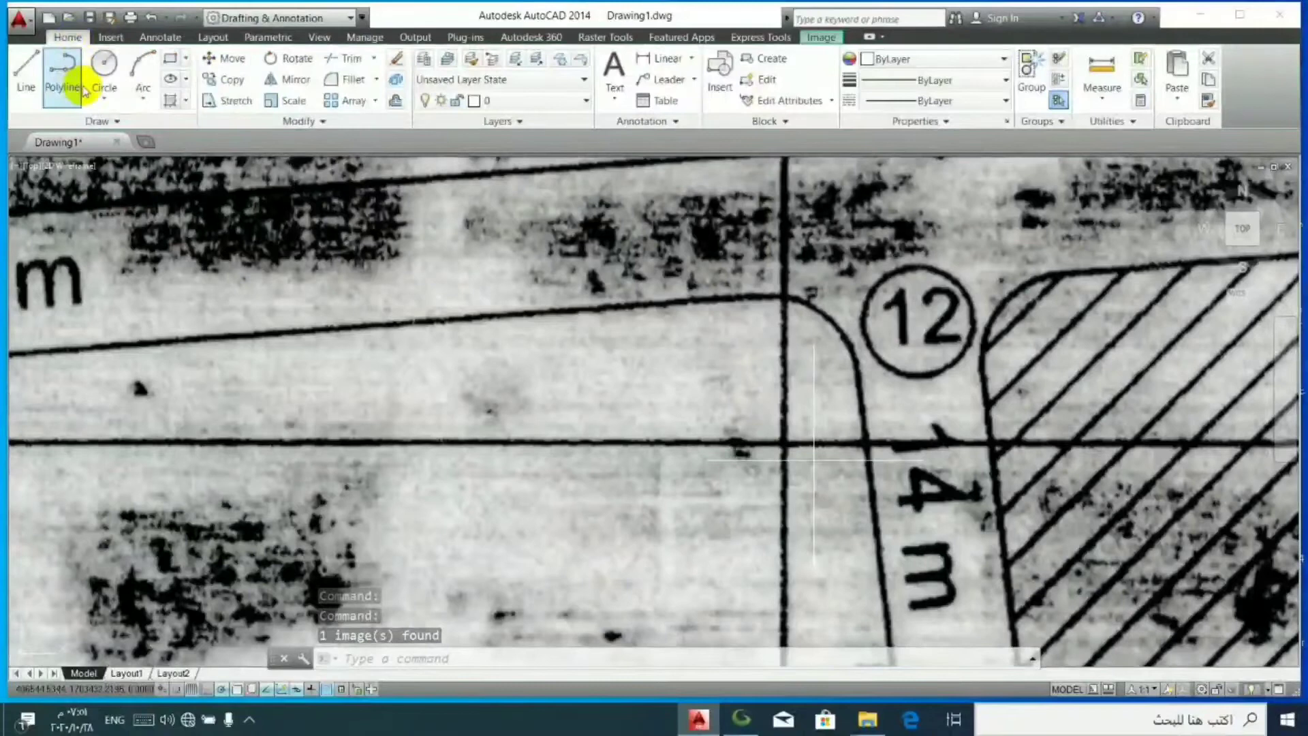
pyautogui.click(232, 59)
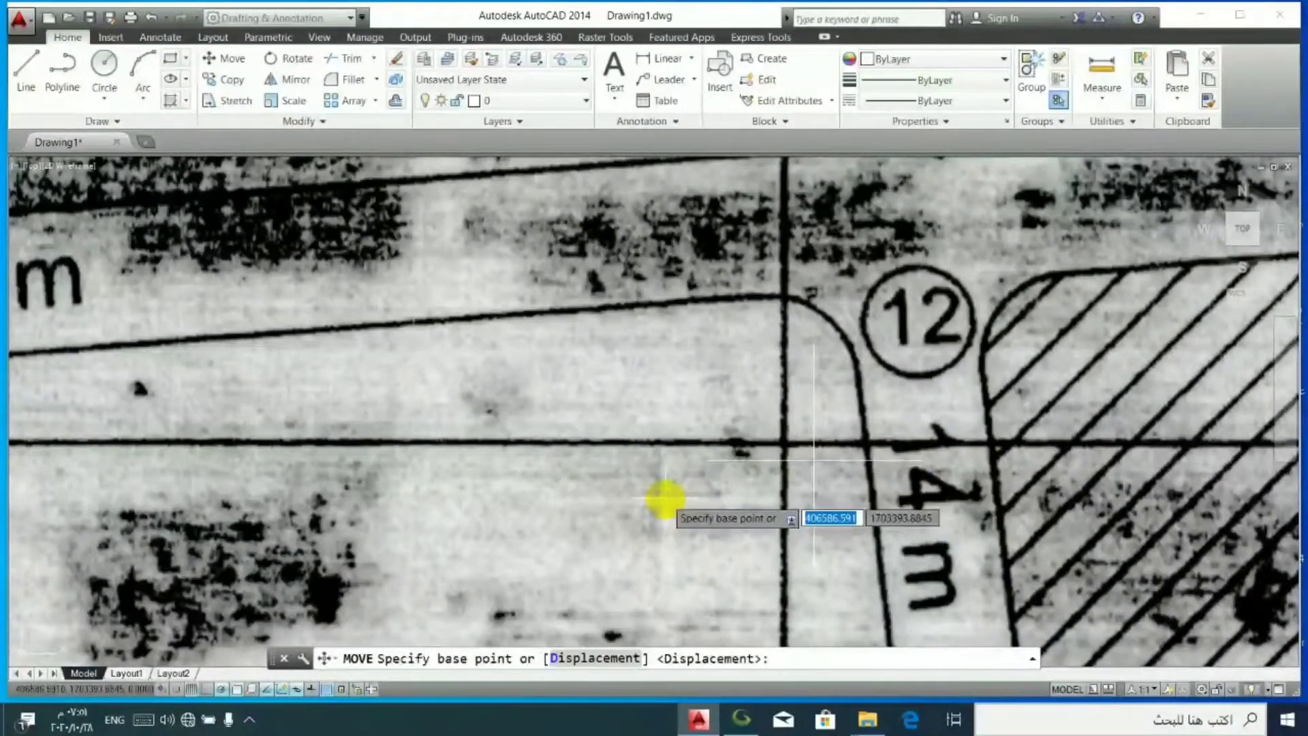
pyautogui.click(663, 501)
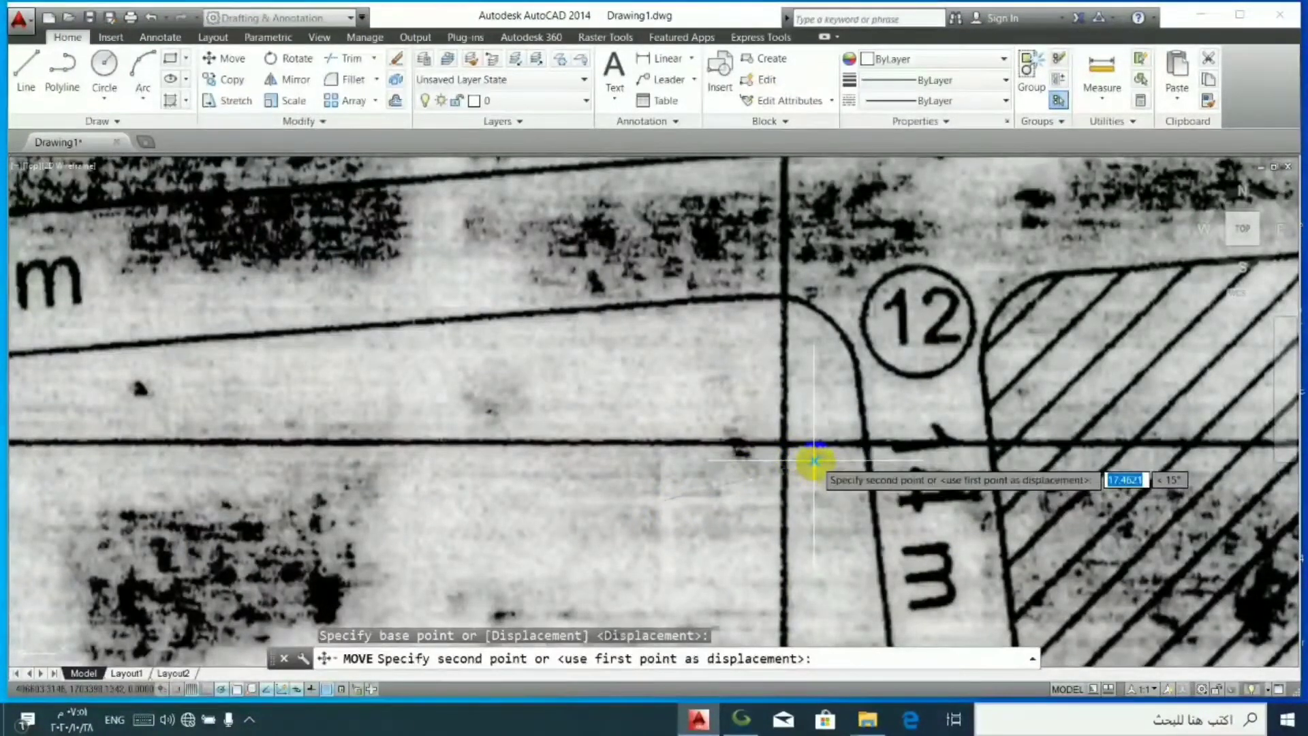
pyautogui.click(815, 462)
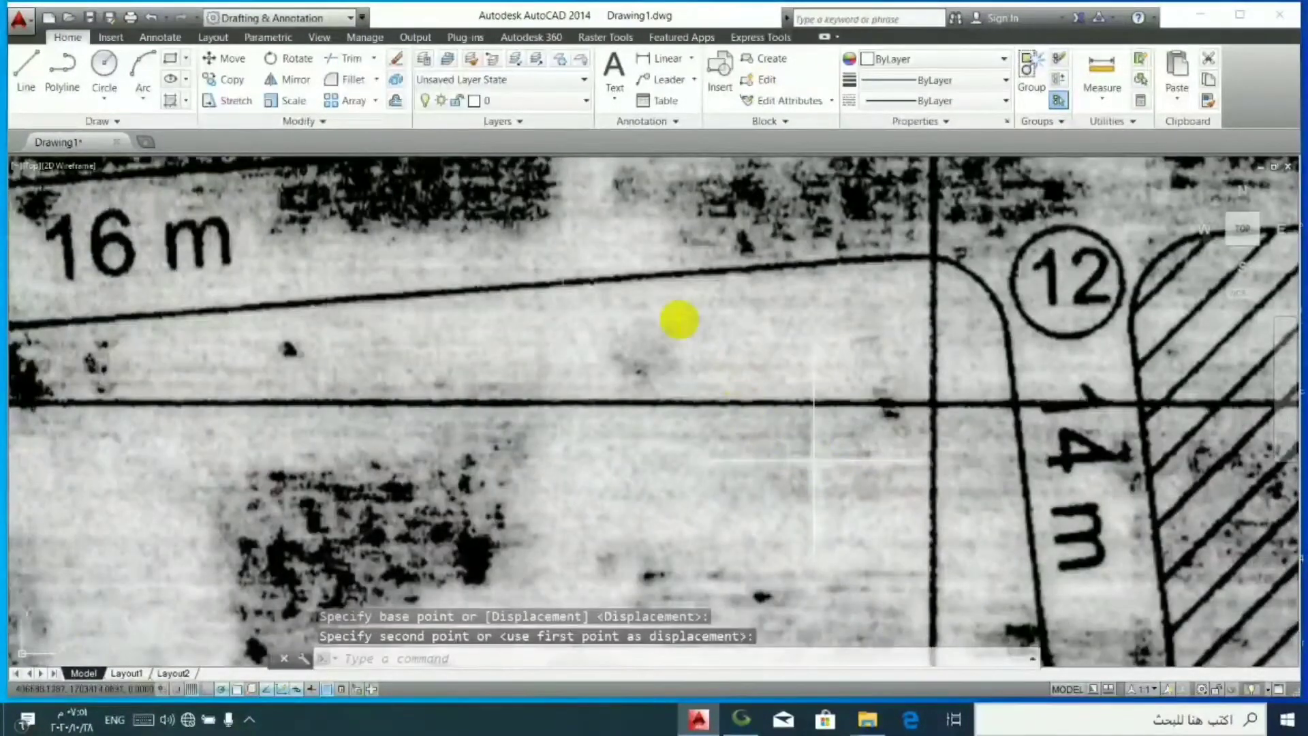
# - Select the 577 image and set its transparency to 90 in its properties
pyautogui.click(660, 322)
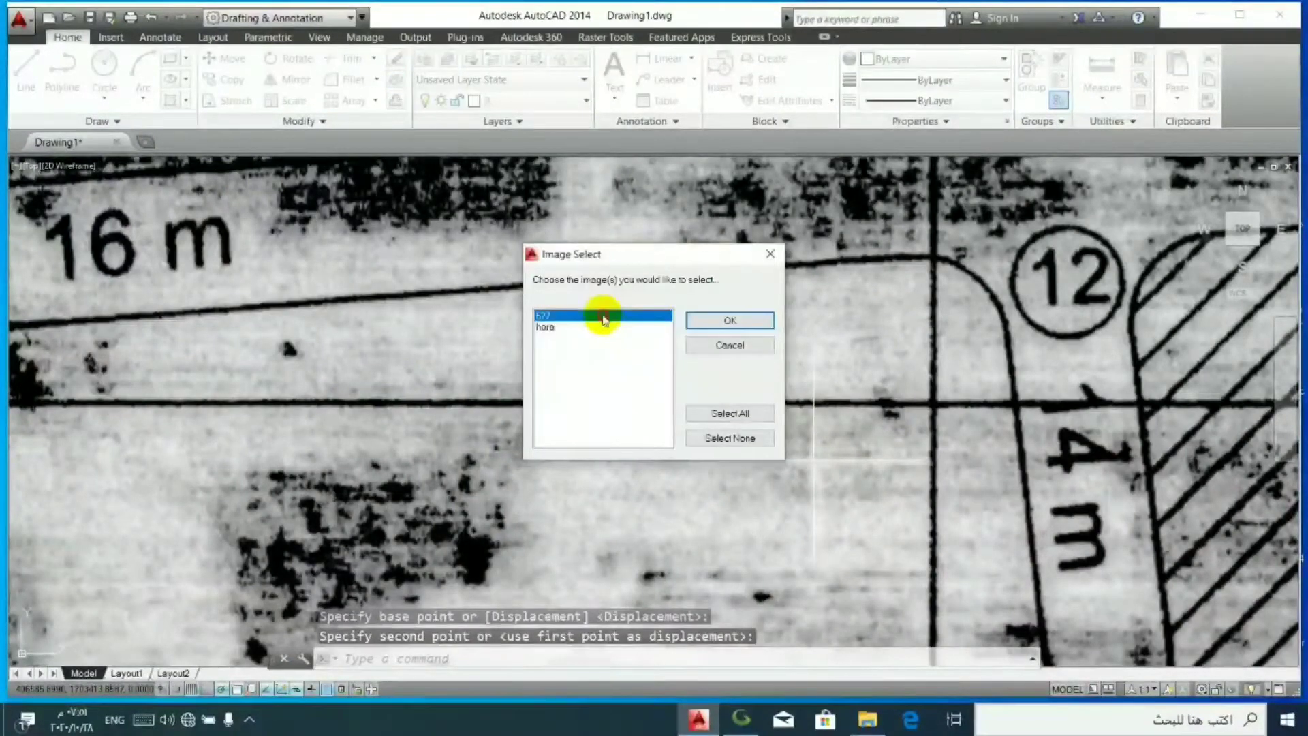
pyautogui.click(732, 321)
pyautogui.rightClick(541, 487)
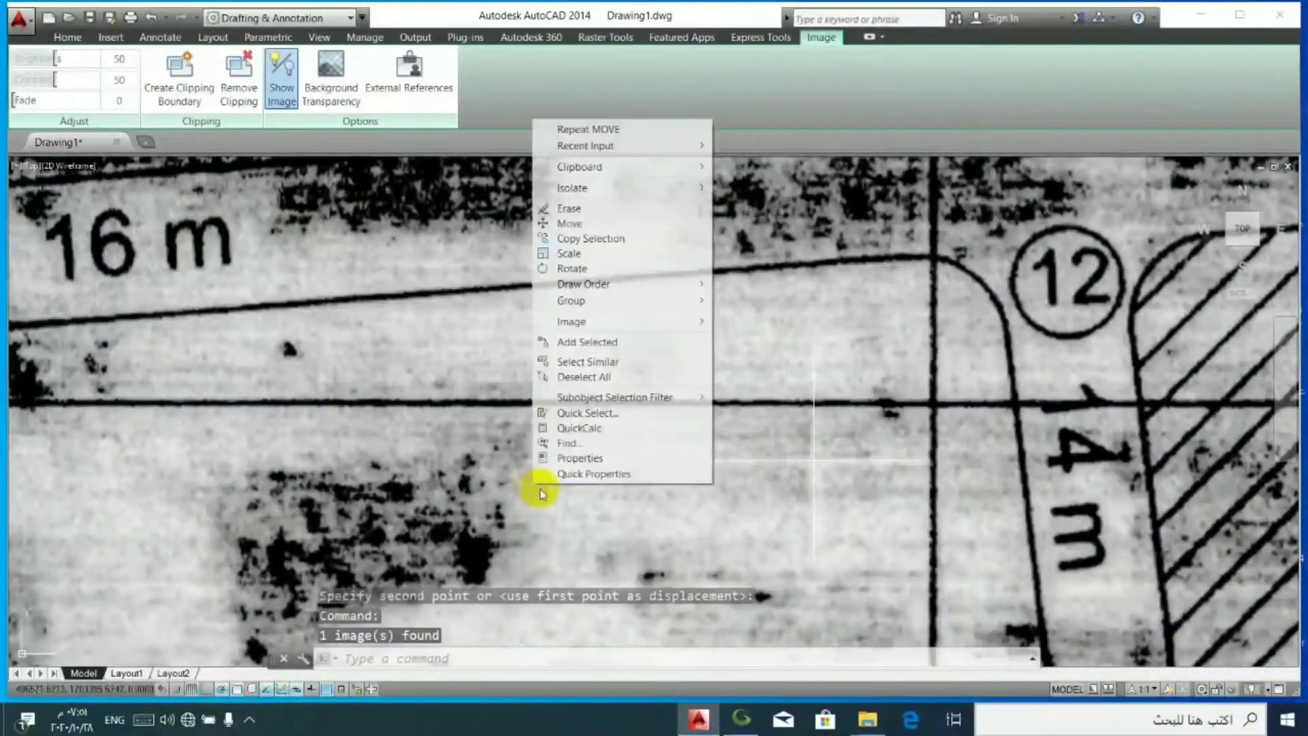
pyautogui.click(592, 462)
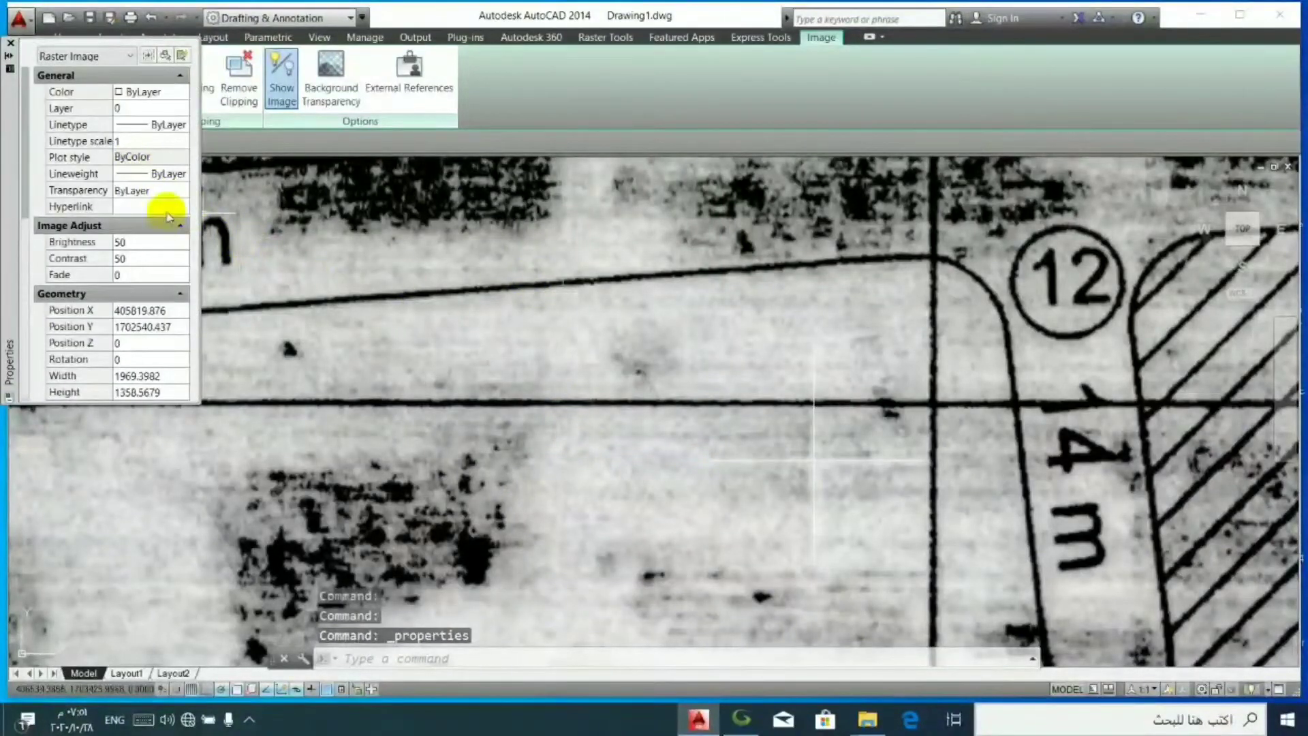
pyautogui.click(156, 188)
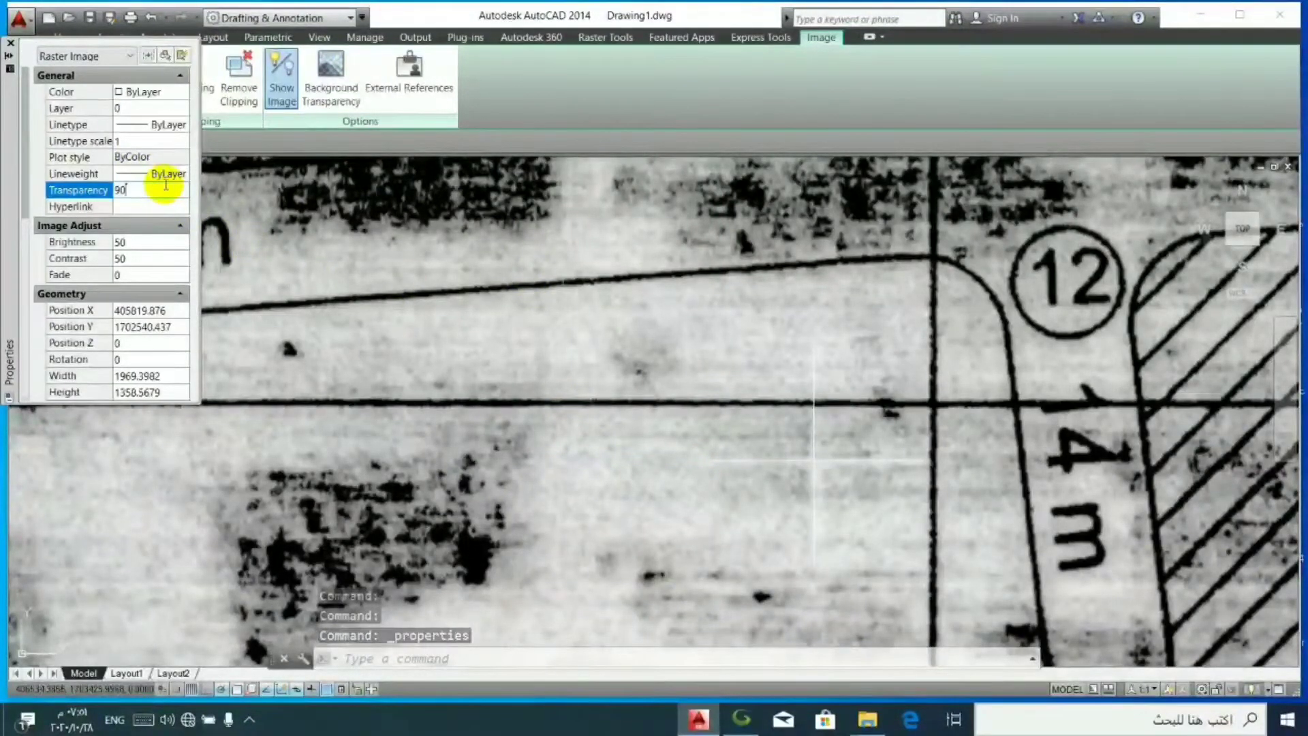
pyautogui.click(437, 292)
# - Toggle the transparency display on and off to compare the plan with the imagery around the buildings, leaving it off
pyautogui.scroll(-5, 549, 394)
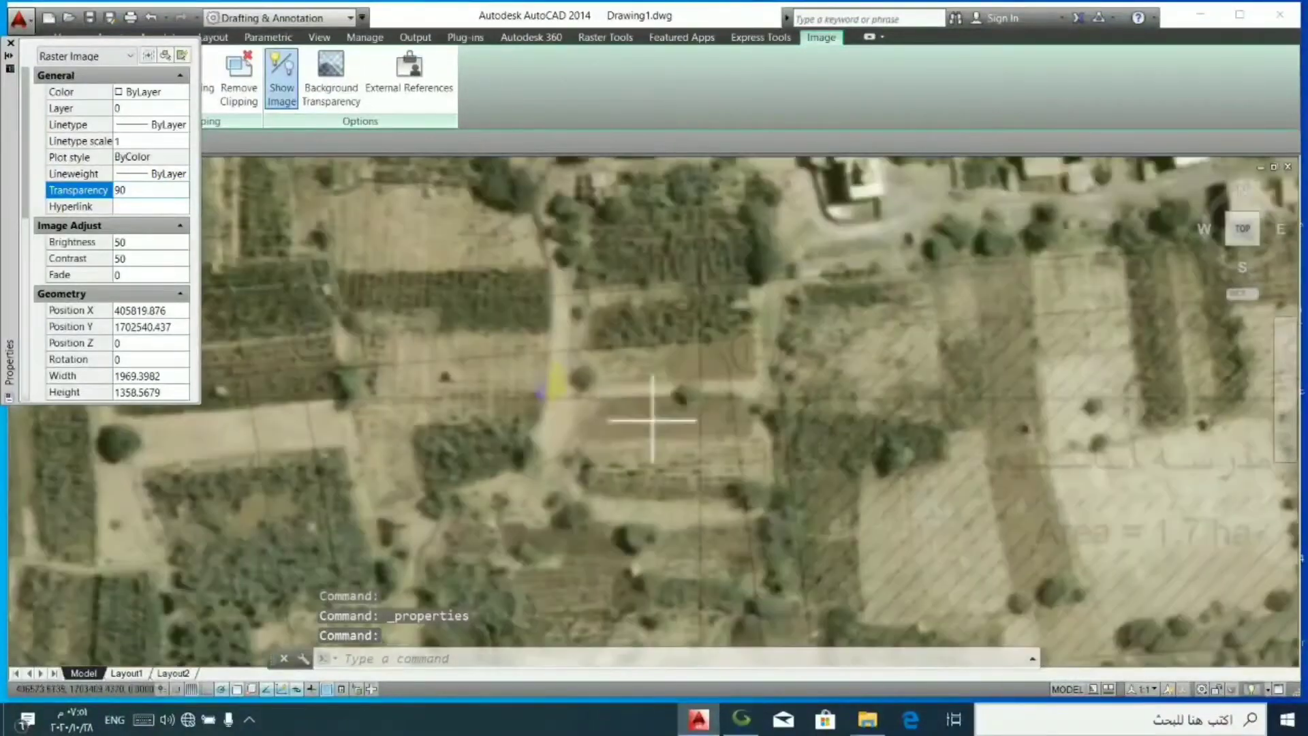
pyautogui.scroll(5, 727, 307)
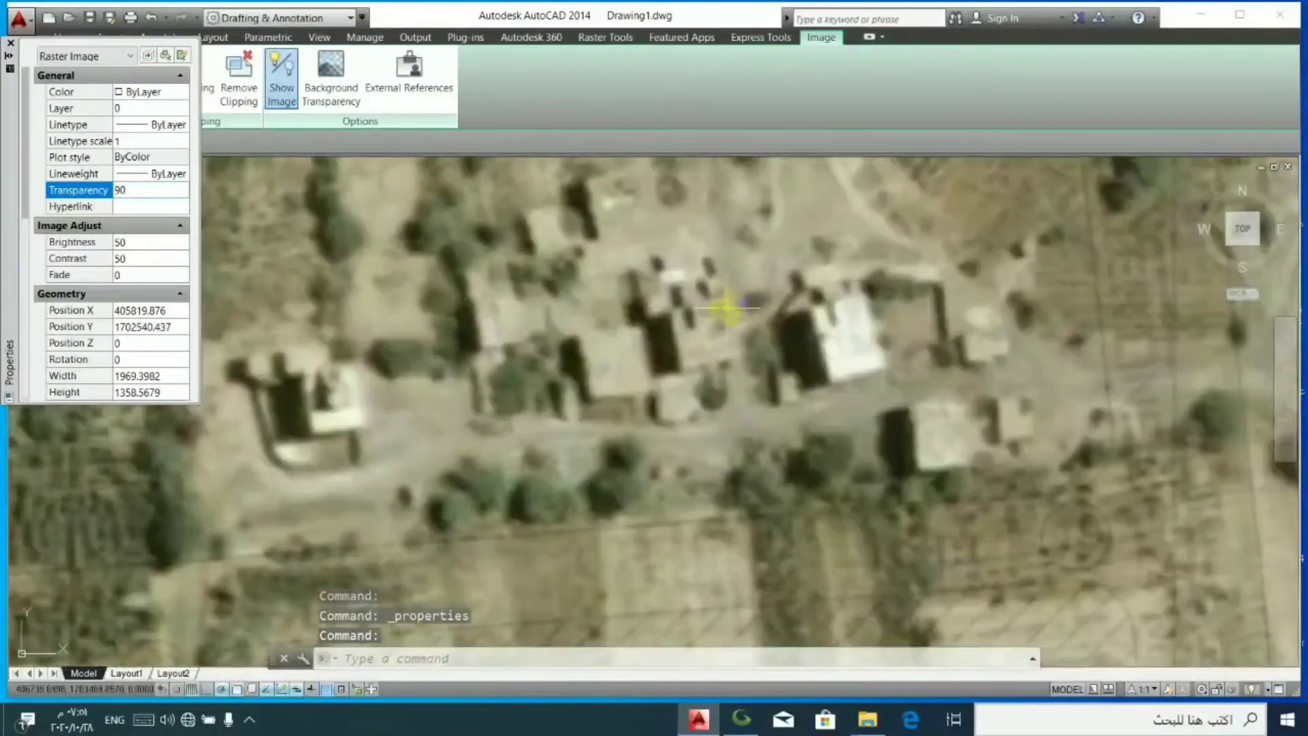
pyautogui.click(327, 689)
pyautogui.click(327, 689)
pyautogui.click(327, 689)
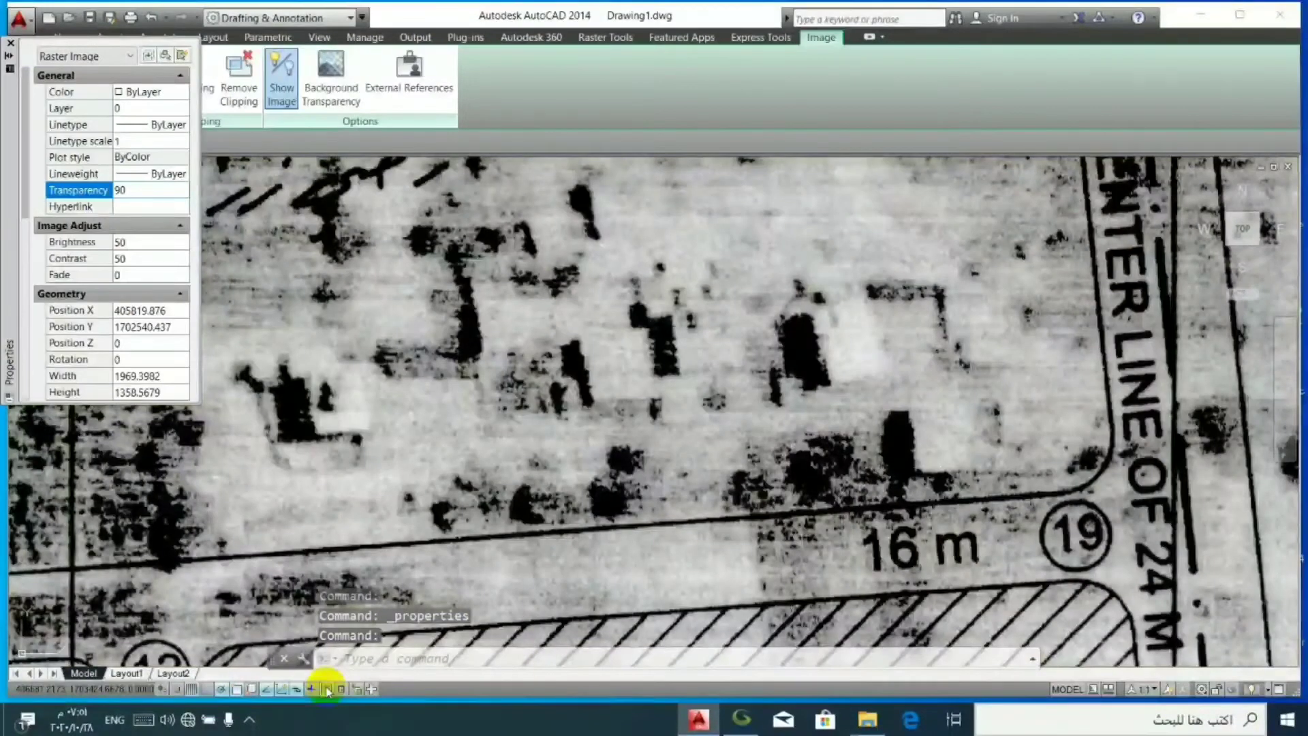
pyautogui.click(327, 689)
pyautogui.click(327, 690)
pyautogui.click(327, 689)
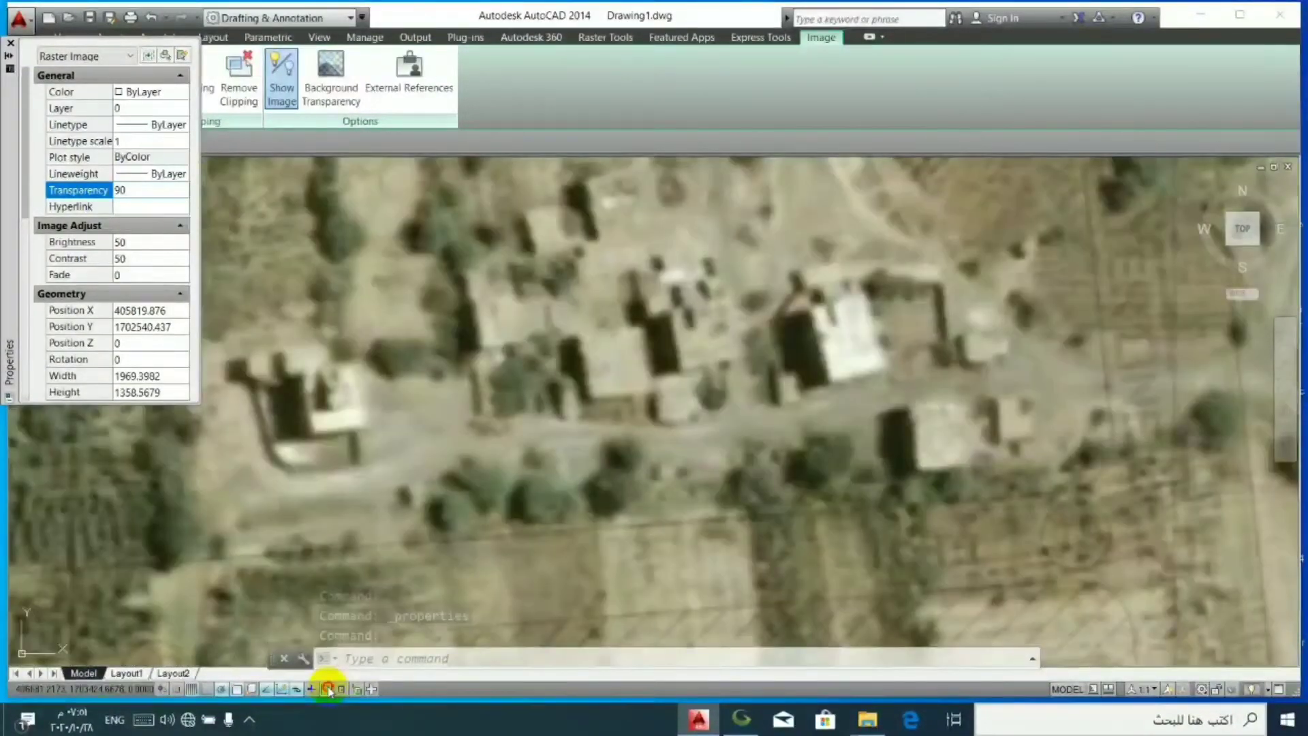
pyautogui.click(327, 690)
pyautogui.click(328, 689)
pyautogui.click(328, 689)
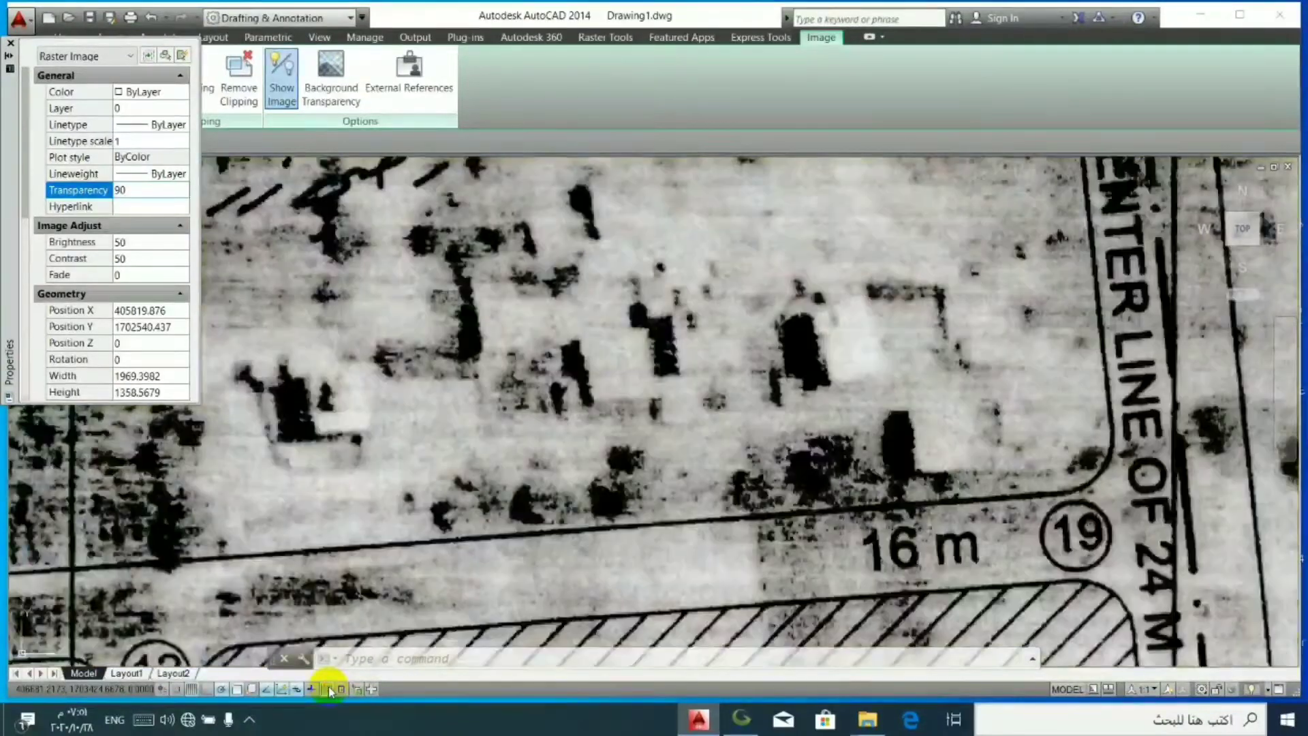
pyautogui.click(329, 690)
pyautogui.click(330, 689)
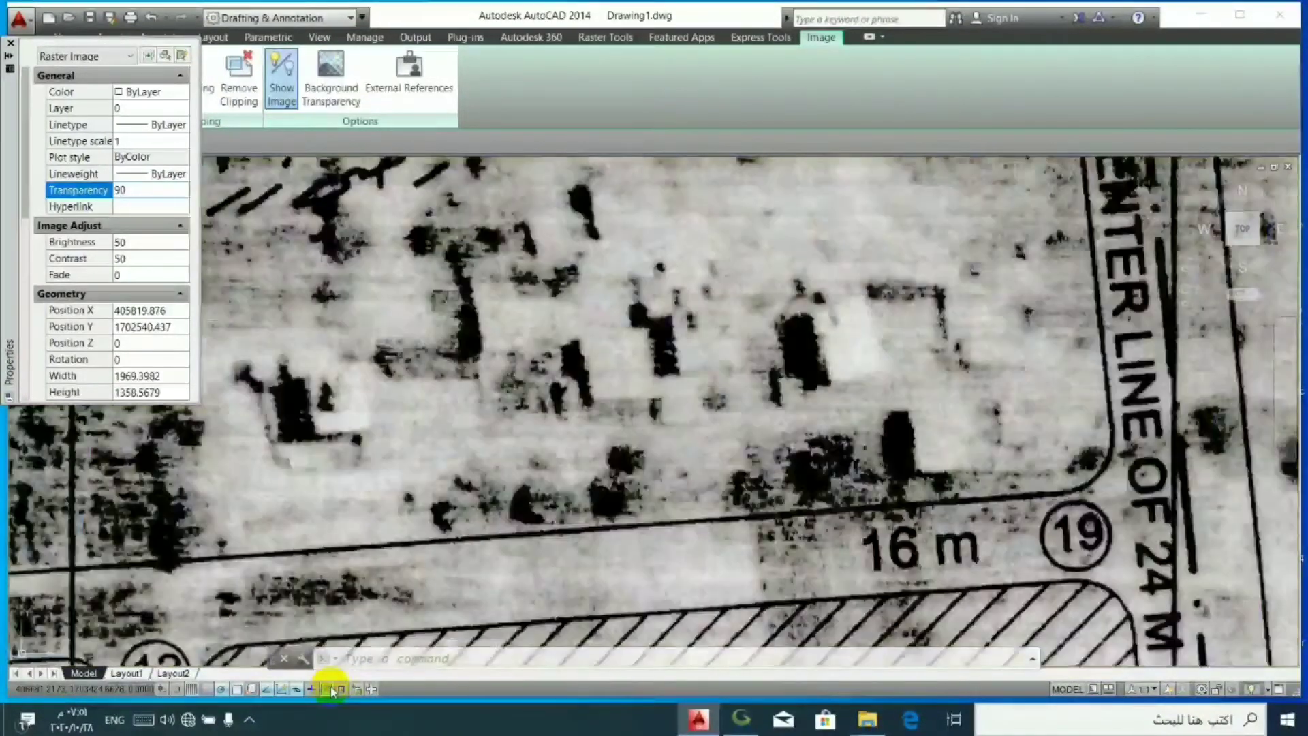
pyautogui.click(331, 689)
pyautogui.click(331, 689)
pyautogui.click(332, 688)
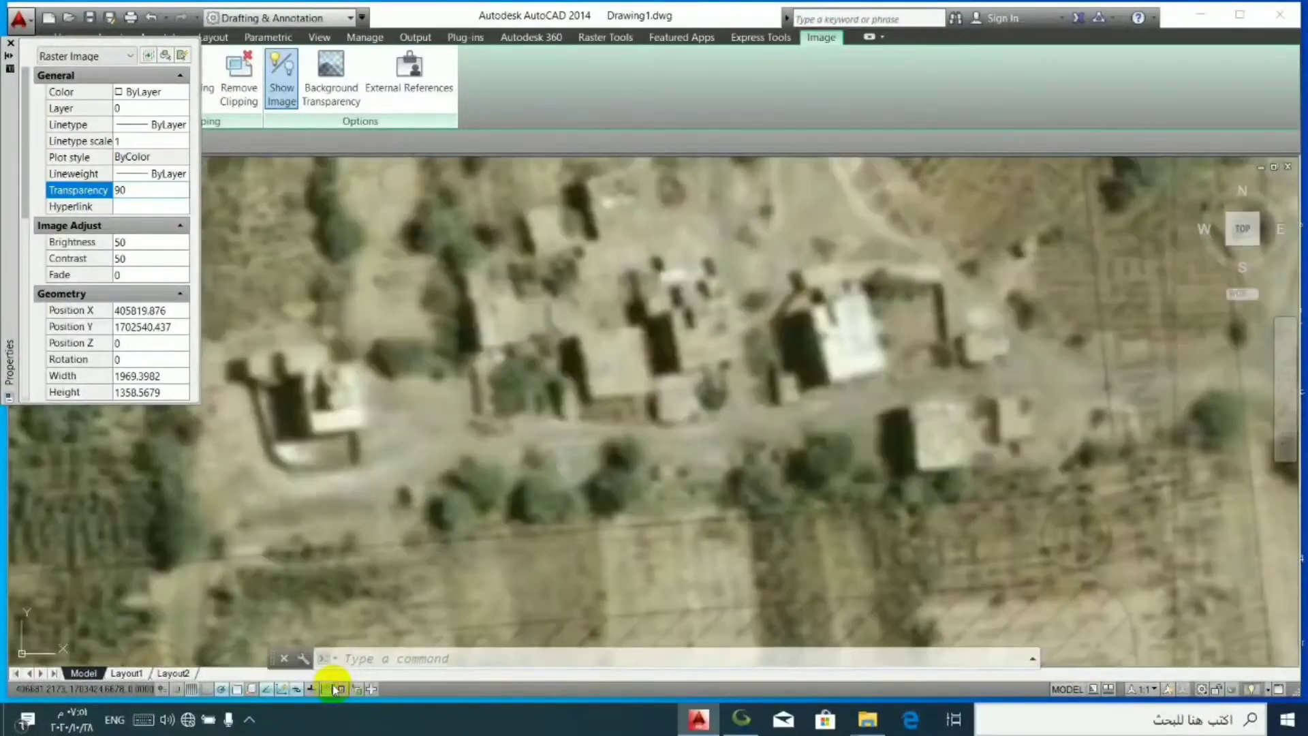
pyautogui.click(333, 689)
pyautogui.click(335, 689)
pyautogui.click(337, 688)
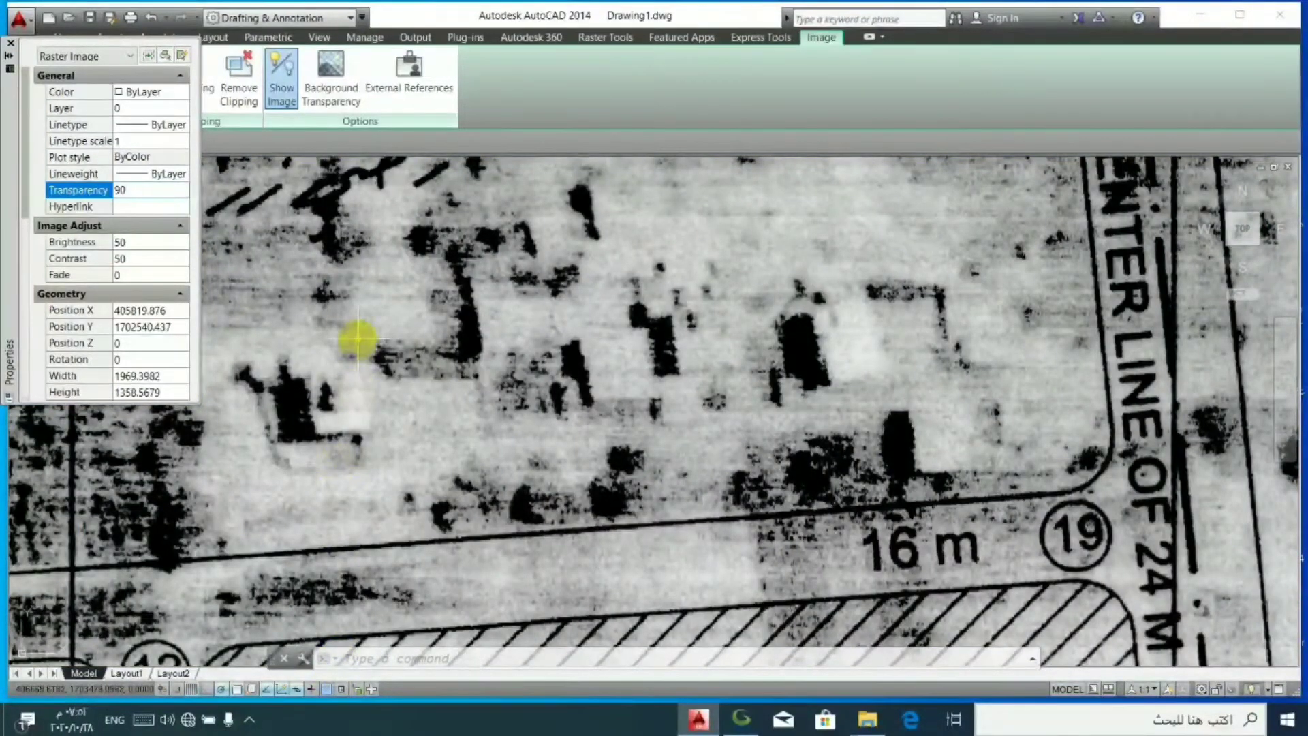
# - Select only the 577 image south-west of junction 12 and dock its properties beside the drawing
pyautogui.scroll(-2, 358, 339)
pyautogui.scroll(8, 160, 613)
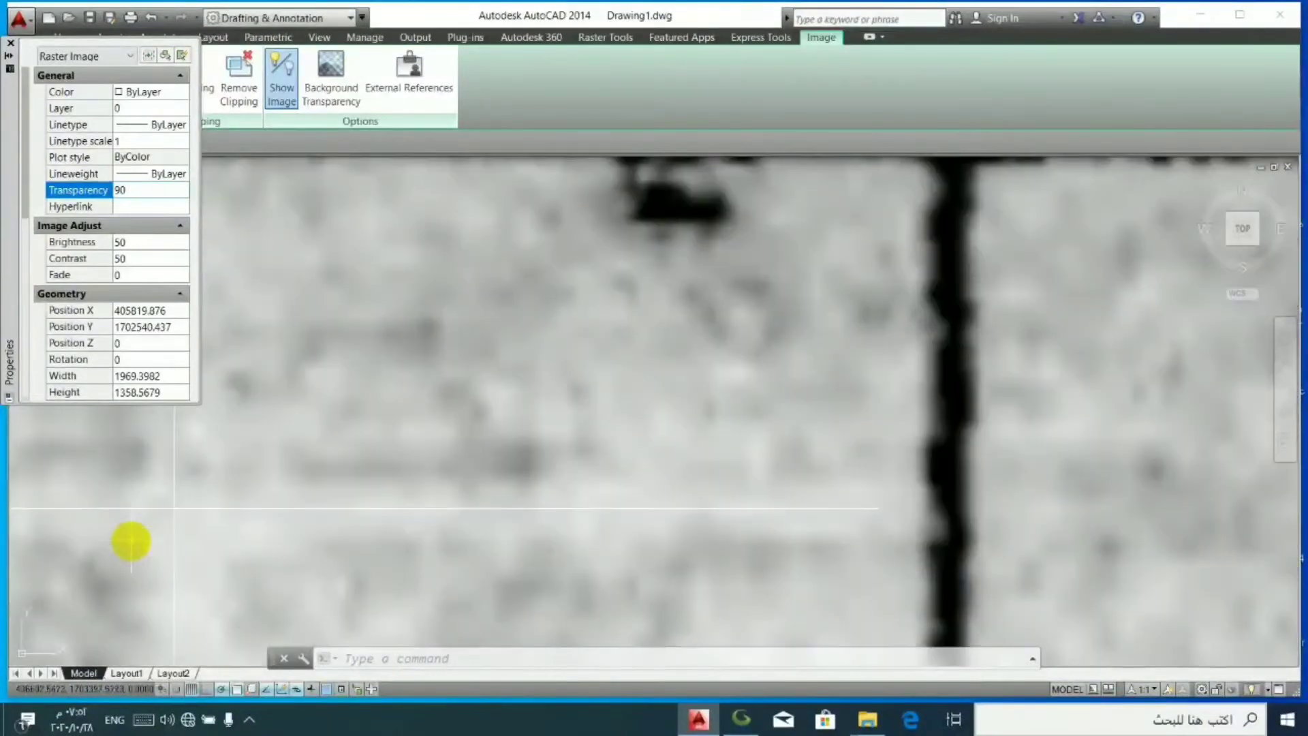
pyautogui.keyDown('shift'); pyautogui.click(172, 554); pyautogui.keyUp('shift')
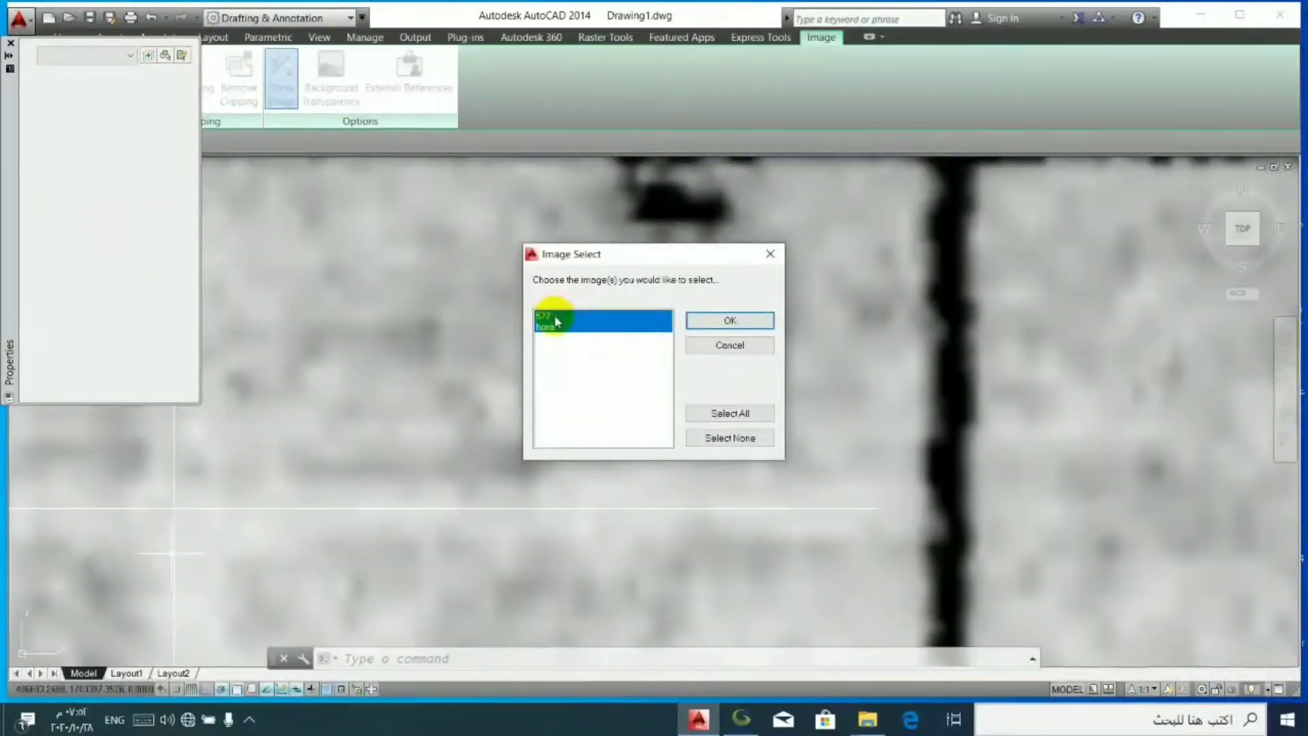
pyautogui.click(727, 320)
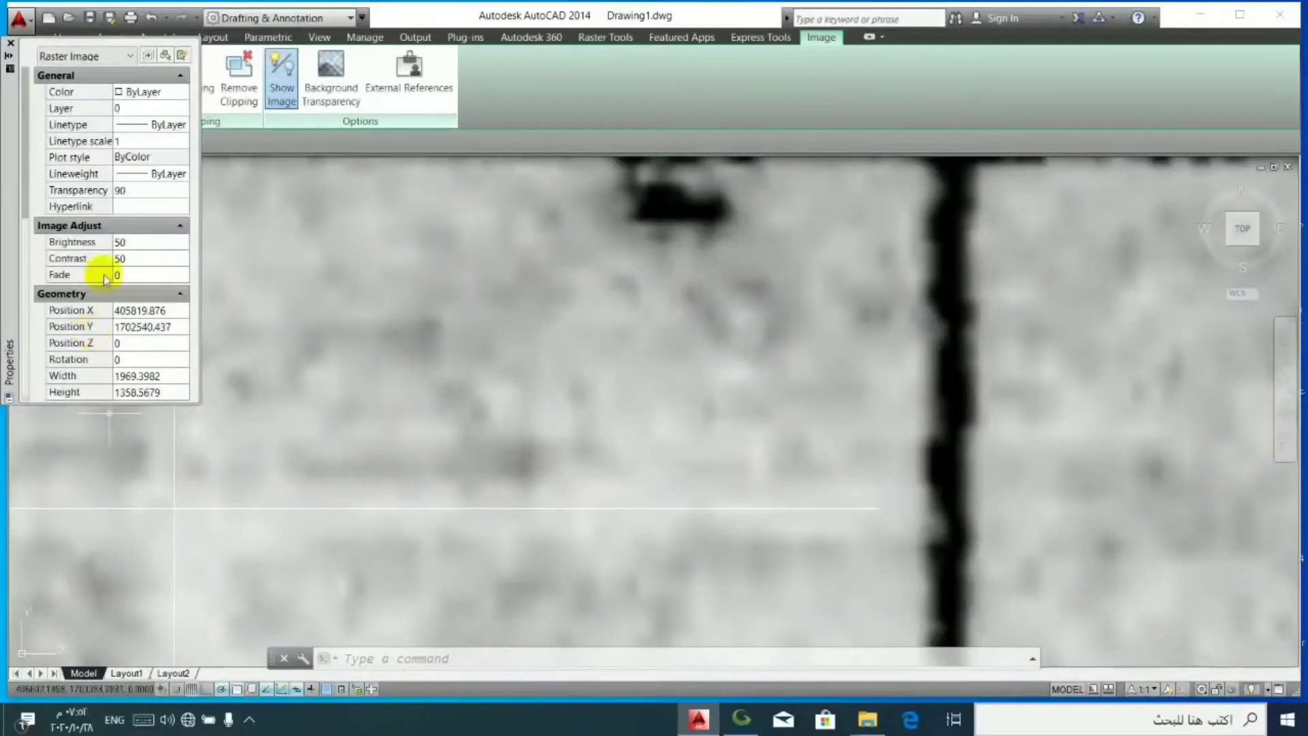
pyautogui.moveTo(6, 131); pyautogui.dragTo(15, 251)
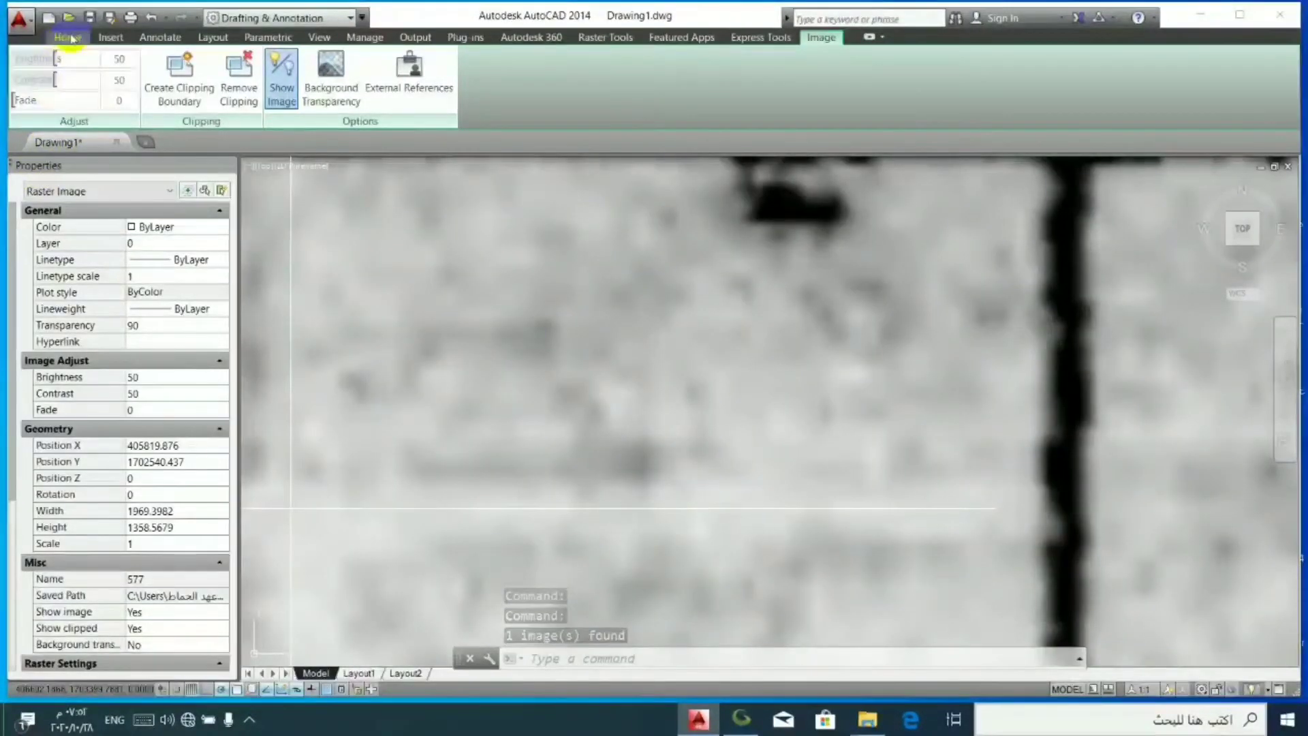
# - Move the 577 image about 0.21 units straight up near the traced cross's centre, with object snap turned off
pyautogui.click(69, 38)
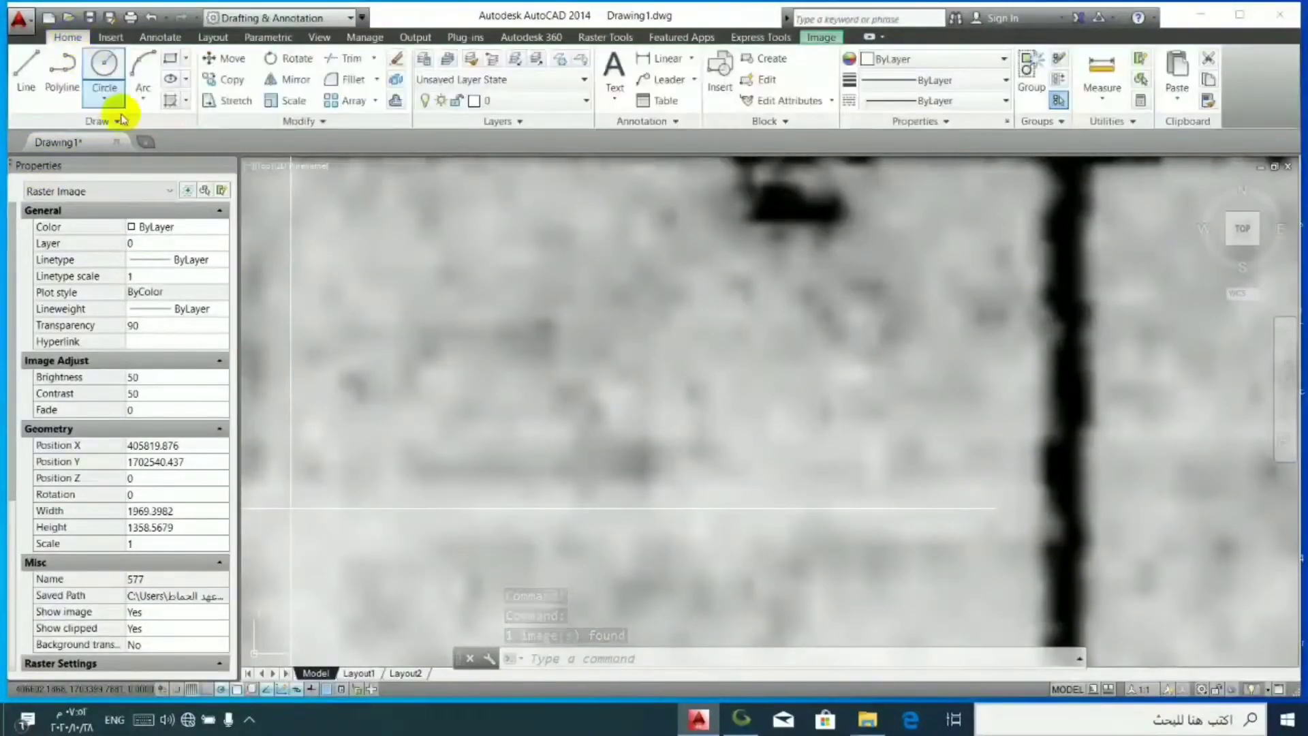
pyautogui.click(230, 60)
pyautogui.scroll(-3, 303, 508)
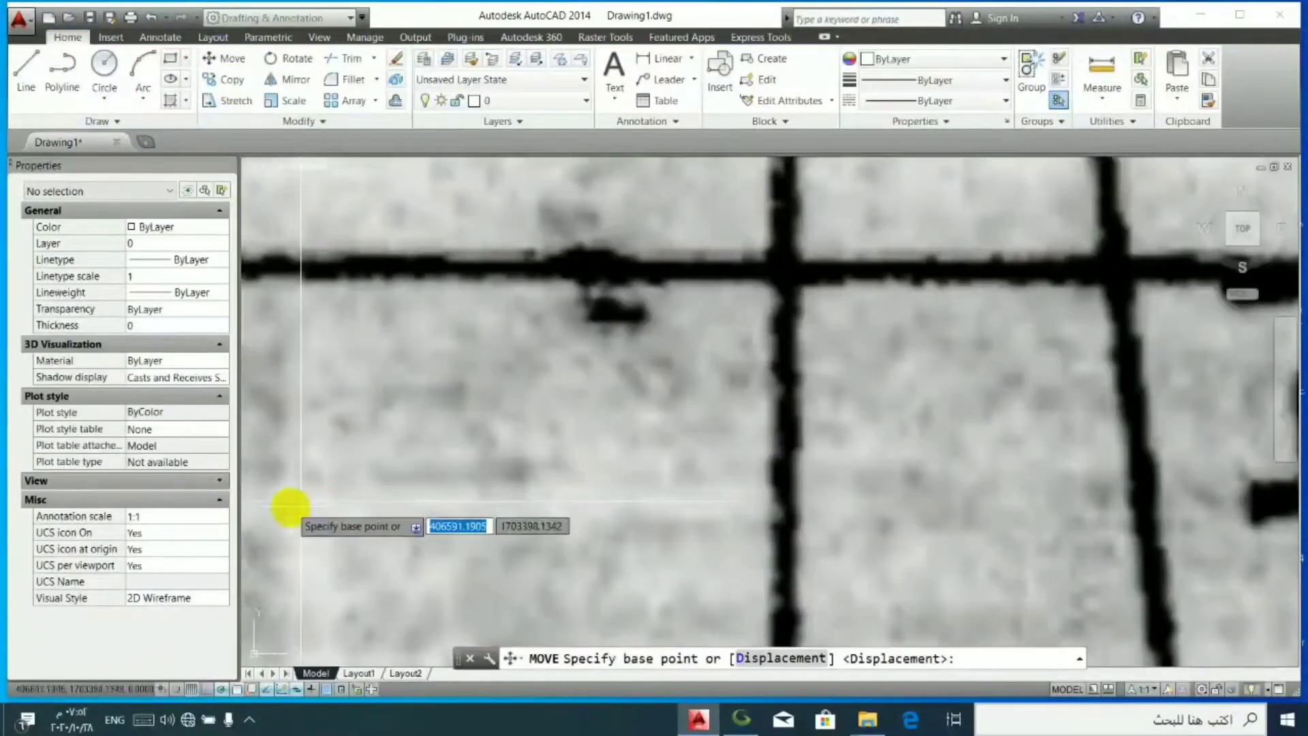
pyautogui.scroll(5, 310, 494)
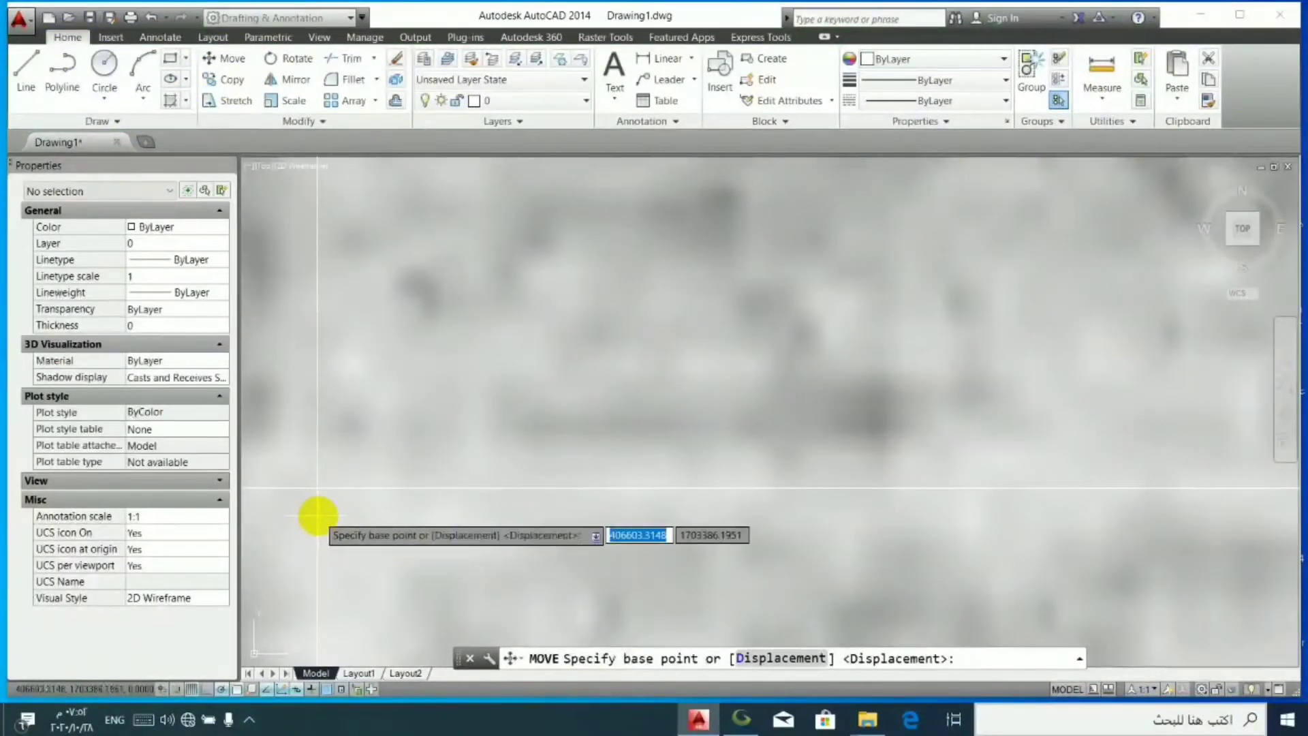
pyautogui.press('F3')
pyautogui.scroll(-2, 353, 499)
pyautogui.scroll(-2, 352, 499)
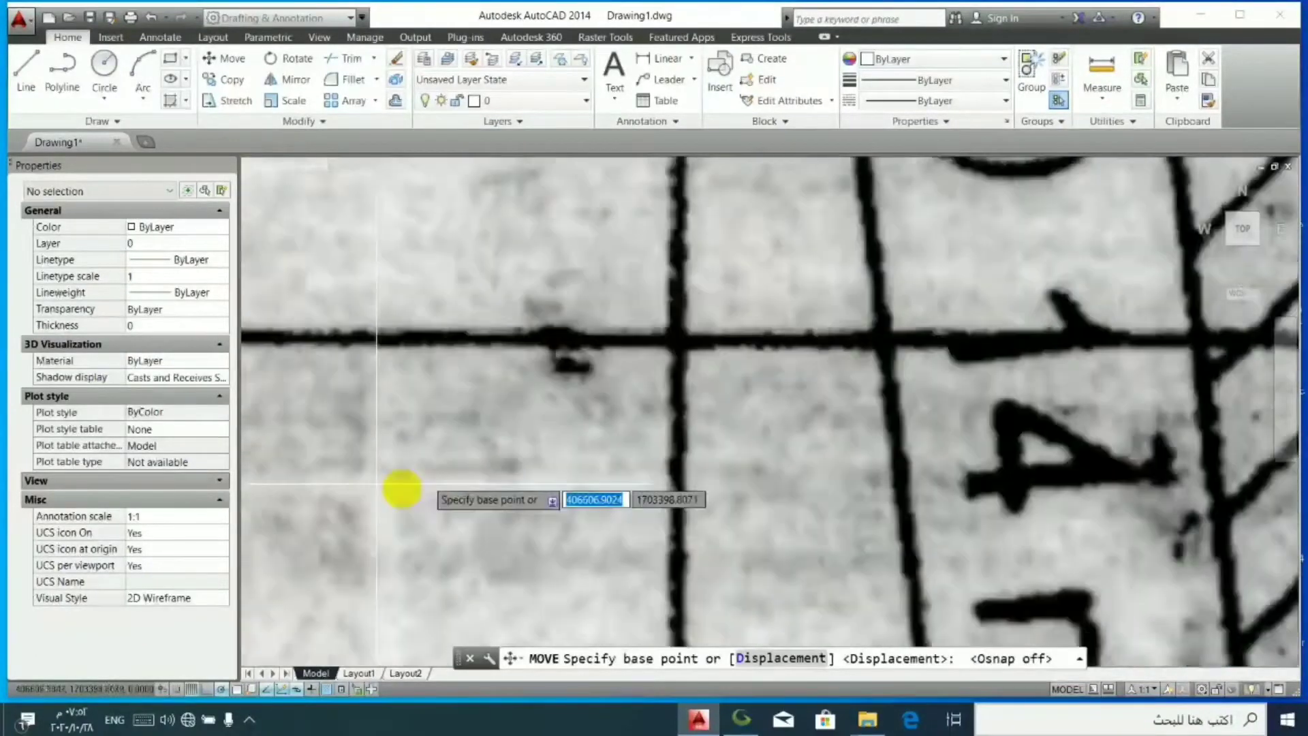
pyautogui.scroll(6, 399, 497)
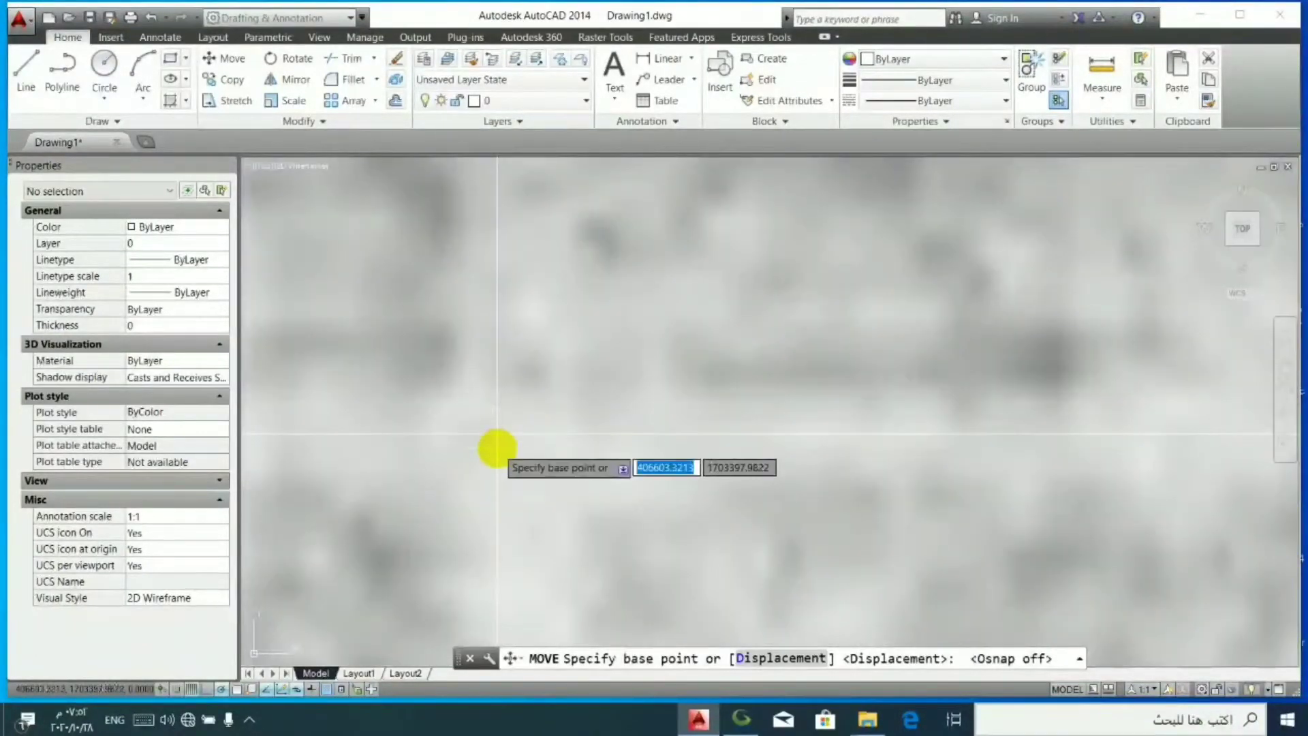
pyautogui.click(494, 439)
pyautogui.click(498, 429)
# - Compare the plan with the imagery around the building north-east of the cross by toggling the transparency display, leaving it off
pyautogui.scroll(-8, 486, 411)
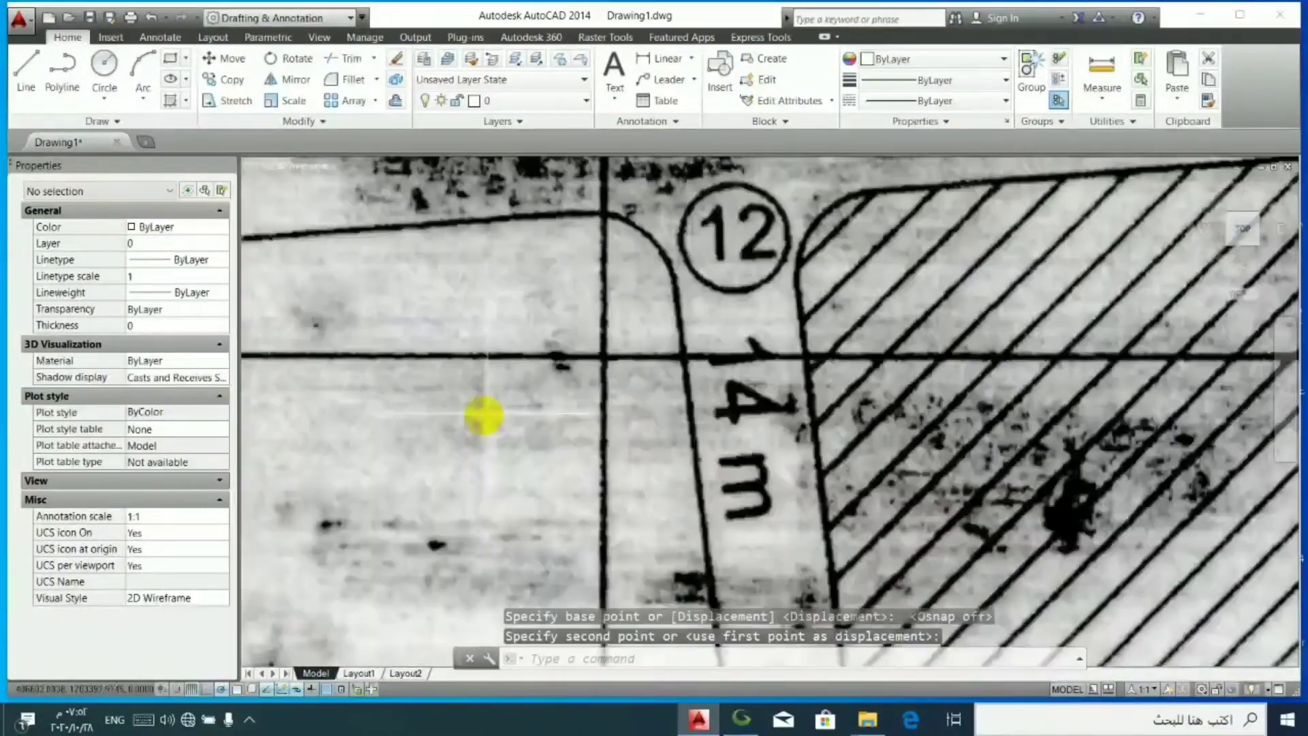
pyautogui.scroll(5, 636, 278)
pyautogui.scroll(4, 586, 272)
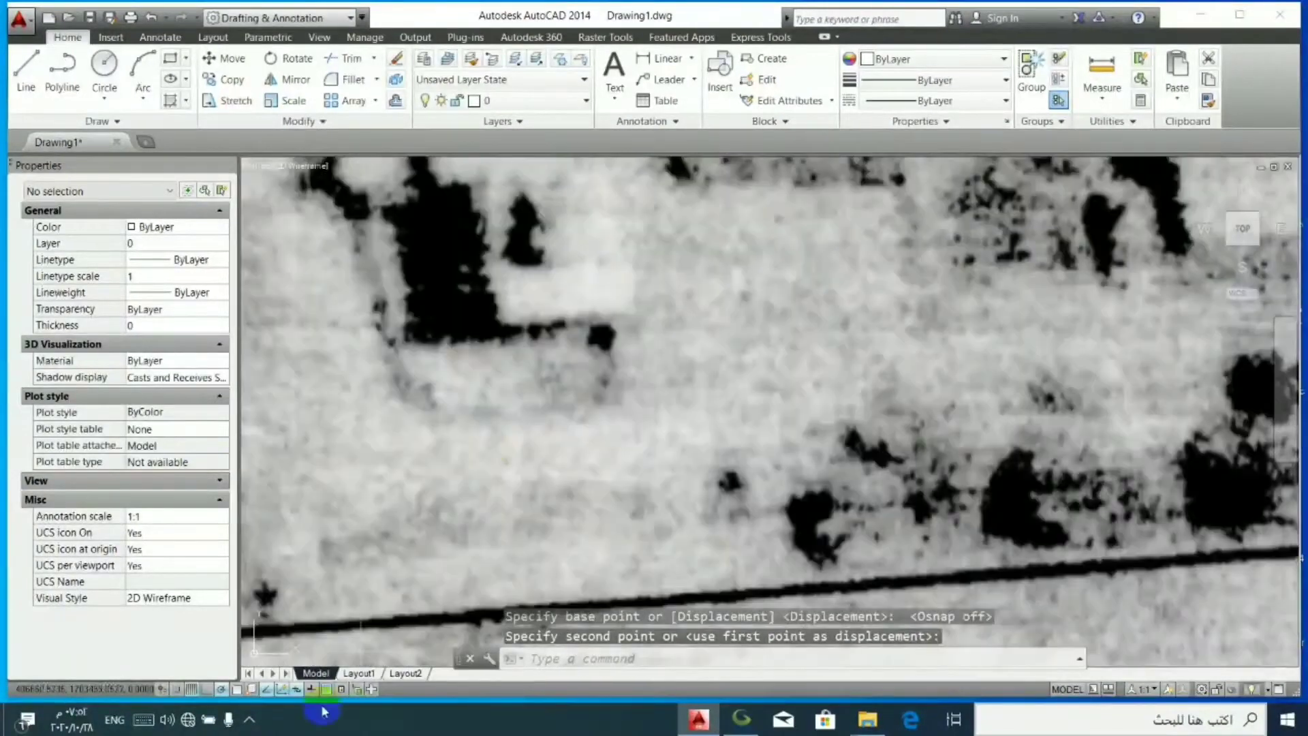
pyautogui.click(325, 690)
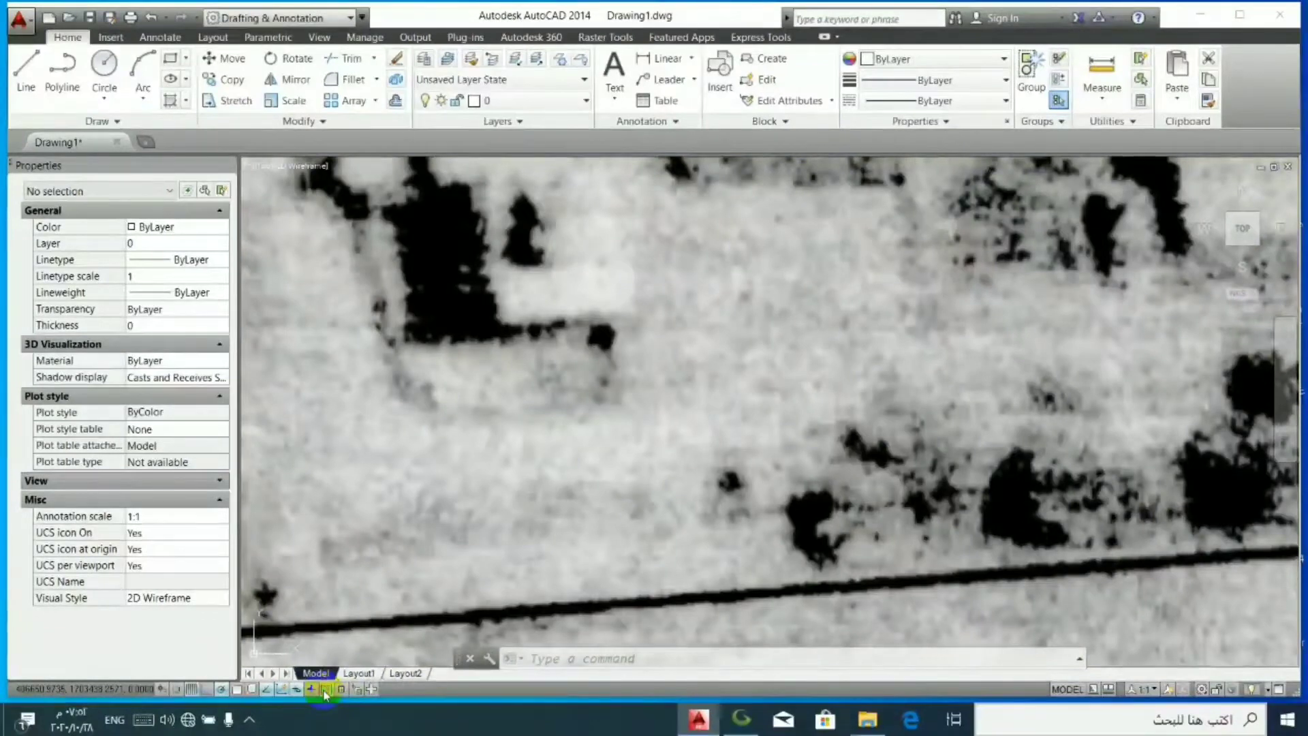
pyautogui.click(325, 692)
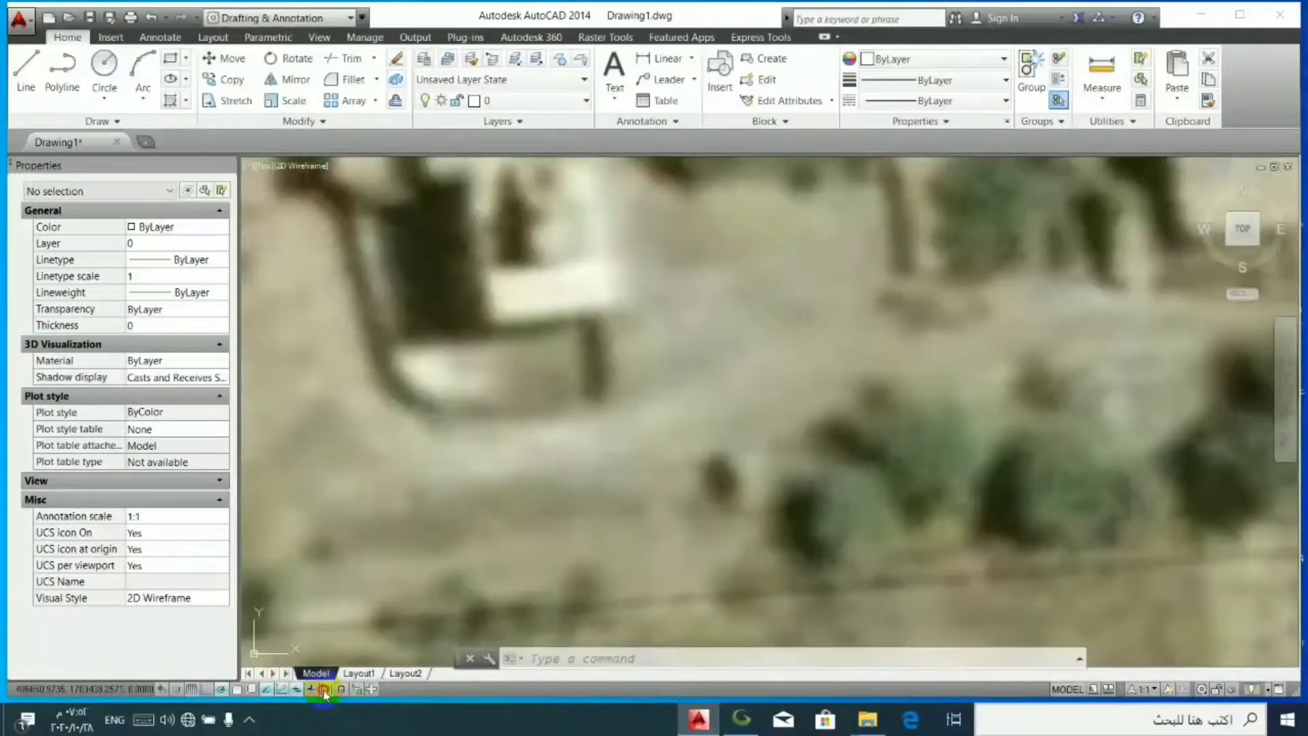
pyautogui.click(324, 692)
# - Select only the 577 image and toggle the transparency display to check the building's offset, leaving it on
pyautogui.click(502, 338)
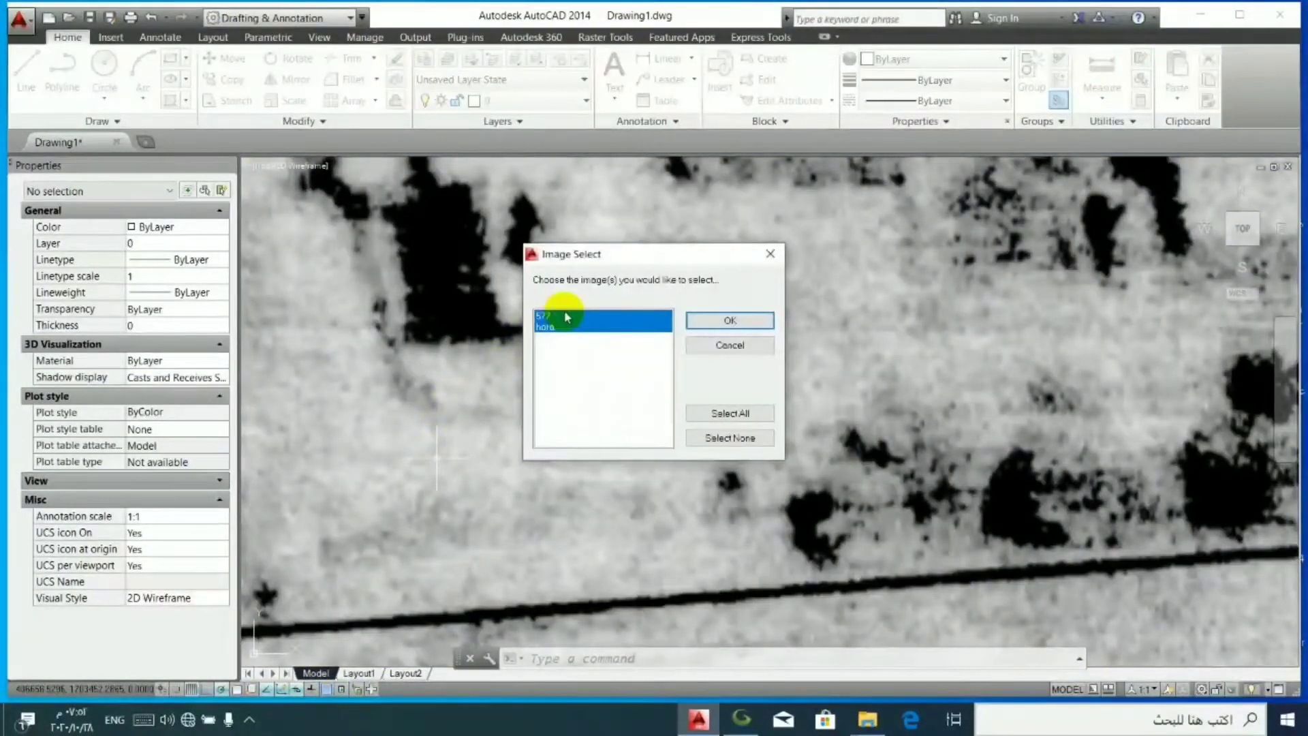
pyautogui.click(729, 321)
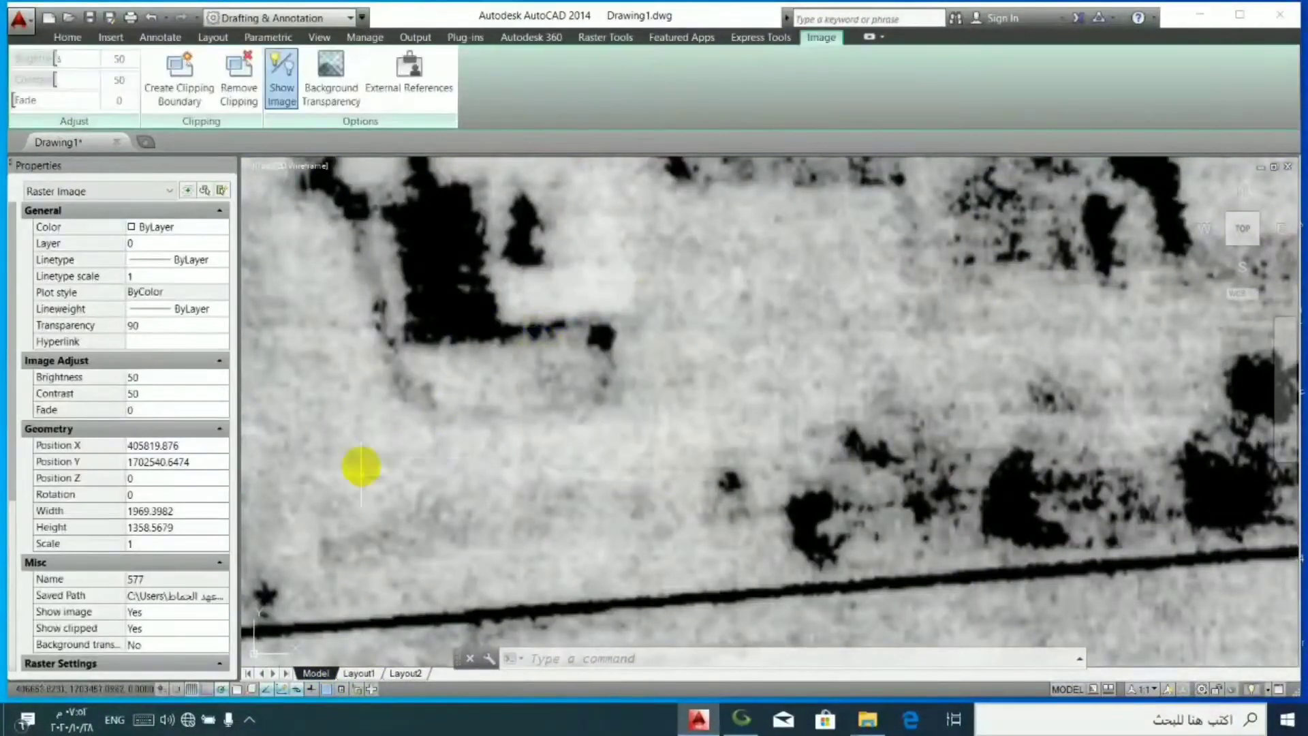
pyautogui.click(325, 692)
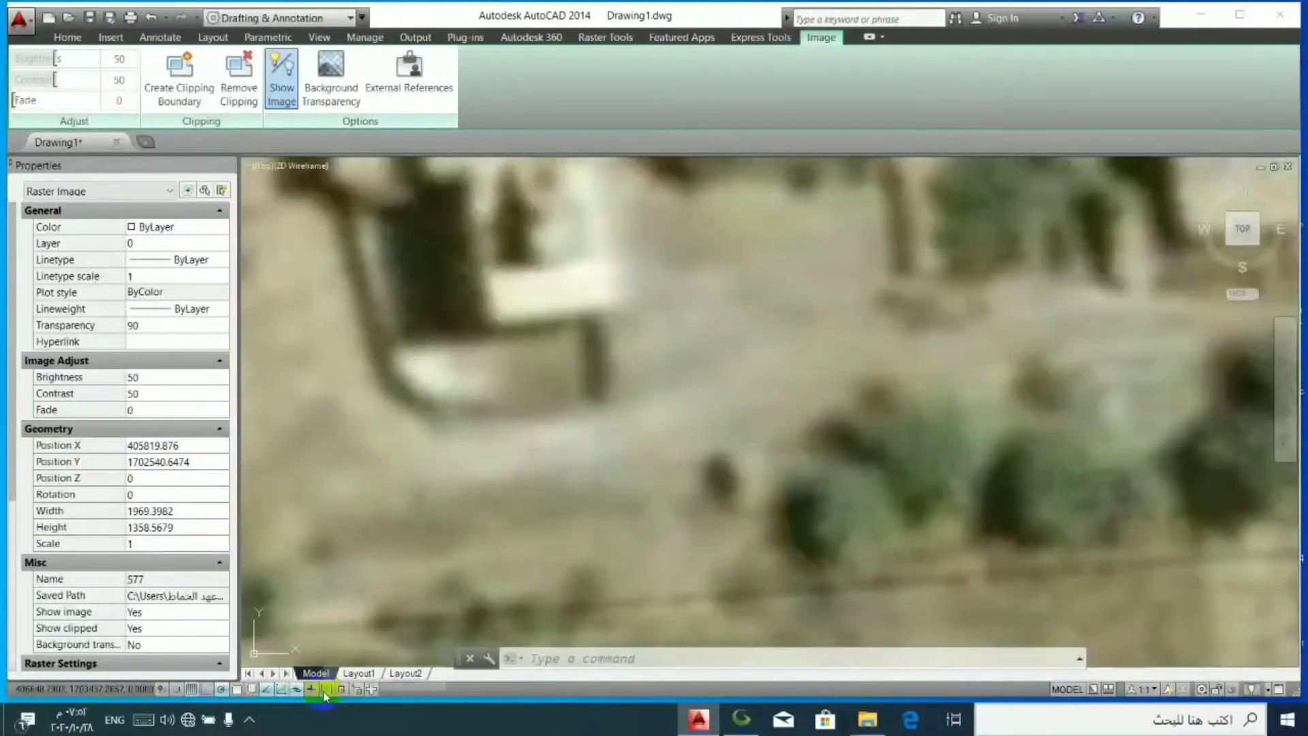
pyautogui.click(325, 691)
pyautogui.click(325, 691)
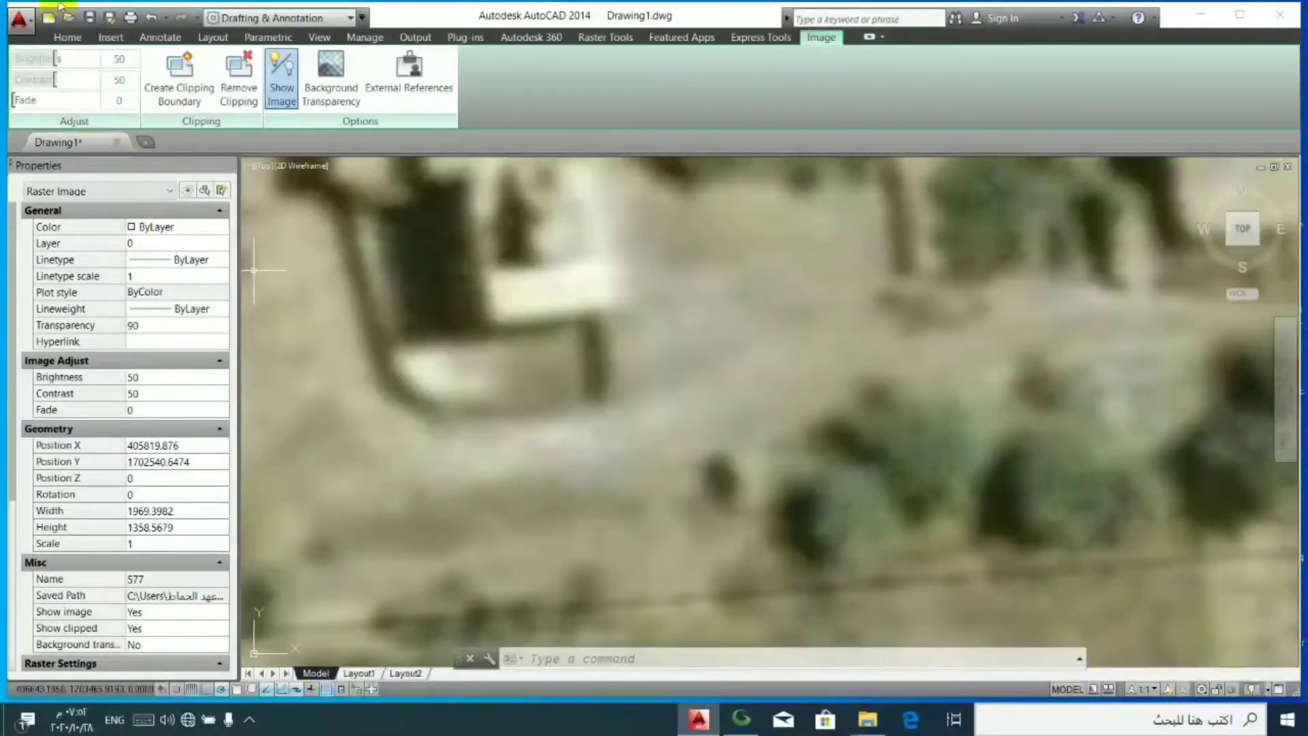
# - Move the 577 image slightly west from the dark building's south-east corner, with the transparency display off
pyautogui.click(66, 38)
pyautogui.click(222, 58)
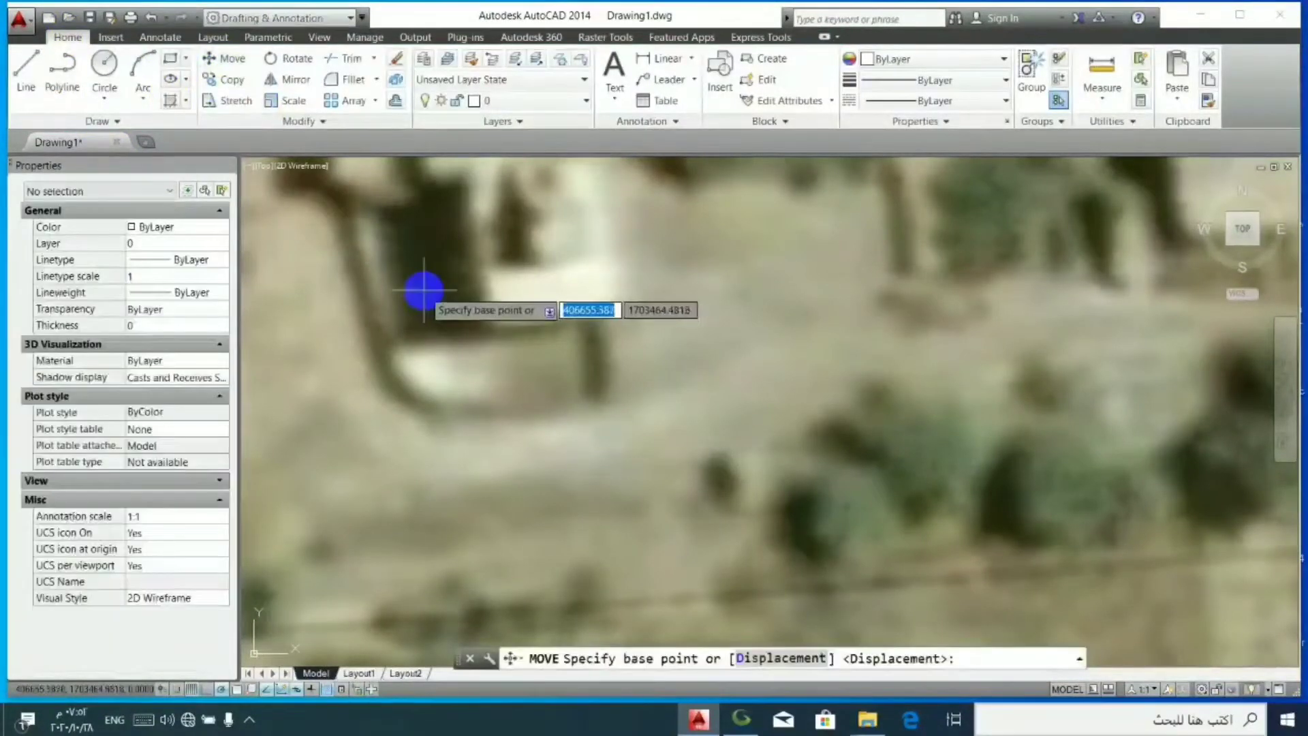
pyautogui.click(330, 690)
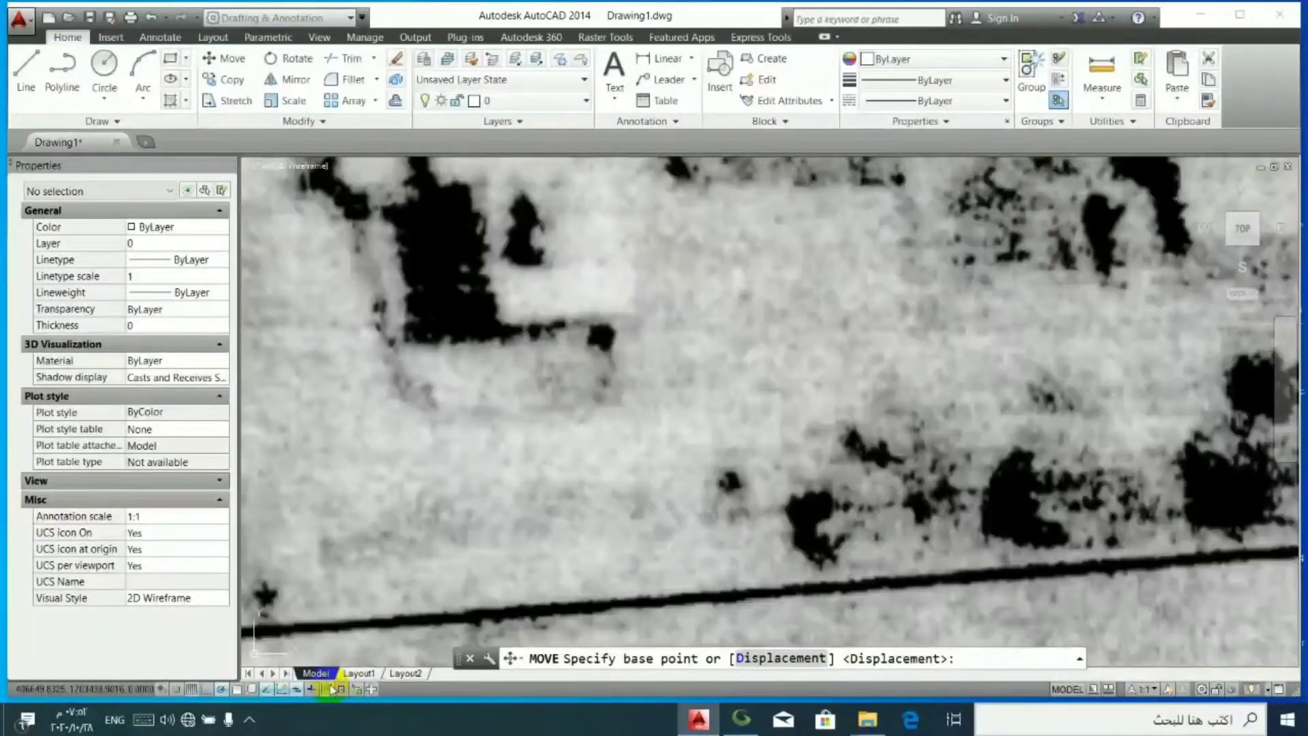
pyautogui.click(330, 688)
pyautogui.click(330, 688)
pyautogui.click(501, 317)
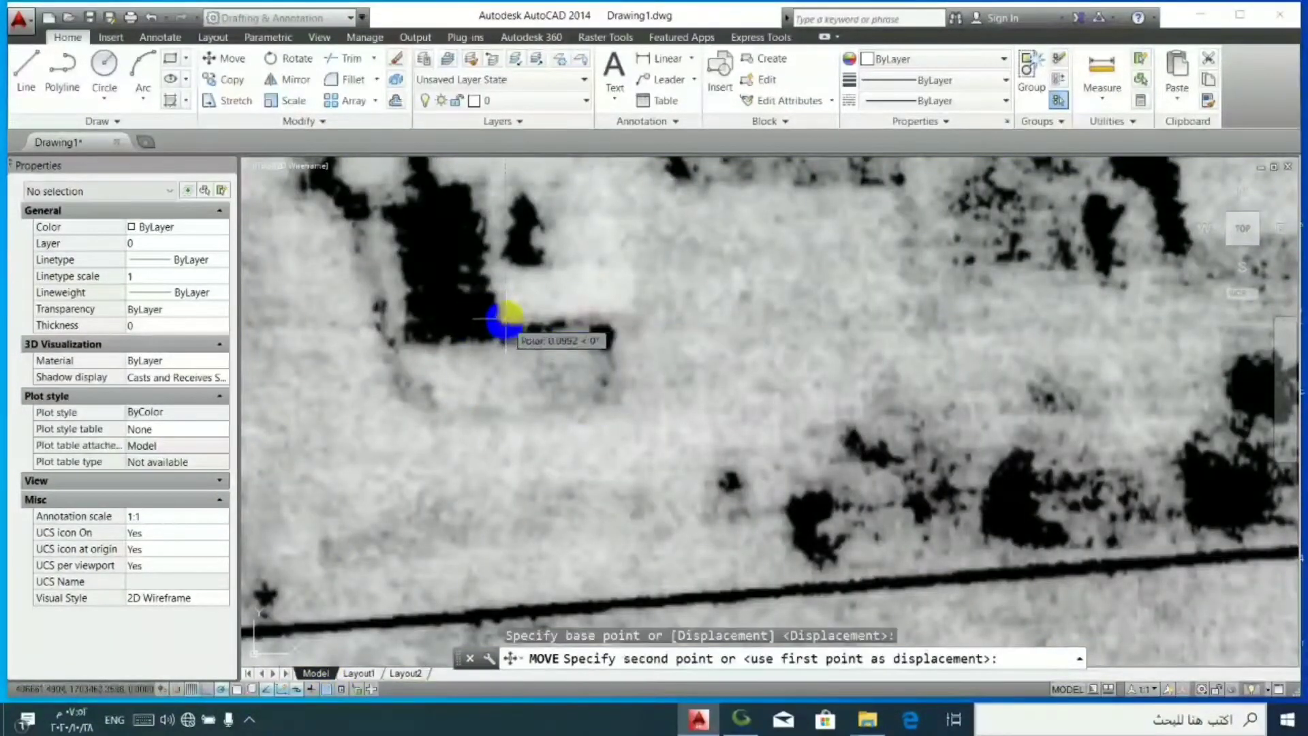
pyautogui.click(494, 396)
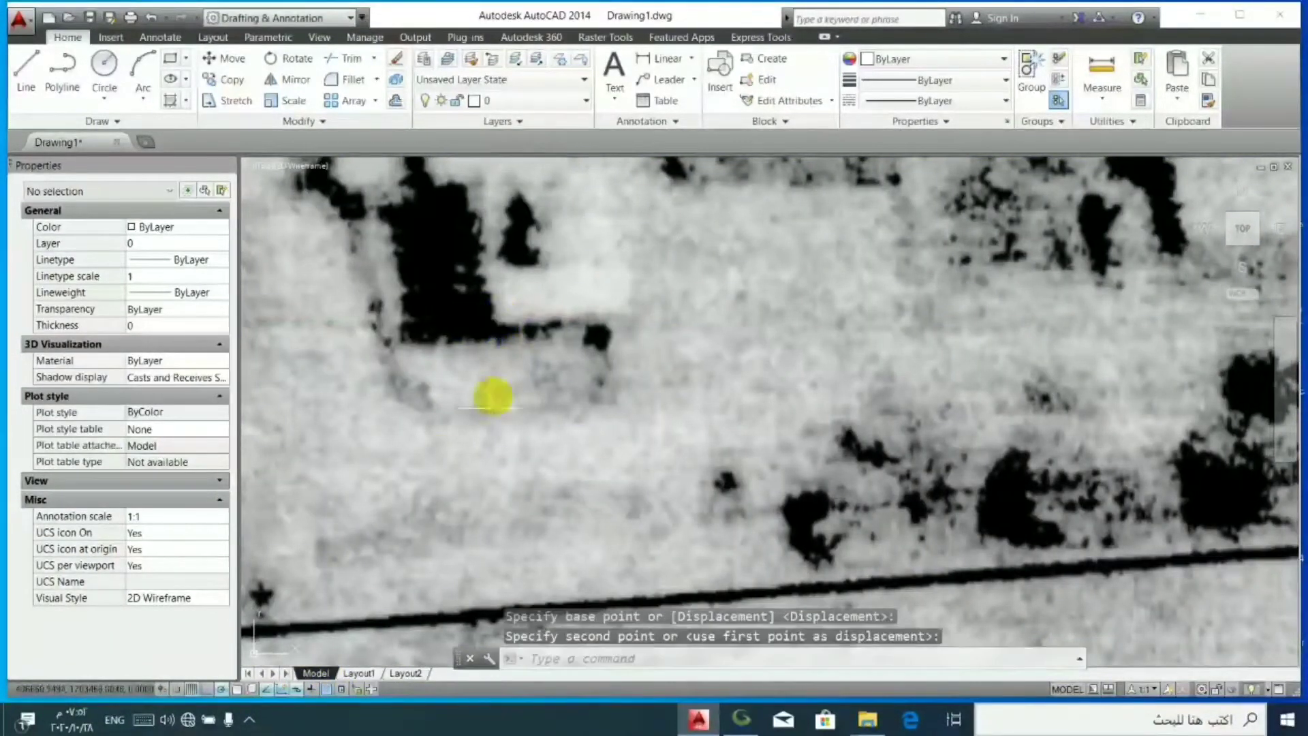
# - Compare the plan with the imagery around the buildings near junction 19 by repeatedly toggling transparency, leave it on, and inspect the fields around the traced crosses
pyautogui.click(330, 690)
pyautogui.click(330, 690)
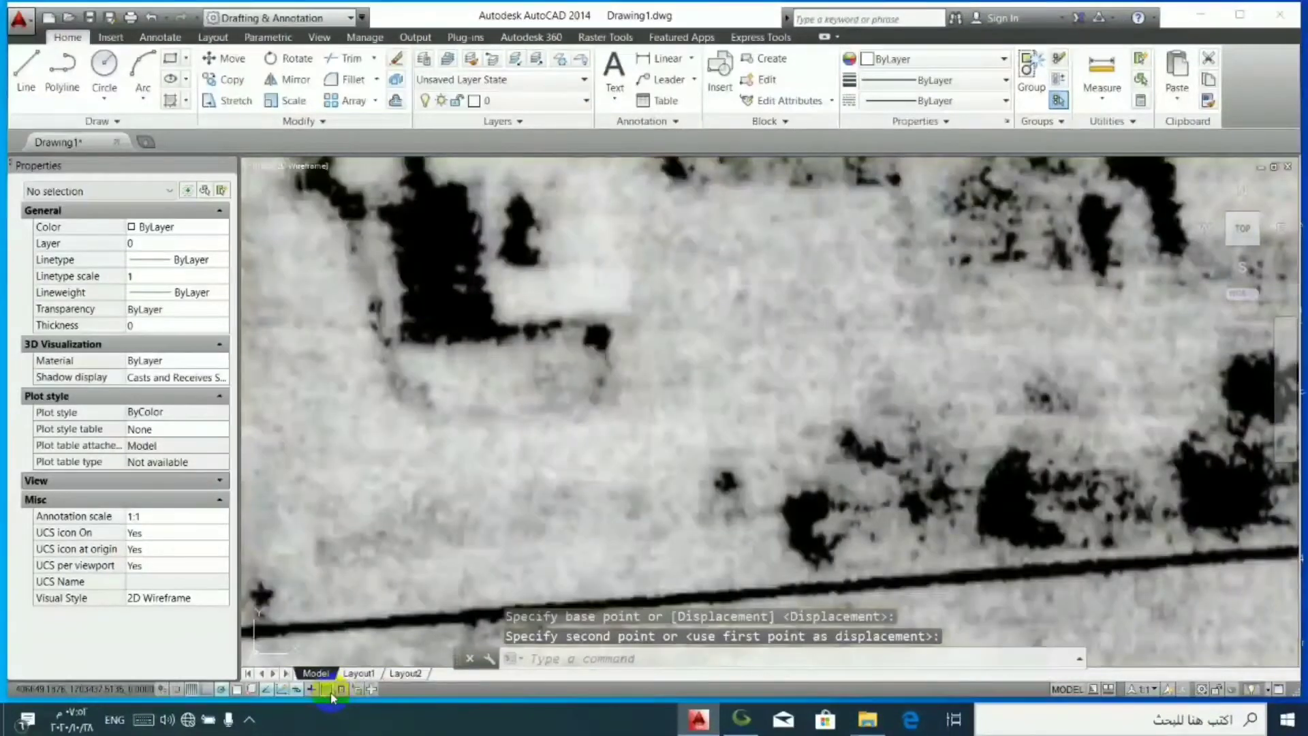
pyautogui.scroll(-5, 482, 395)
pyautogui.scroll(5, 540, 365)
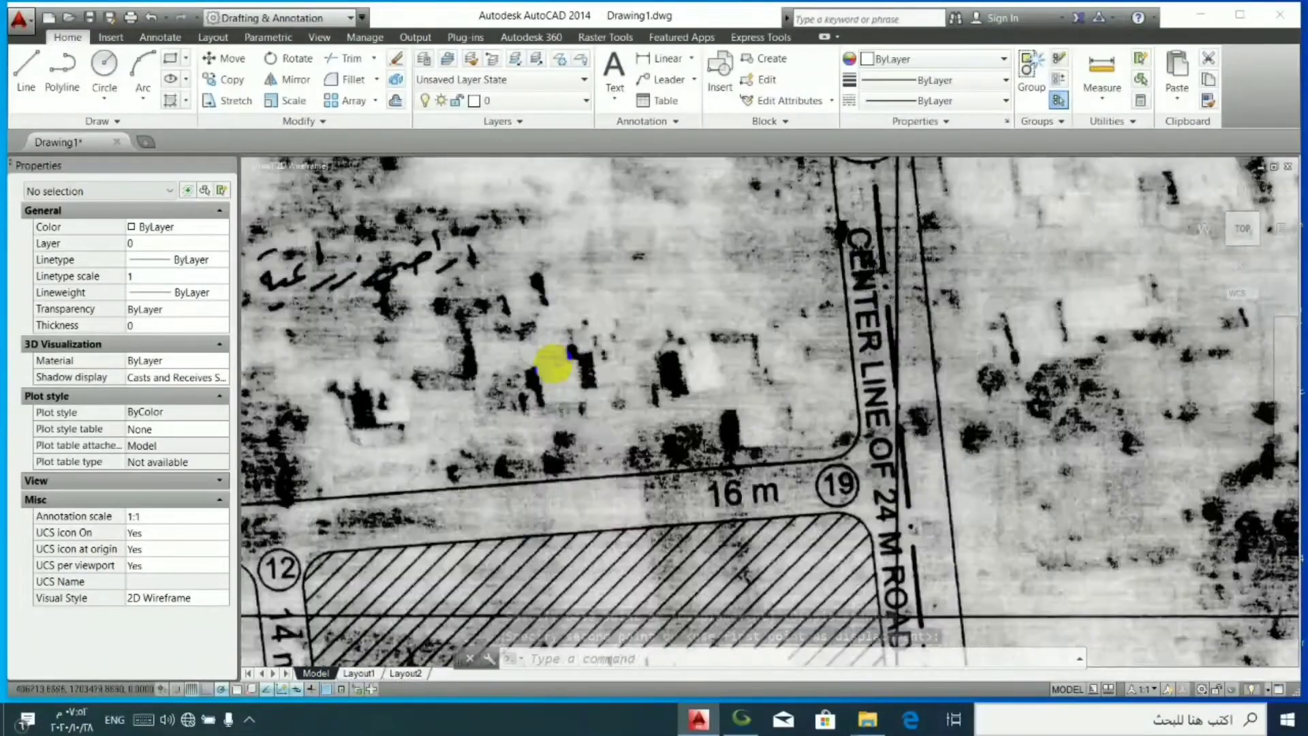
pyautogui.click(325, 689)
pyautogui.click(325, 689)
pyautogui.click(325, 689)
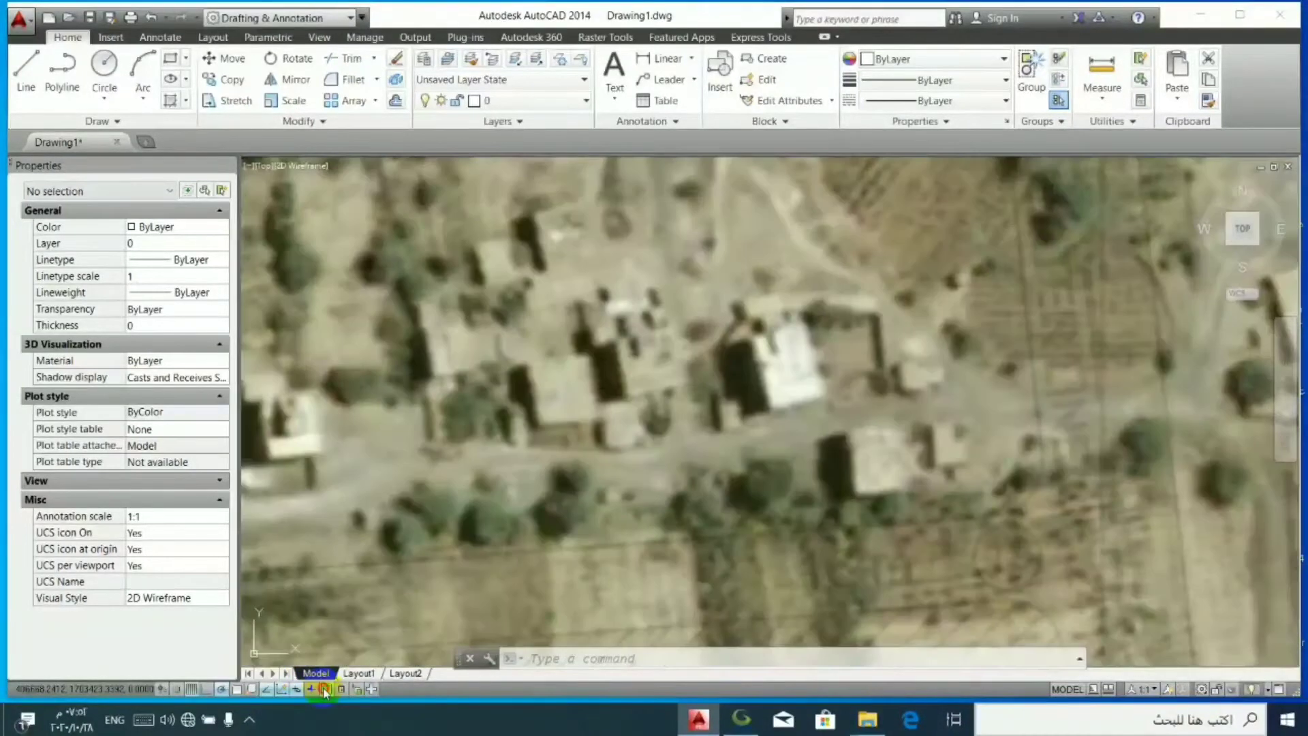
pyautogui.click(325, 690)
pyautogui.click(325, 689)
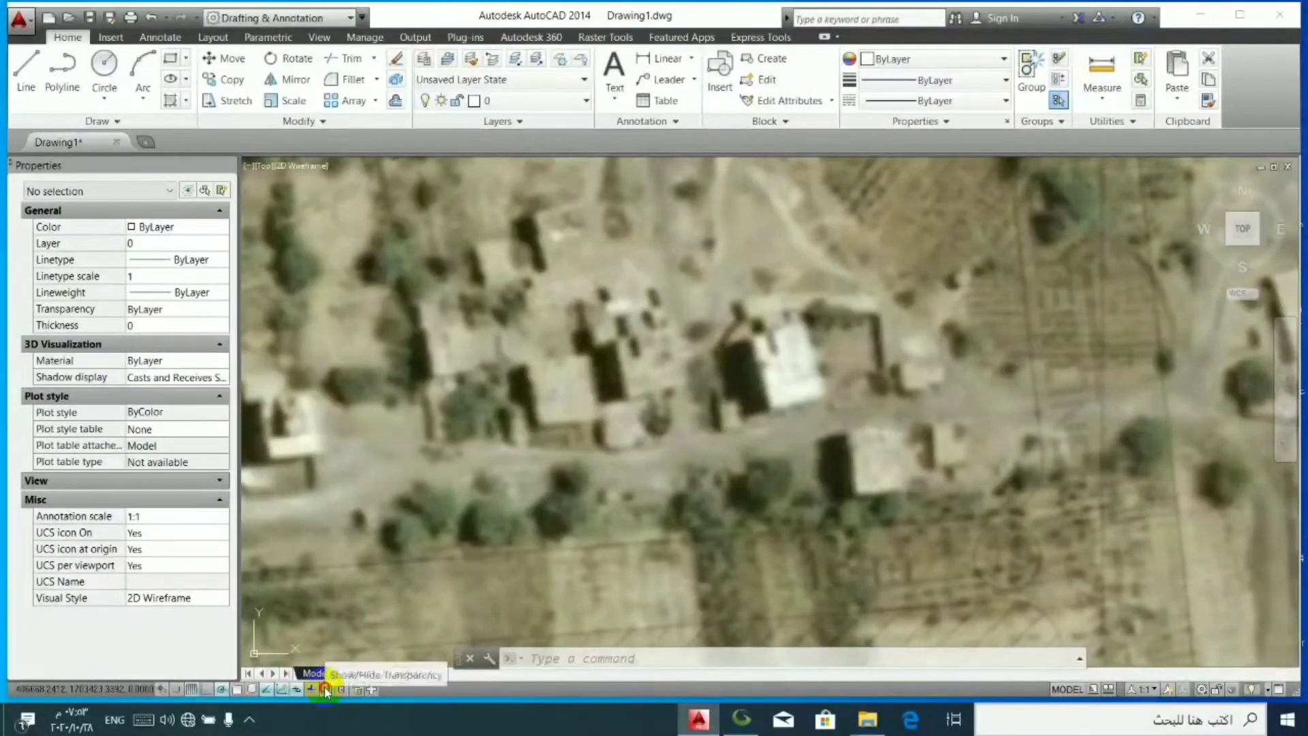
pyautogui.click(325, 689)
pyautogui.click(325, 690)
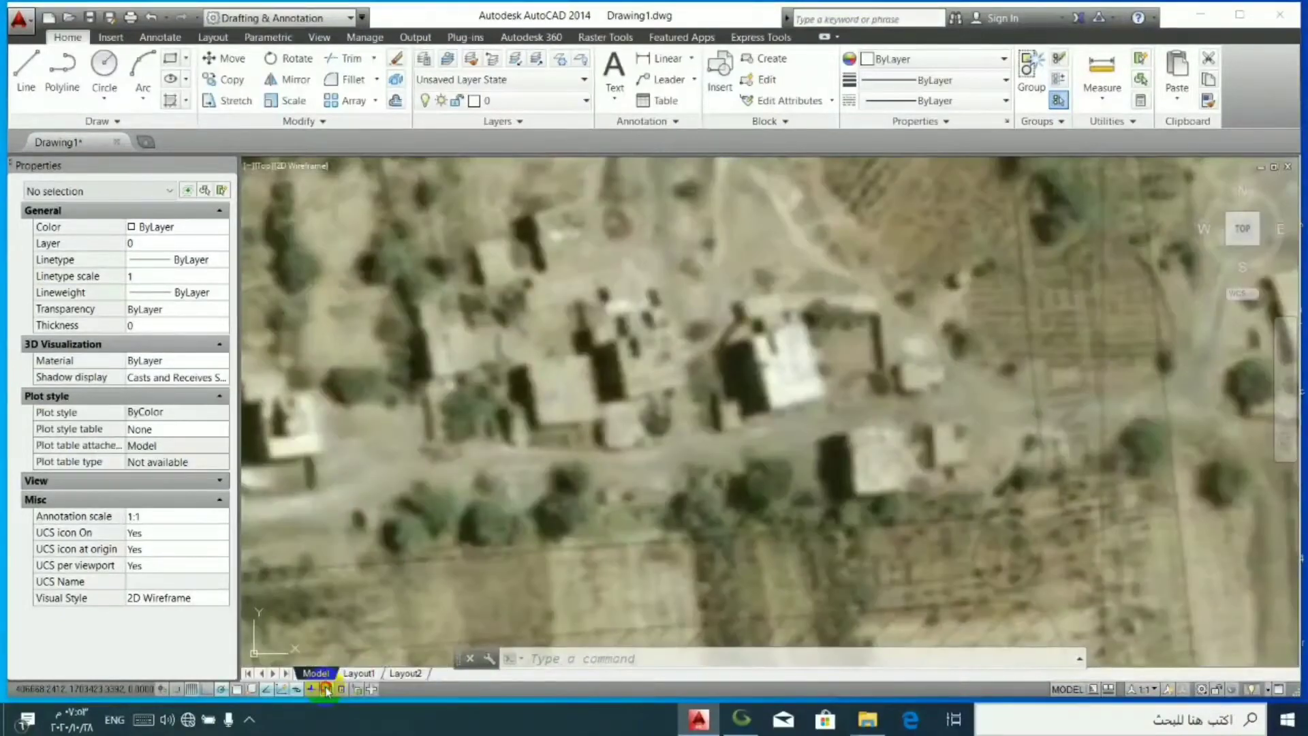
pyautogui.click(325, 689)
pyautogui.click(325, 690)
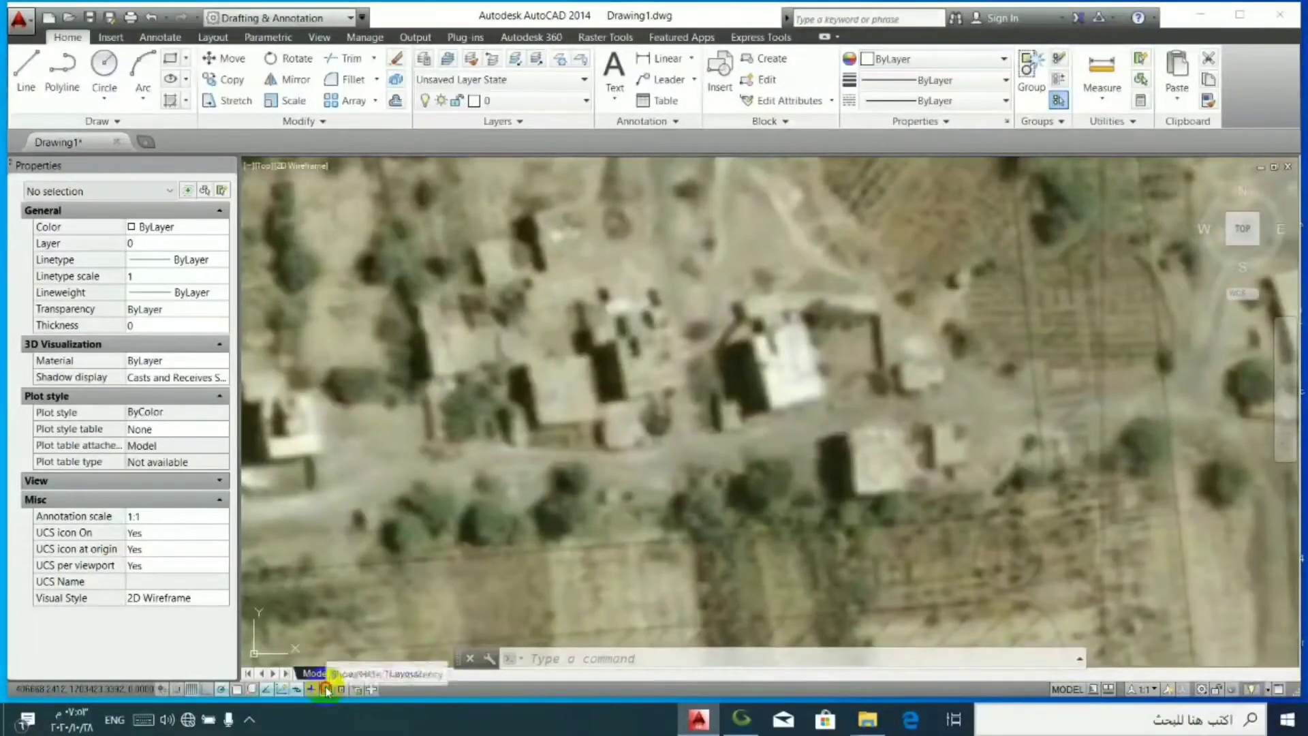
pyautogui.click(325, 689)
pyautogui.click(325, 689)
pyautogui.click(327, 690)
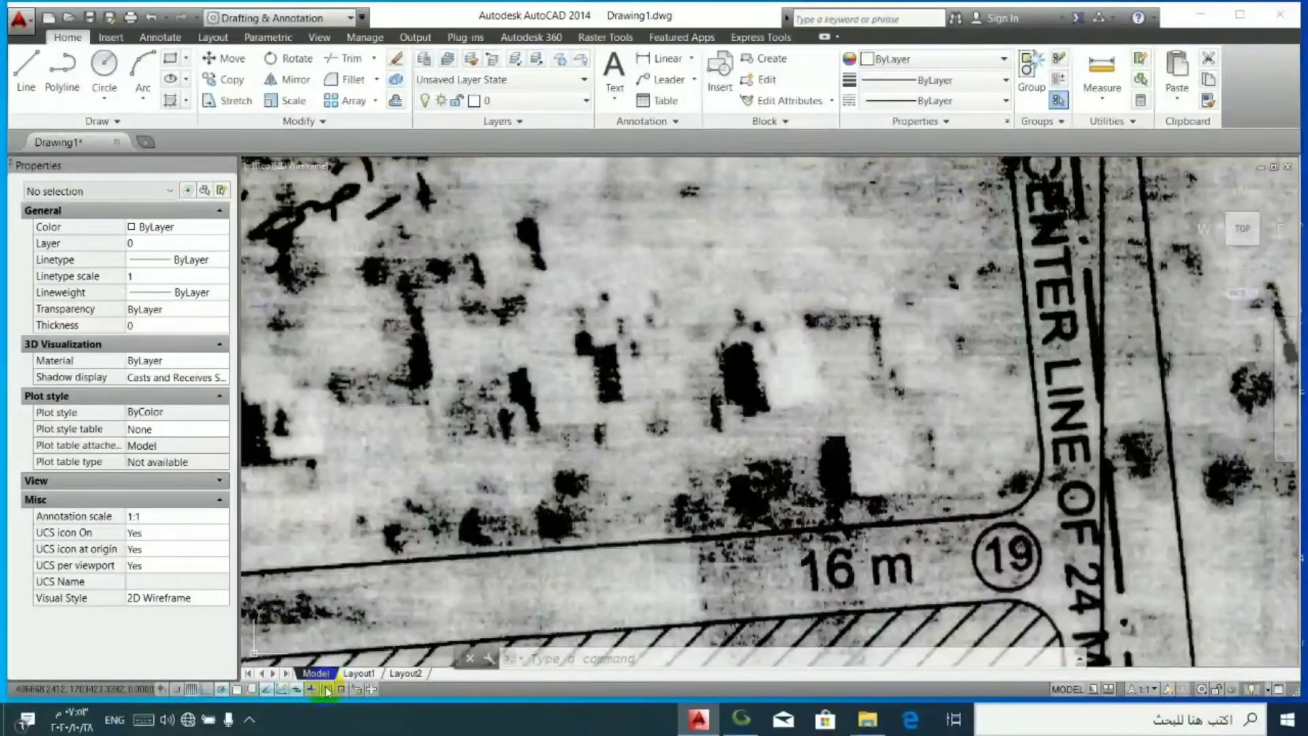
pyautogui.click(327, 690)
pyautogui.scroll(-5, 467, 495)
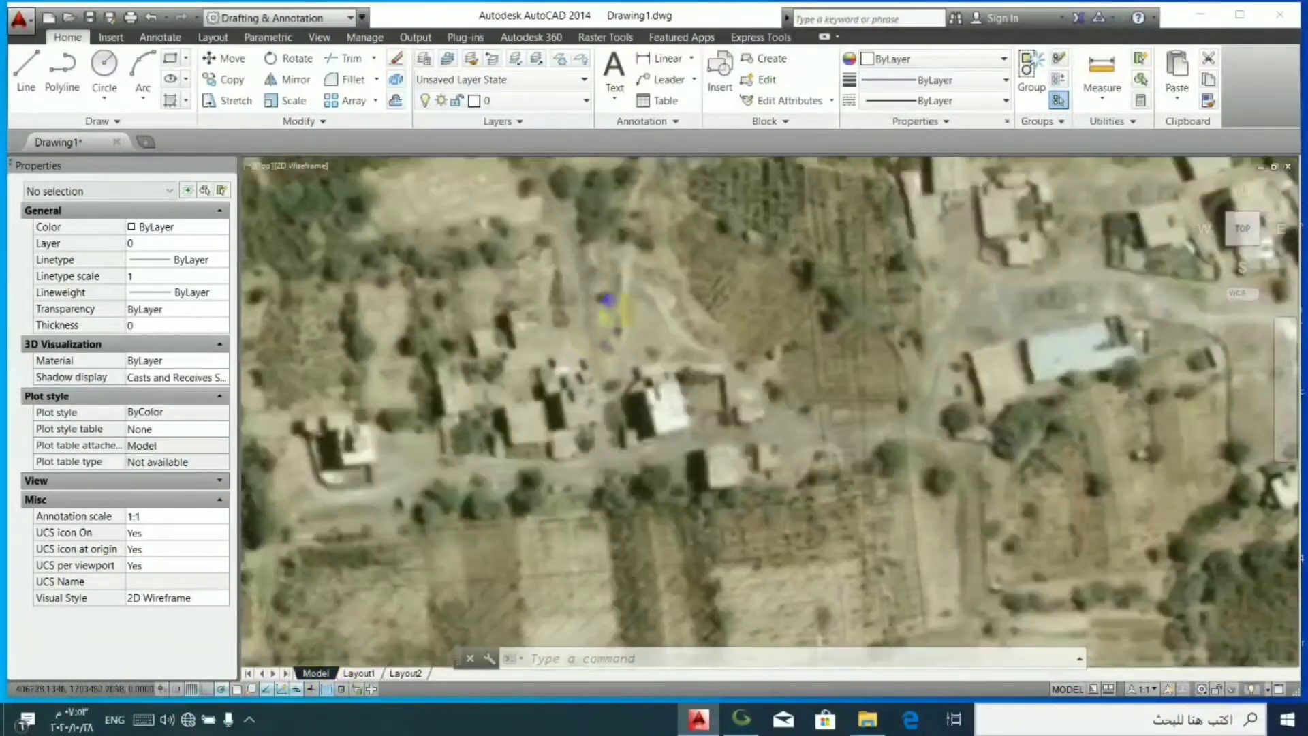
pyautogui.scroll(5, 542, 477)
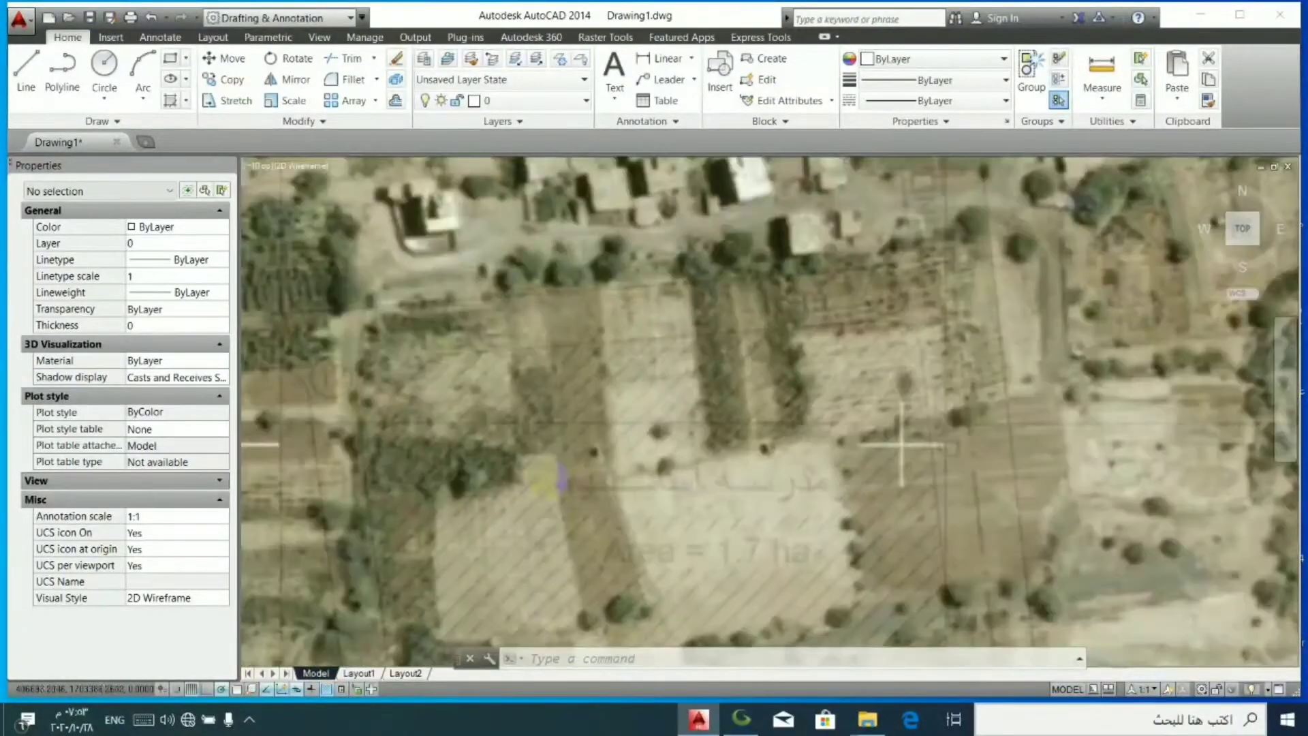
pyautogui.scroll(-2, 705, 358)
pyautogui.scroll(-5, 685, 383)
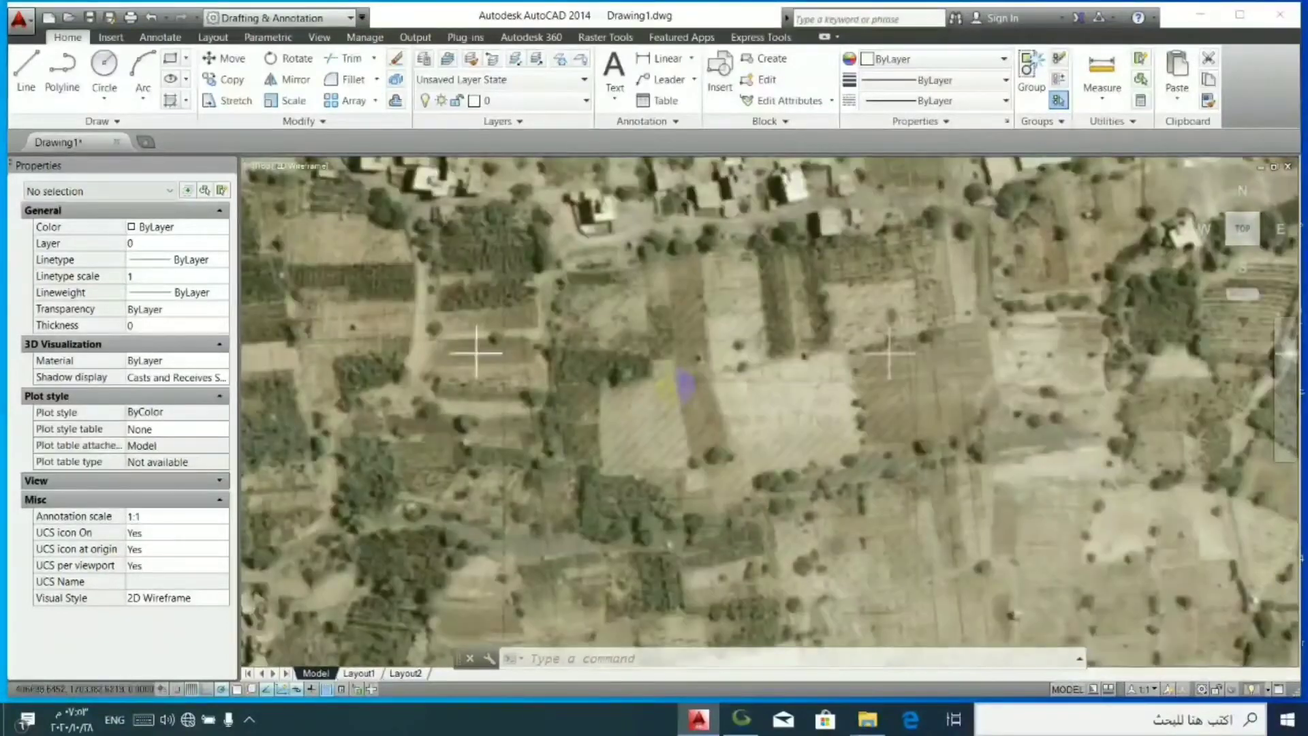
# - Trace the west and south edges of the bright white building north of the road with an open polyline
pyautogui.scroll(5, 715, 297)
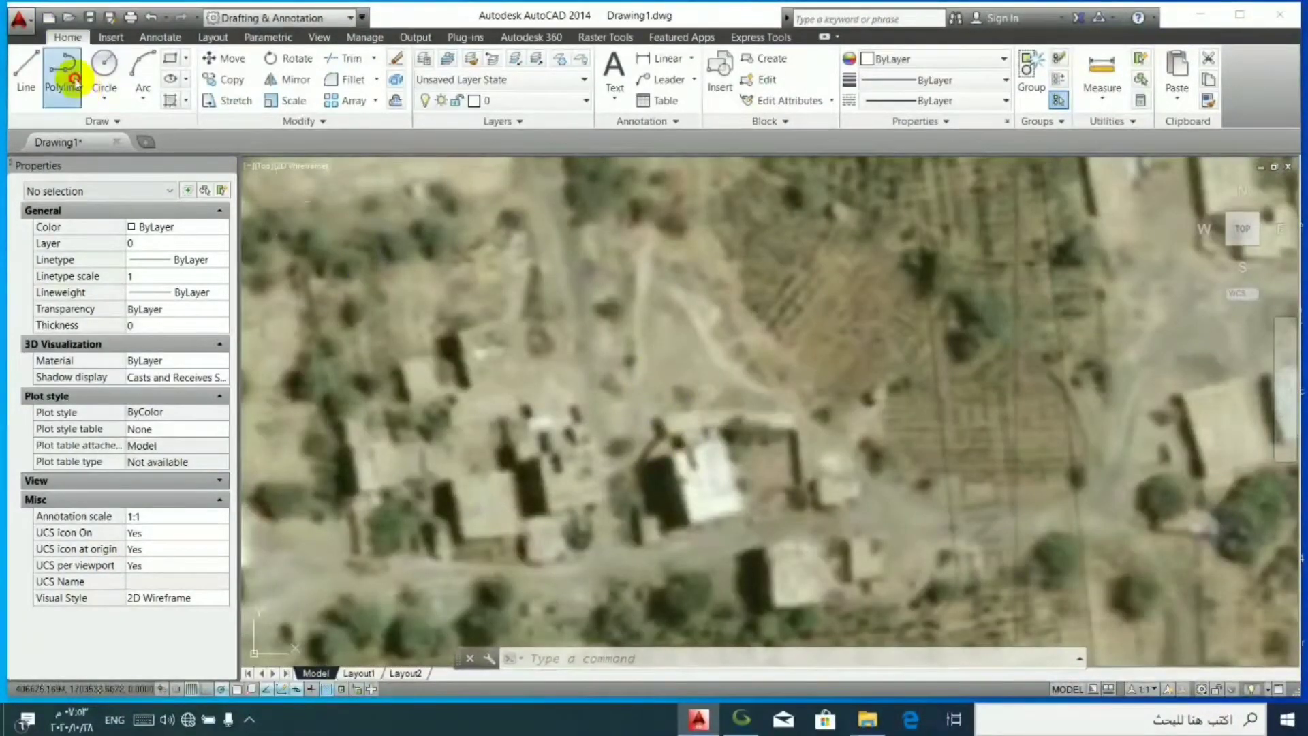
pyautogui.click(62, 68)
pyautogui.scroll(2, 685, 458)
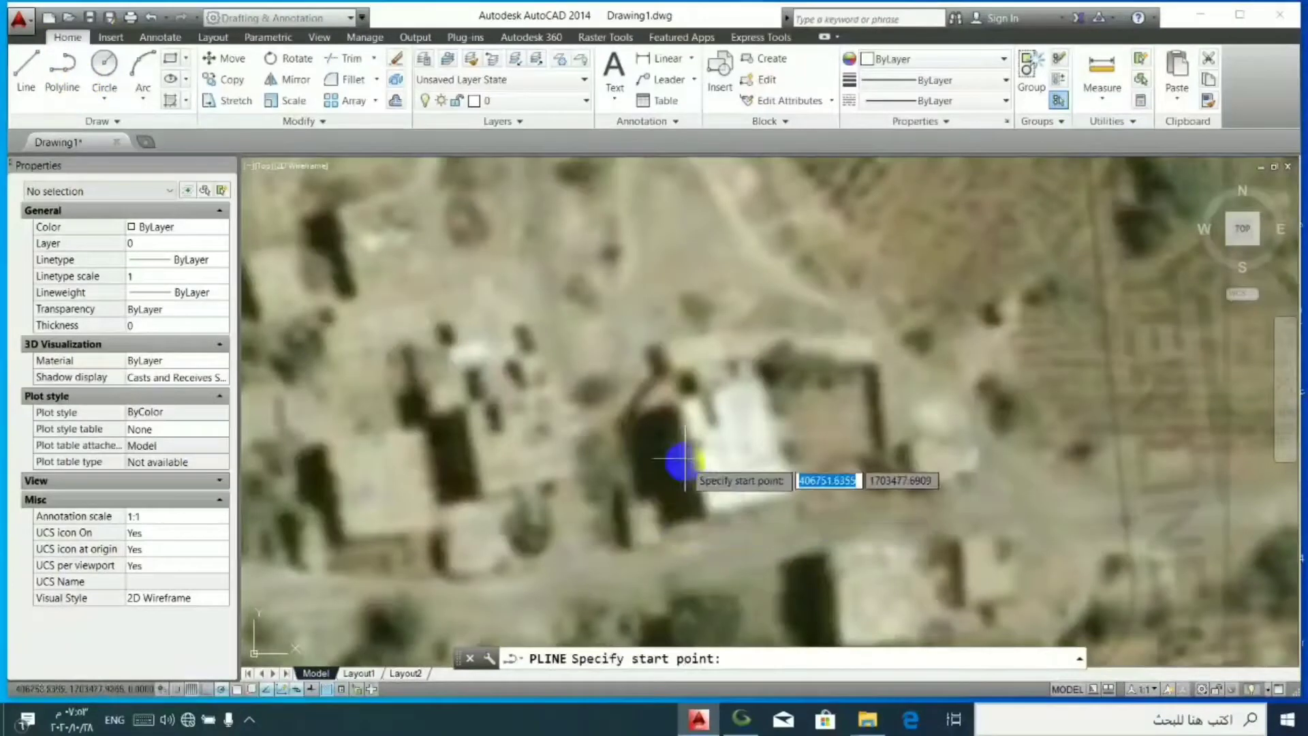
pyautogui.click(673, 404)
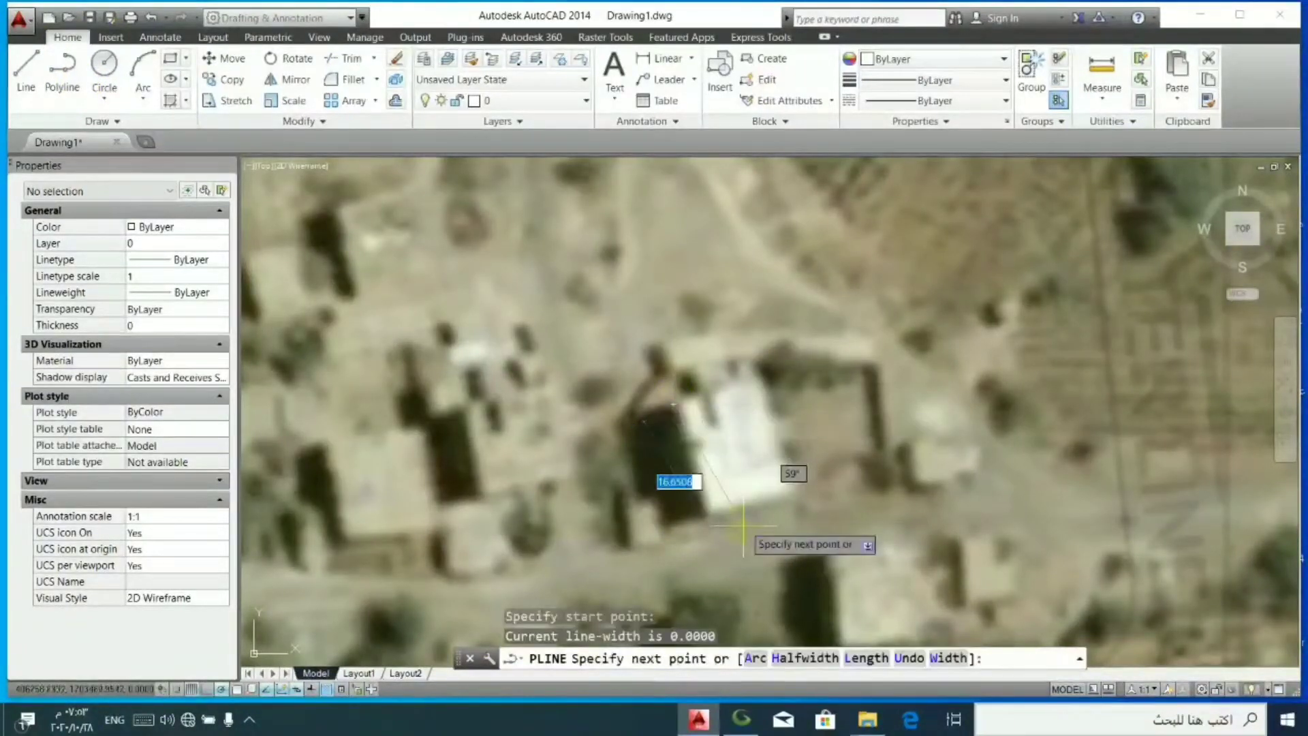
pyautogui.click(704, 512)
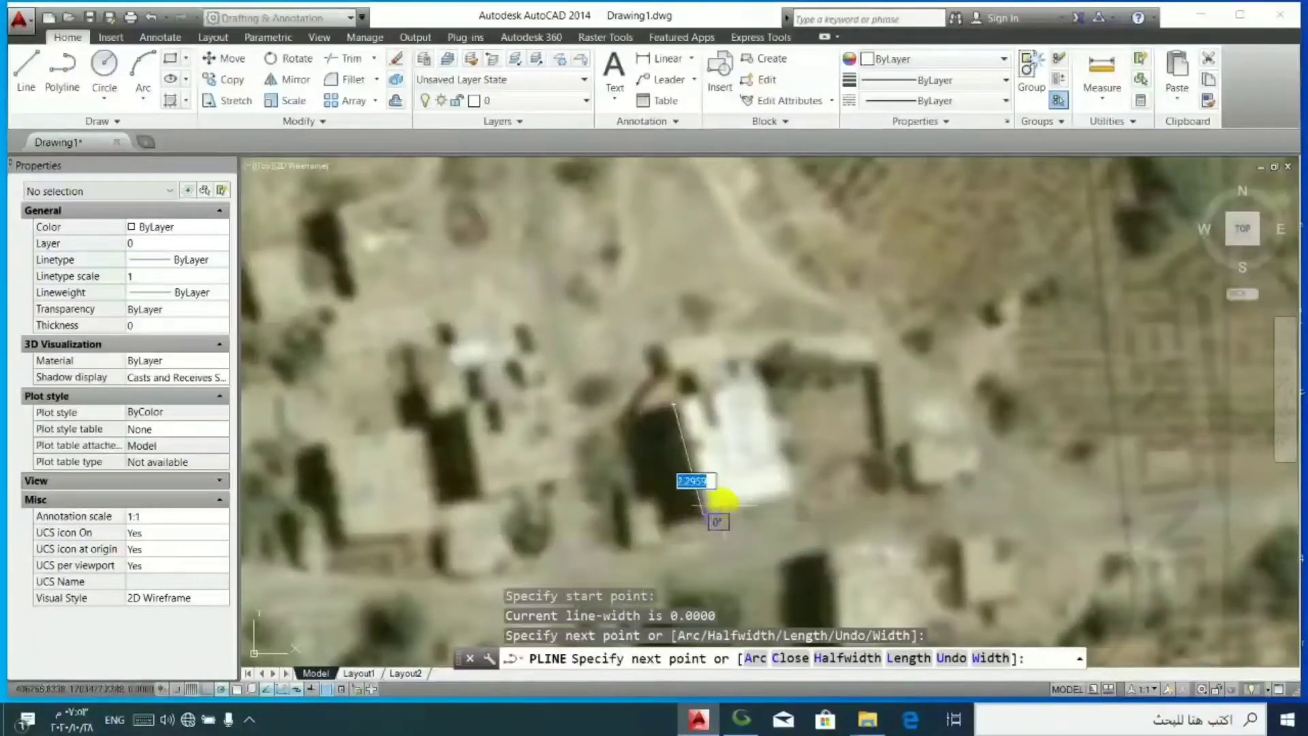
pyautogui.click(790, 492)
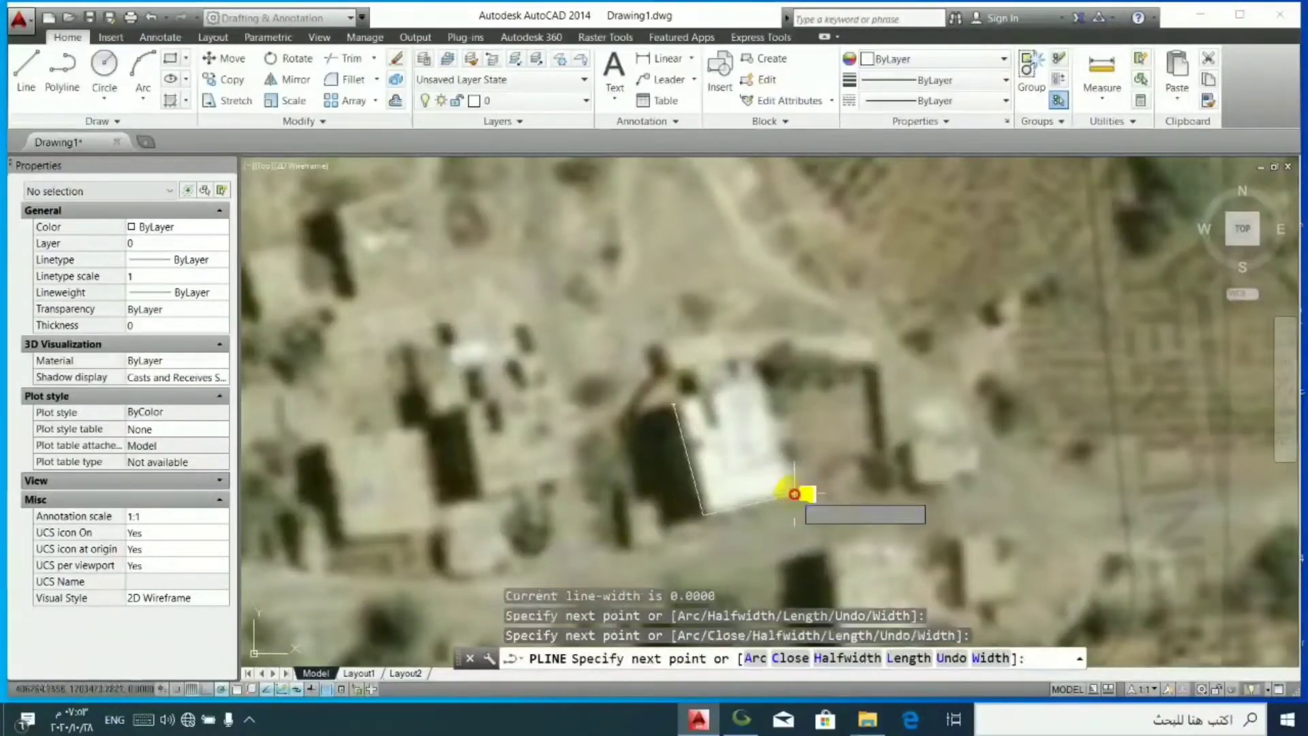
pyautogui.rightClick(841, 433)
pyautogui.click(859, 434)
# - Trace the south and east edges of the square building further west along the road's north side with a polyline
pyautogui.rightClick(820, 349)
pyautogui.click(845, 359)
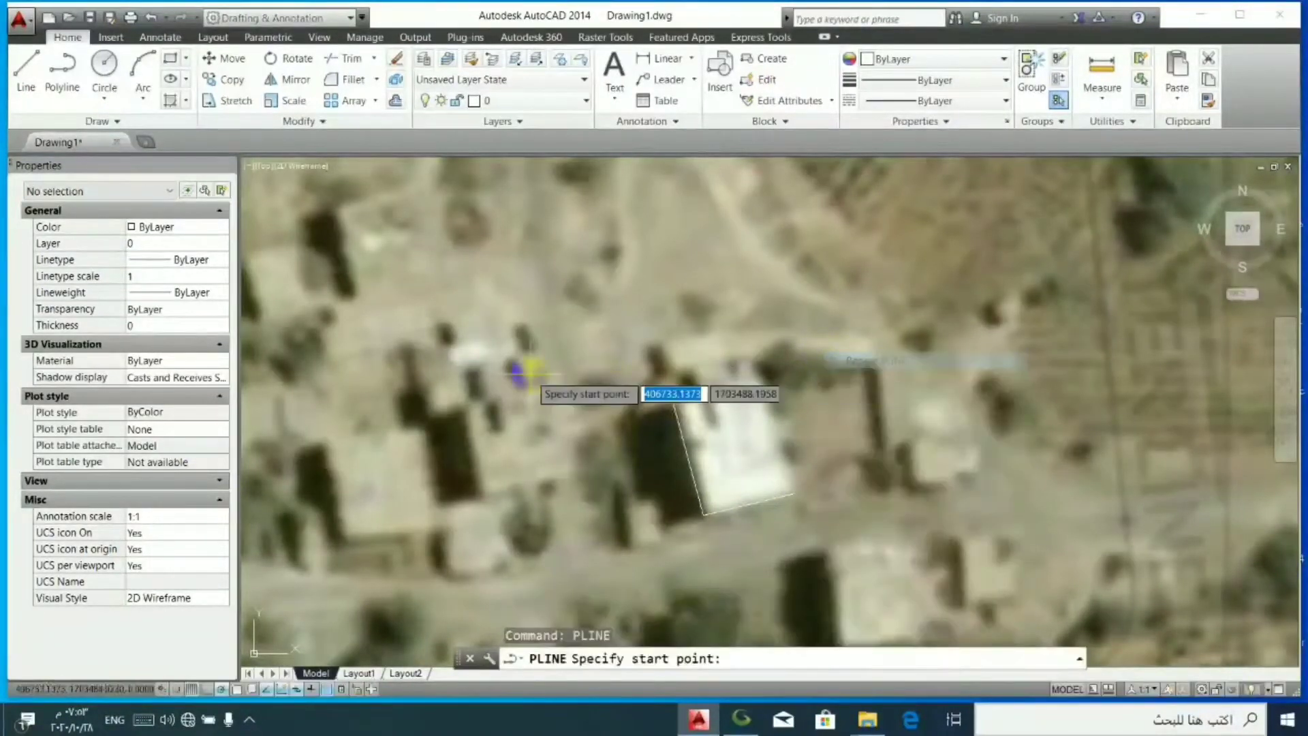
pyautogui.click(346, 537)
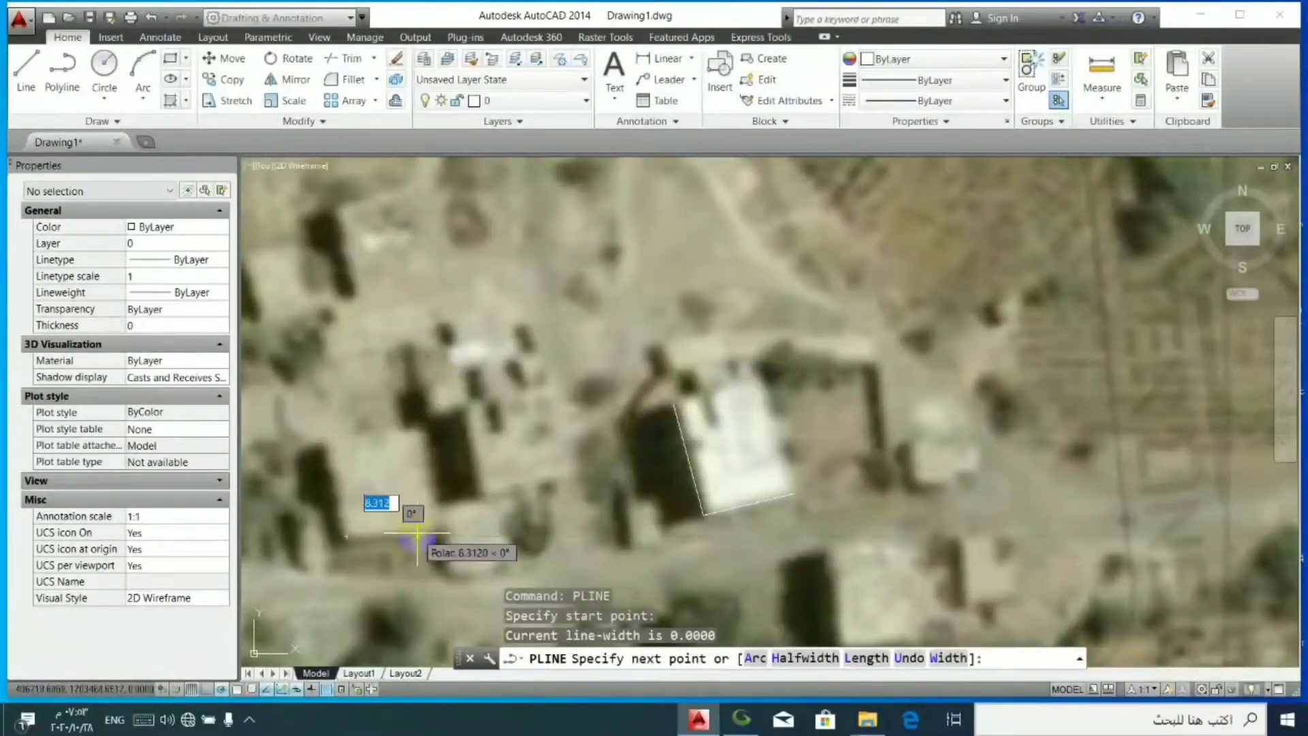
pyautogui.click(439, 527)
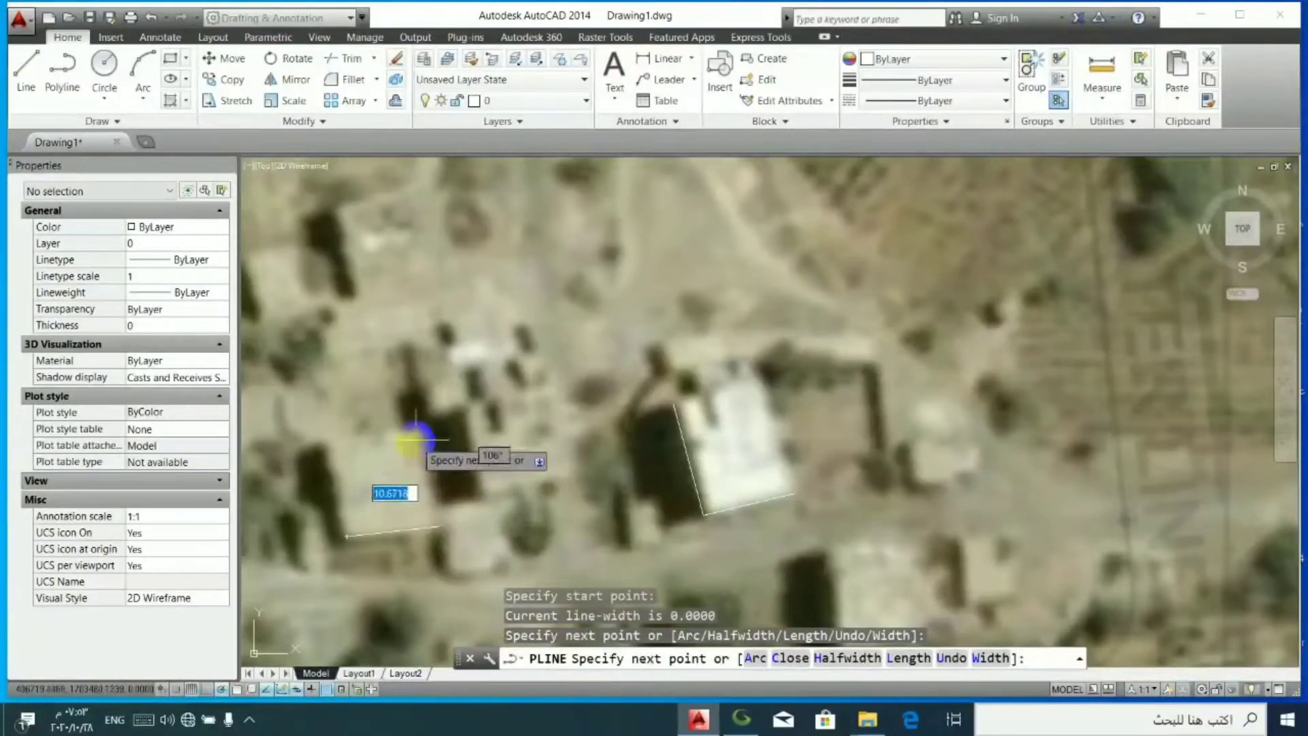
pyautogui.click(426, 425)
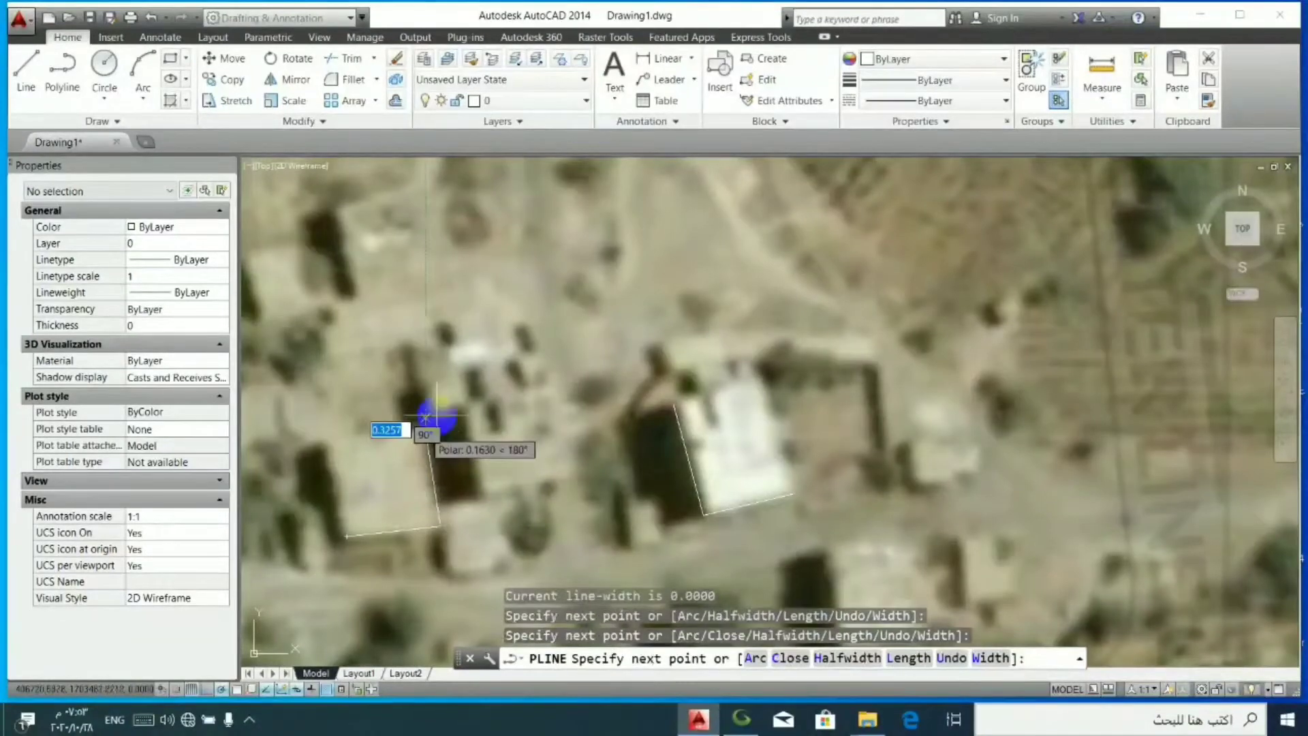
pyautogui.rightClick(477, 403)
pyautogui.click(502, 414)
# - Trace the west and south edges of the building south of the road, opposite the white one, with an open polyline
pyautogui.scroll(-3, 518, 361)
pyautogui.scroll(-2, 525, 366)
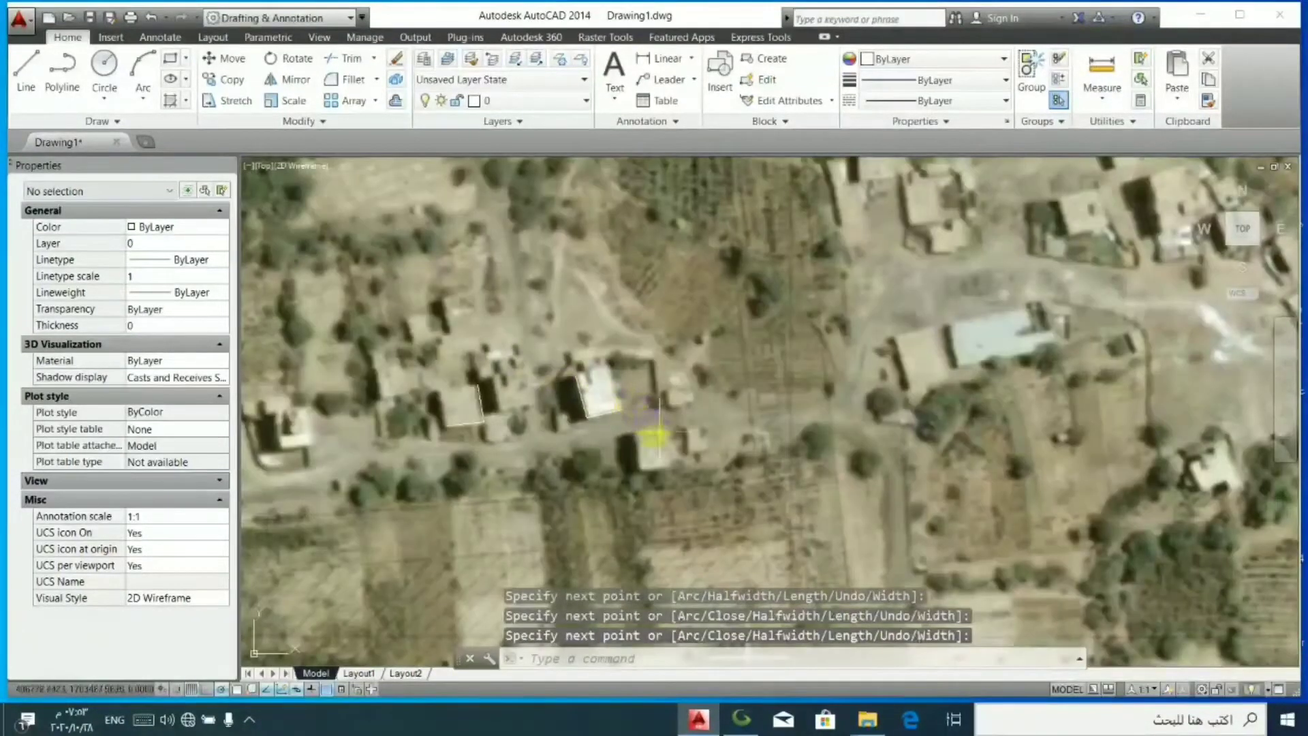
pyautogui.rightClick(652, 479)
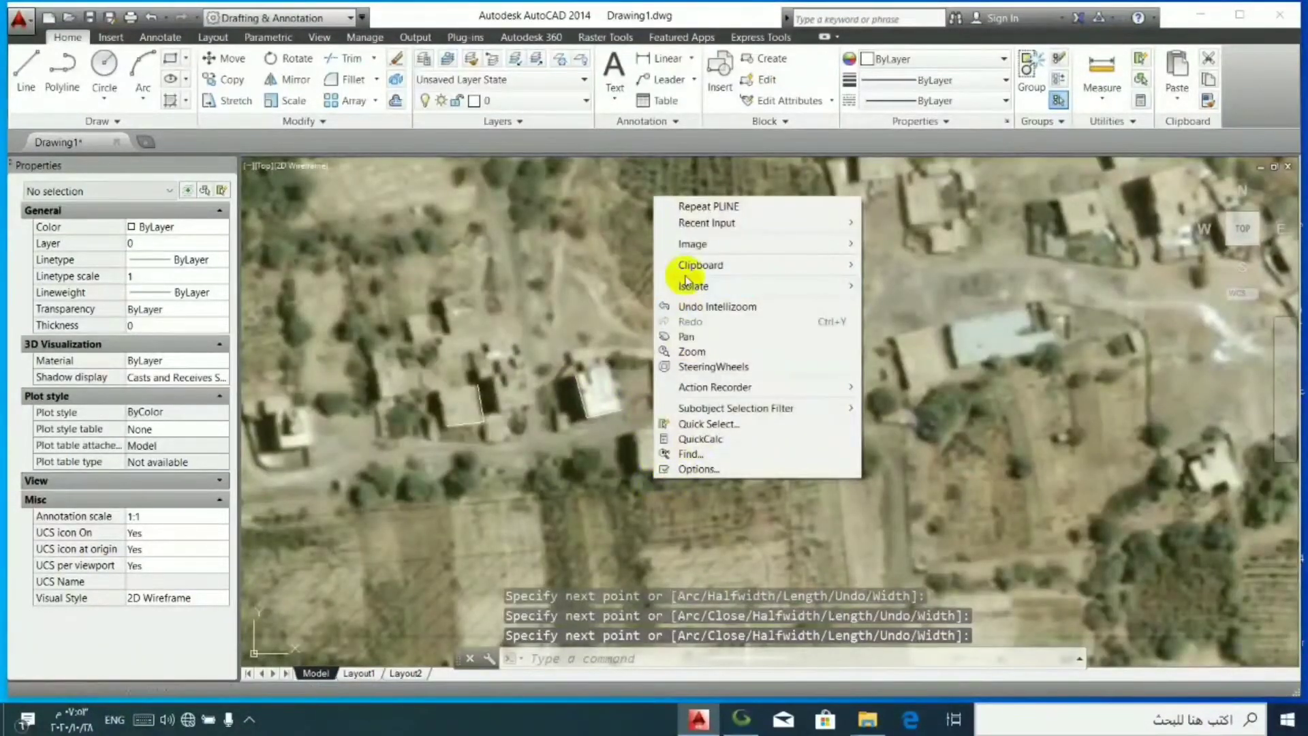
pyautogui.click(681, 205)
pyautogui.scroll(3, 630, 504)
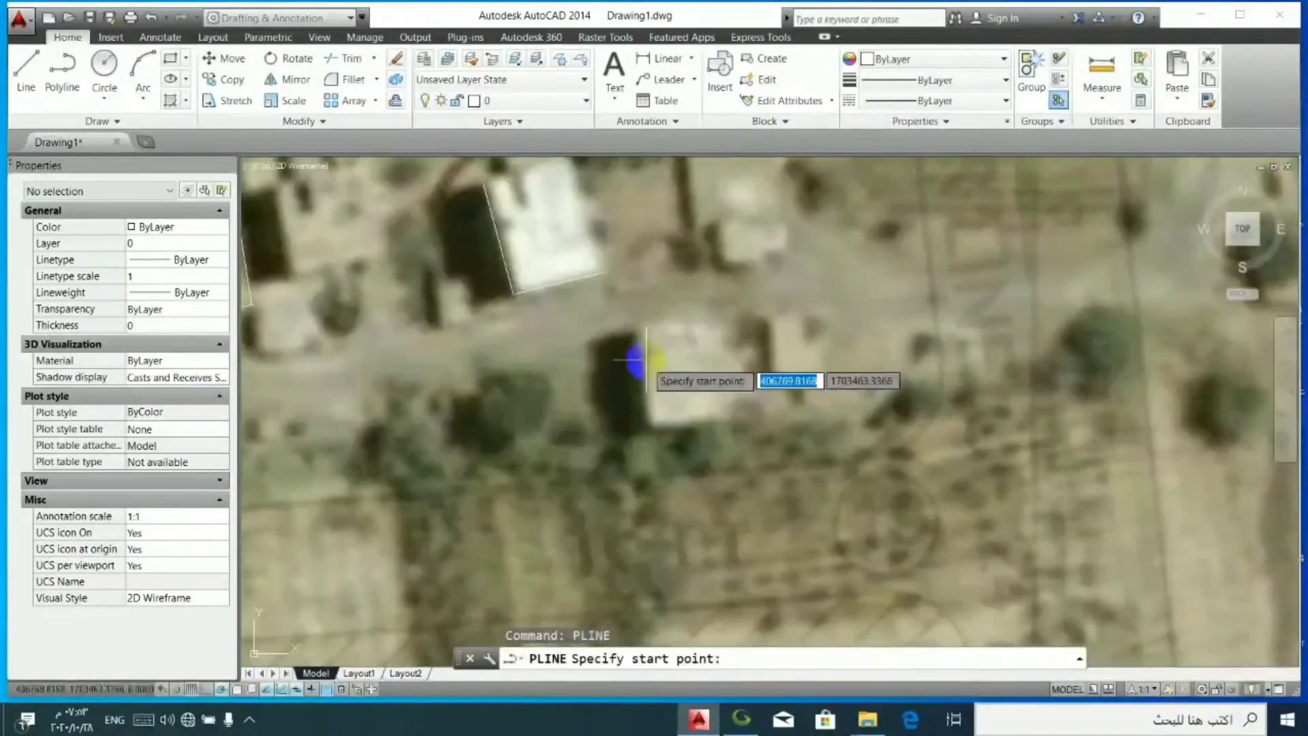
pyautogui.click(638, 326)
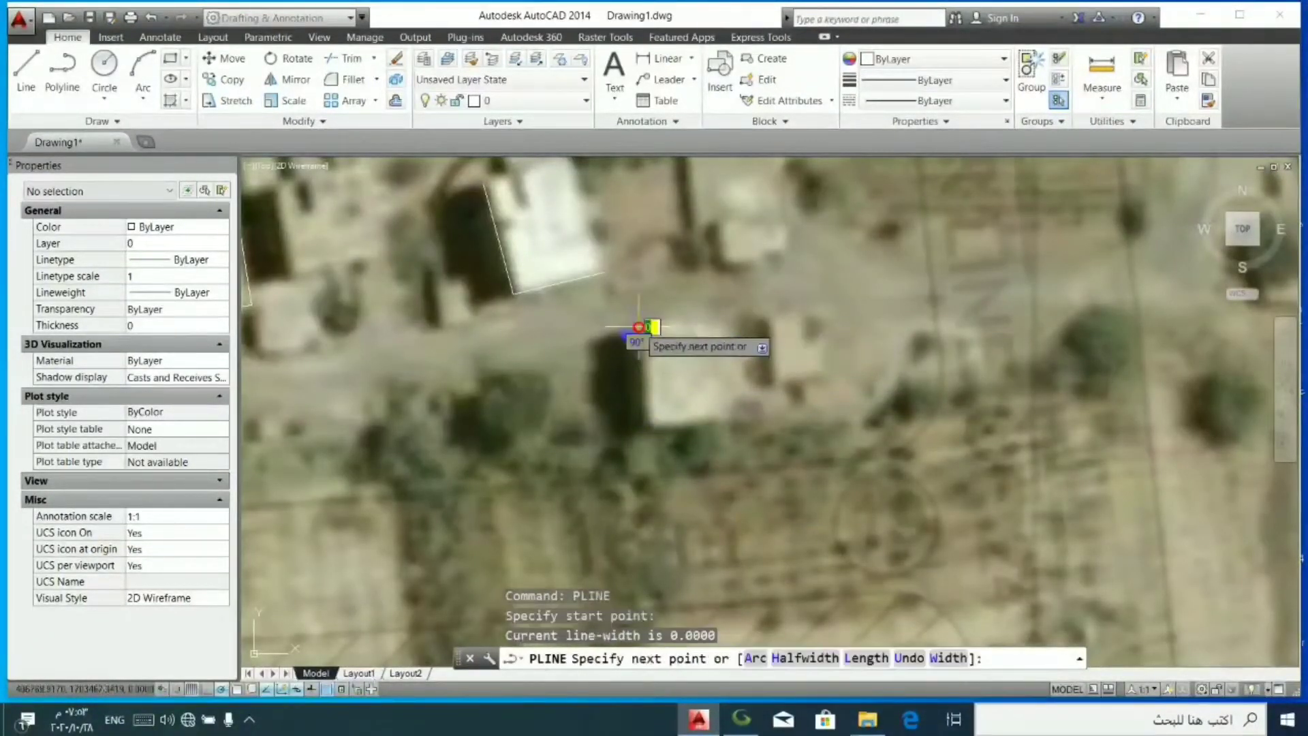
pyautogui.click(649, 428)
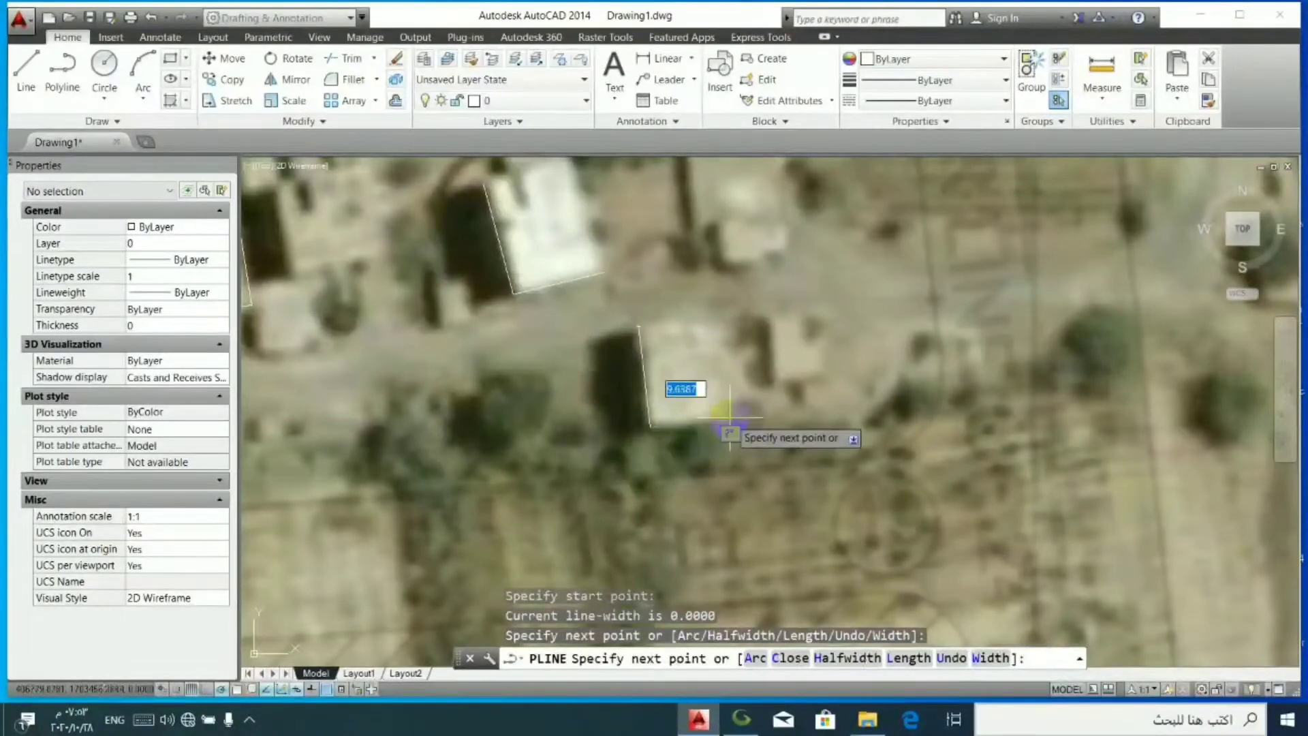
pyautogui.scroll(3, 715, 410)
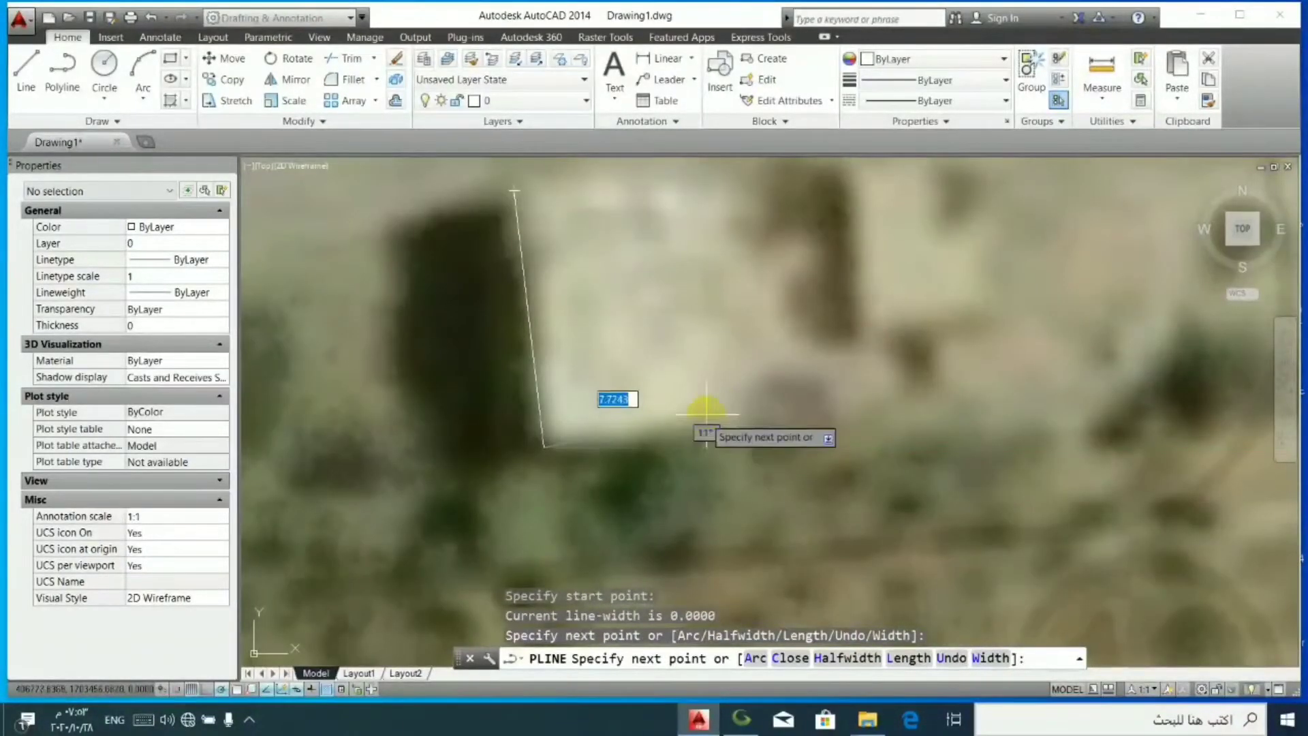
pyautogui.click(719, 410)
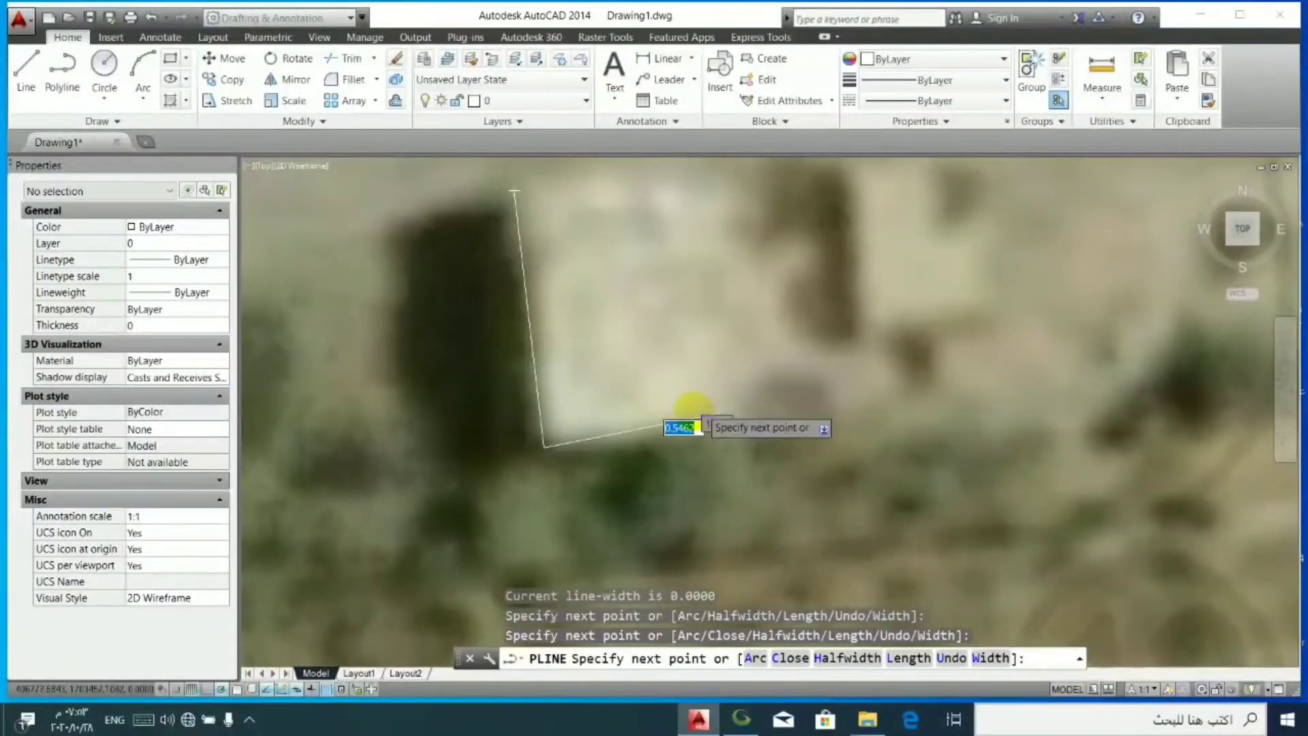
pyautogui.scroll(-3, 715, 410)
pyautogui.rightClick(787, 374)
pyautogui.click(821, 383)
# - Draw a single-segment polyline along the west edge of the small building just east of the building south of the road
pyautogui.rightClick(774, 343)
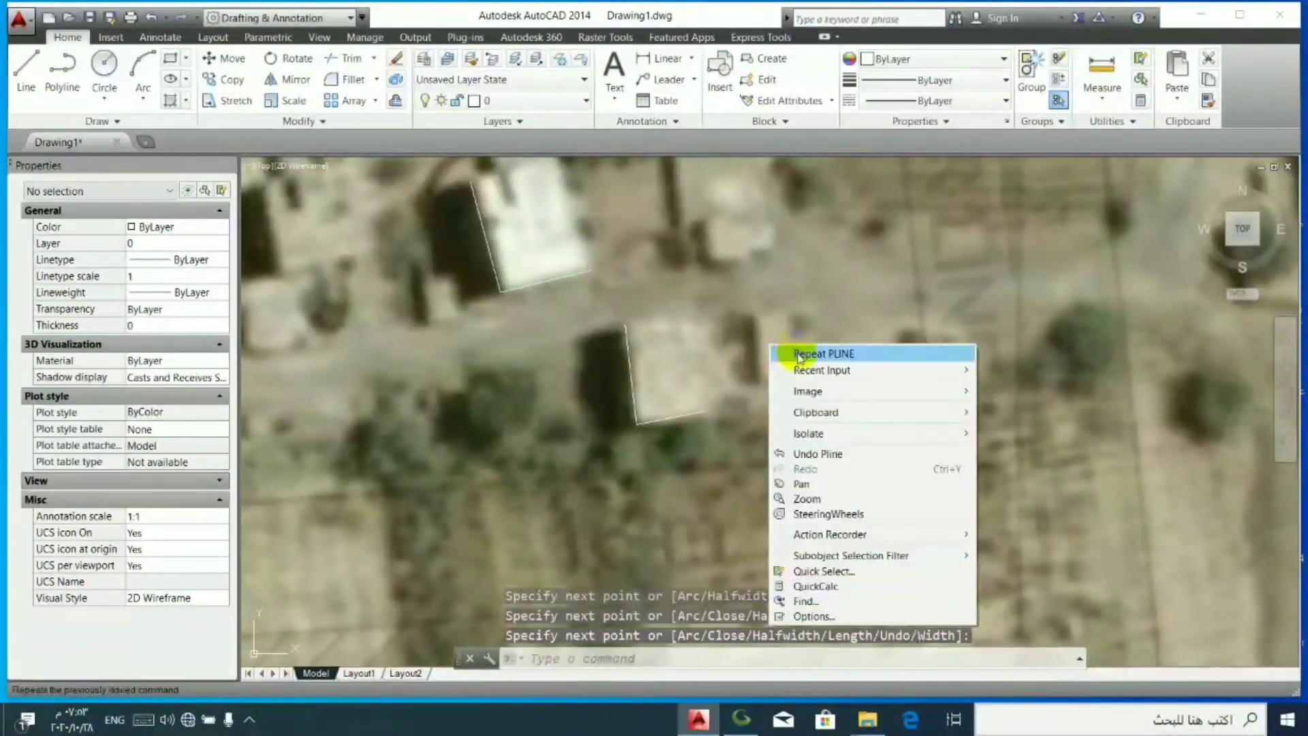
pyautogui.click(791, 353)
pyautogui.scroll(3, 749, 330)
pyautogui.scroll(2, 750, 331)
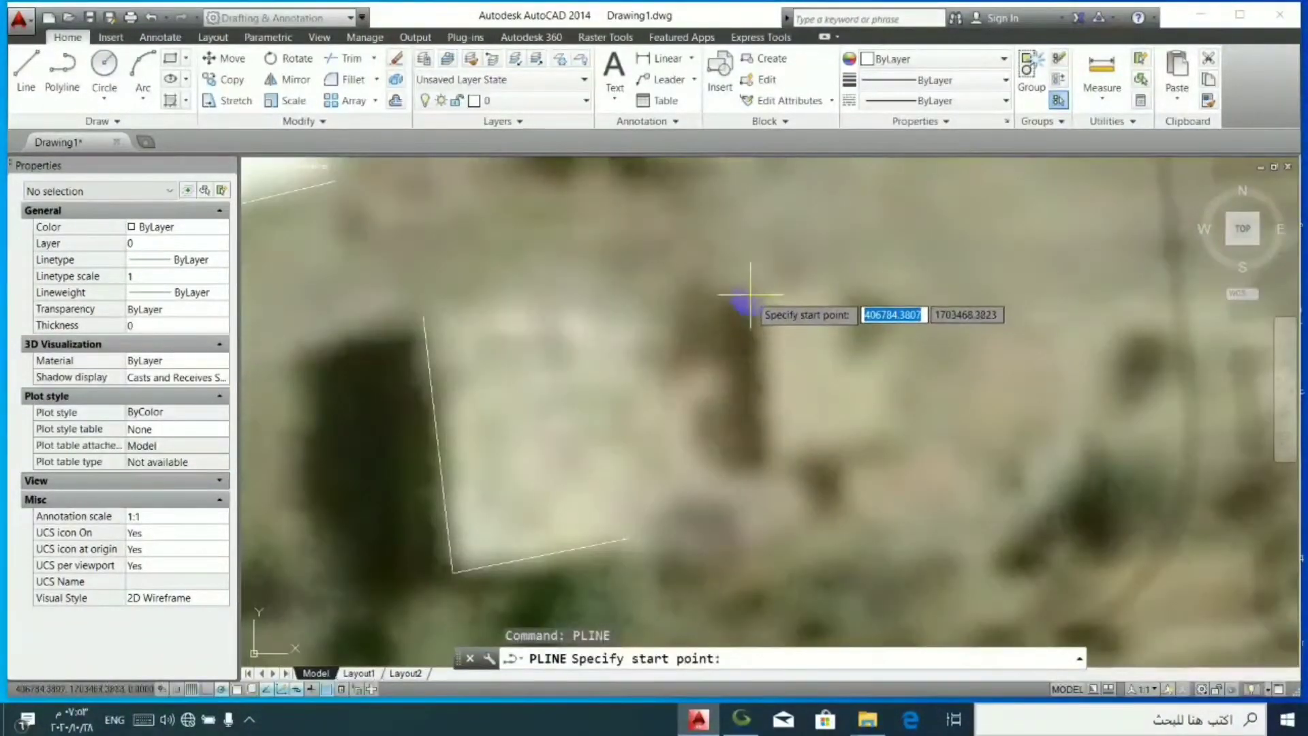
pyautogui.click(750, 295)
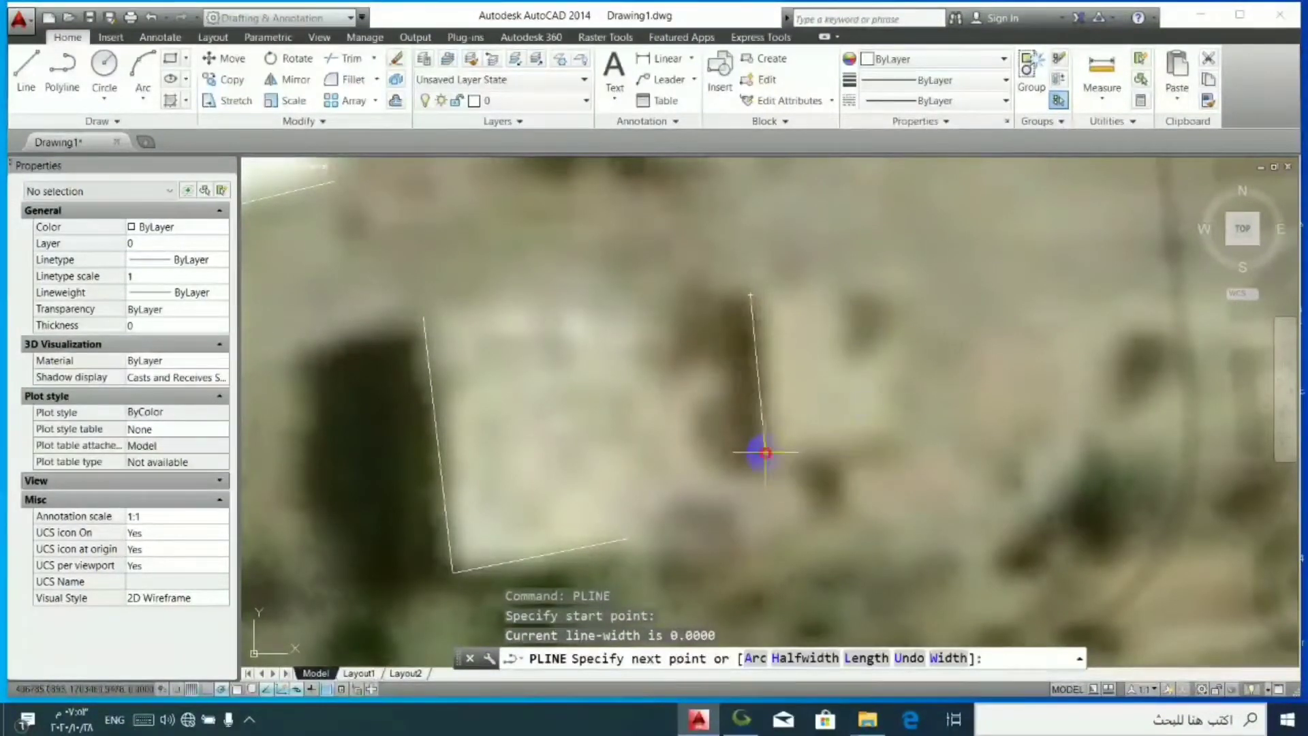
pyautogui.click(763, 450)
pyautogui.rightClick(794, 334)
pyautogui.click(824, 351)
# - Outline the narrow north-south field strip below the road with a closed polyline, about 11.5 units wide along its south end
pyautogui.scroll(-5, 777, 343)
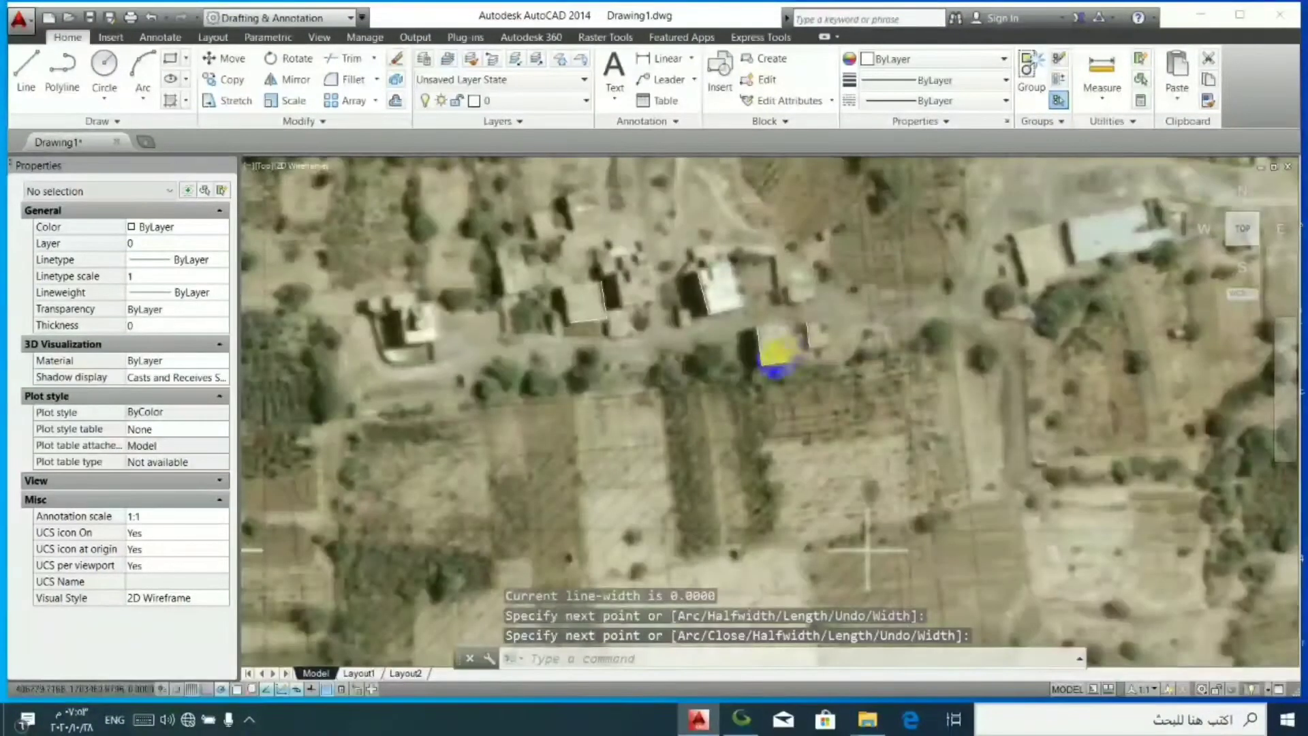
pyautogui.scroll(3, 607, 423)
pyautogui.rightClick(620, 469)
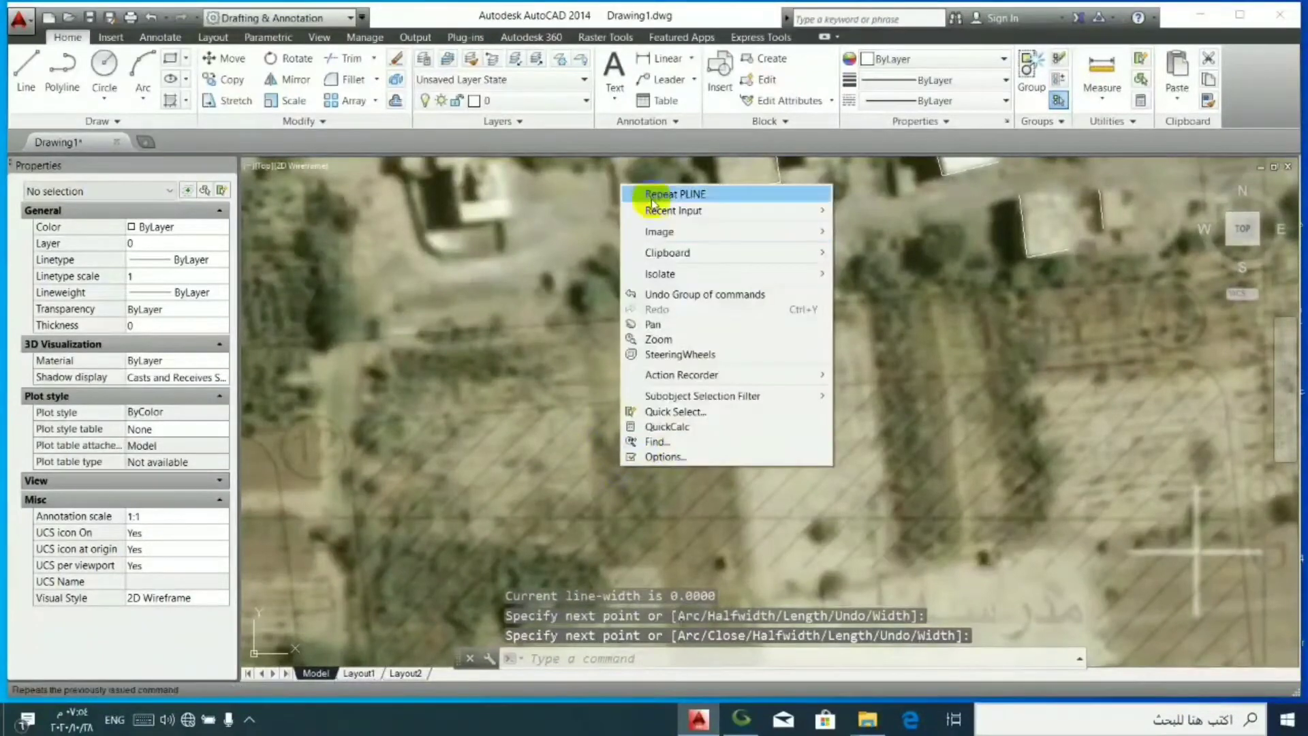
pyautogui.click(653, 195)
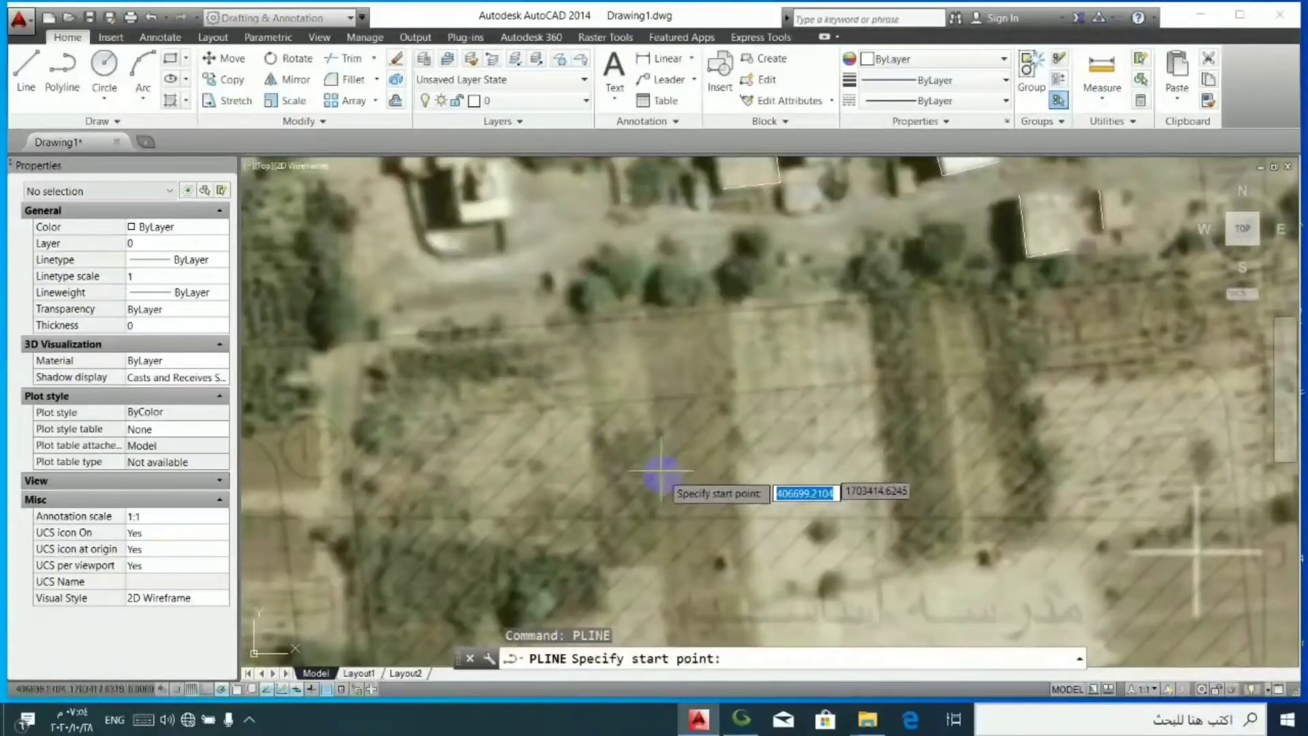
pyautogui.click(605, 562)
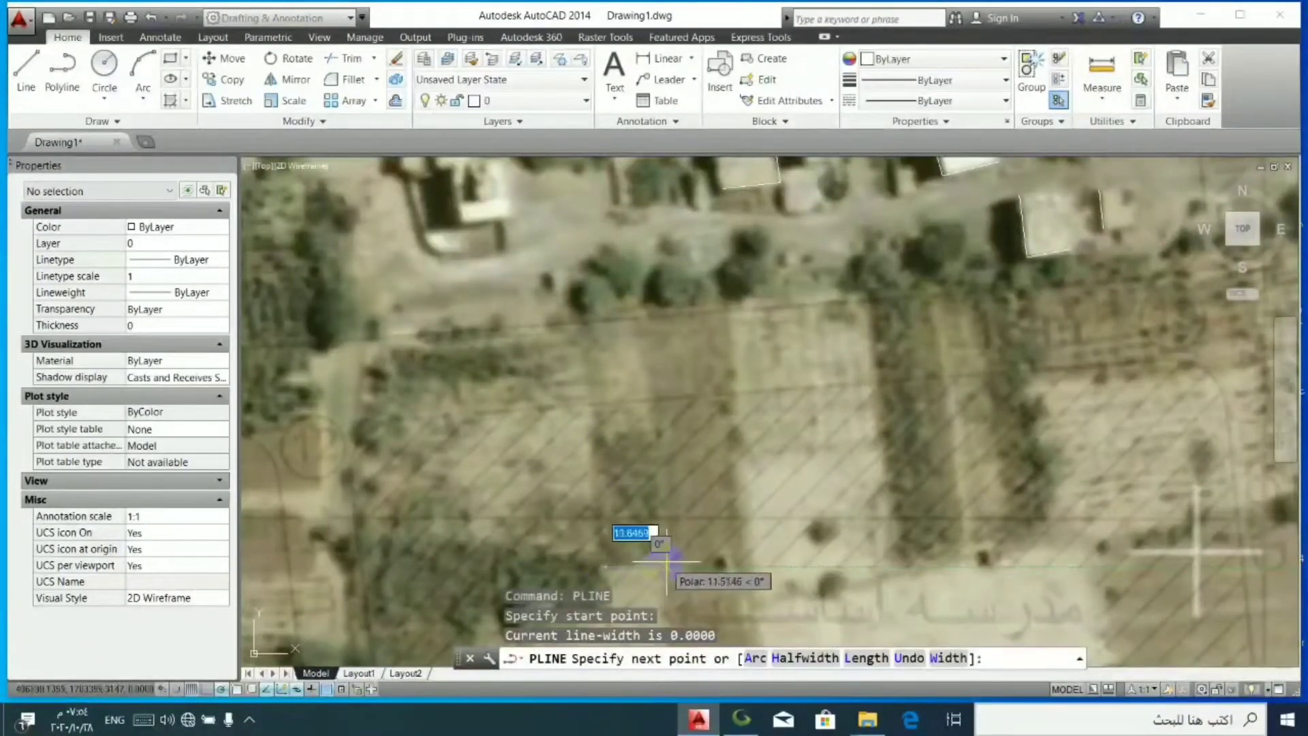
pyautogui.click(669, 562)
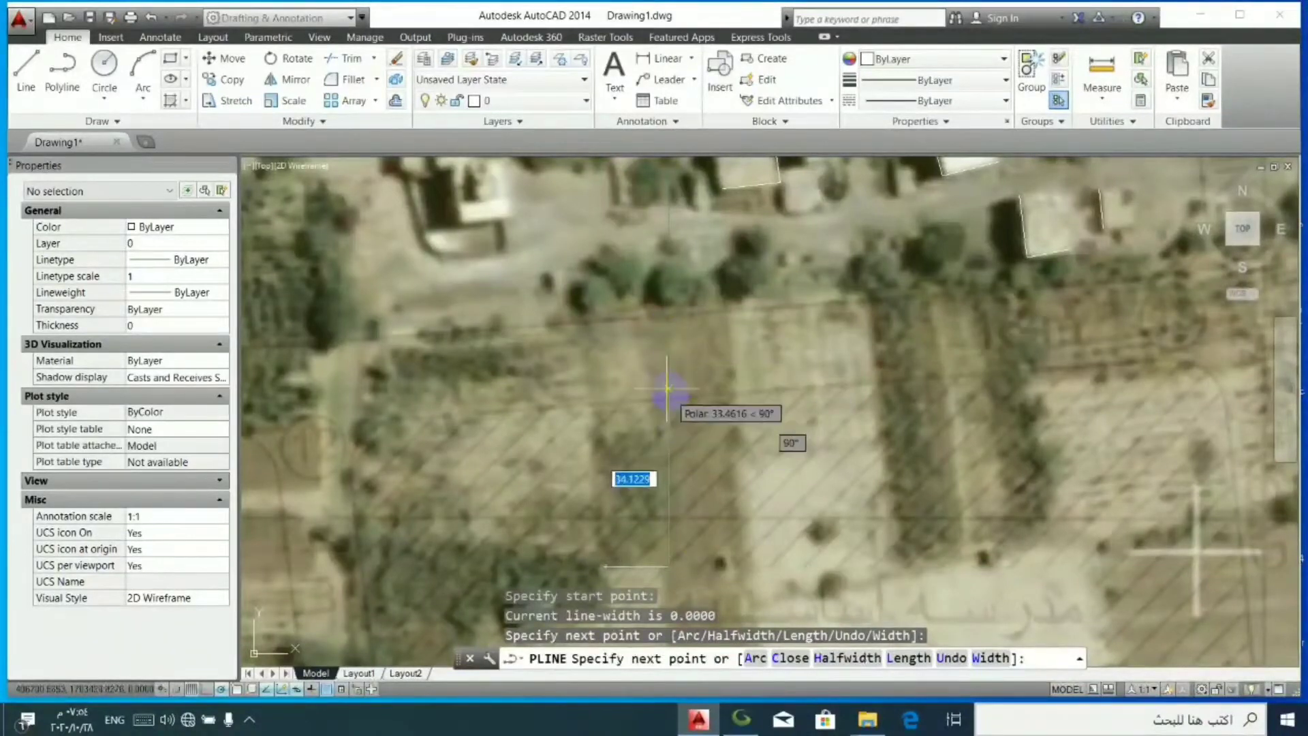
pyautogui.click(653, 391)
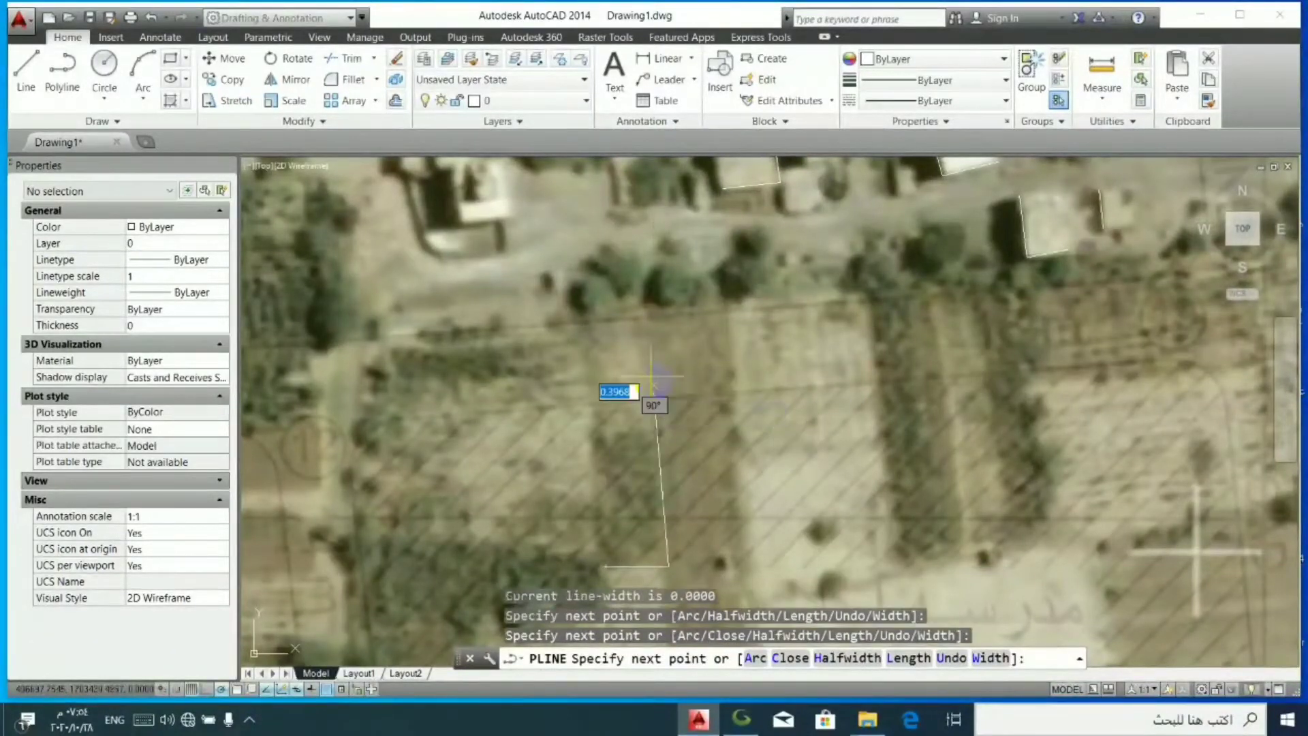
pyautogui.click(626, 280)
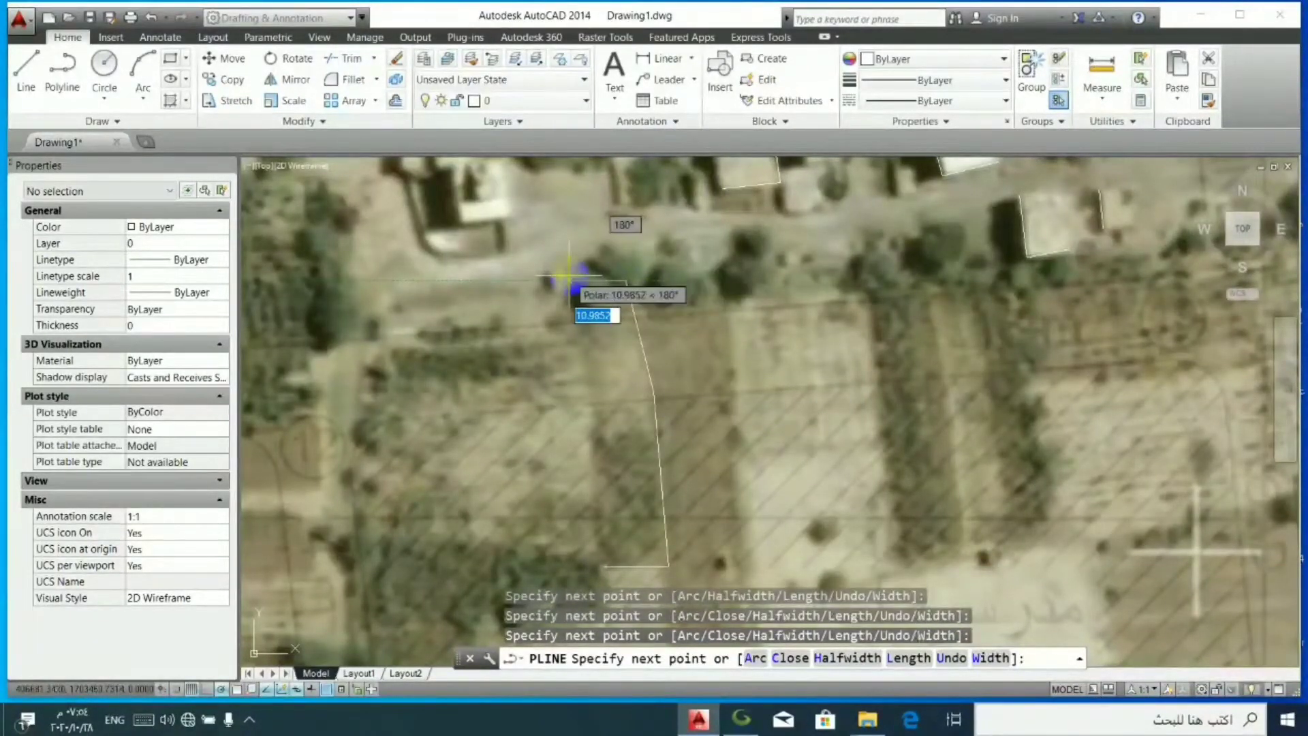
pyautogui.click(567, 280)
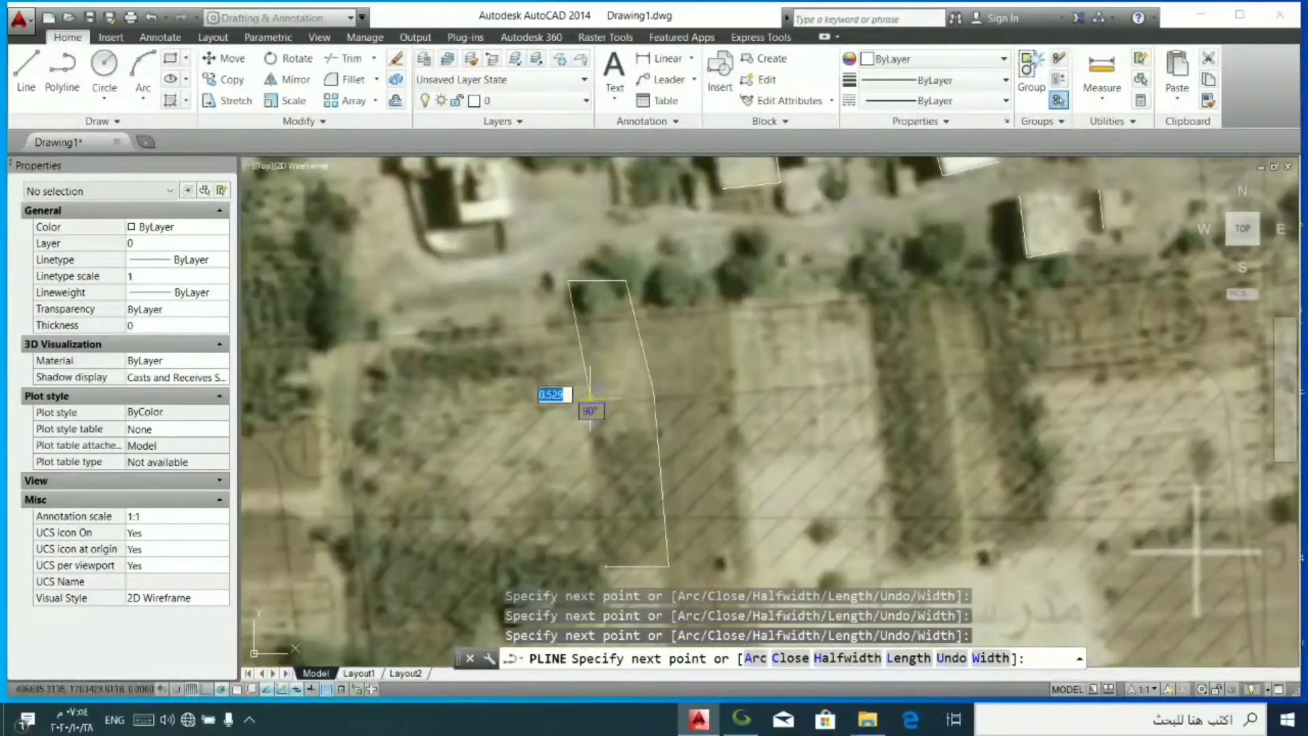
pyautogui.rightClick(602, 570)
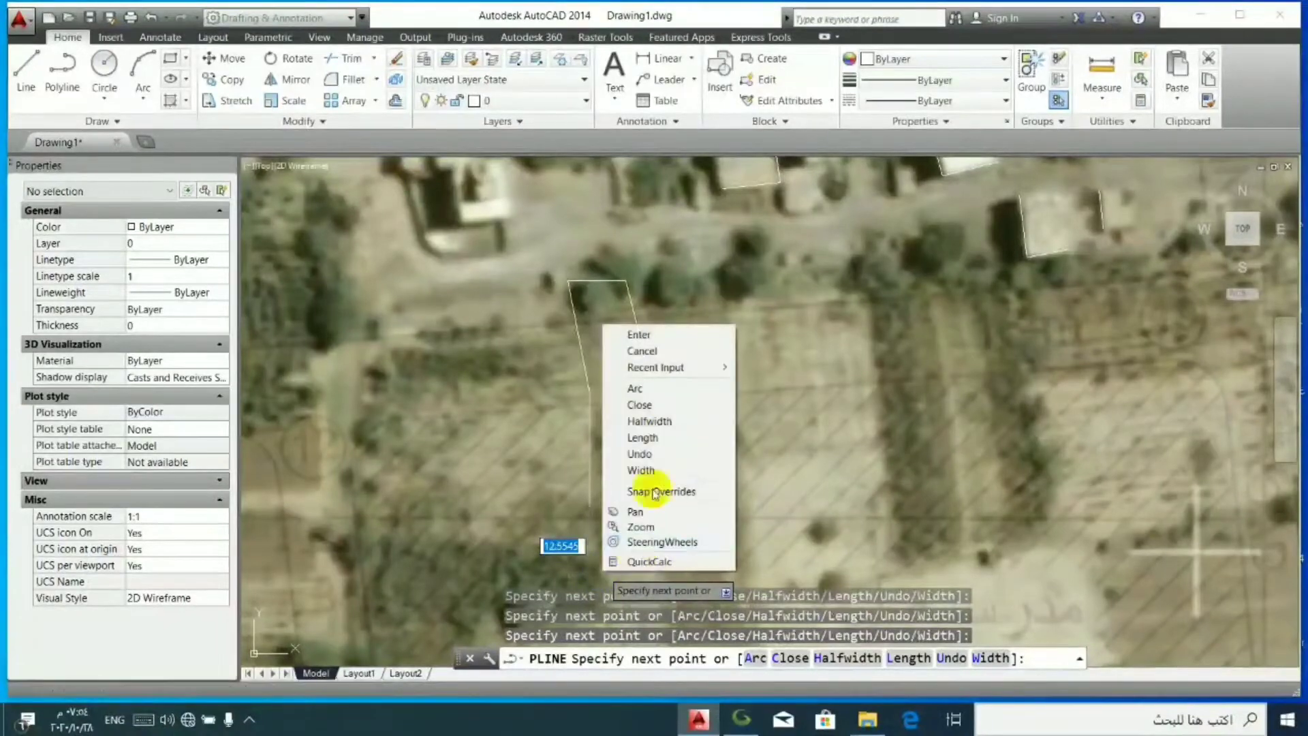
pyautogui.click(640, 404)
# - Trace the south and east edges of the white-roofed house north-west of the outlined field strip with a polyline
pyautogui.scroll(-2, 609, 405)
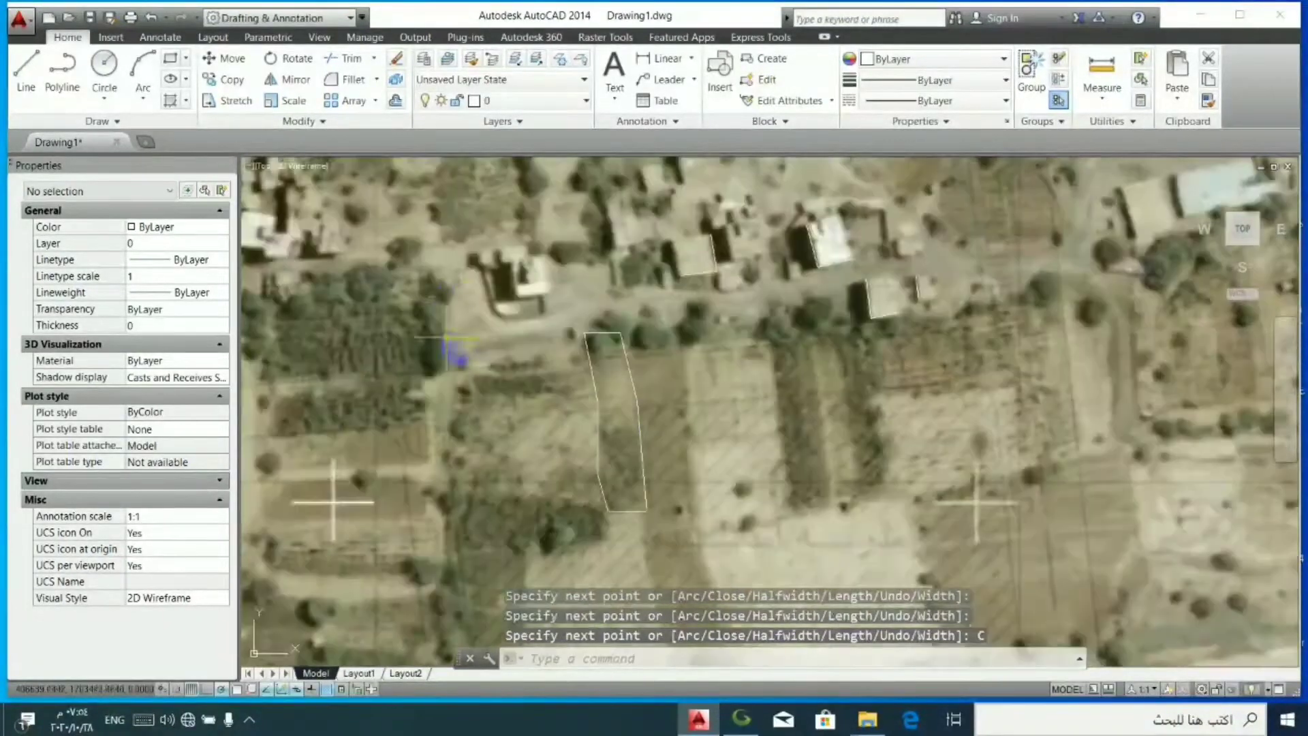
pyautogui.rightClick(485, 300)
pyautogui.click(524, 308)
pyautogui.scroll(3, 497, 287)
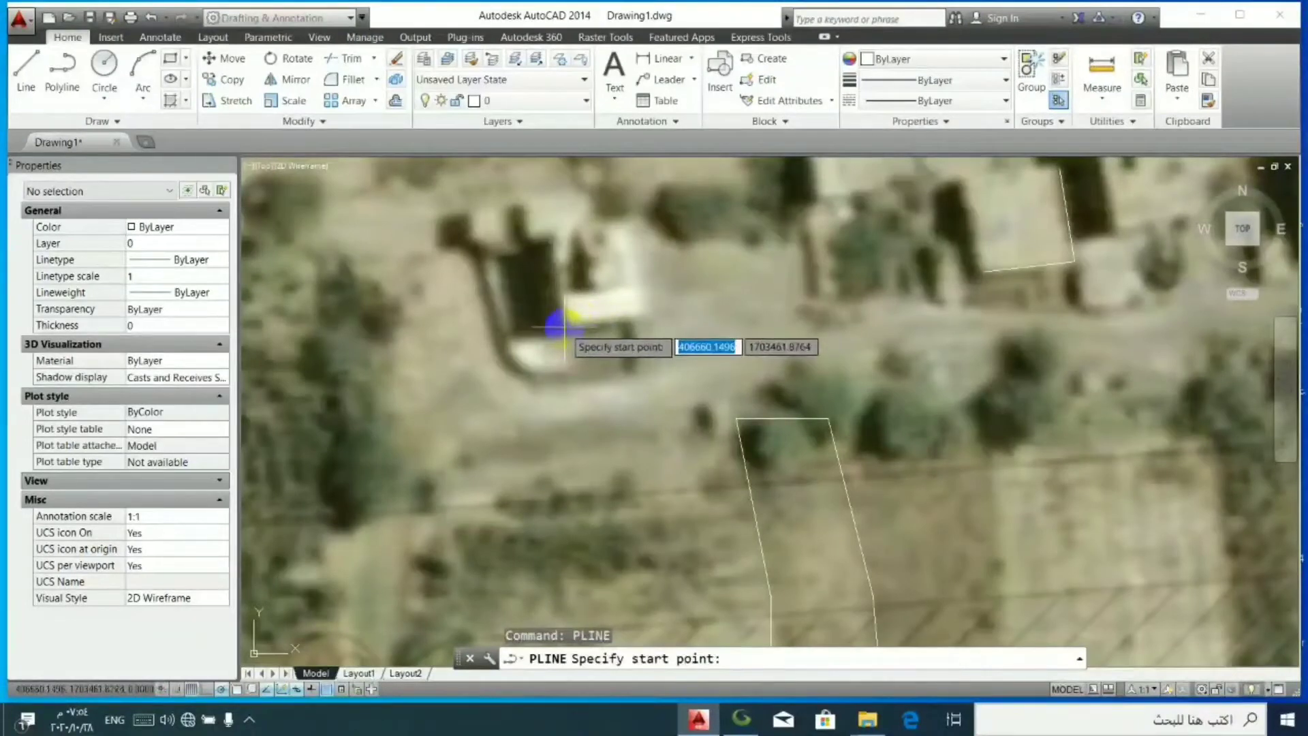
pyautogui.click(567, 327)
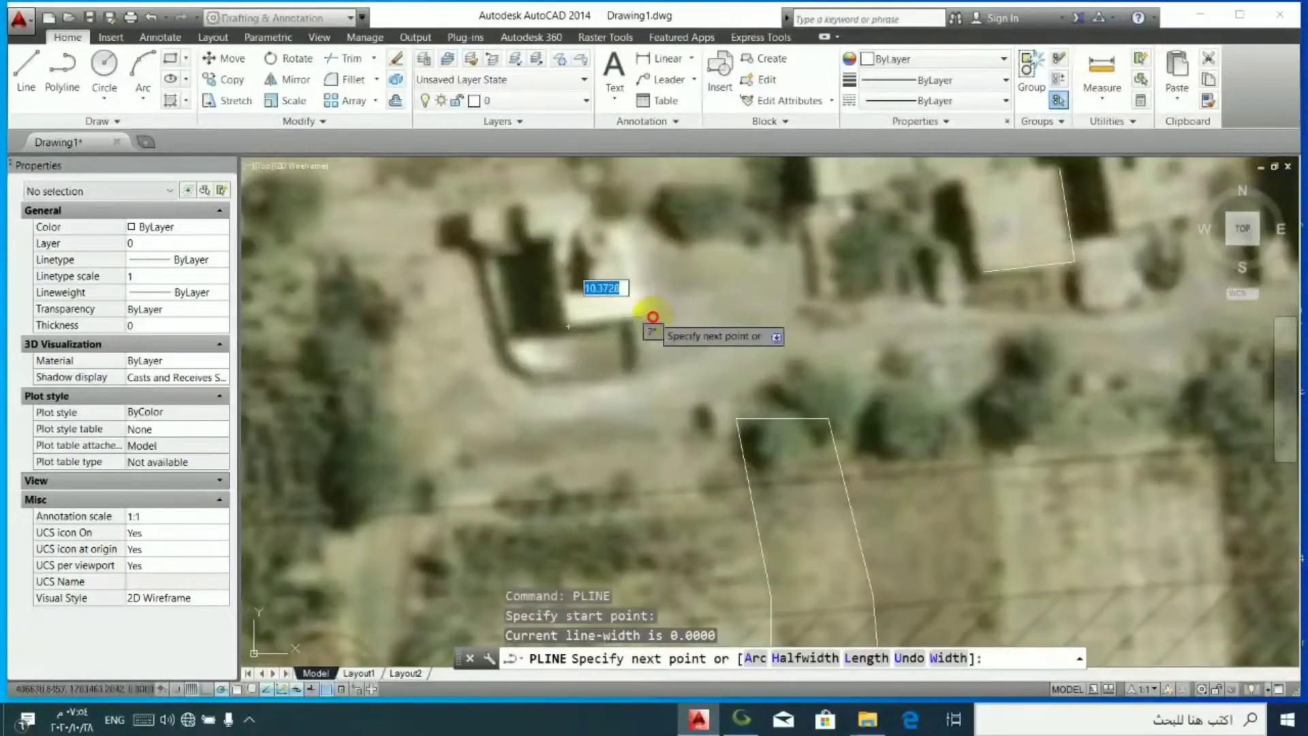
pyautogui.click(652, 316)
pyautogui.click(630, 219)
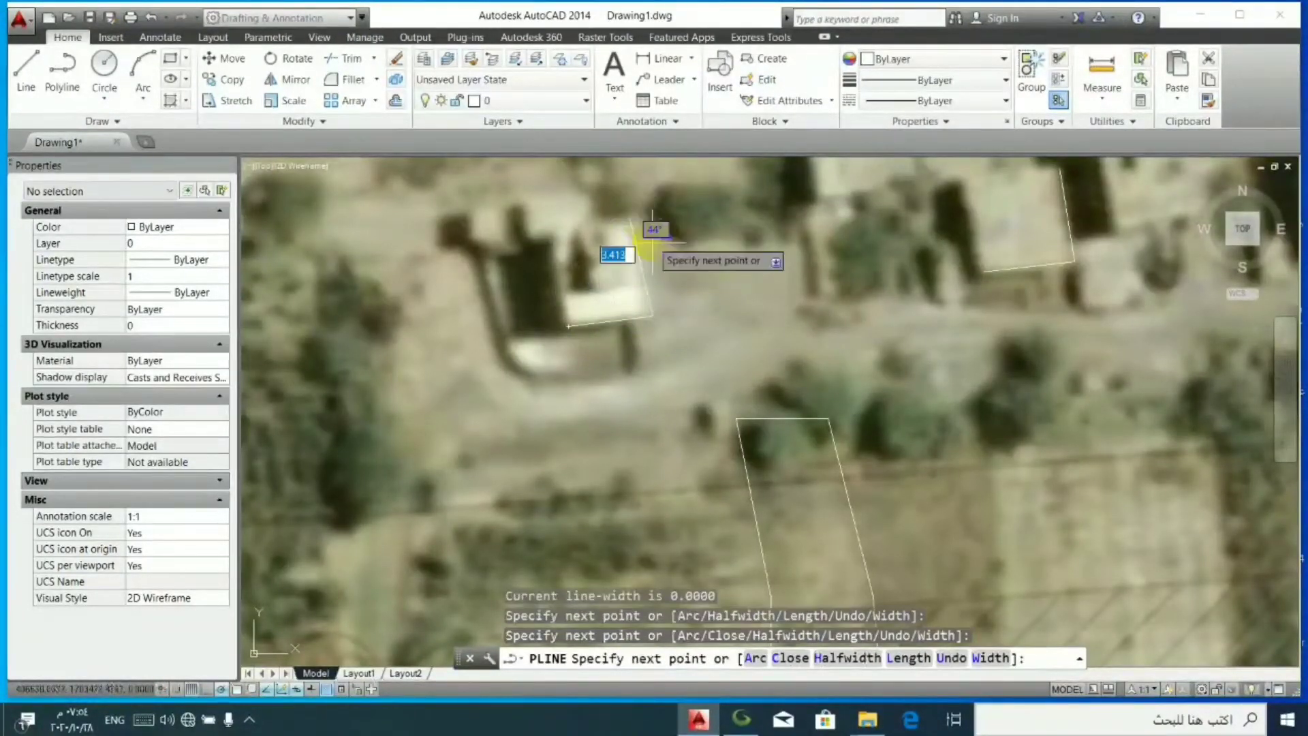
pyautogui.rightClick(622, 253)
pyautogui.click(673, 263)
# - Draw a short two-segment polyline beside the dark spot just east of the outlined field strip's south end, its first segment about 2.7 units long
pyautogui.scroll(-3, 580, 371)
pyautogui.scroll(-3, 578, 367)
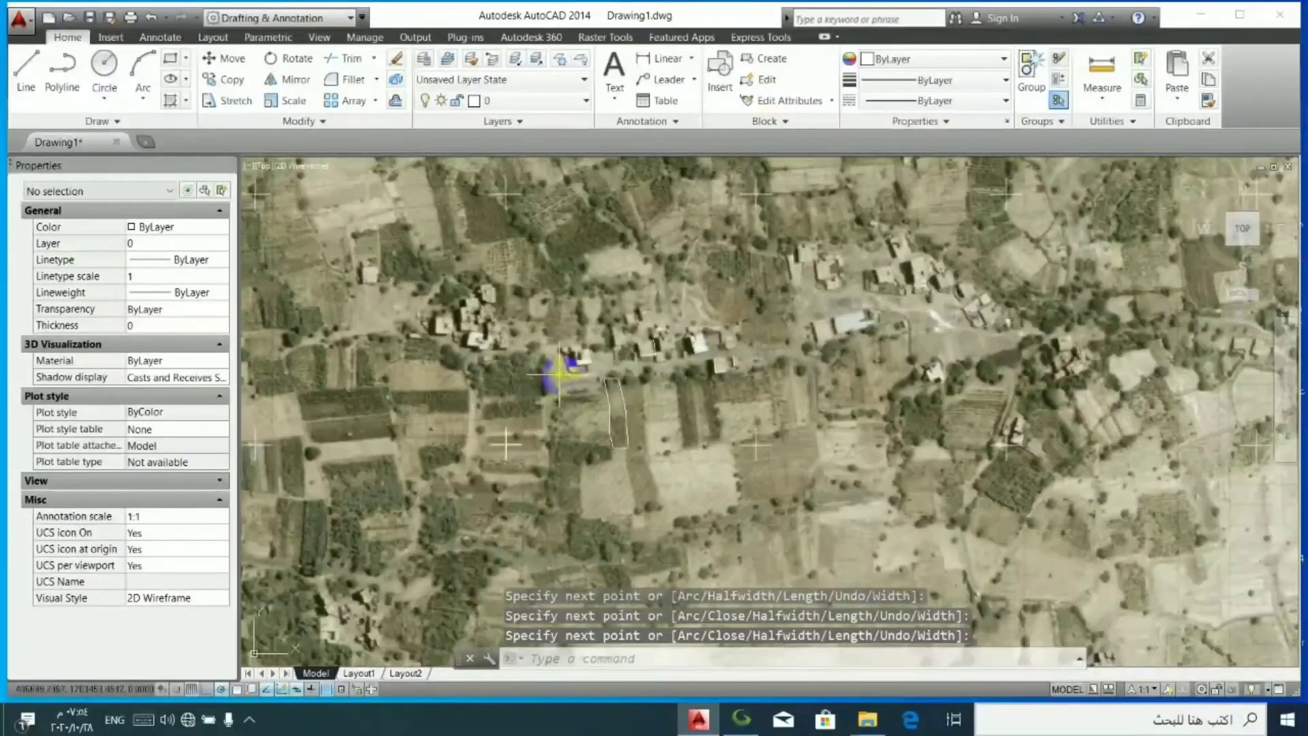
pyautogui.scroll(5, 681, 449)
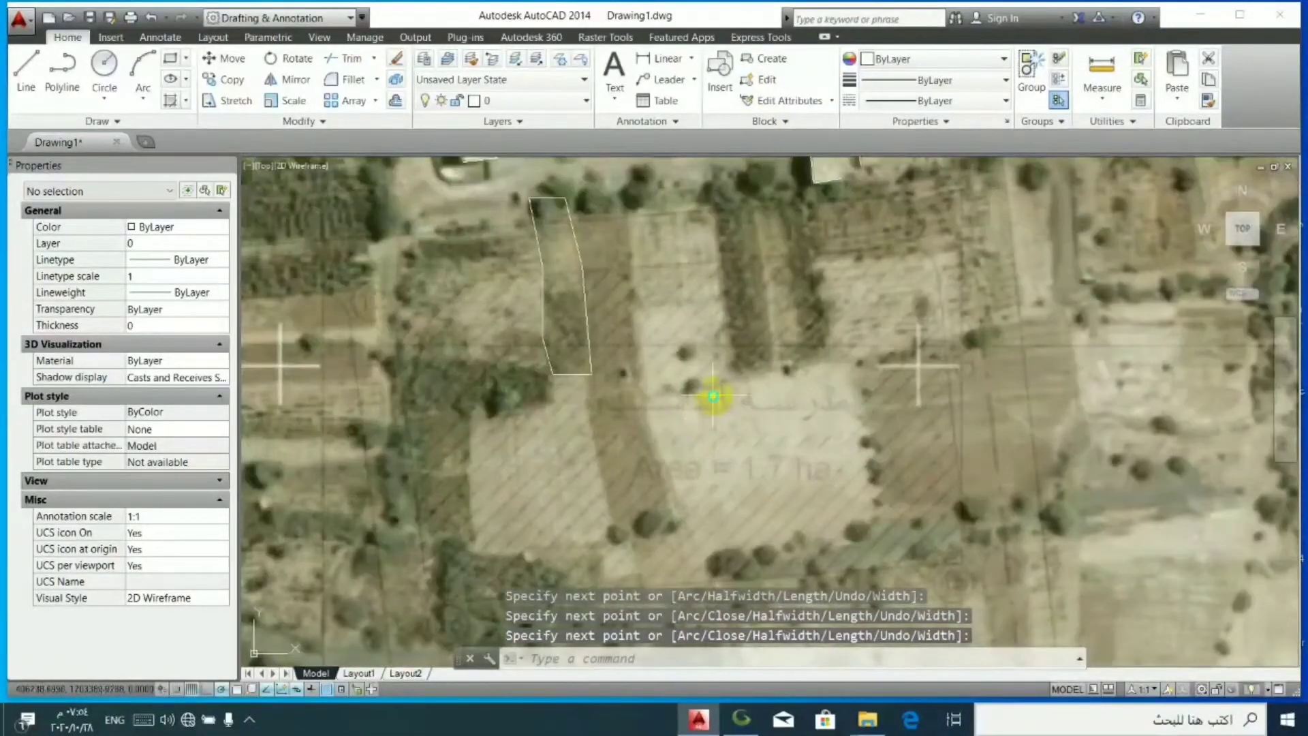
pyautogui.rightClick(713, 396)
pyautogui.click(764, 407)
pyautogui.scroll(8, 625, 374)
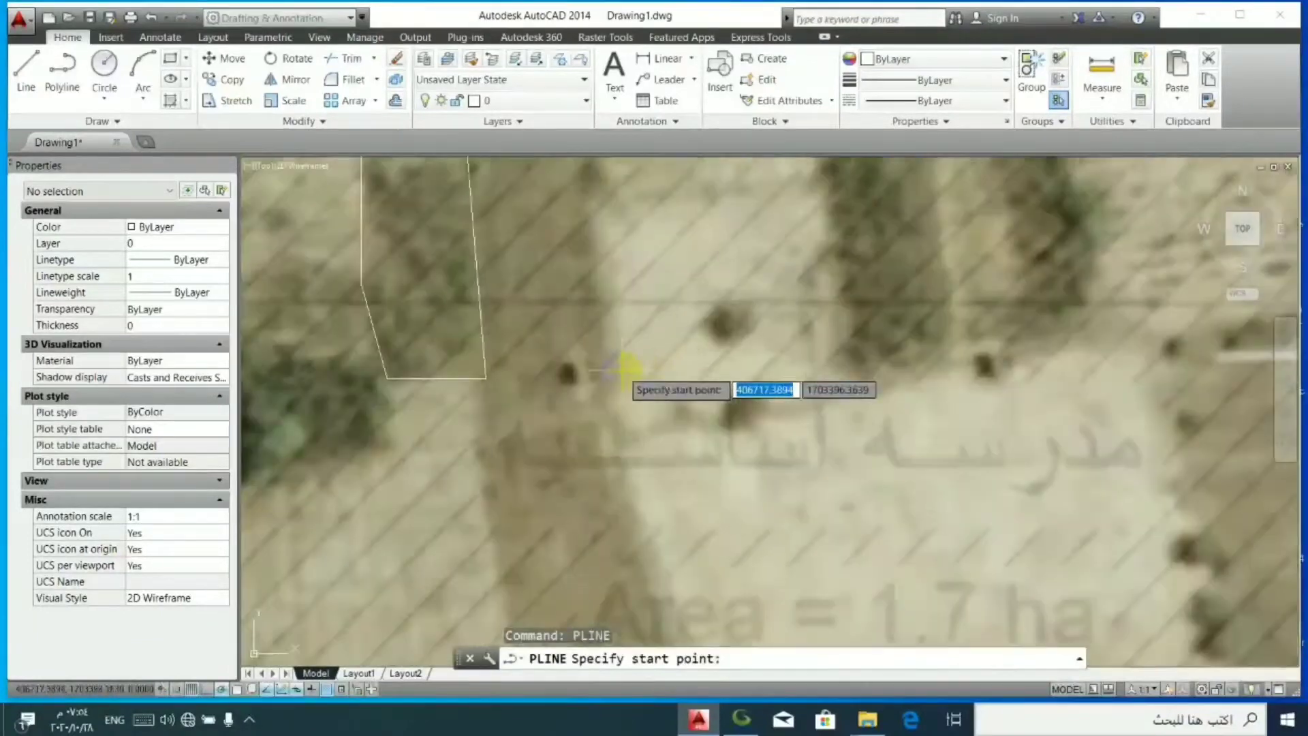
pyautogui.click(510, 347)
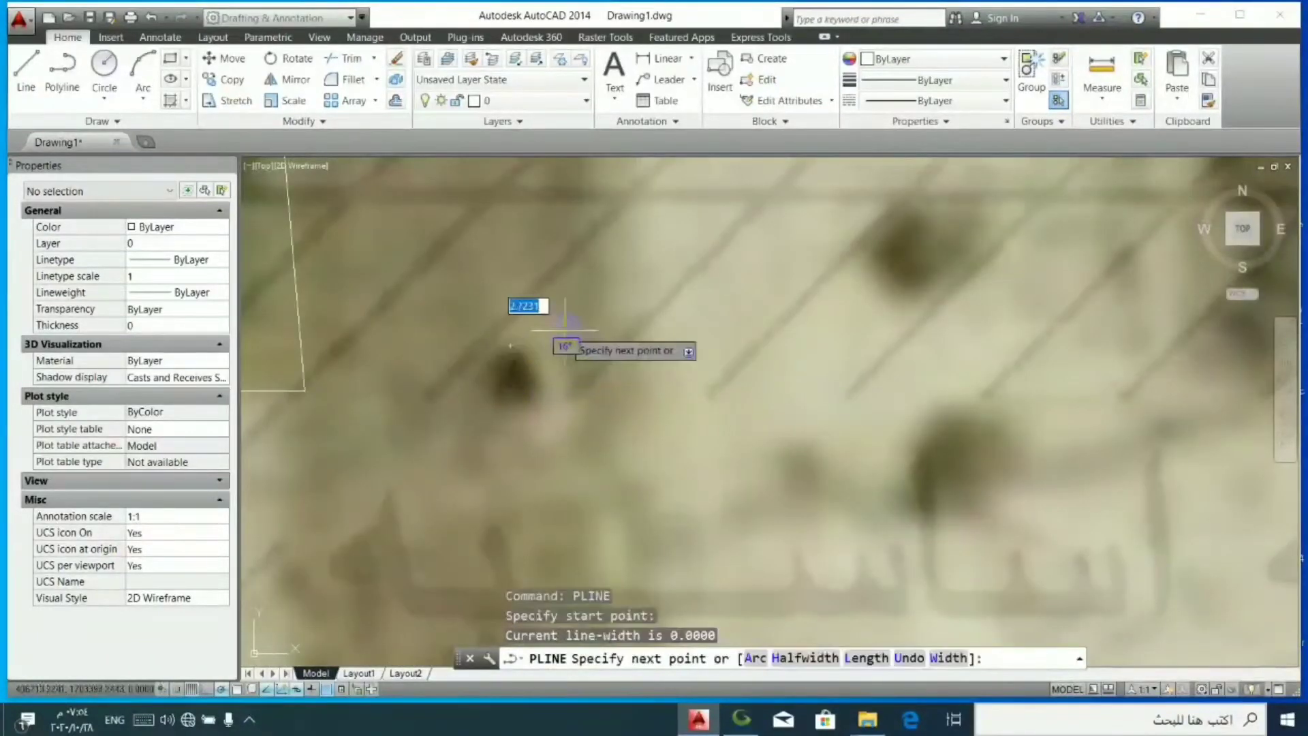
pyautogui.click(565, 331)
pyautogui.click(579, 385)
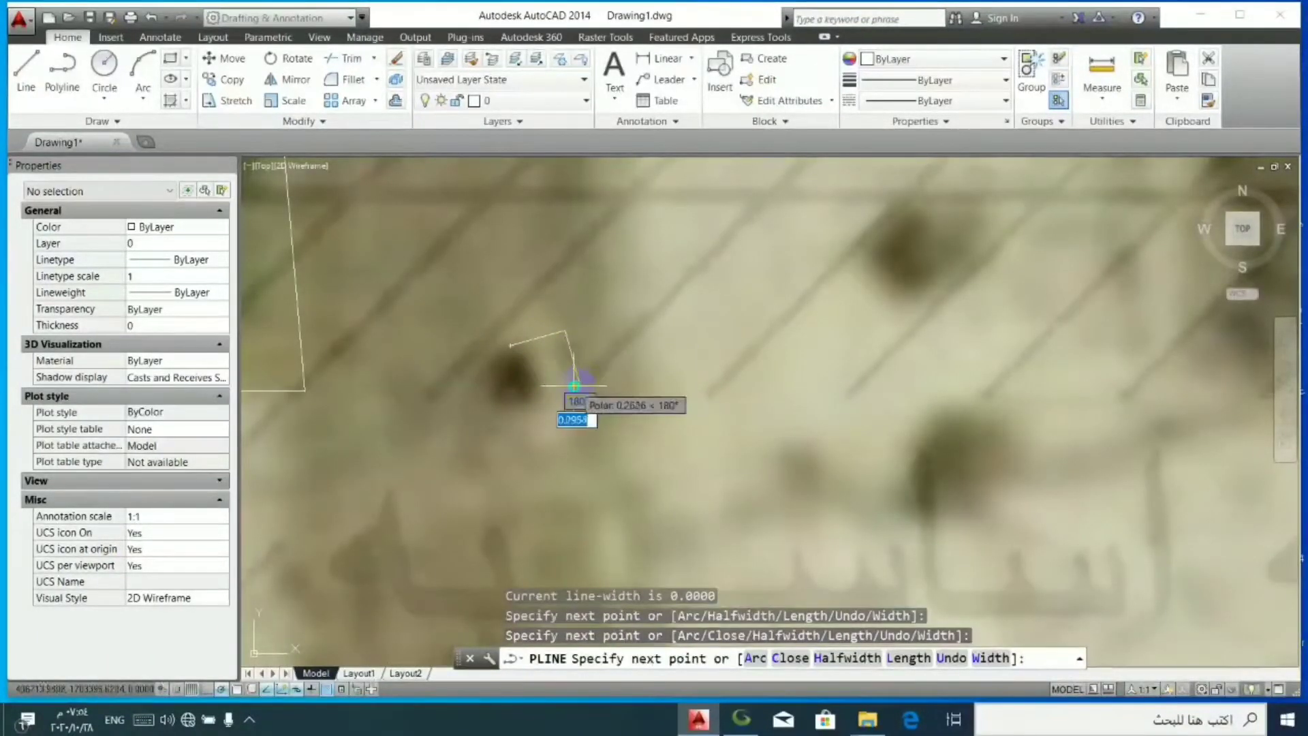
pyautogui.rightClick(597, 393)
pyautogui.click(653, 402)
pyautogui.scroll(-10, 579, 403)
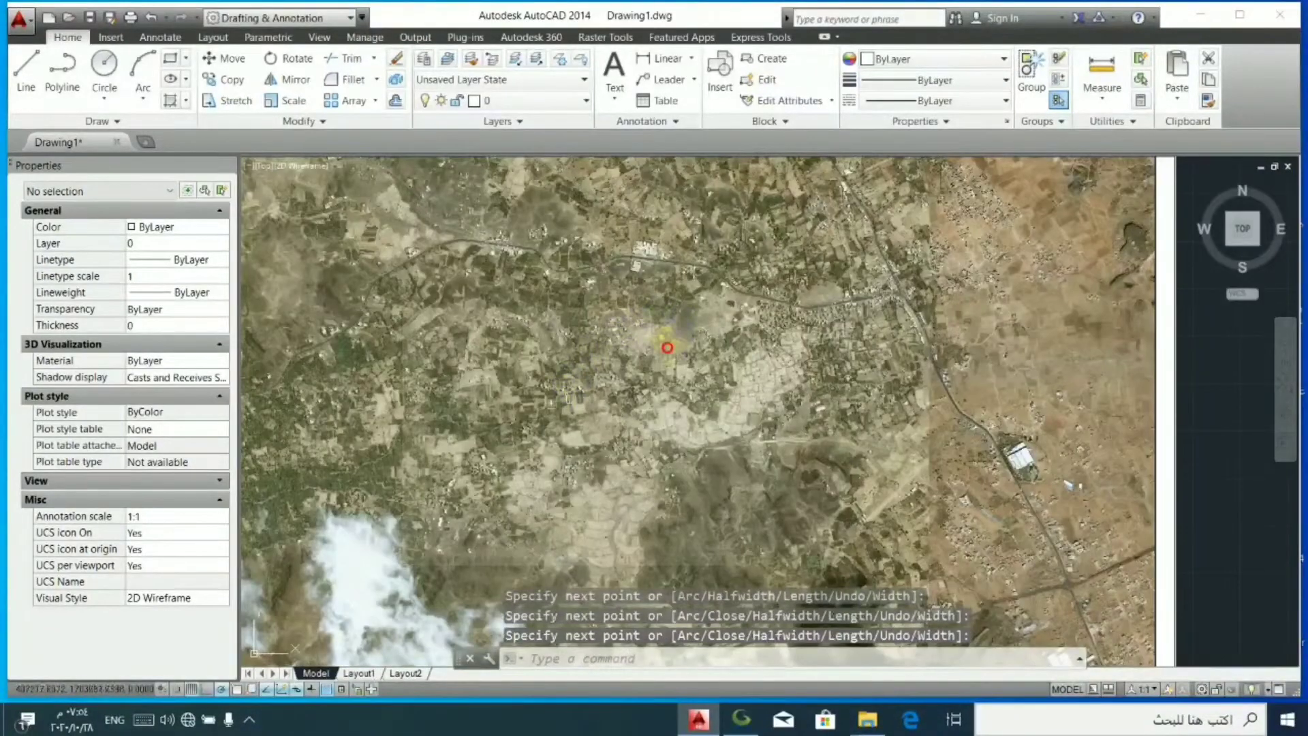
# - Copy all nine traced objects to the clipboard with a base point at the south-east corner of the white-roofed house's outline
pyautogui.click(675, 348)
pyautogui.click(477, 450)
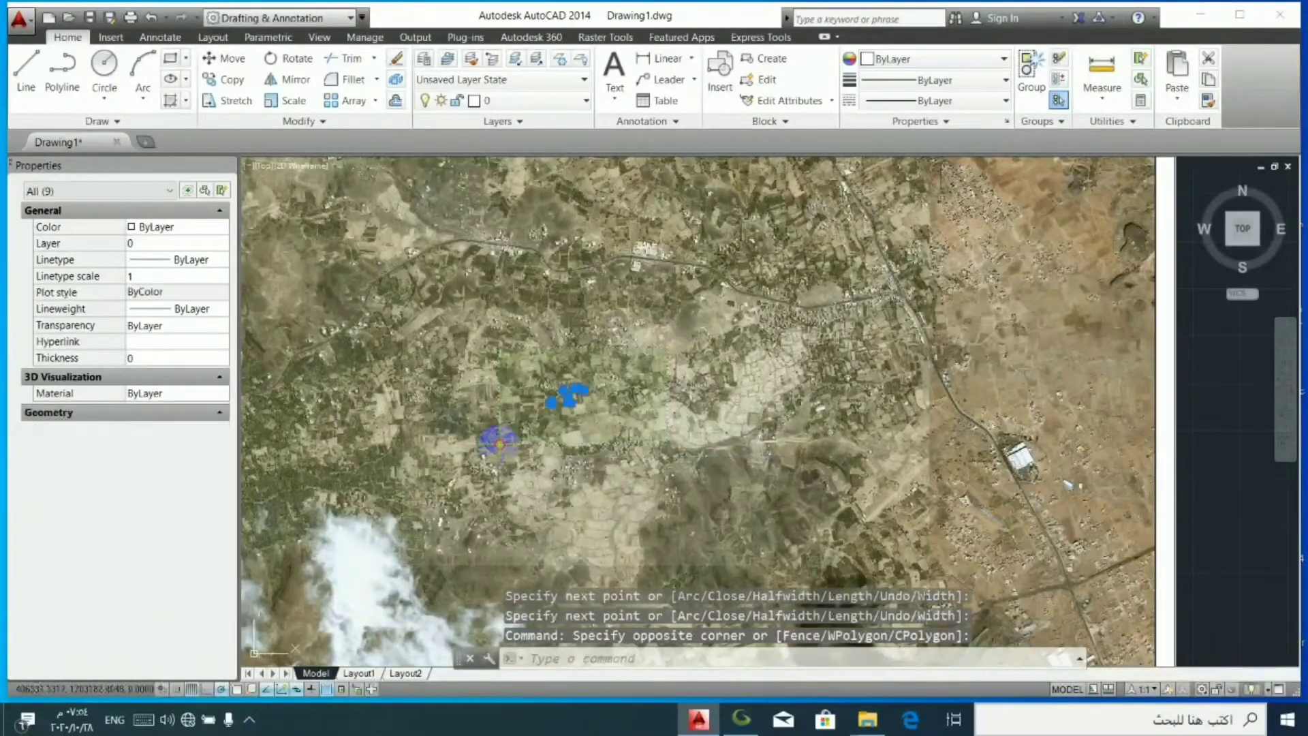
pyautogui.scroll(4, 550, 399)
pyautogui.rightClick(545, 392)
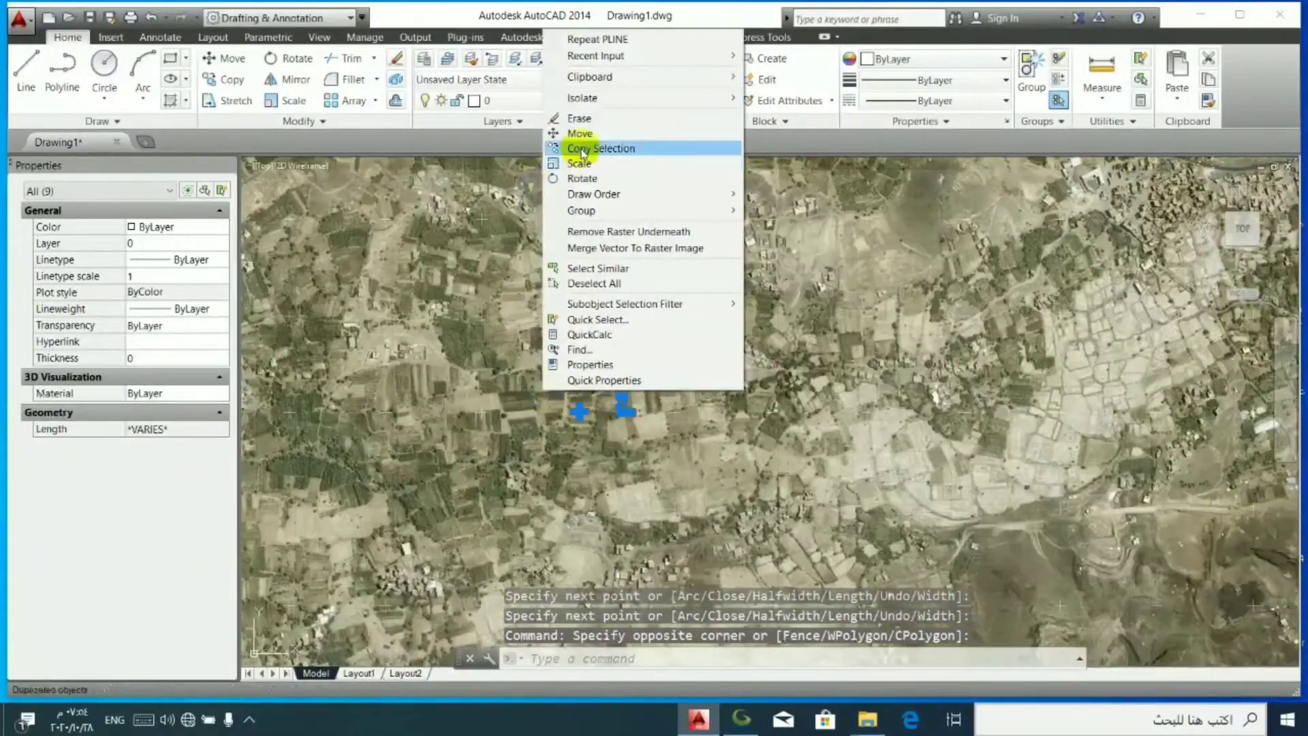
pyautogui.moveTo(592, 79)
pyautogui.click(453, 103)
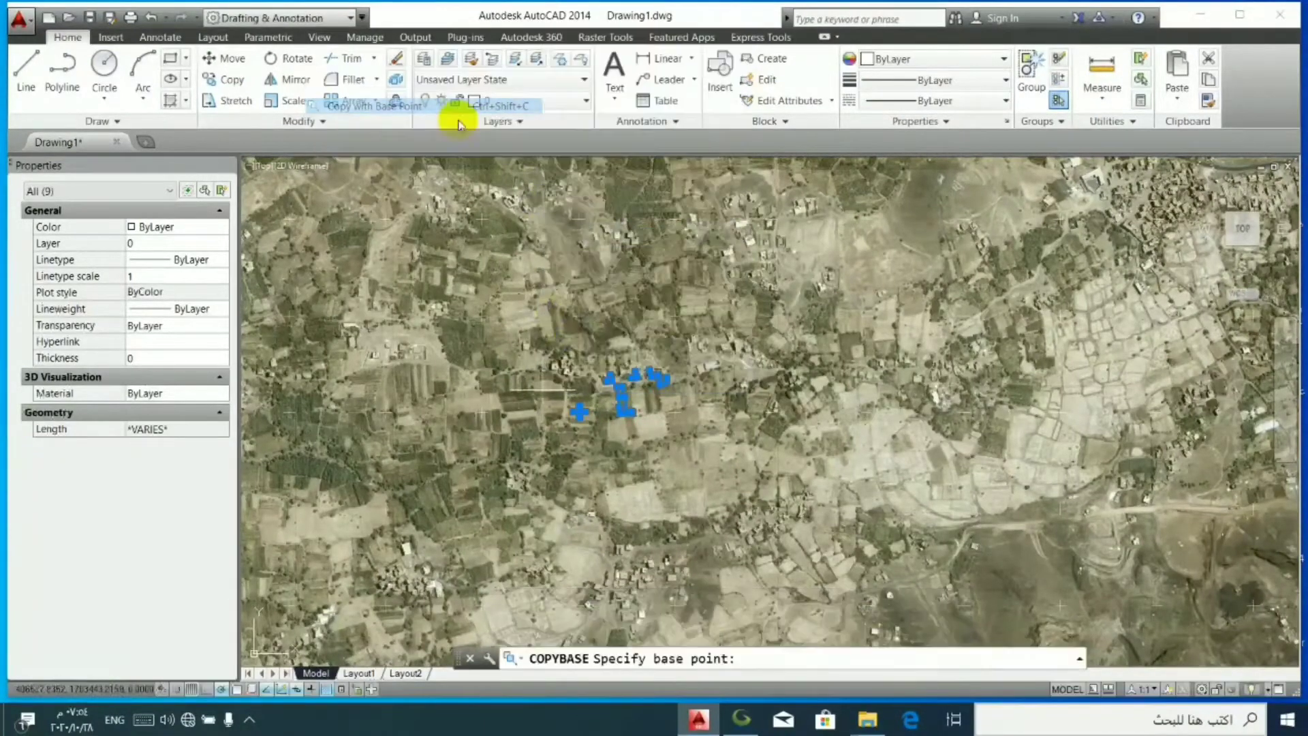
pyautogui.scroll(6, 613, 358)
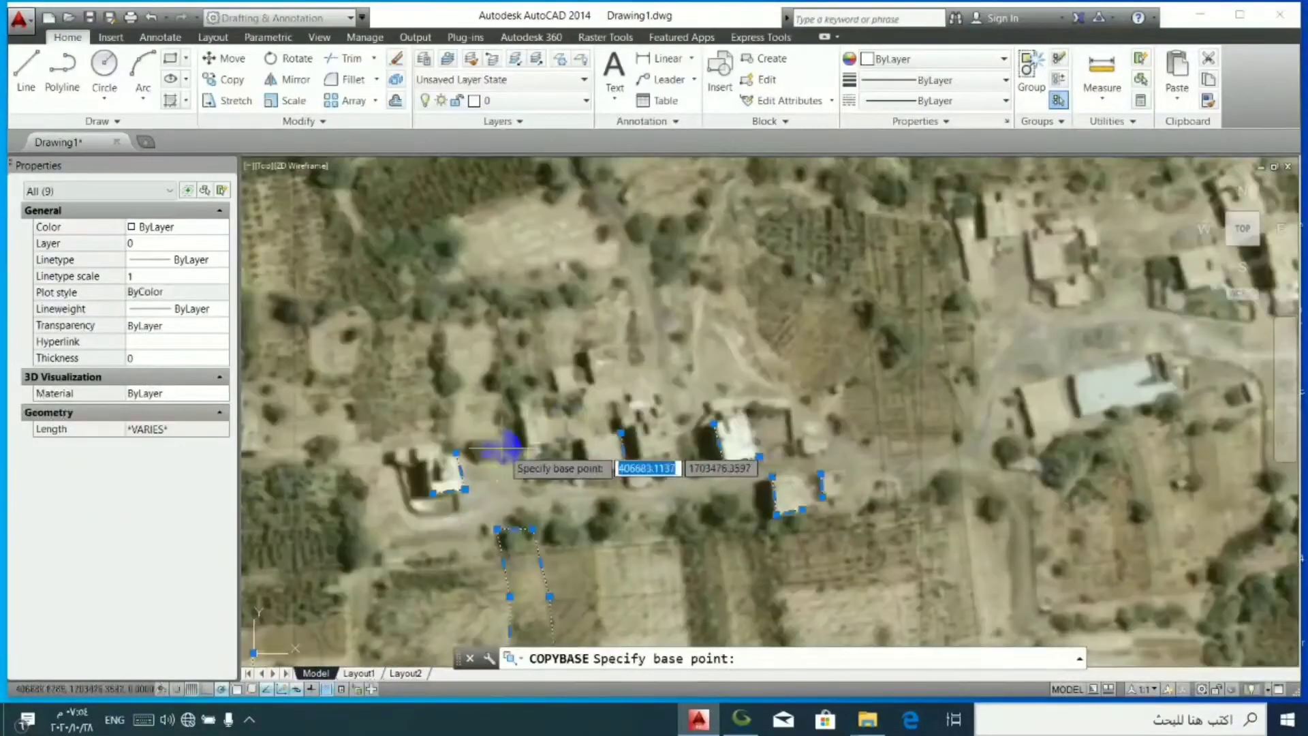
pyautogui.click(455, 489)
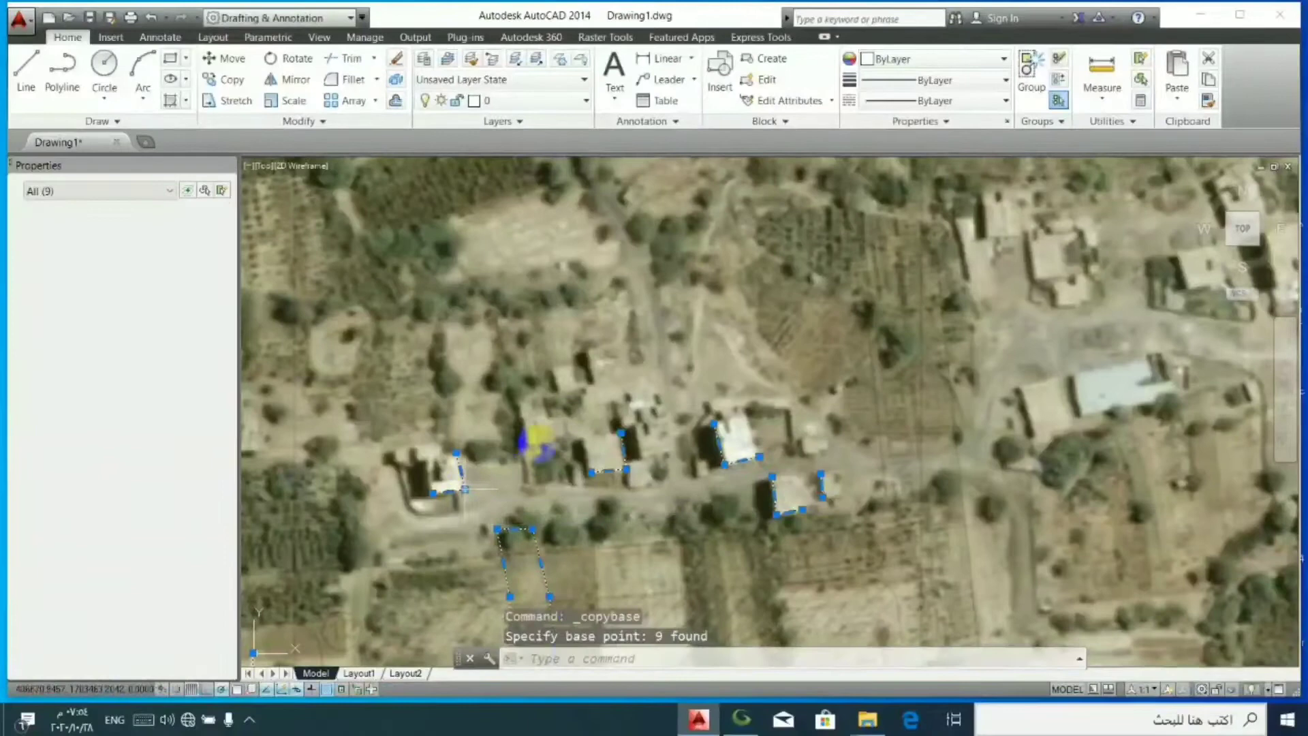
# - Paste the copied linework as a block in the empty area east of the imagery
pyautogui.rightClick(587, 373)
pyautogui.moveTo(674, 62)
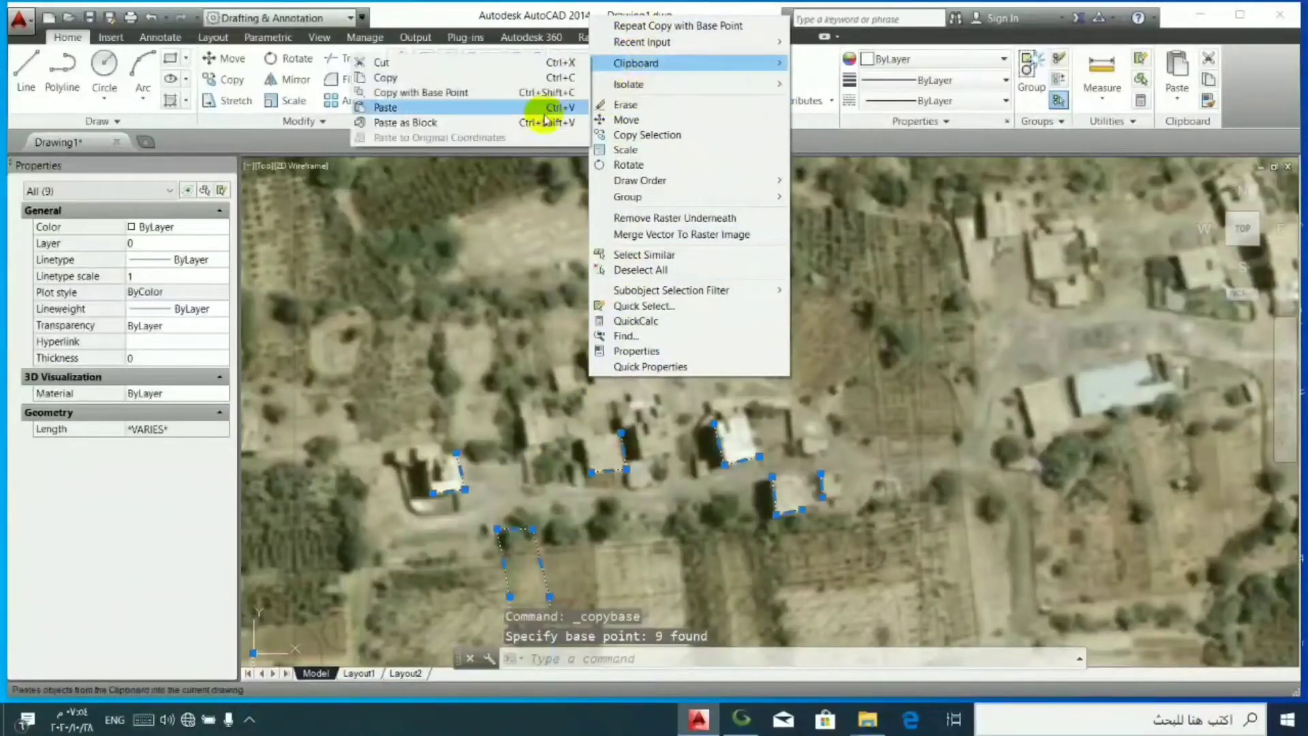
pyautogui.click(524, 122)
pyautogui.scroll(-10, 477, 439)
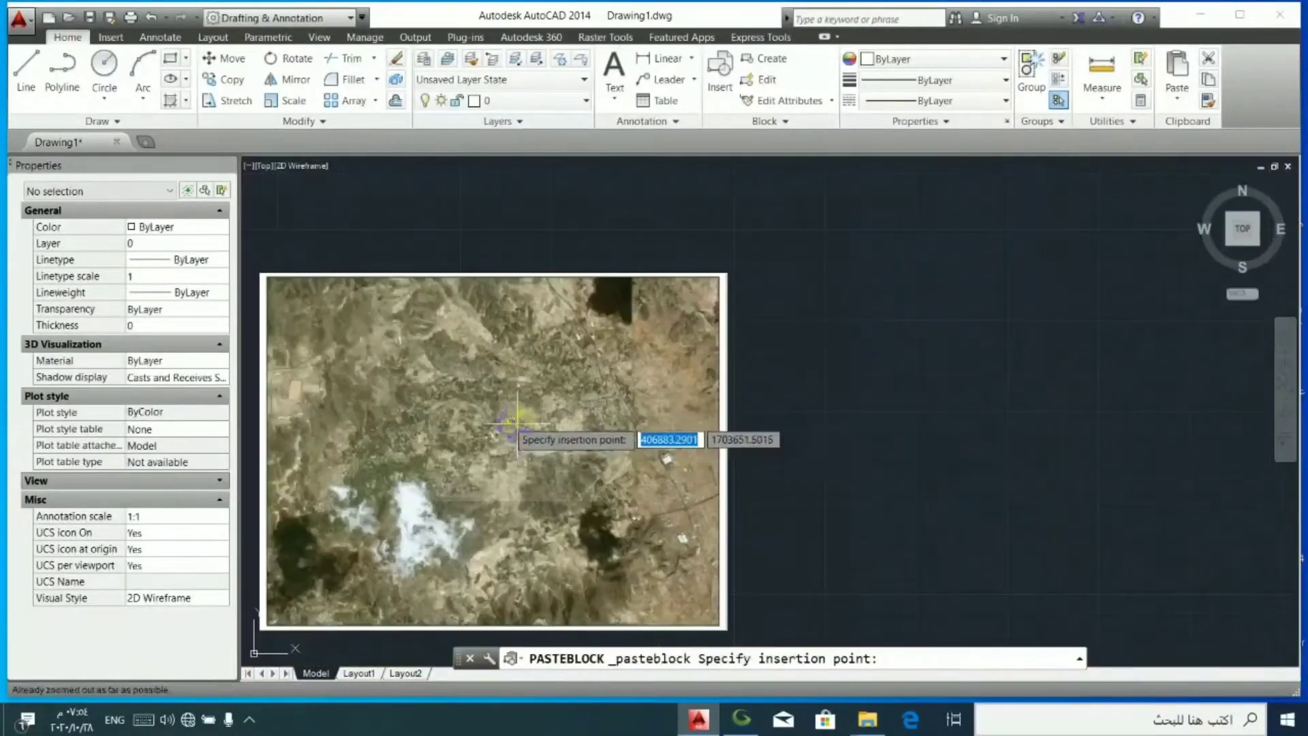
pyautogui.click(964, 397)
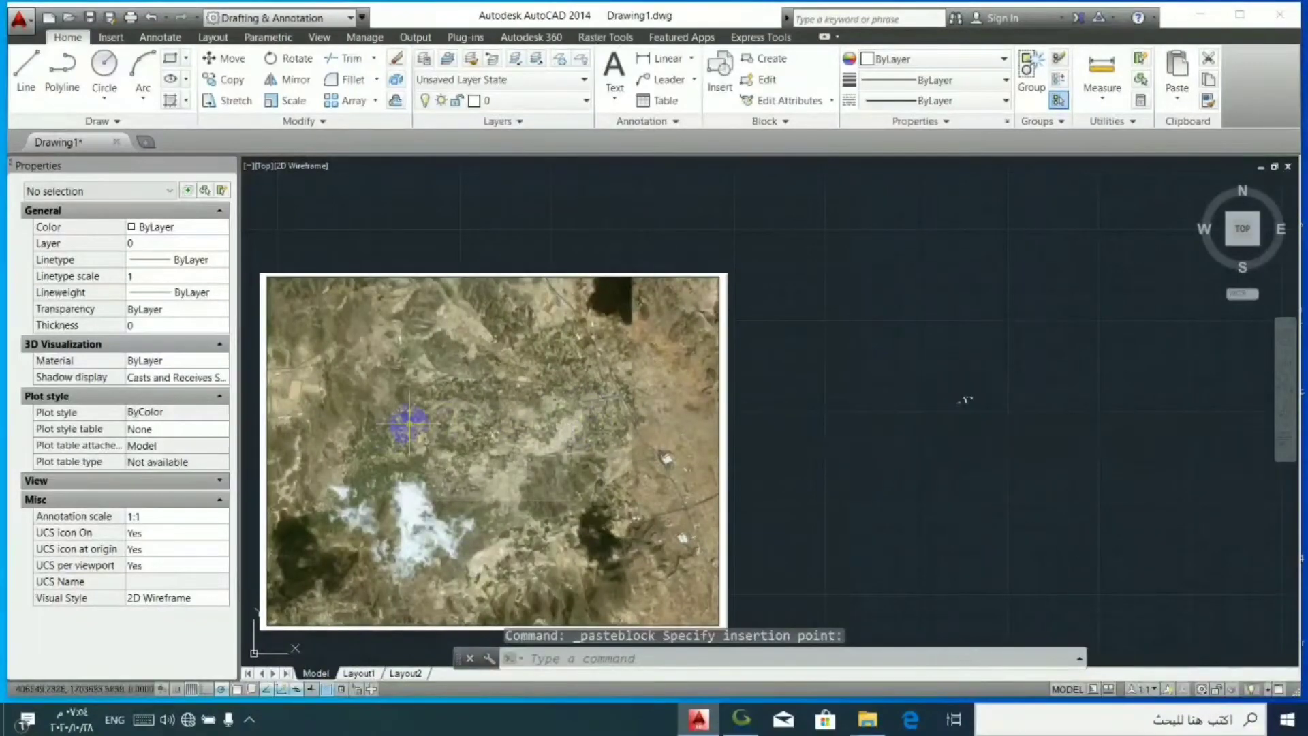
# - Erase the nine original traced objects from the imagery
pyautogui.scroll(5, 422, 422)
pyautogui.click(508, 394)
pyautogui.click(687, 512)
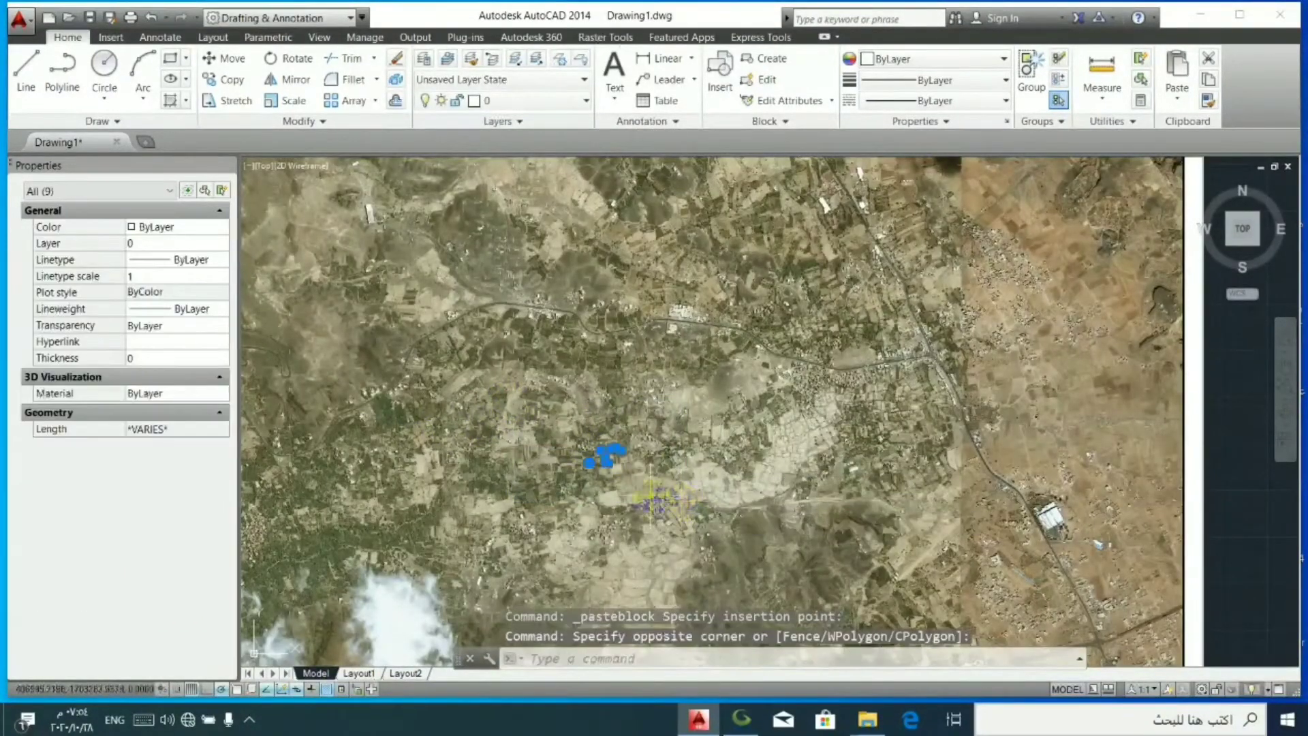
pyautogui.press('Delete')
# - Rotate the pasted block 90° about a point beside its northwesternmost L-shaped outline
pyautogui.scroll(-5, 606, 455)
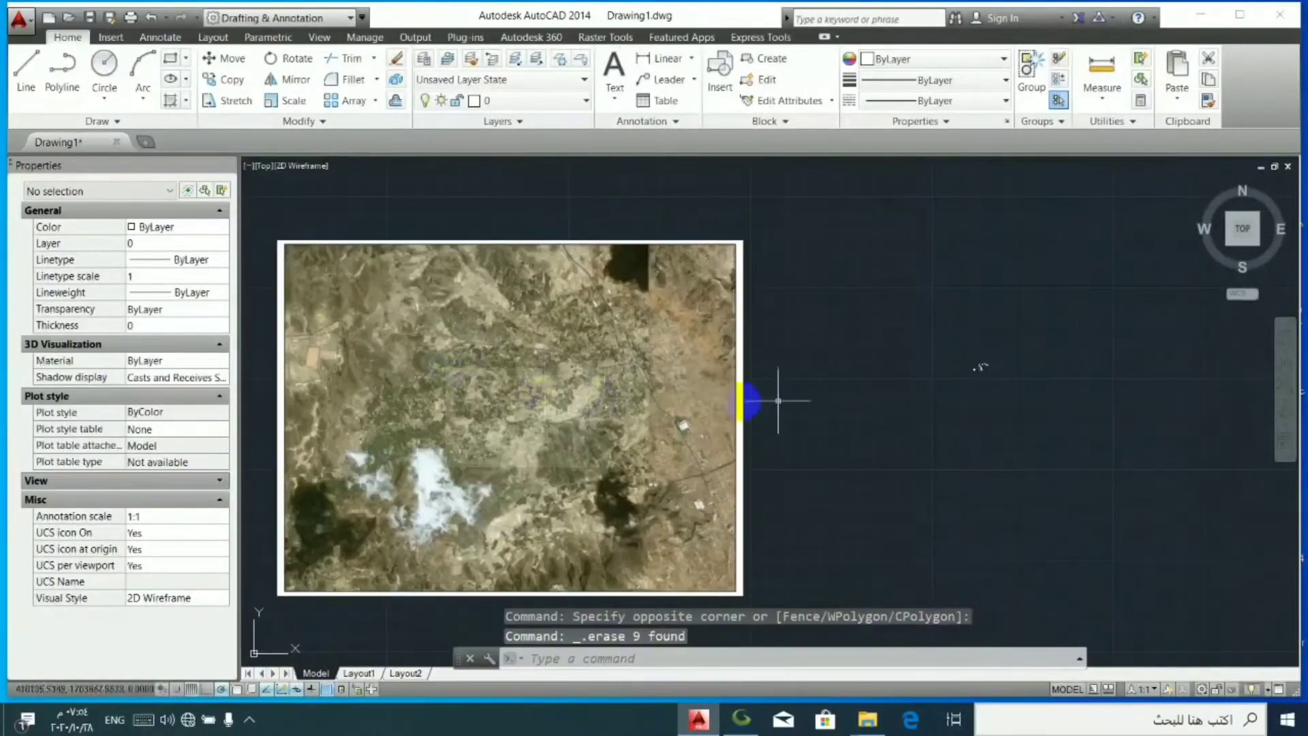
pyautogui.scroll(3, 997, 354)
pyautogui.click(963, 400)
pyautogui.click(763, 380)
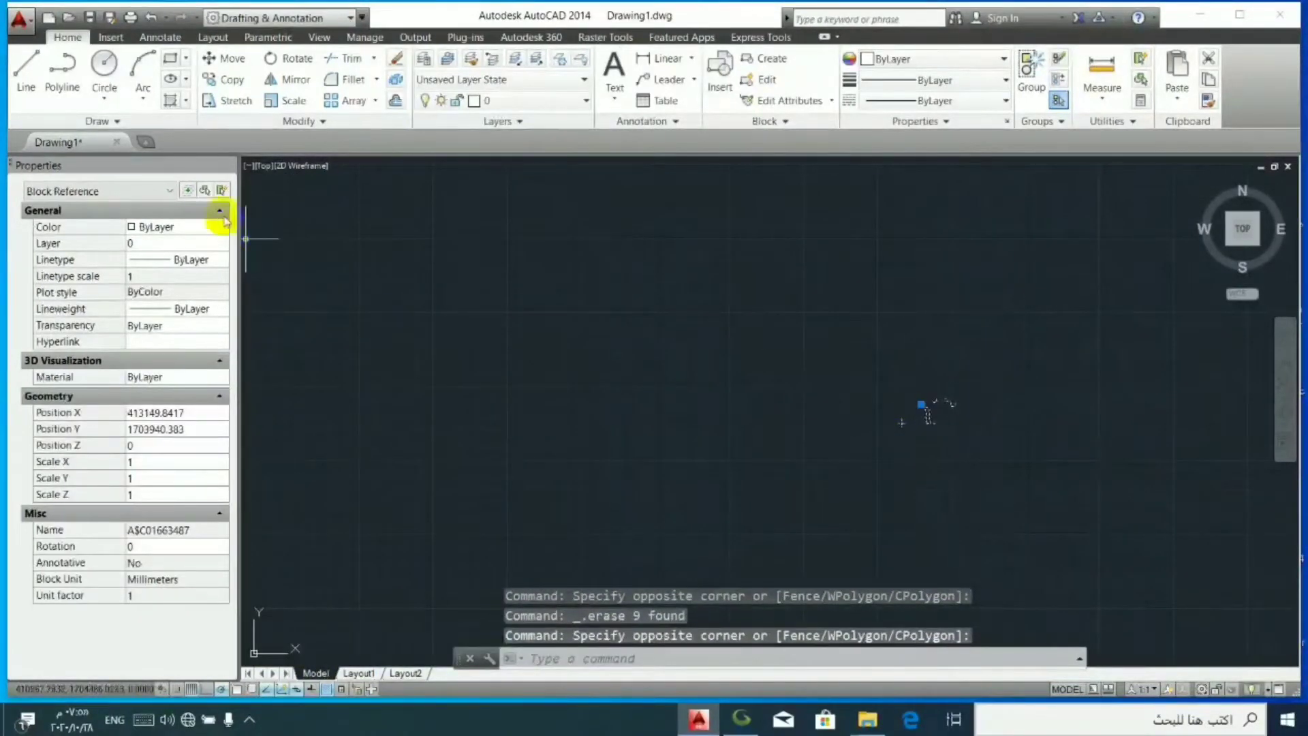
pyautogui.click(290, 61)
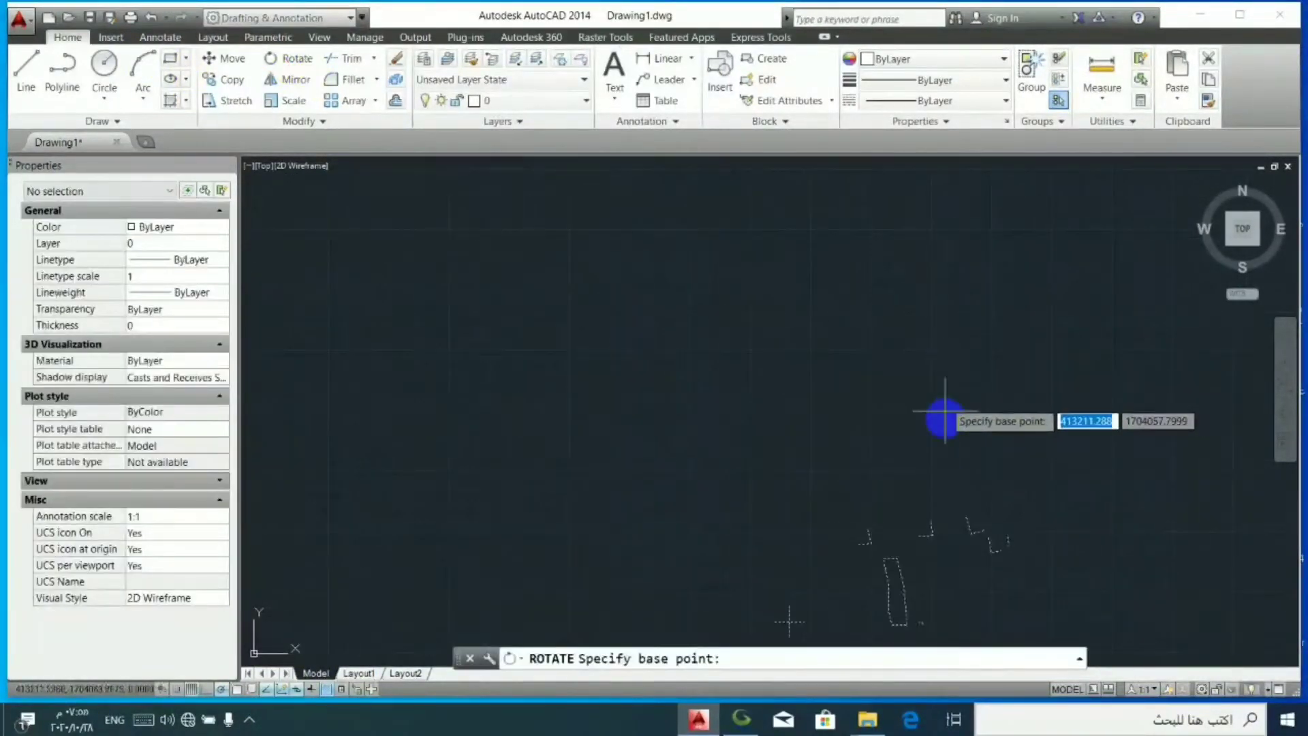
pyautogui.click(879, 545)
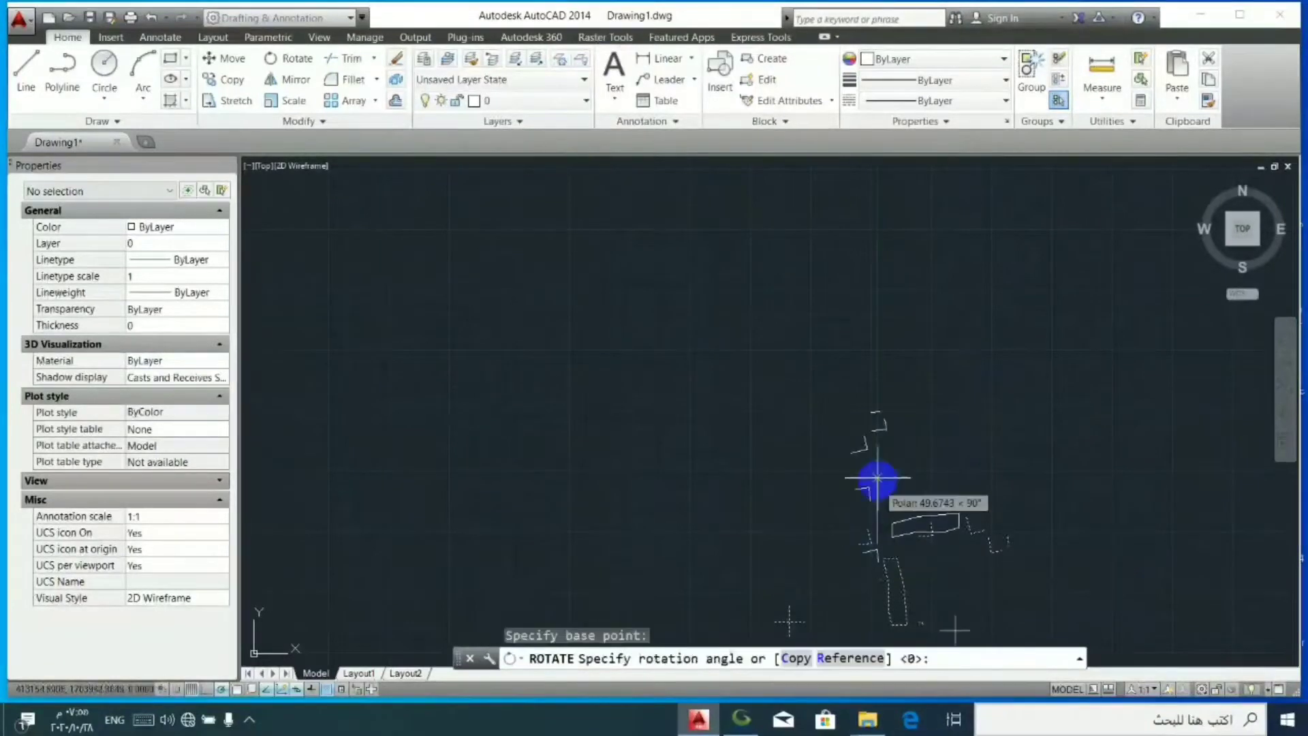
pyautogui.click(892, 458)
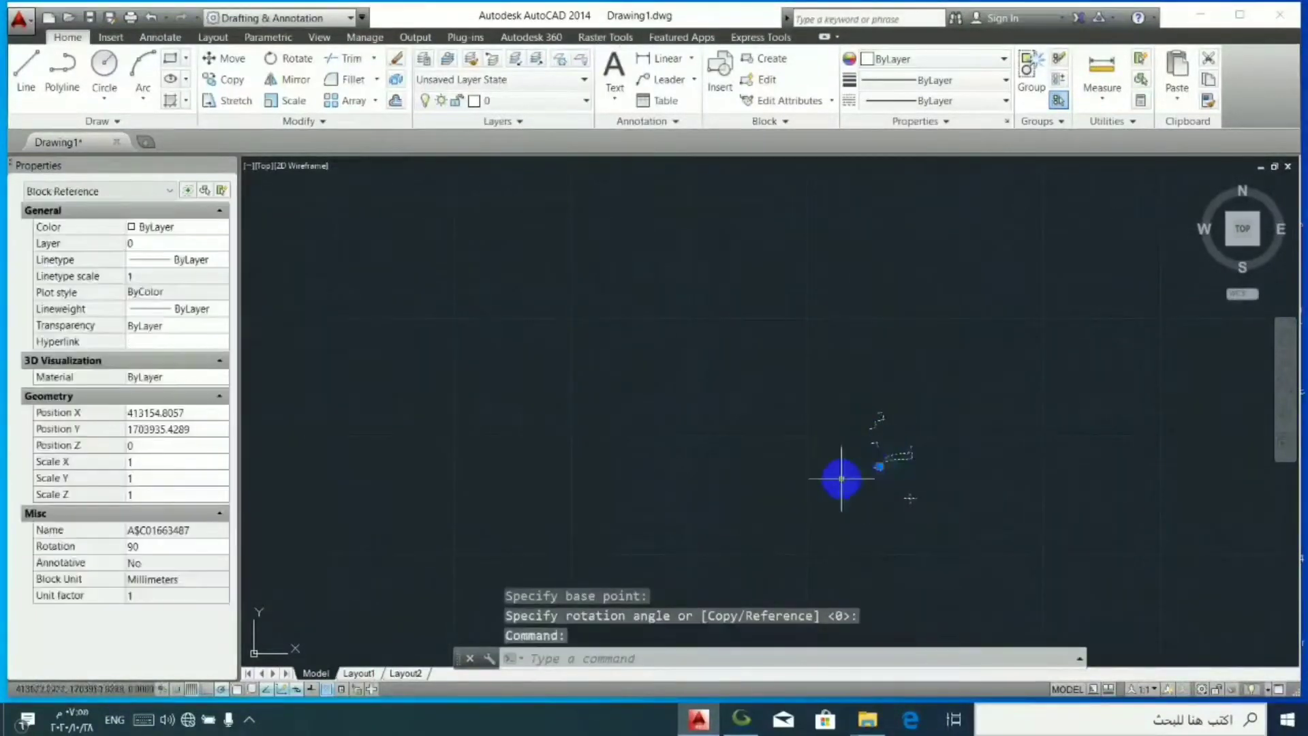
# - Rotate the block further about a point near its insertion corner, to a rotation of about 284°
pyautogui.click(280, 60)
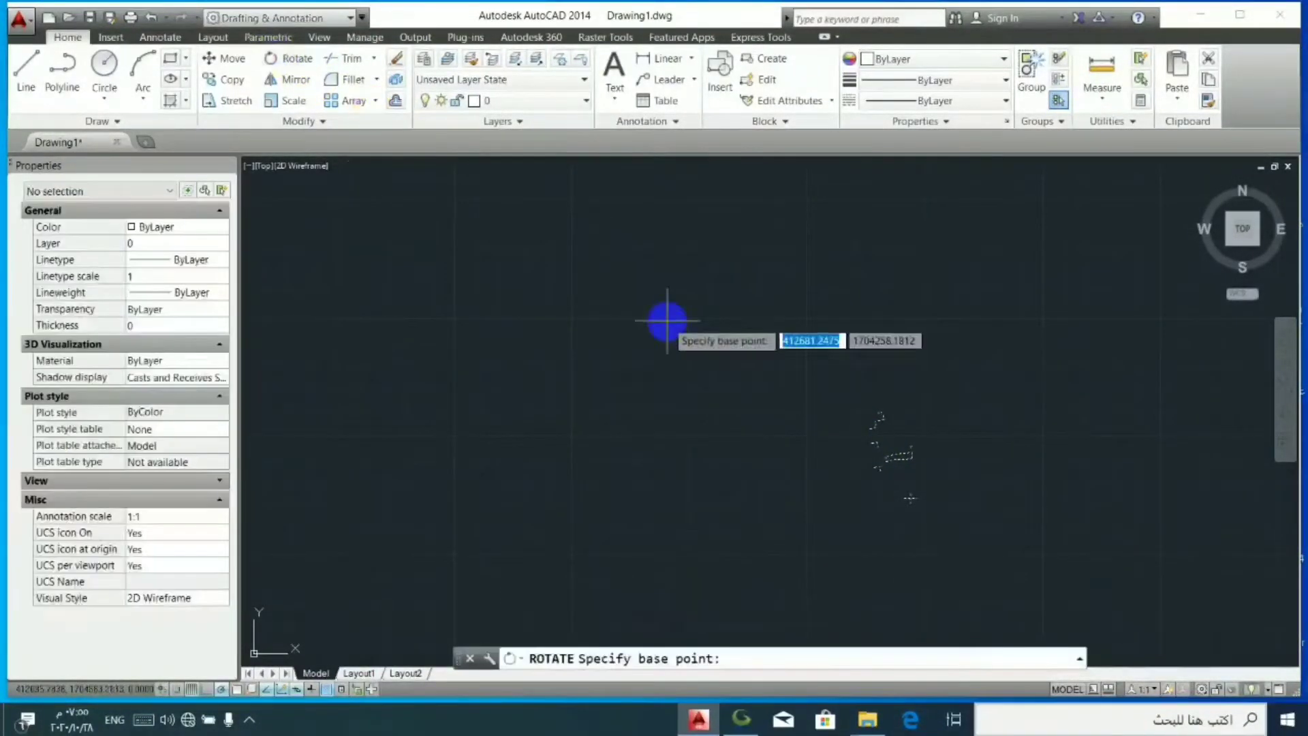
pyautogui.click(878, 470)
pyautogui.click(619, 543)
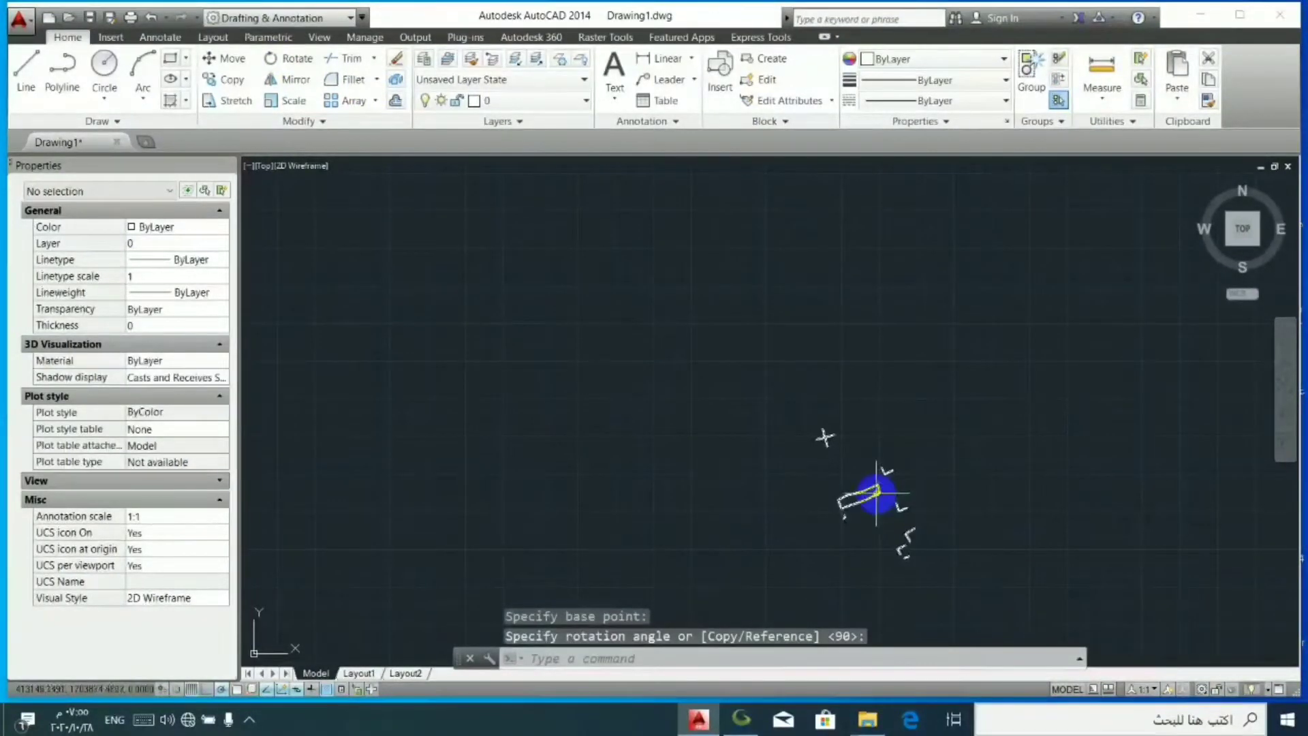
pyautogui.click(825, 436)
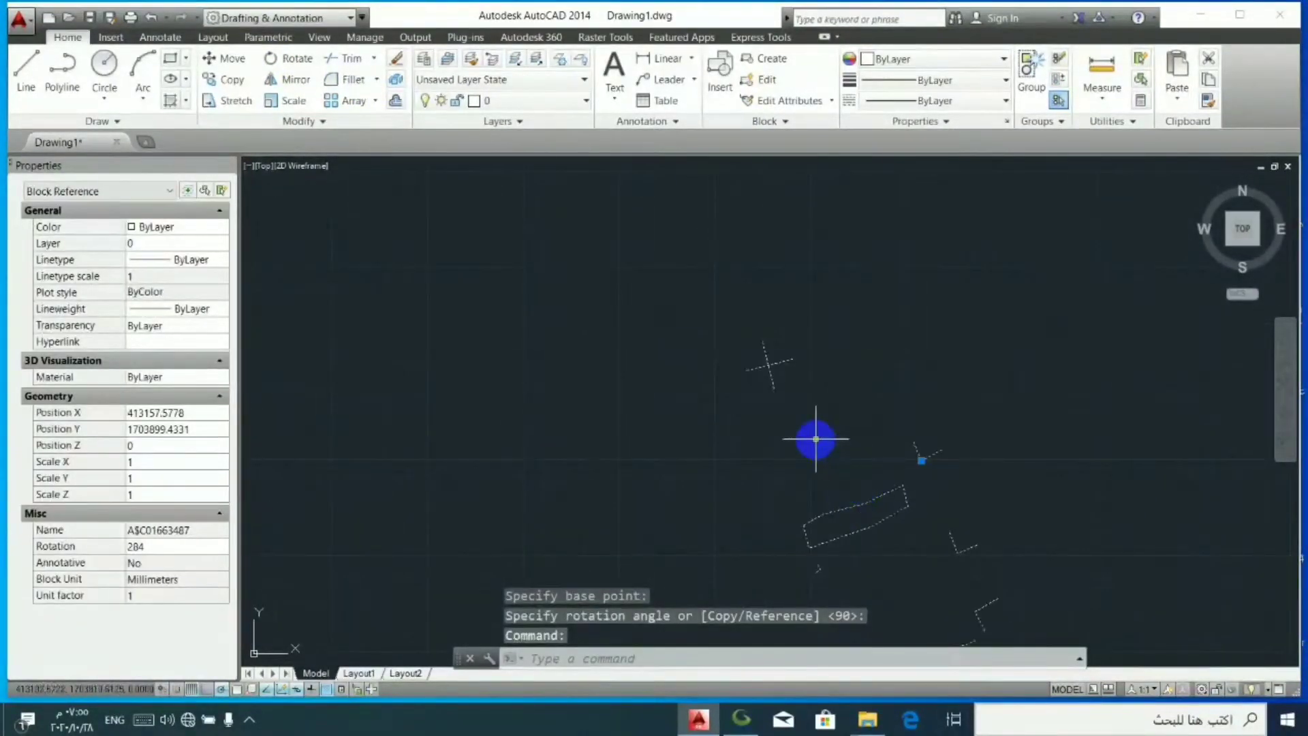
pyautogui.press('Escape')
# - Begin a Copy of the rotated block, using the corner of the small L-shaped mark beside the strip outline as base point
pyautogui.click(965, 470)
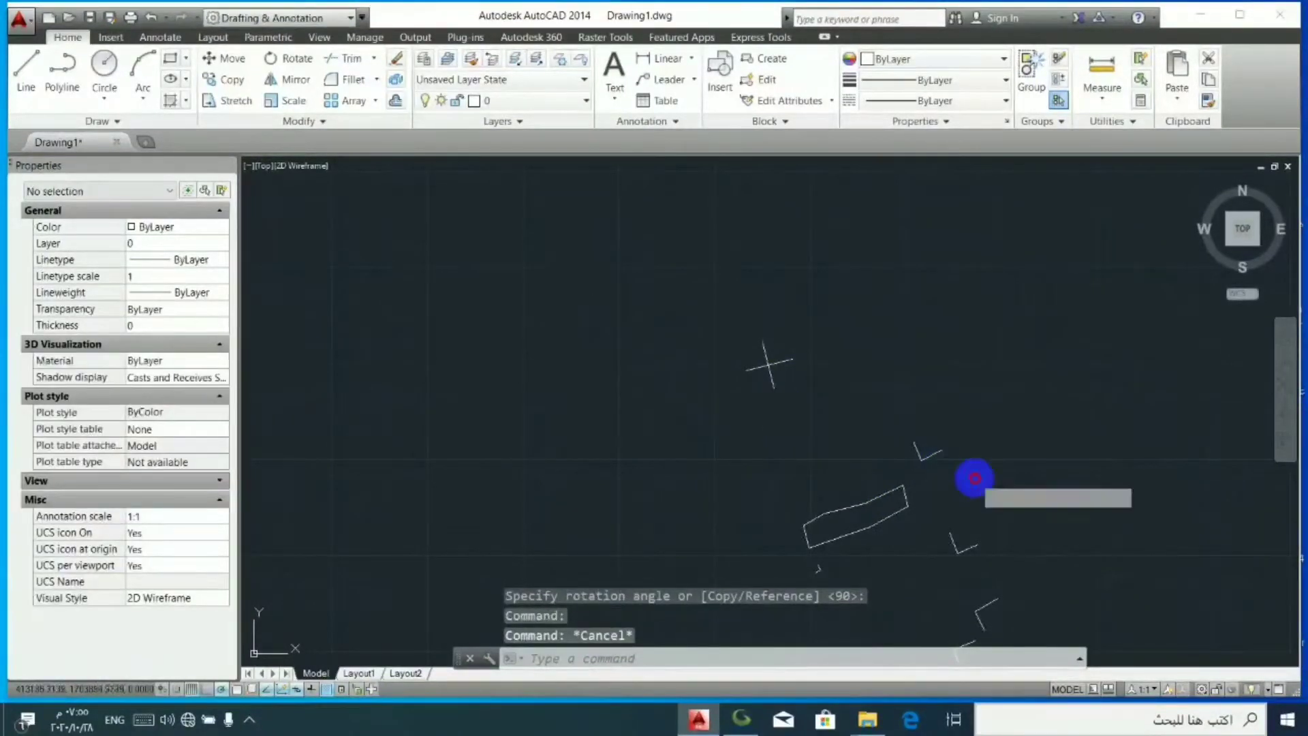
pyautogui.click(874, 456)
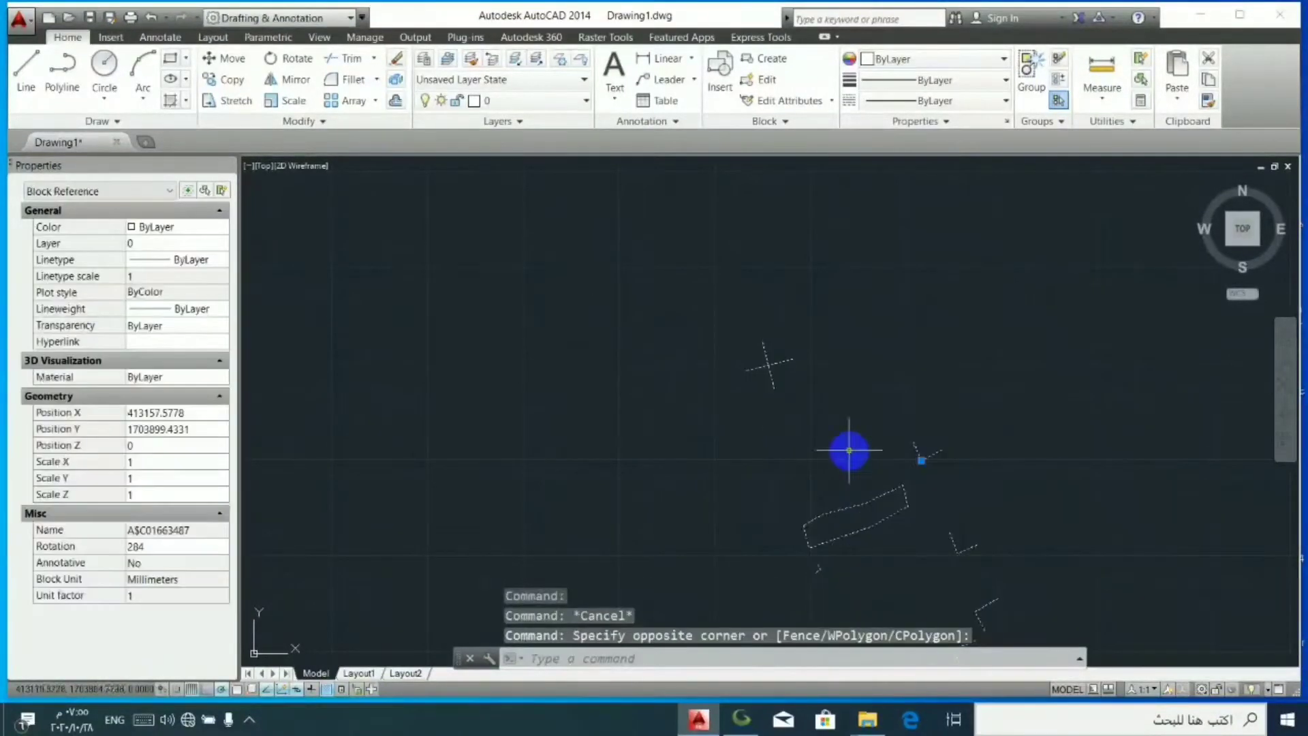
pyautogui.click(232, 81)
pyautogui.scroll(5, 818, 554)
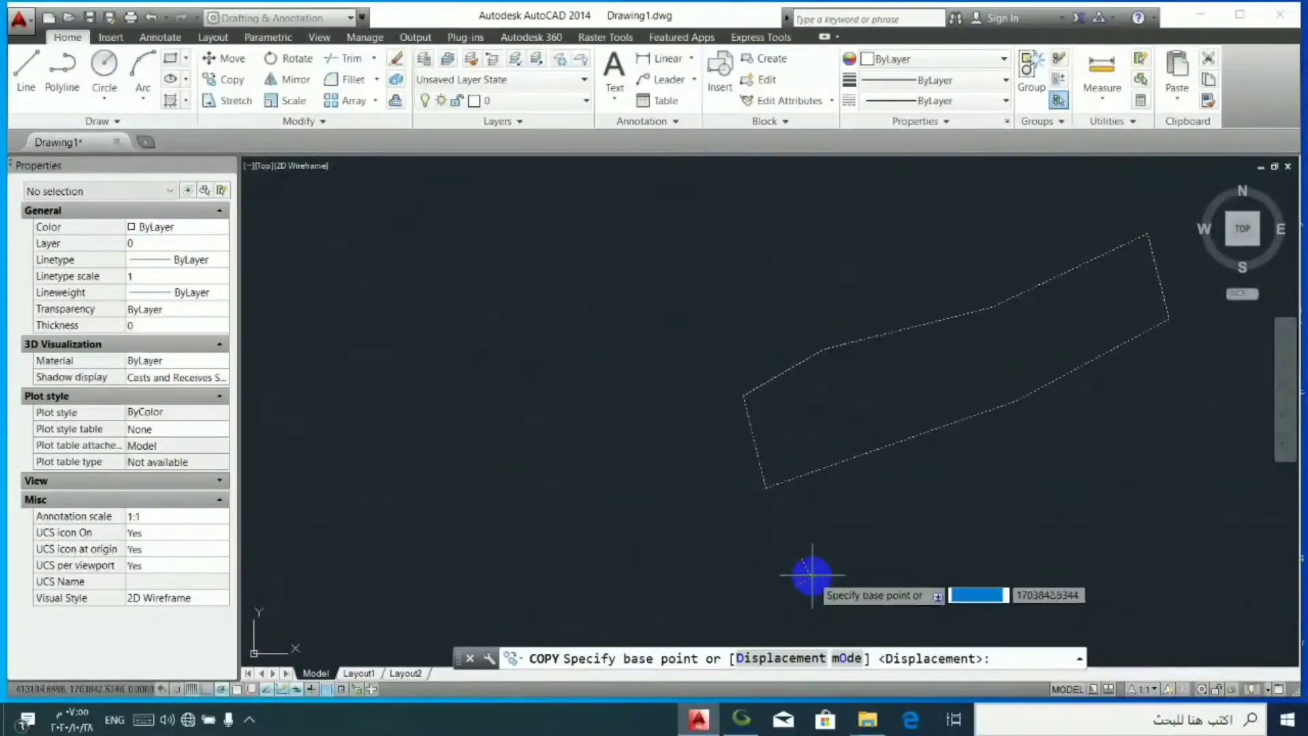
pyautogui.click(812, 579)
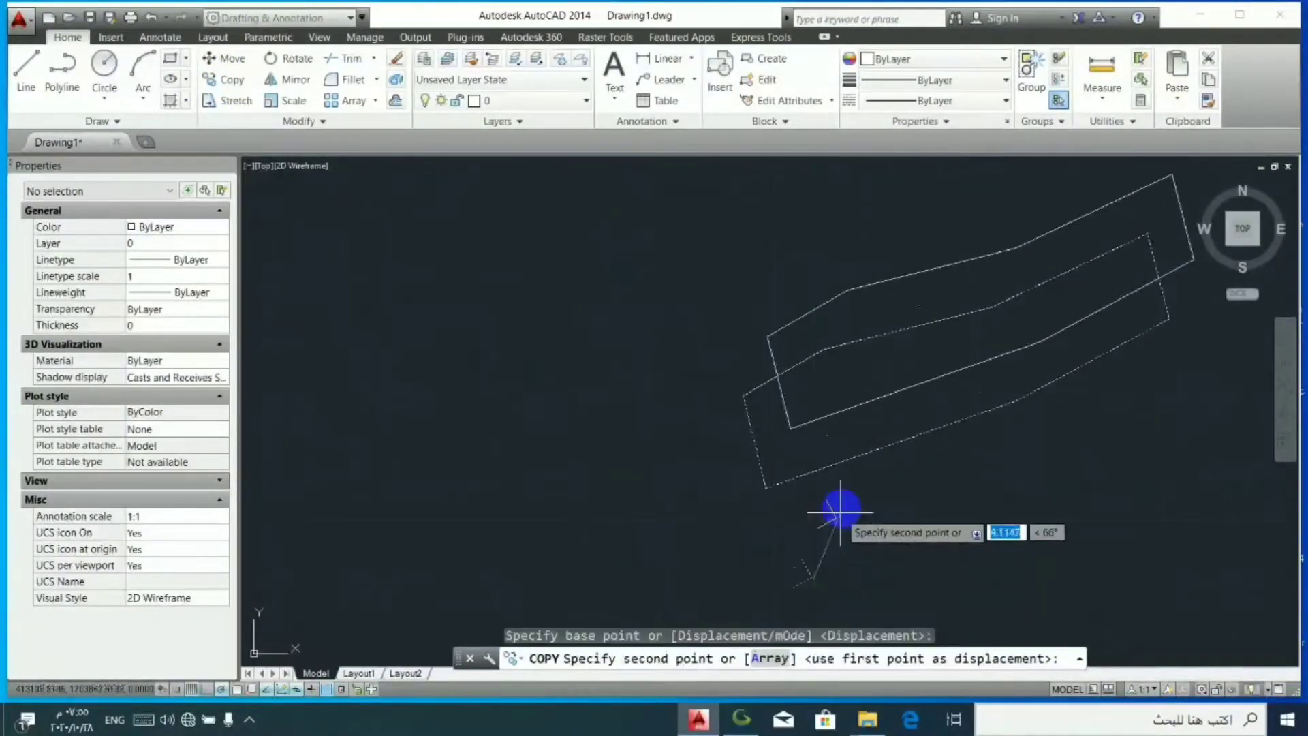
# - Place the block's copy on the hora imagery, with the L-mark corner on the small dark bush in the brown strip above the 1.7 ha label
pyautogui.scroll(-5, 845, 497)
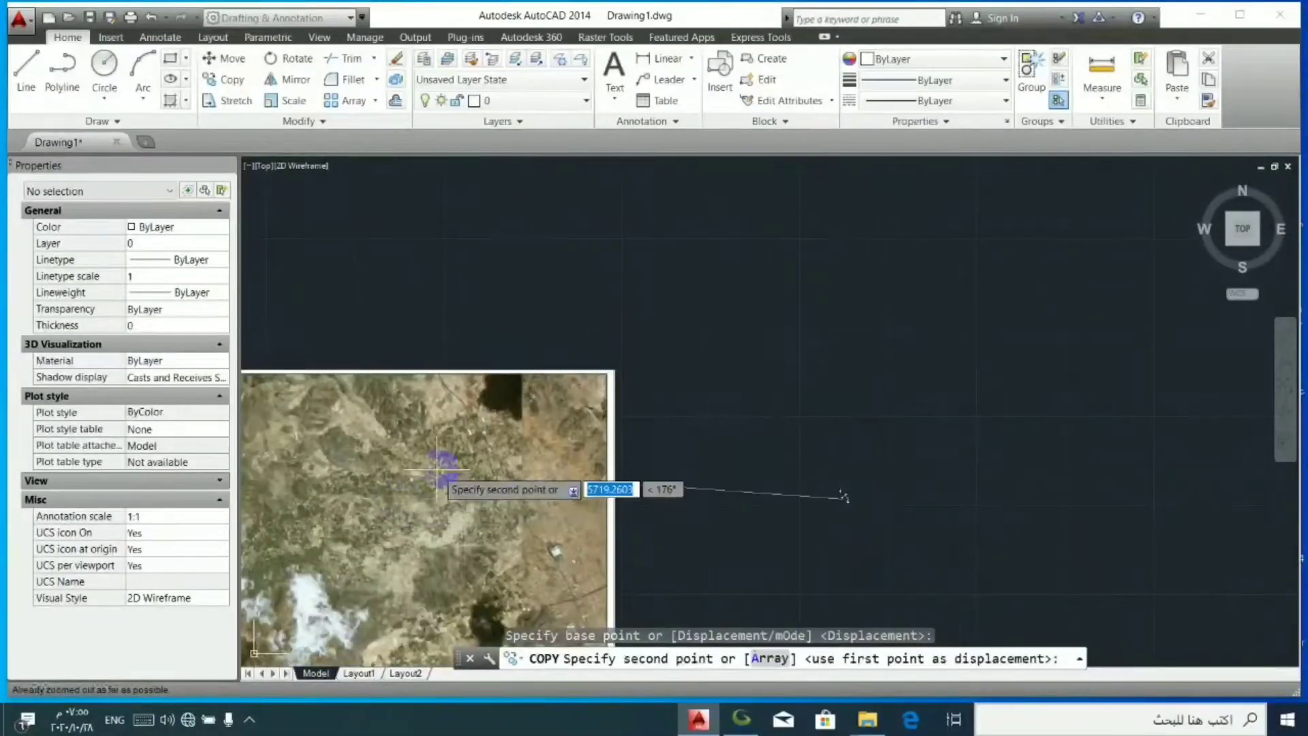
pyautogui.scroll(4, 381, 499)
pyautogui.scroll(5, 382, 499)
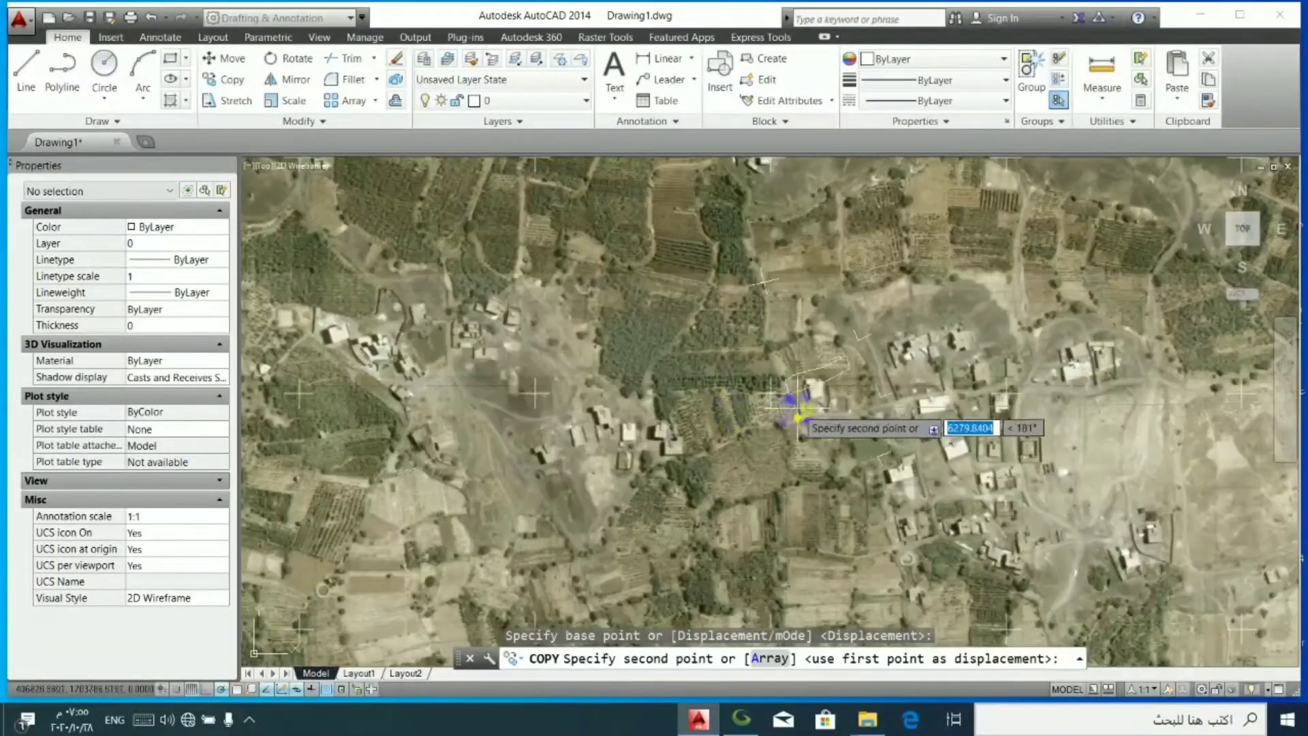
pyautogui.scroll(-2, 592, 436)
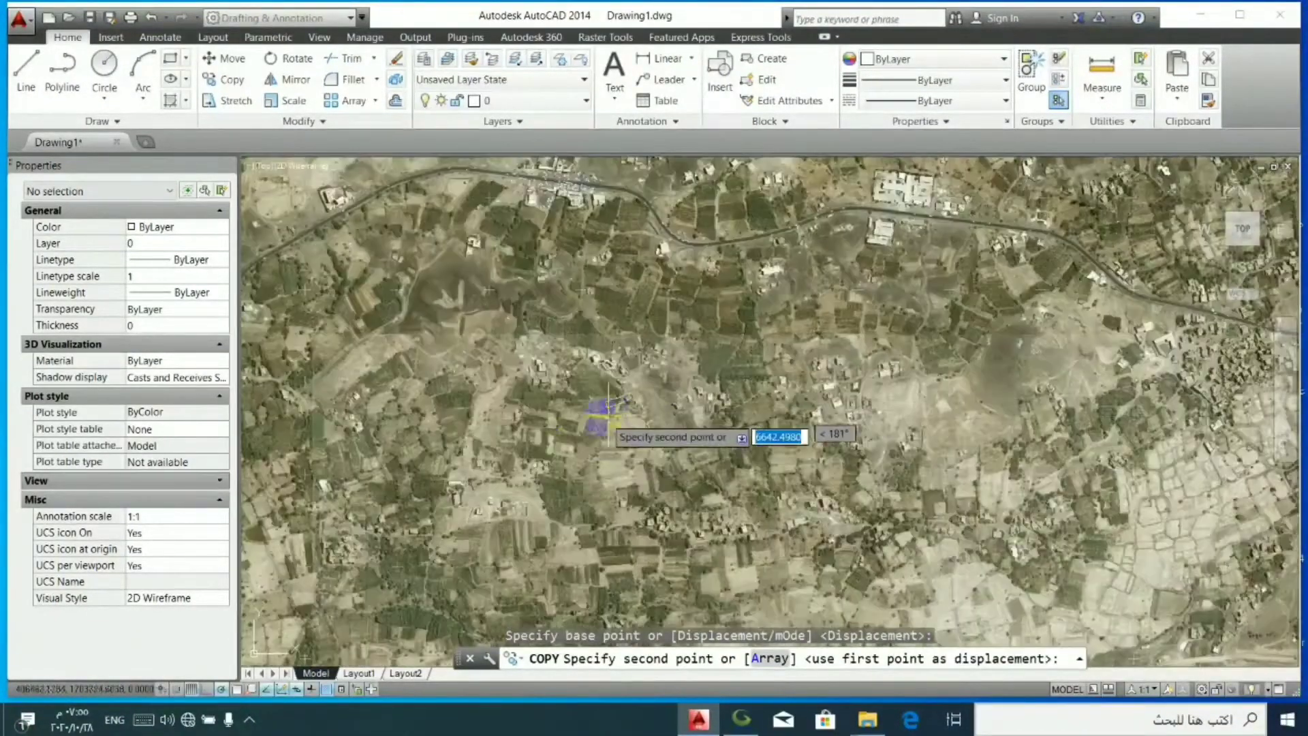
pyautogui.scroll(-2, 516, 436)
pyautogui.scroll(2, 507, 426)
pyautogui.scroll(-2, 421, 376)
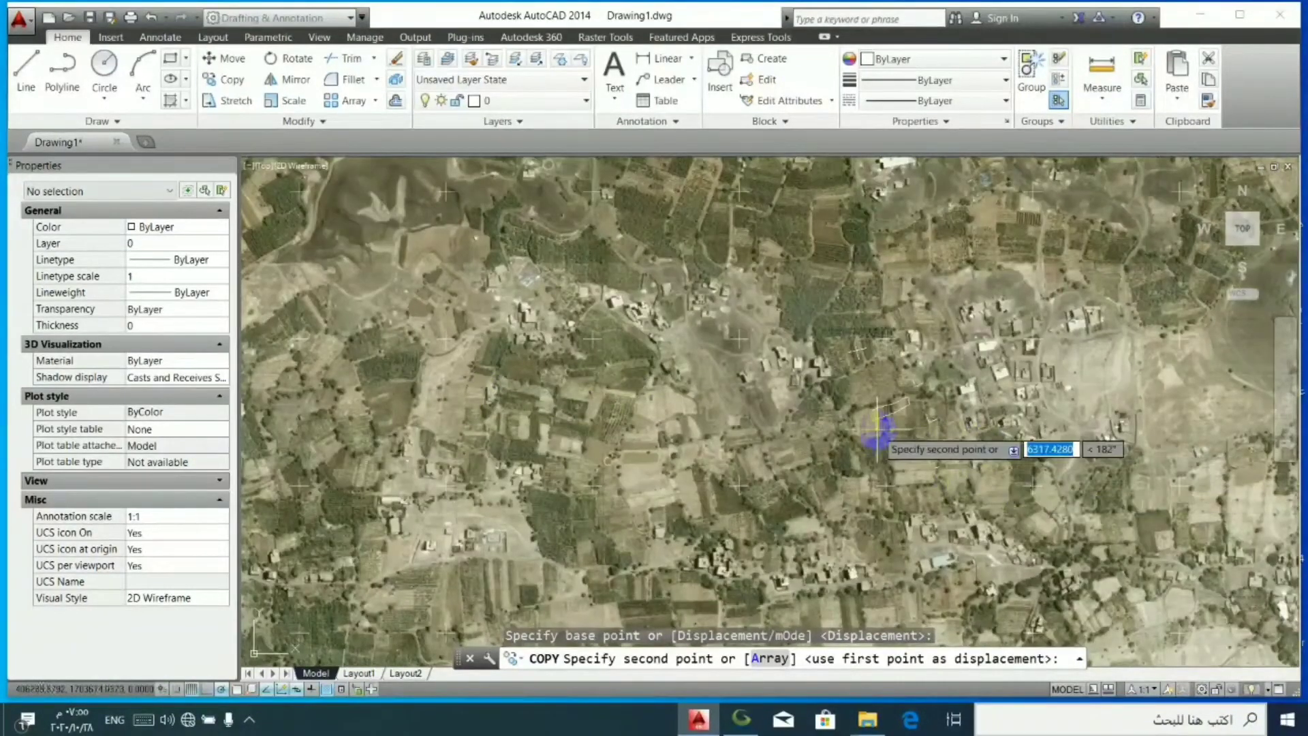
pyautogui.scroll(-1, 716, 428)
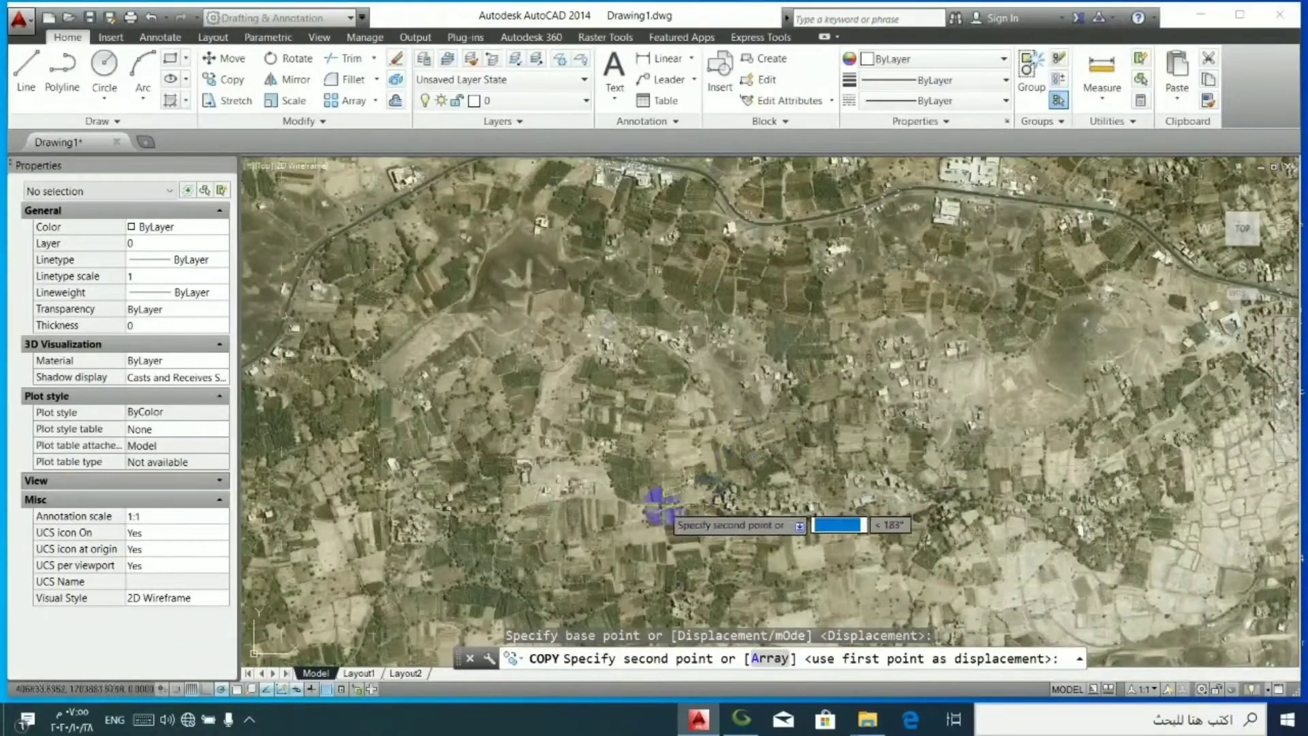
pyautogui.scroll(2, 579, 515)
pyautogui.scroll(-1, 542, 531)
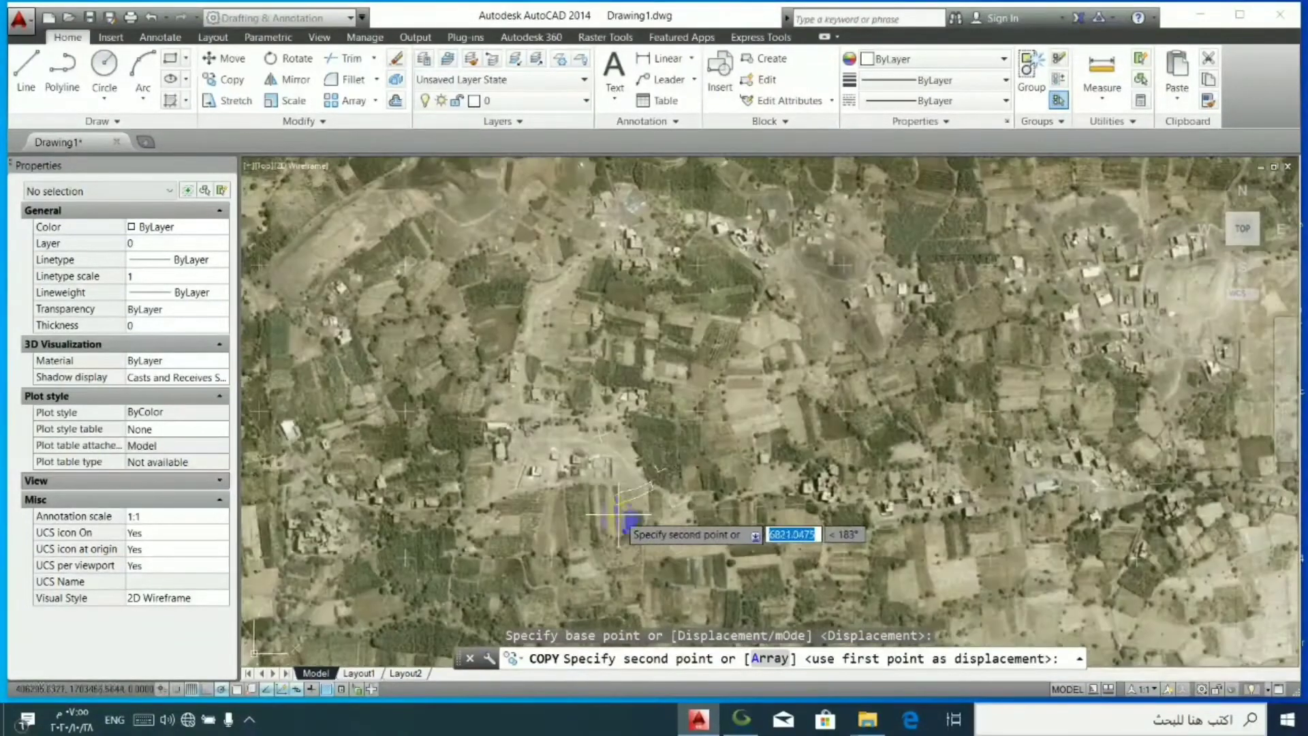
pyautogui.scroll(2, 749, 430)
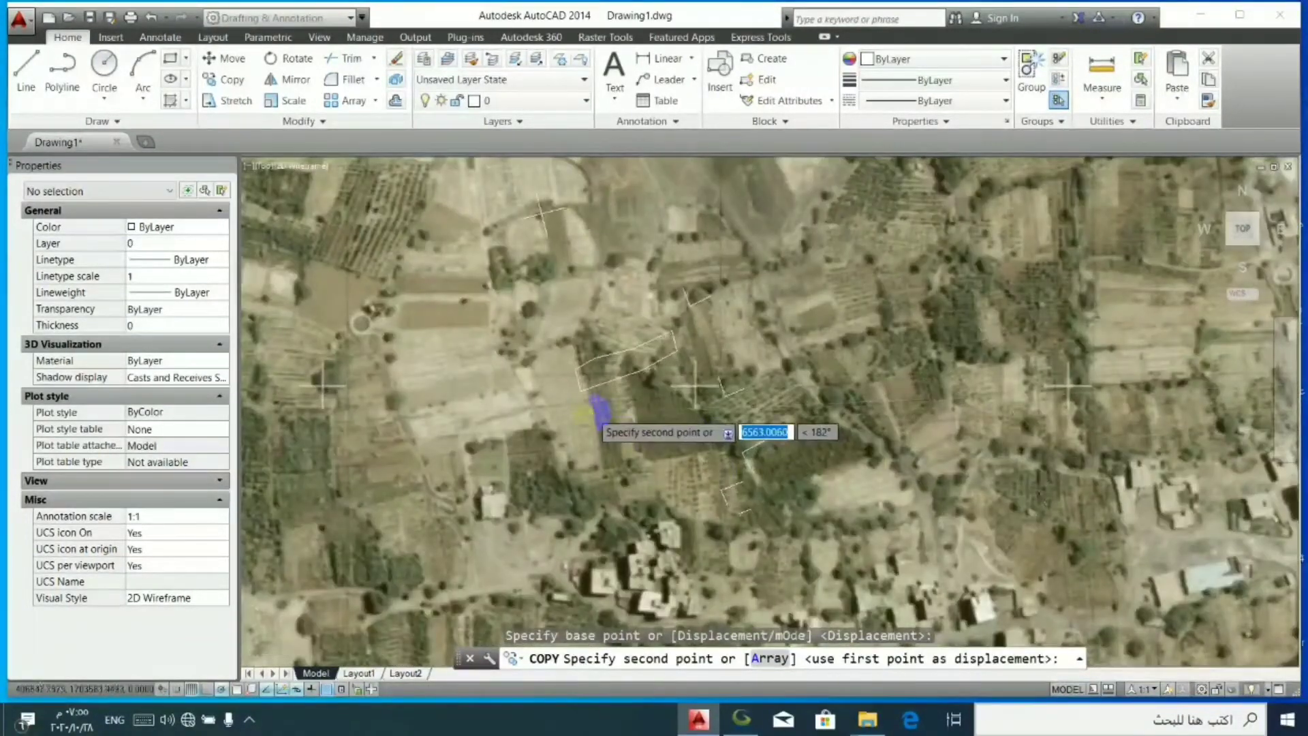
pyautogui.scroll(-1, 606, 450)
pyautogui.scroll(-1, 818, 565)
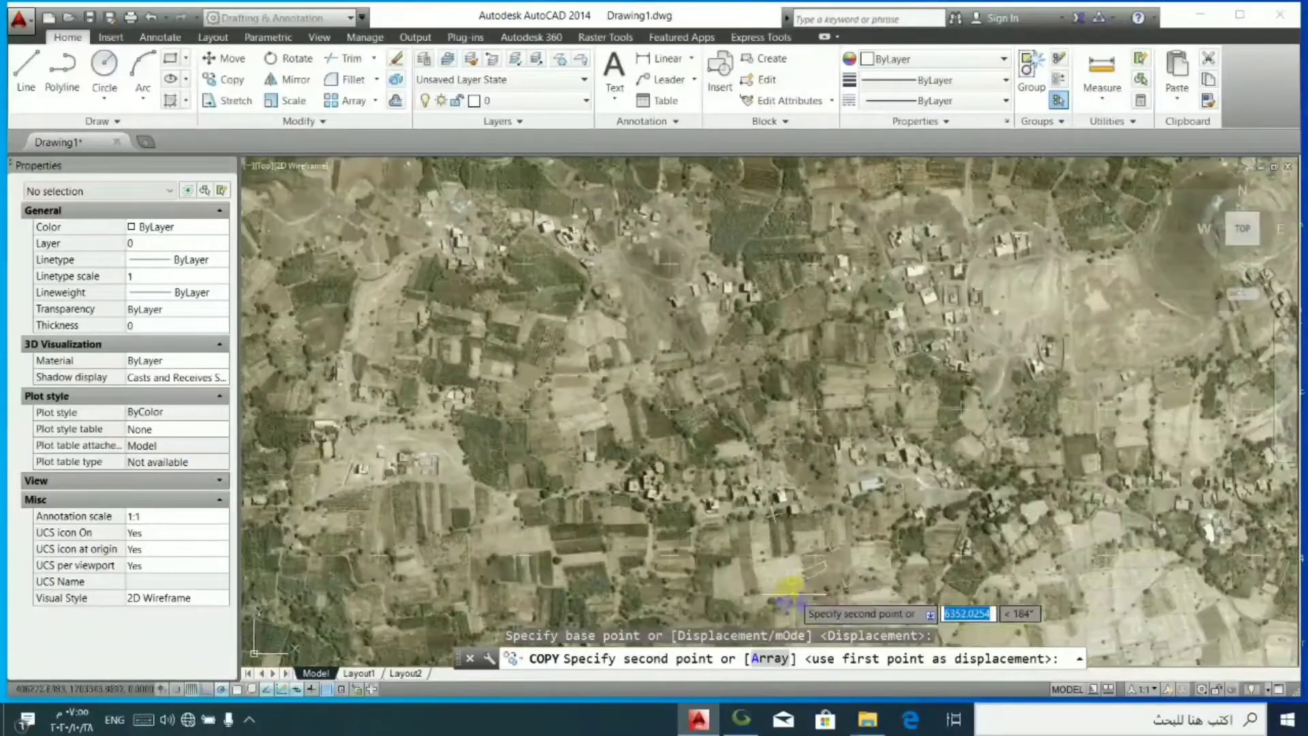
pyautogui.scroll(1, 723, 579)
pyautogui.scroll(2, 723, 578)
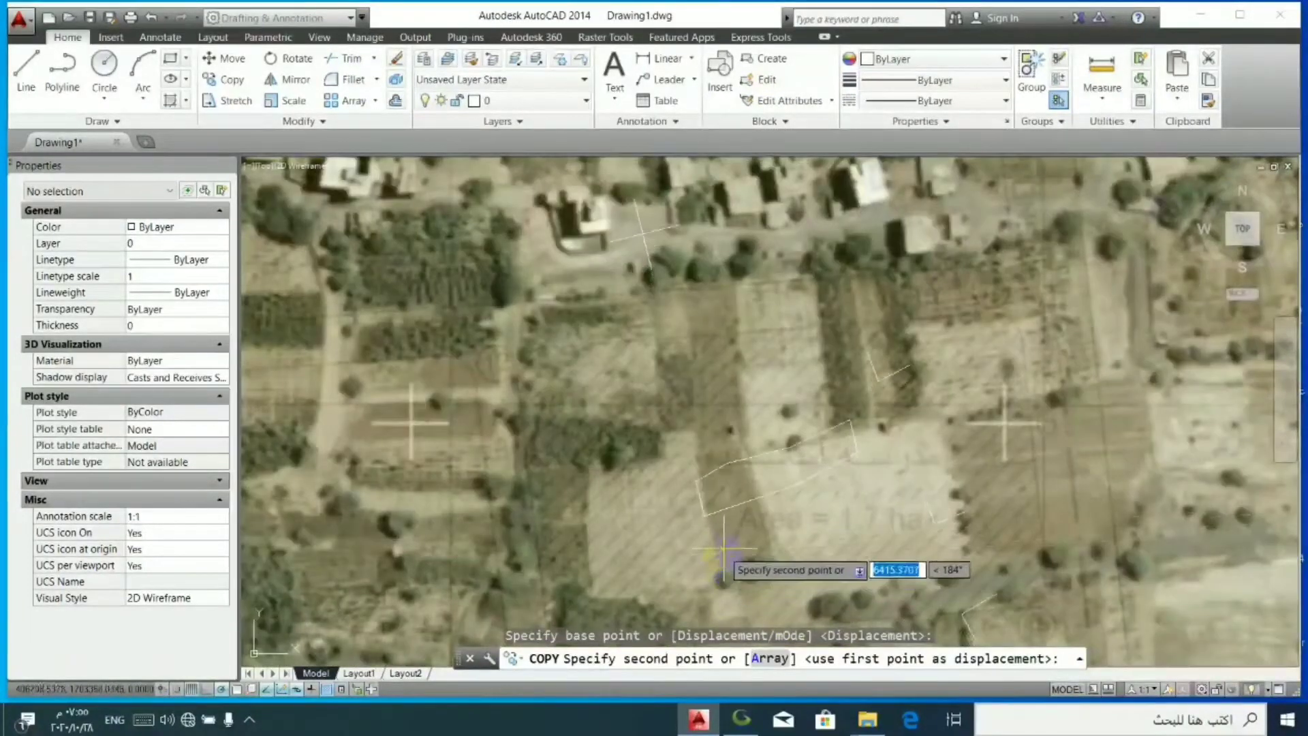
pyautogui.scroll(2, 721, 559)
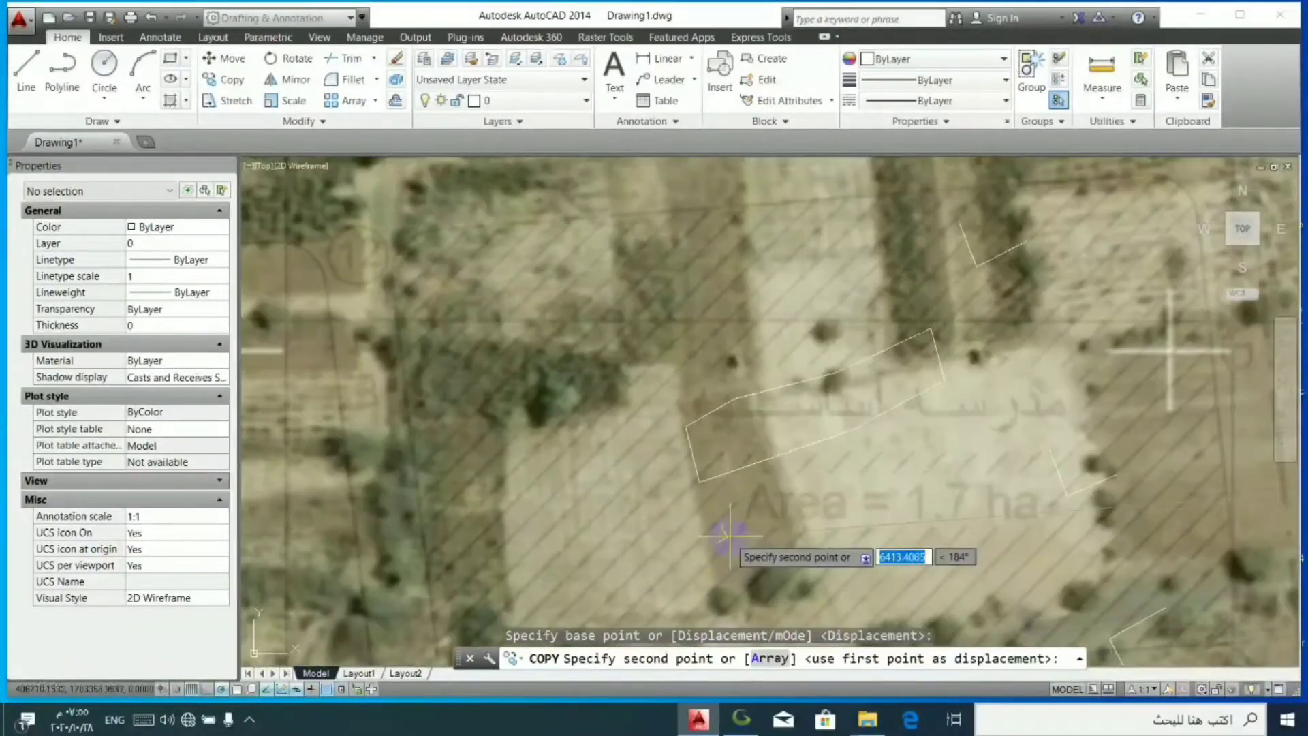
pyautogui.click(729, 356)
pyautogui.scroll(3, 728, 358)
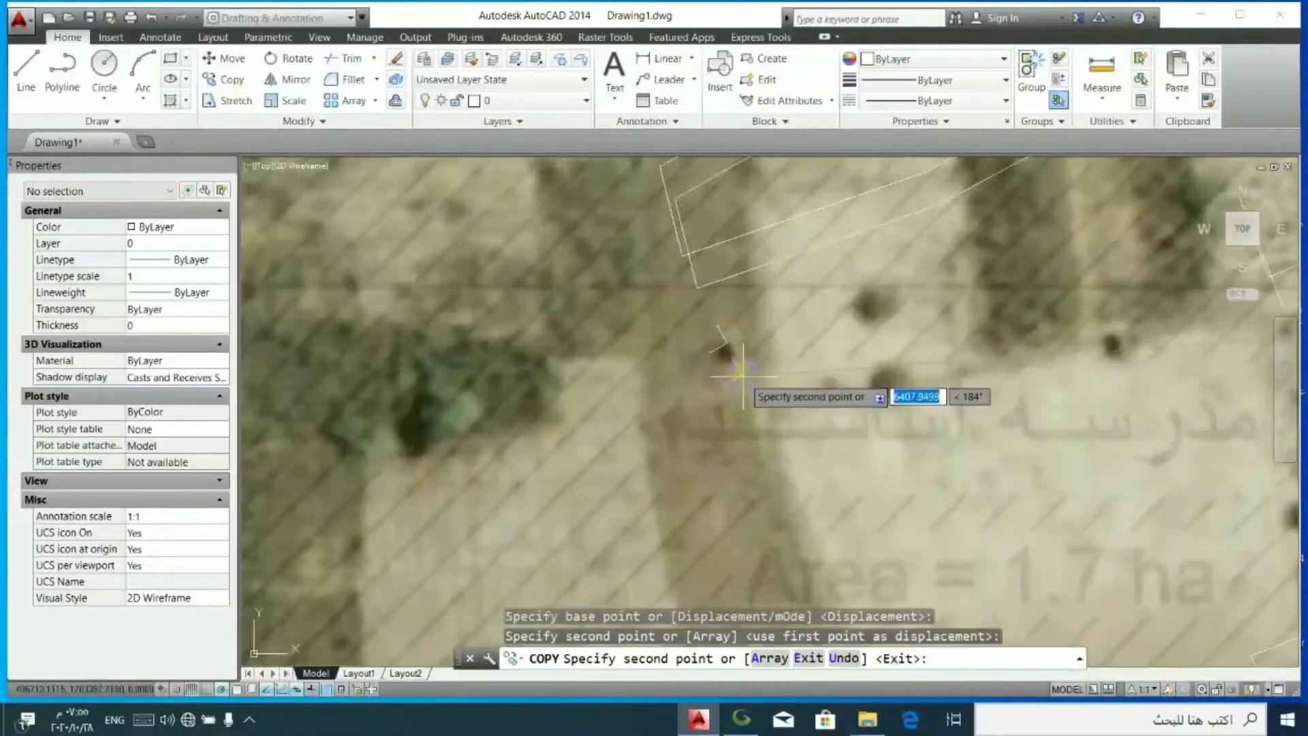
pyautogui.press('Escape')
# - Rotate the copied block by about 74° around the corner of its small L-shaped mark at the dark bush
pyautogui.click(724, 349)
pyautogui.click(584, 323)
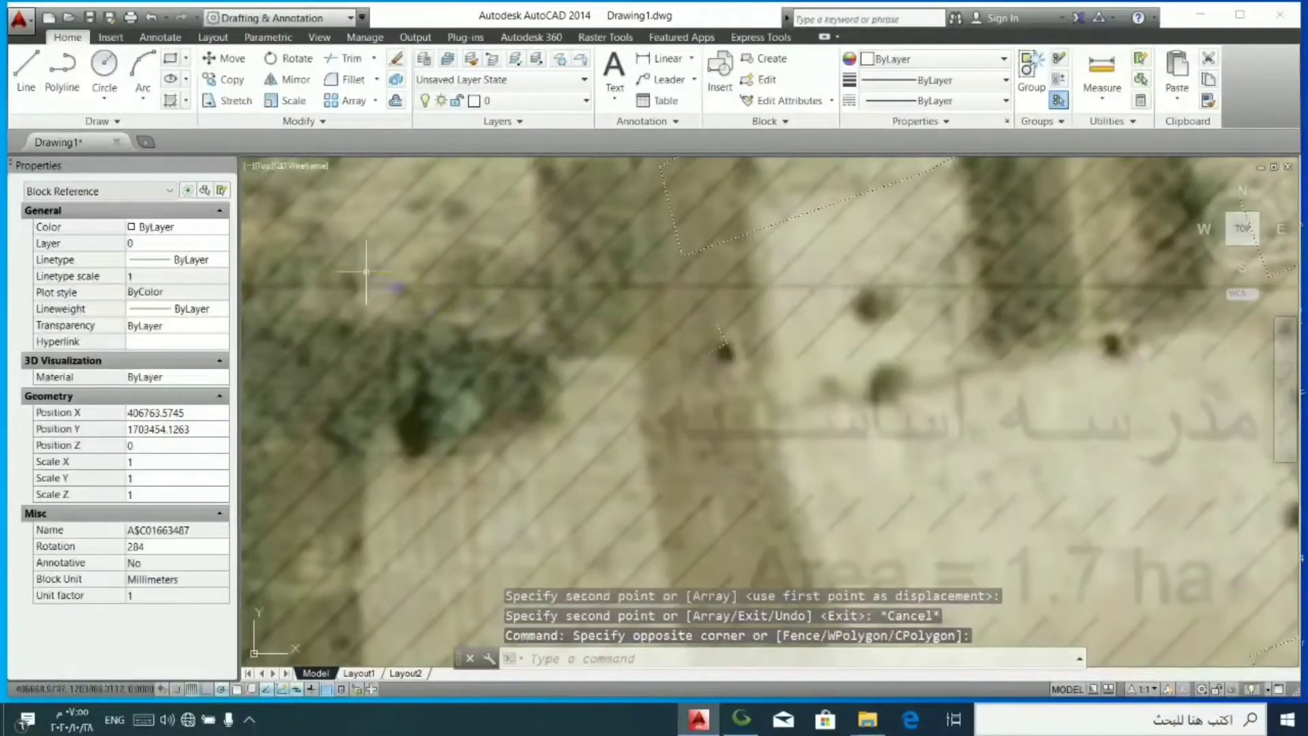
pyautogui.click(293, 59)
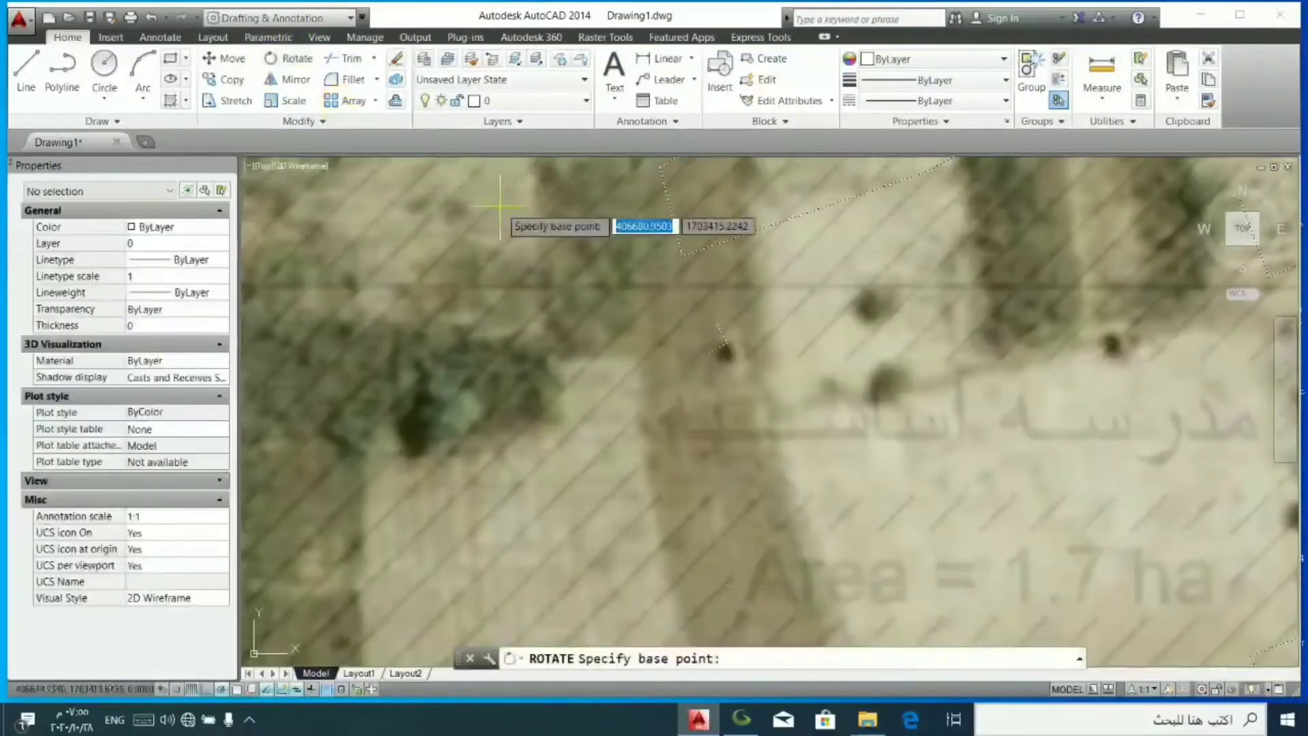
pyautogui.click(722, 350)
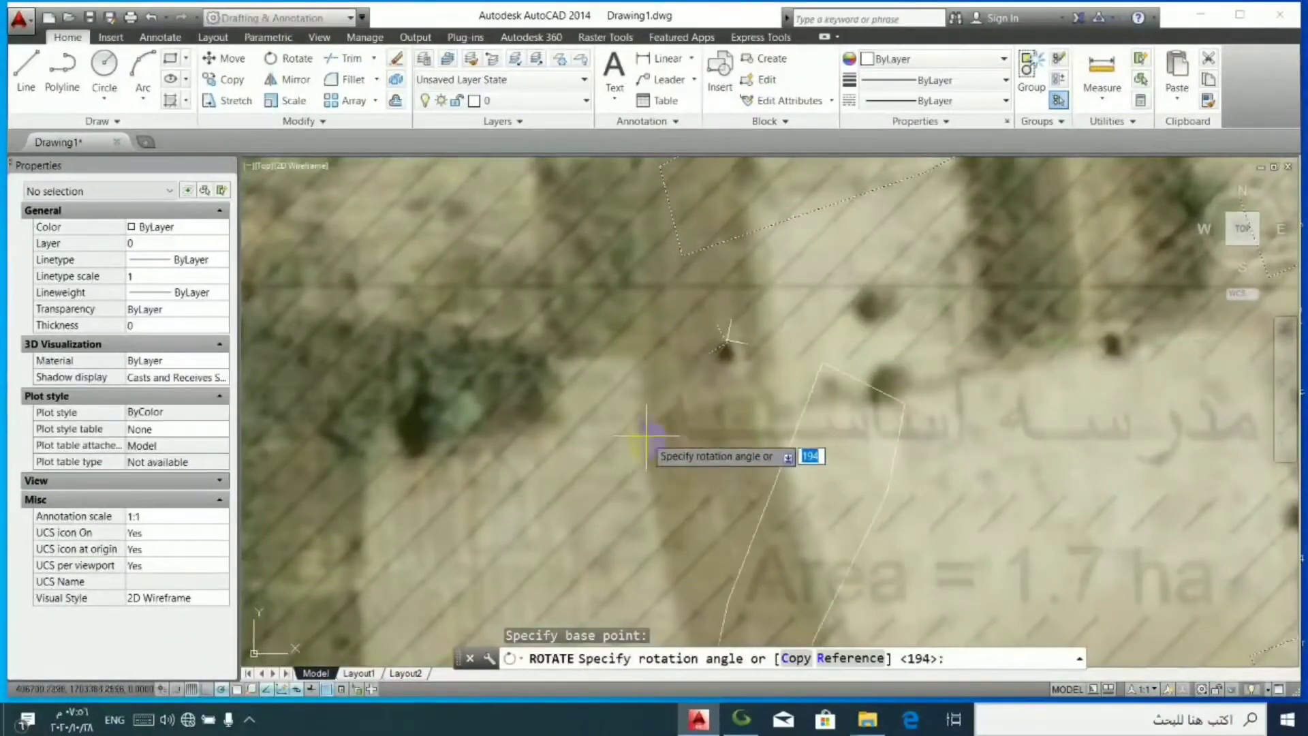
pyautogui.scroll(-6, 692, 447)
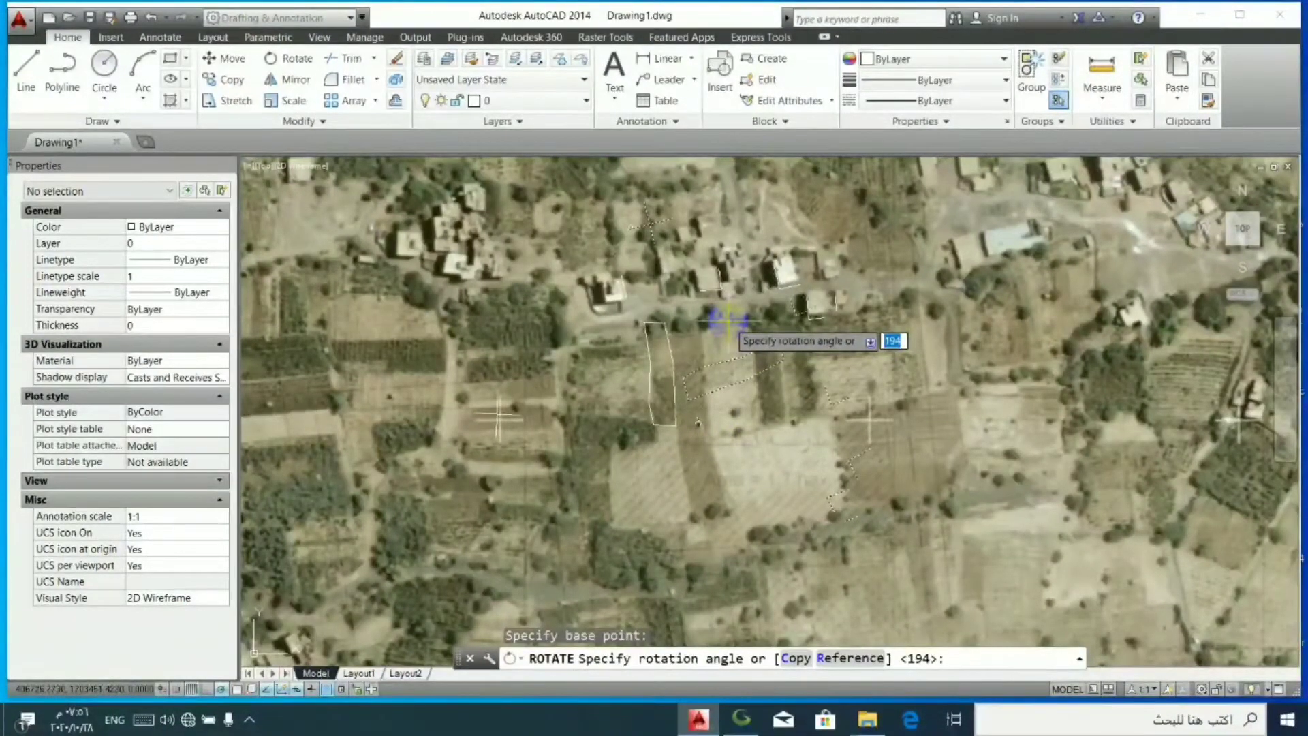
pyautogui.click(729, 320)
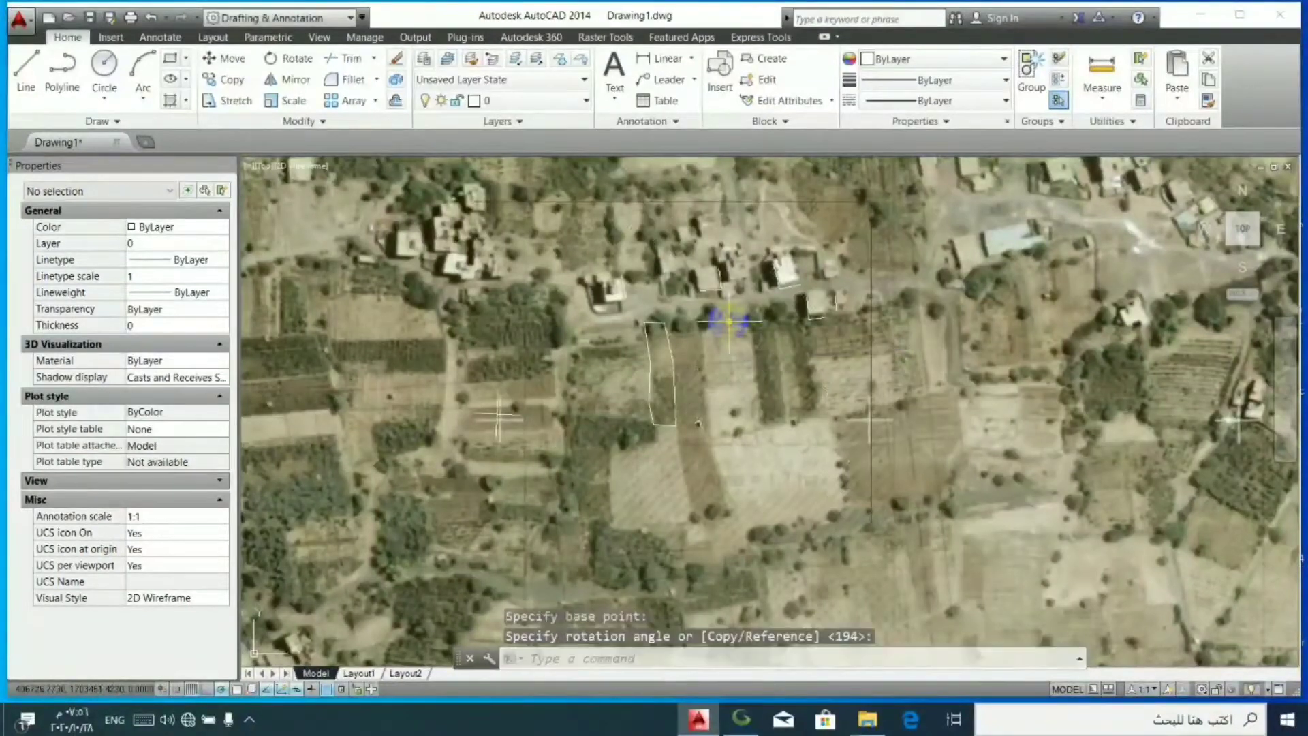
# - Shift the copied block about 2.2 units east and 0.8 units north, so its L-shaped mark sits beside the dark bush
pyautogui.scroll(8, 699, 422)
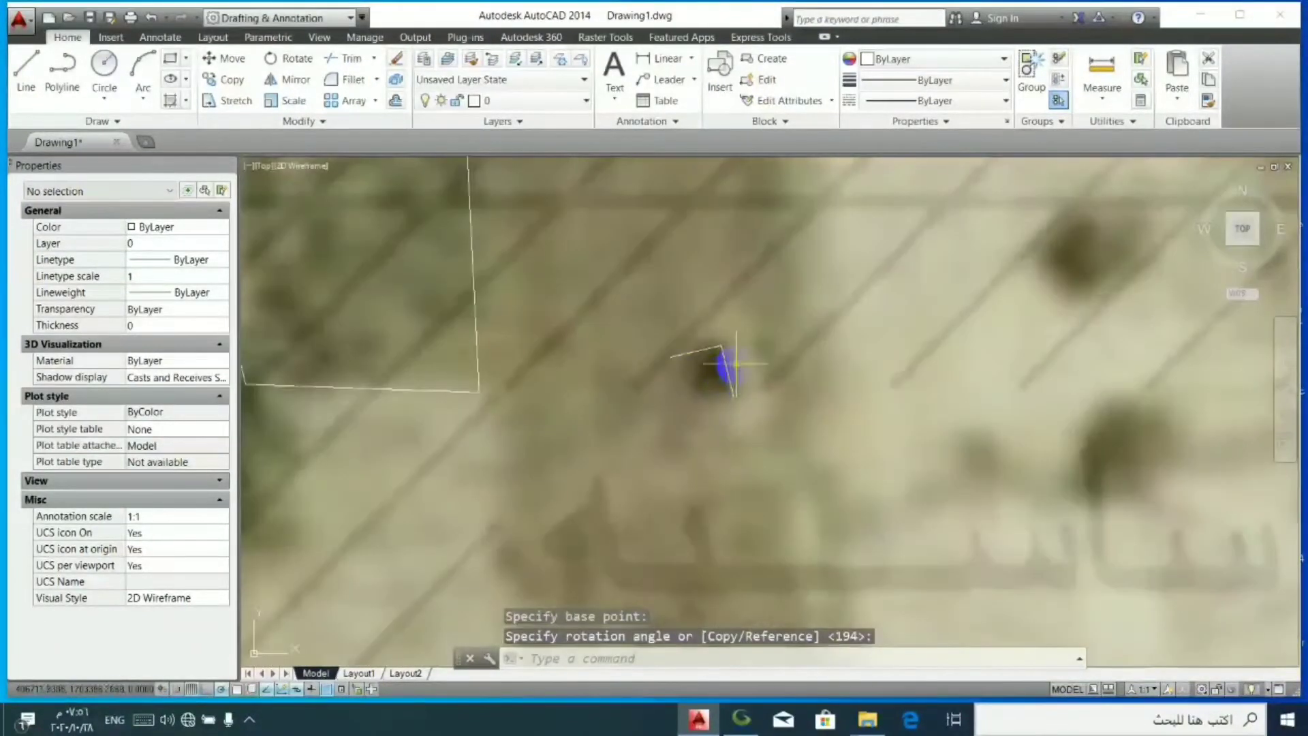
pyautogui.click(725, 368)
pyautogui.click(723, 374)
pyautogui.click(725, 372)
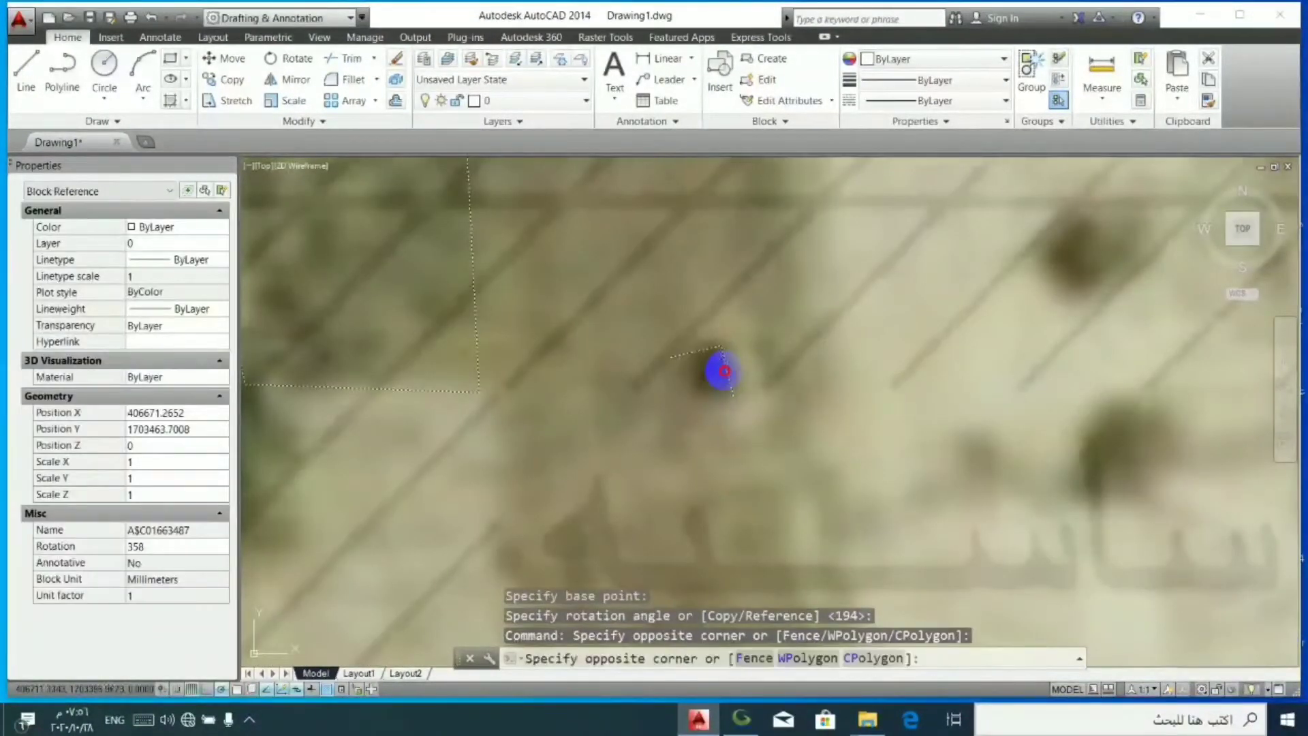
pyautogui.click(724, 372)
pyautogui.press('Escape')
pyautogui.press('Escape')
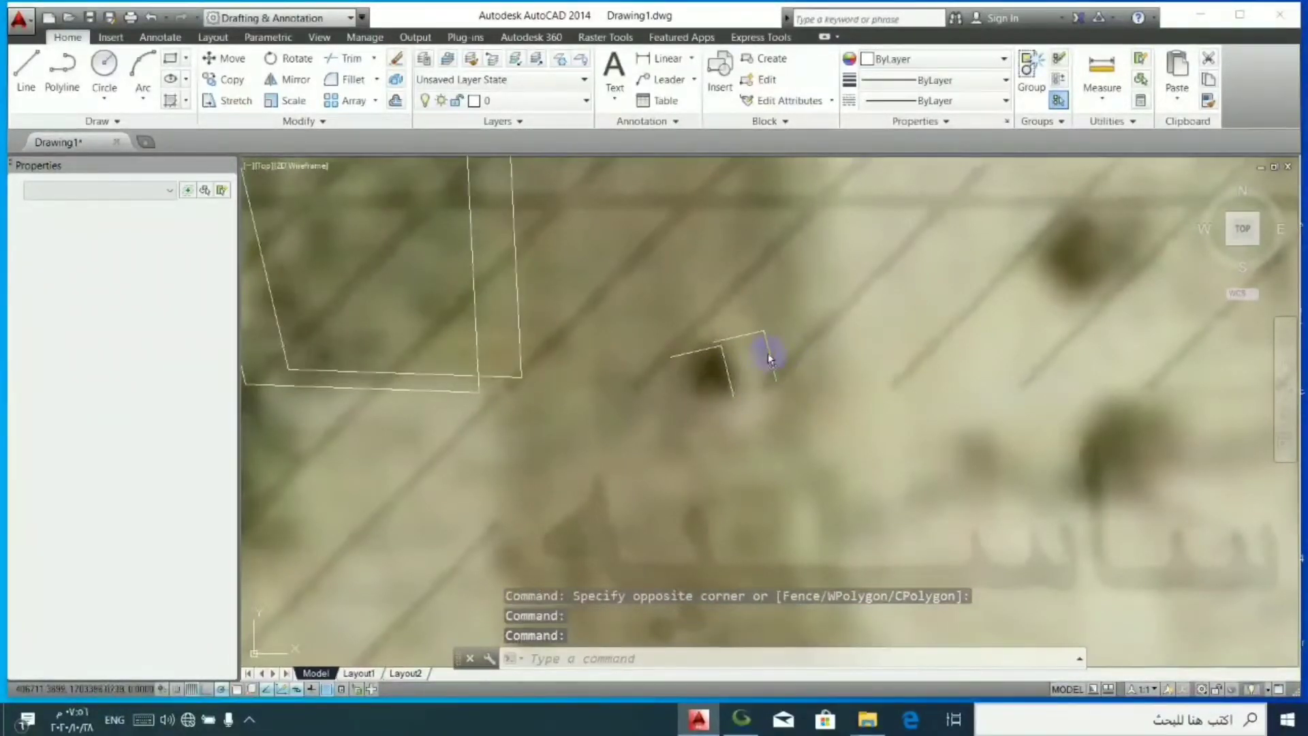
pyautogui.click(770, 359)
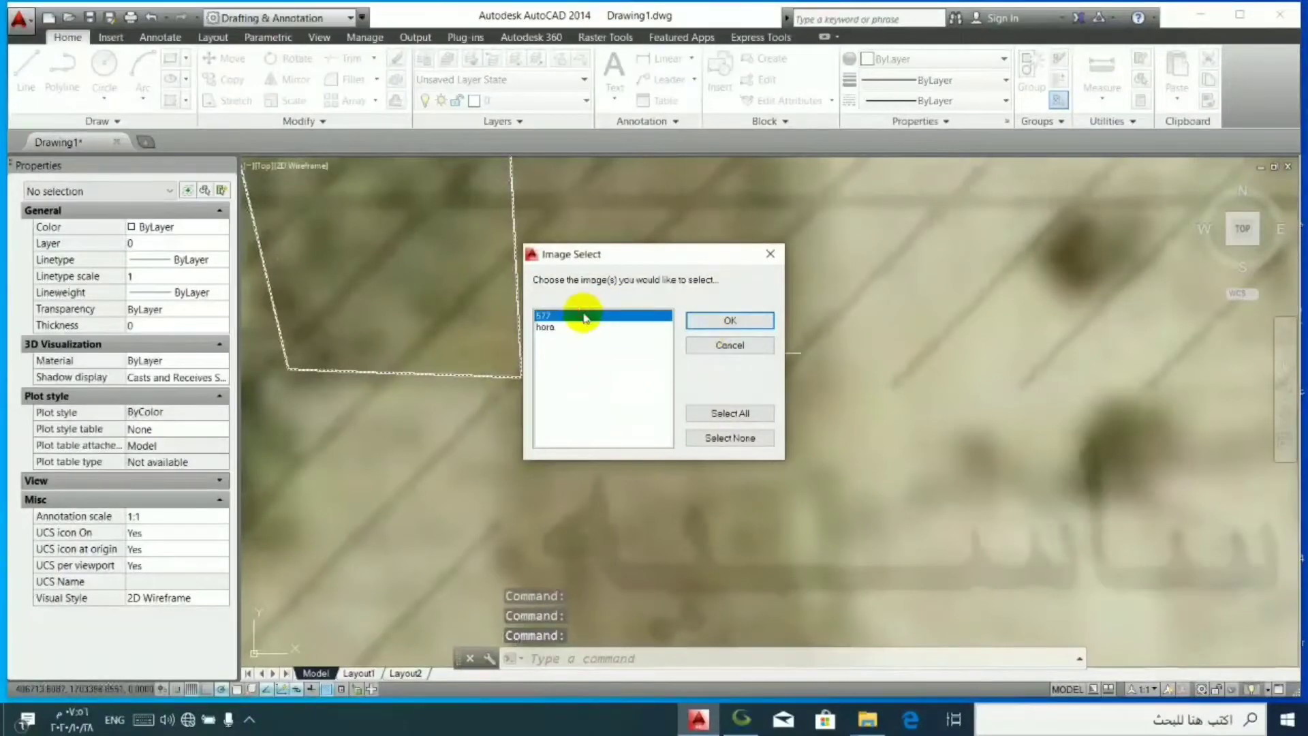
# - Select the 577 image and send it behind all other objects
pyautogui.click(689, 324)
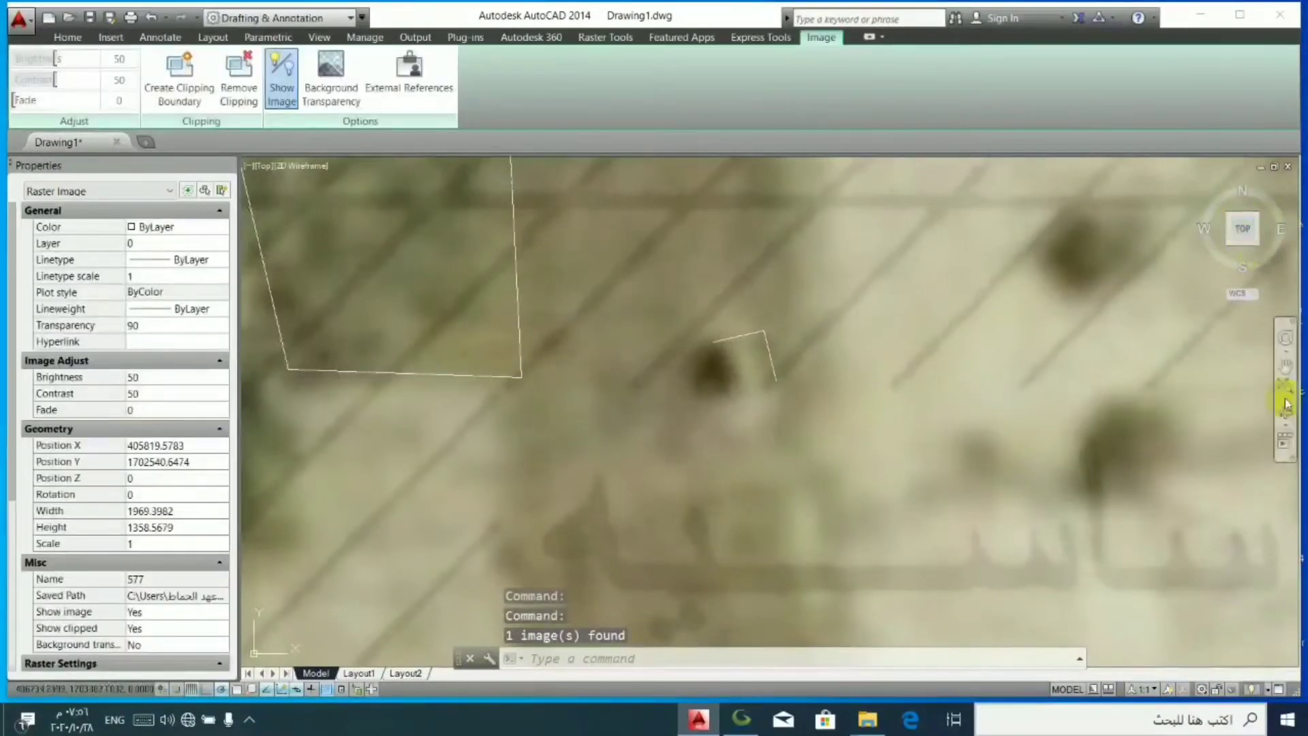
pyautogui.rightClick(1012, 395)
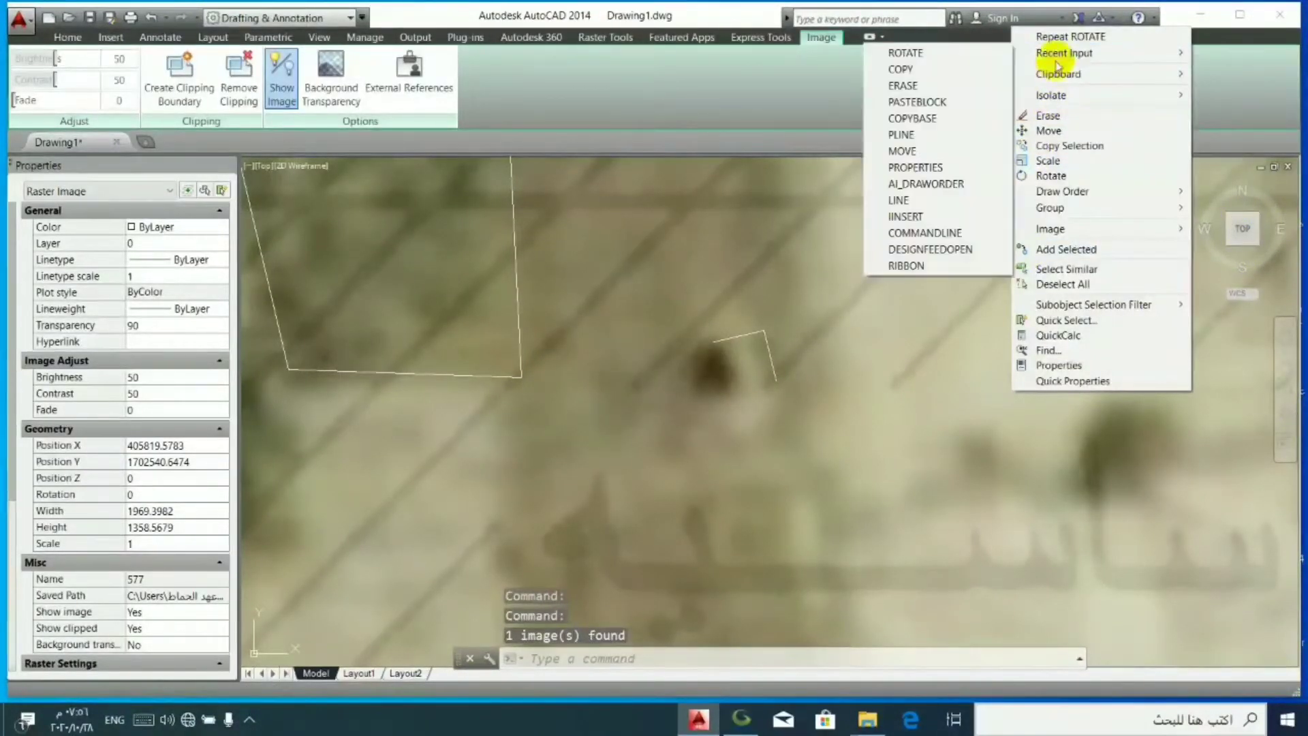
pyautogui.moveTo(1147, 191)
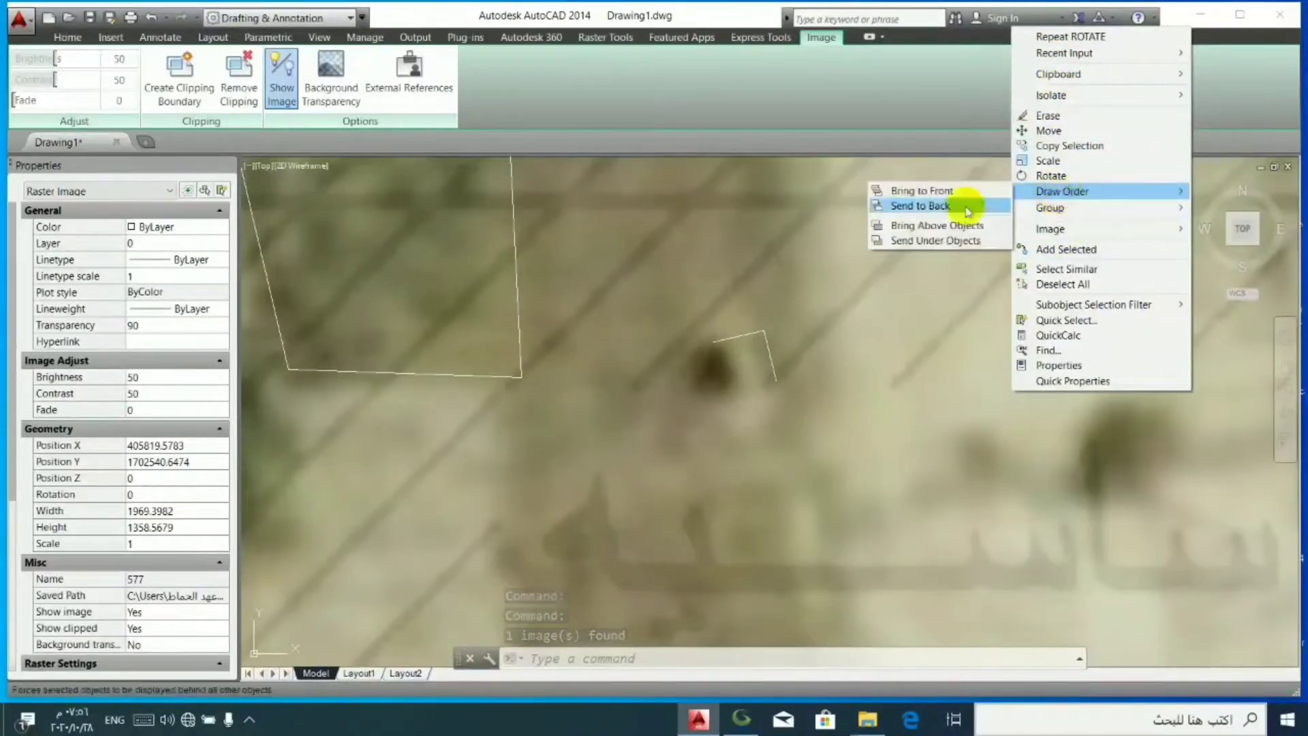
pyautogui.click(957, 205)
pyautogui.scroll(-6, 663, 412)
pyautogui.scroll(4, 685, 419)
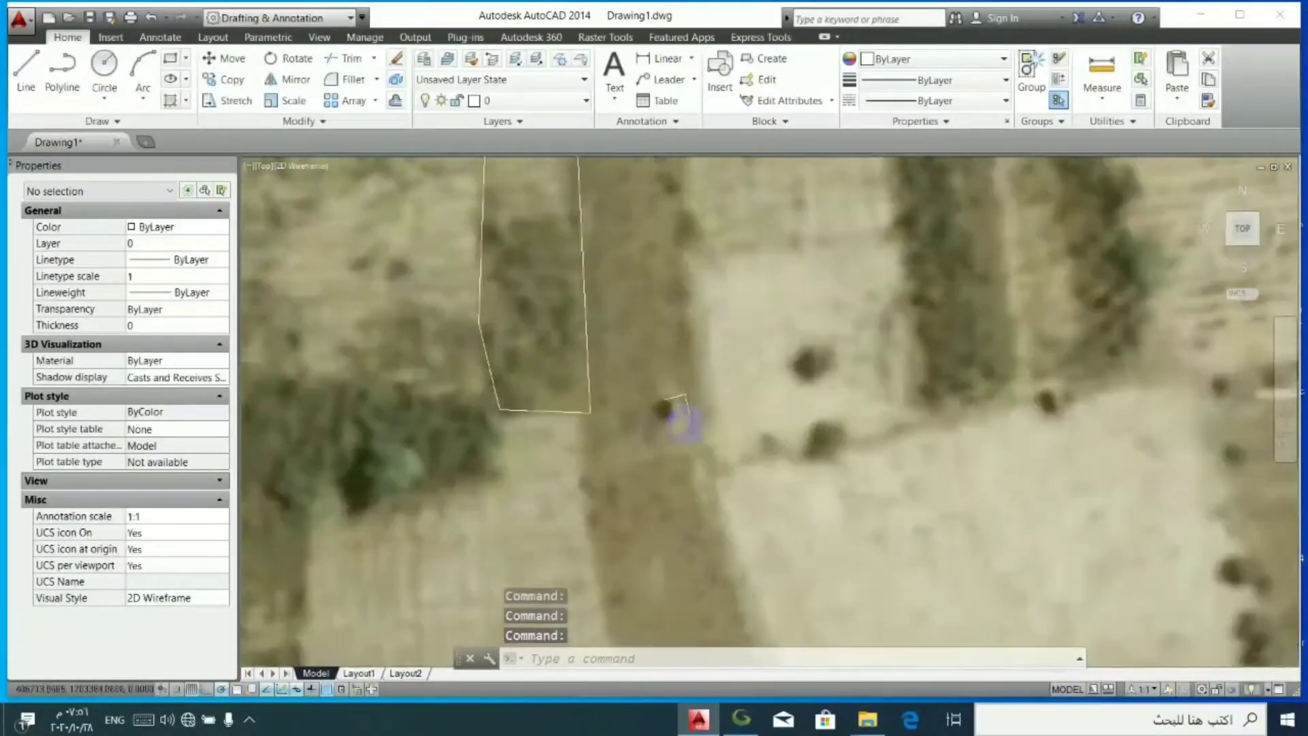
# - Rotate the block by Reference about its L-mark corner with object snap on, aligning the large white building's southwest outline corner with that building in the imagery
pyautogui.click(686, 395)
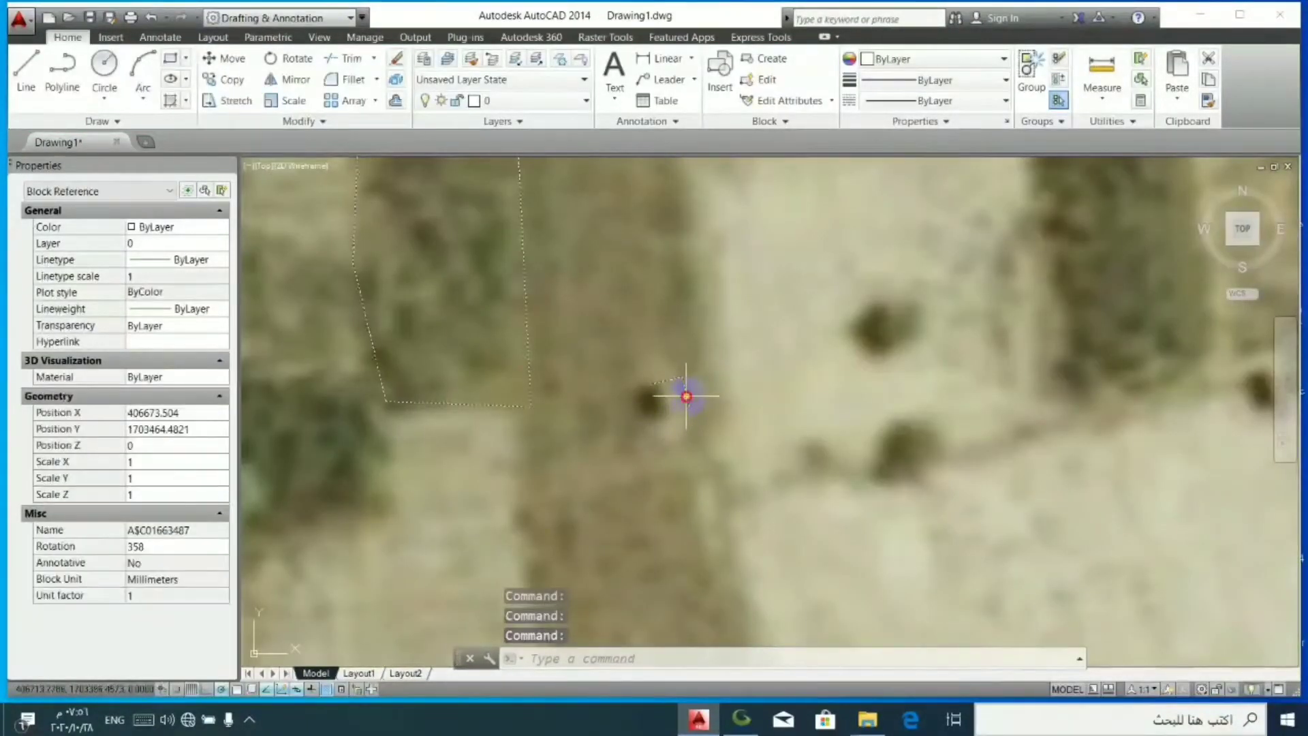
pyautogui.press('Escape')
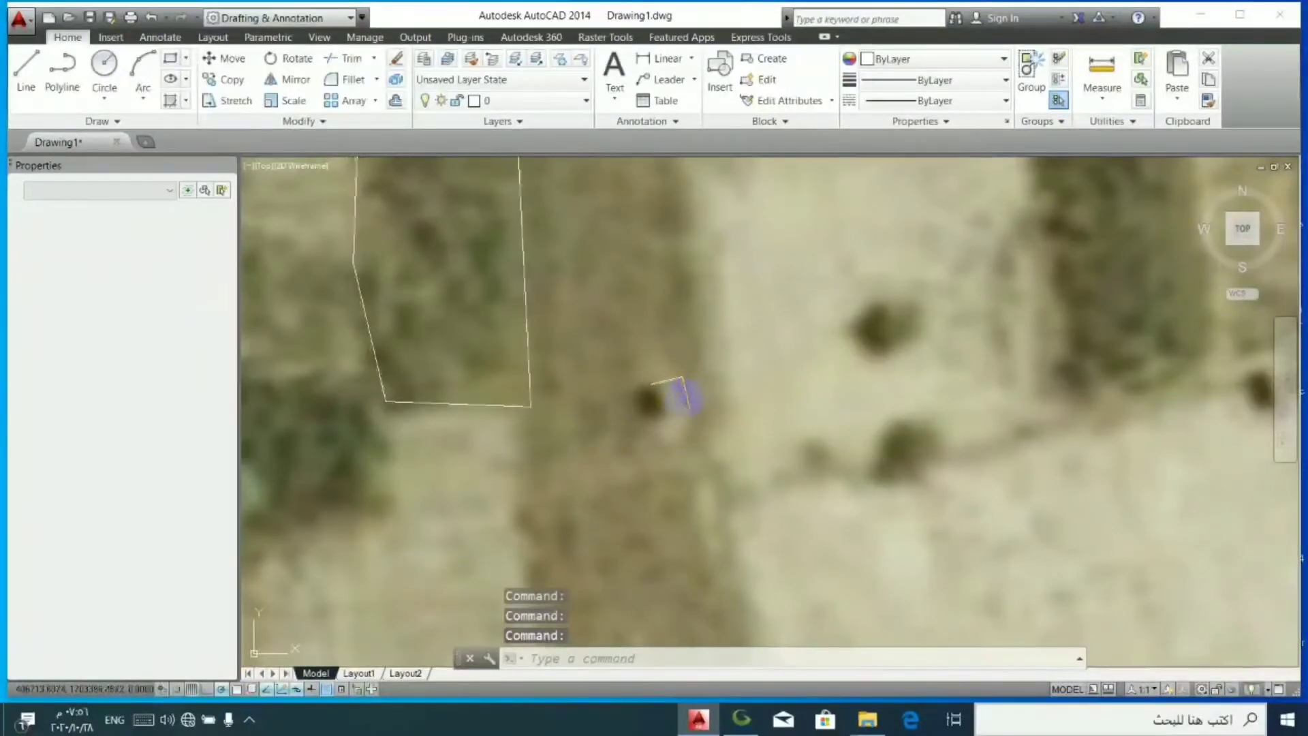
pyautogui.scroll(-7, 681, 402)
pyautogui.click(669, 407)
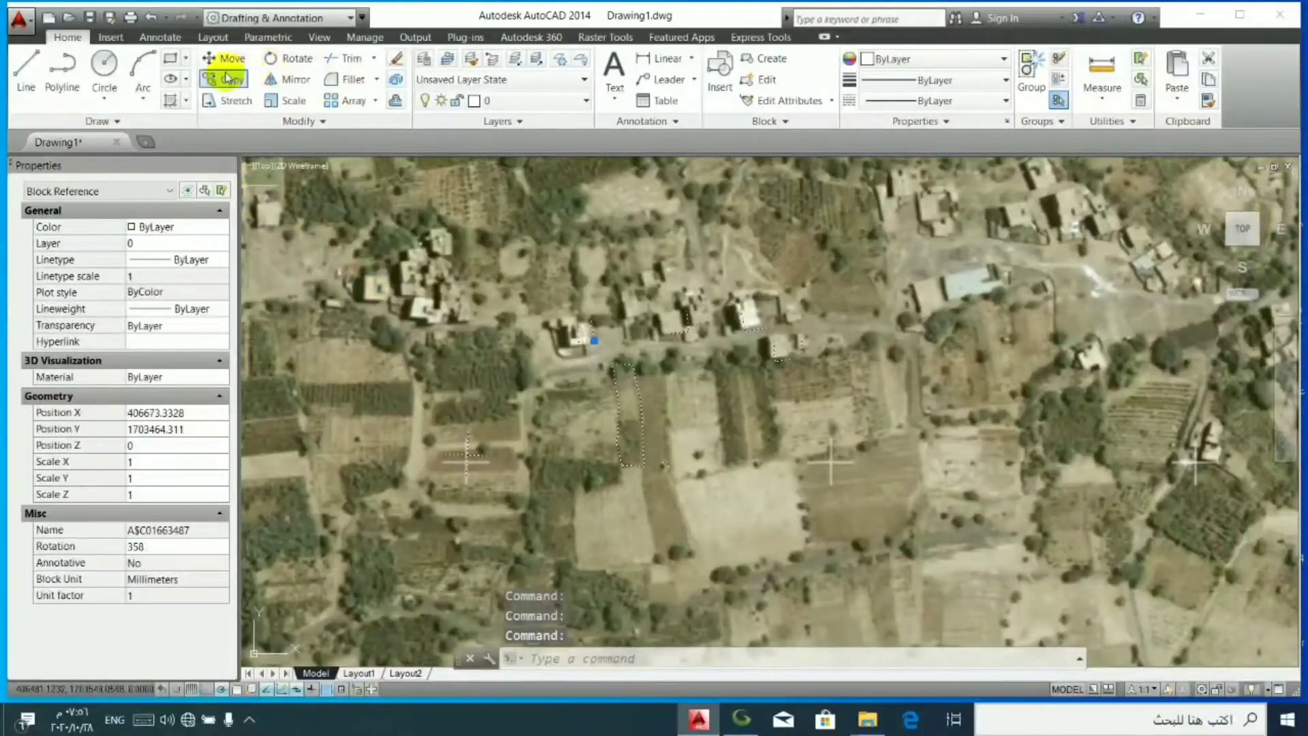
pyautogui.click(298, 59)
pyautogui.scroll(8, 685, 468)
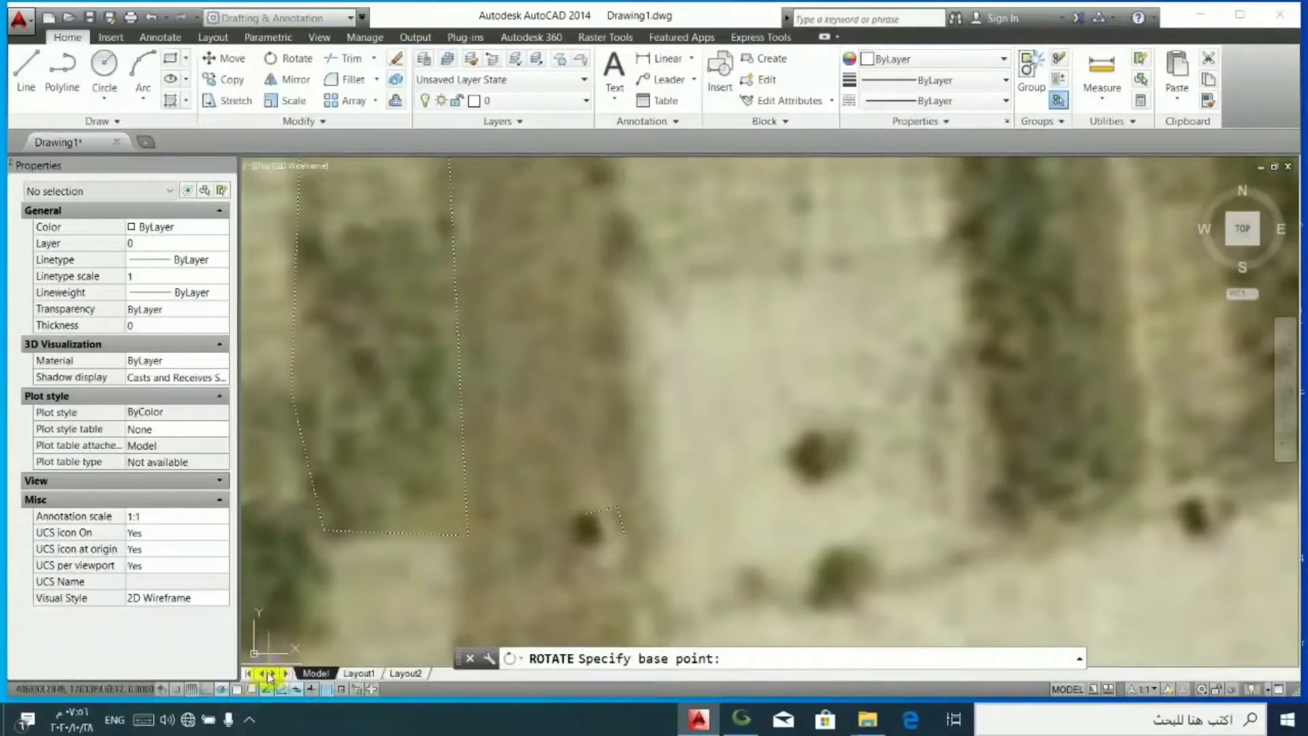
pyautogui.click(615, 507)
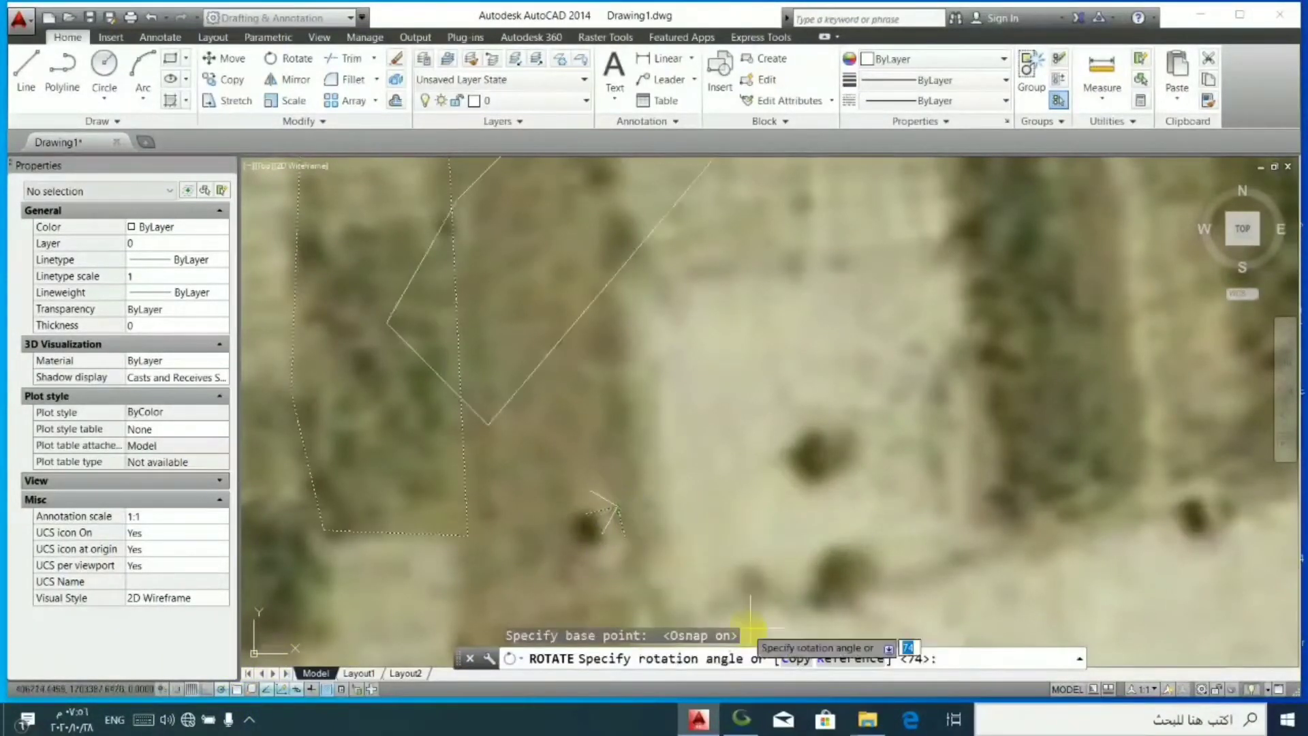
pyautogui.click(849, 659)
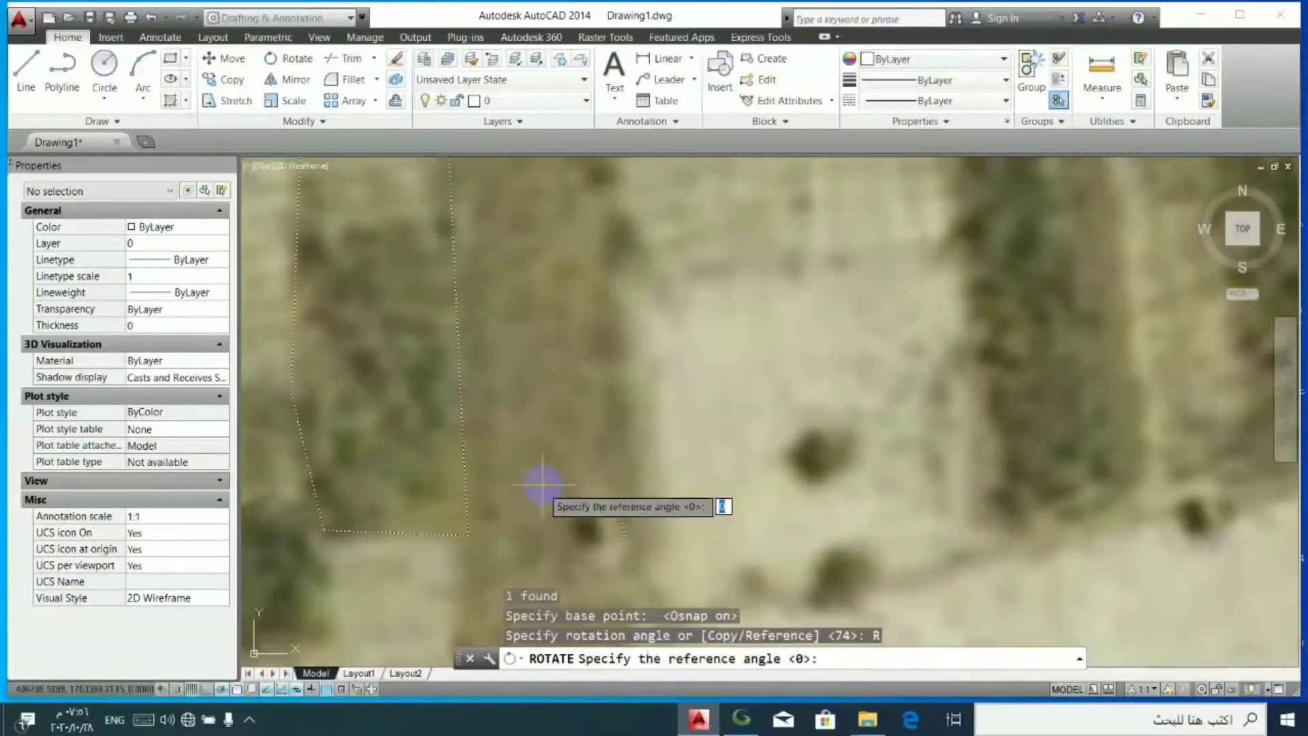
pyautogui.click(616, 508)
pyautogui.scroll(-6, 593, 490)
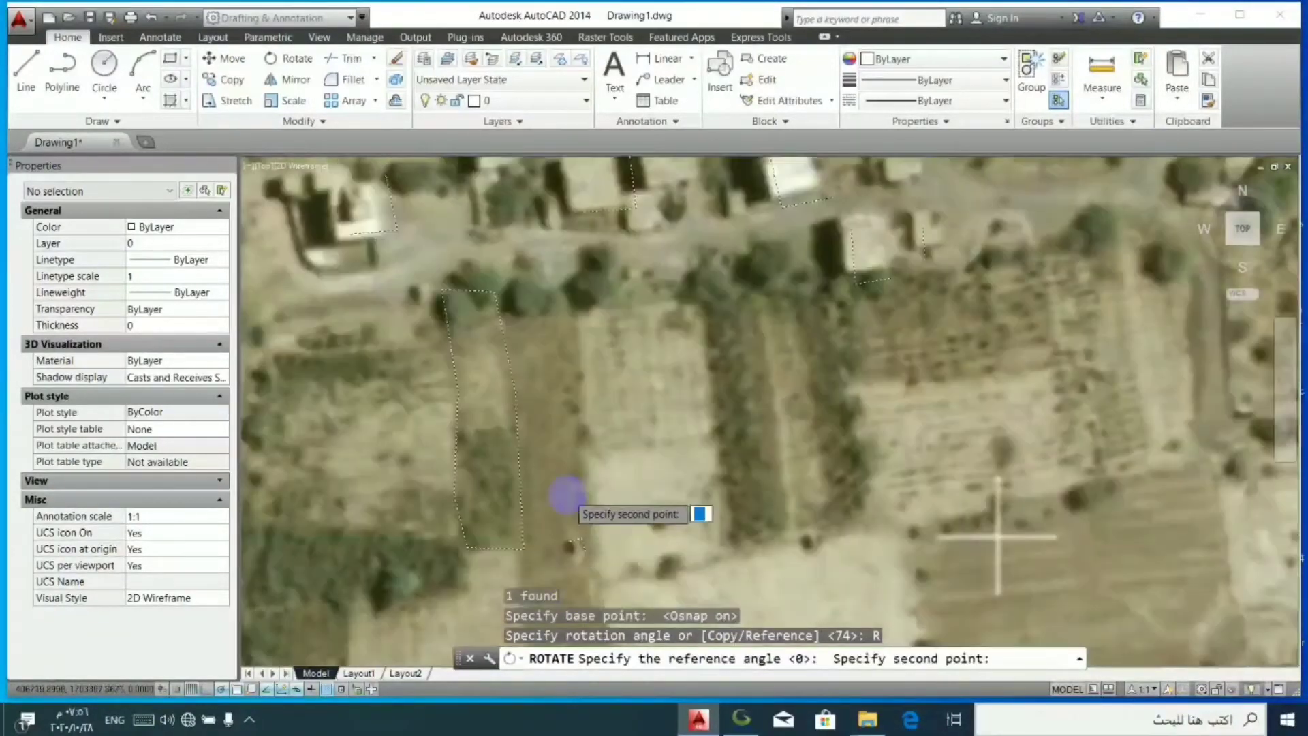
pyautogui.scroll(8, 684, 332)
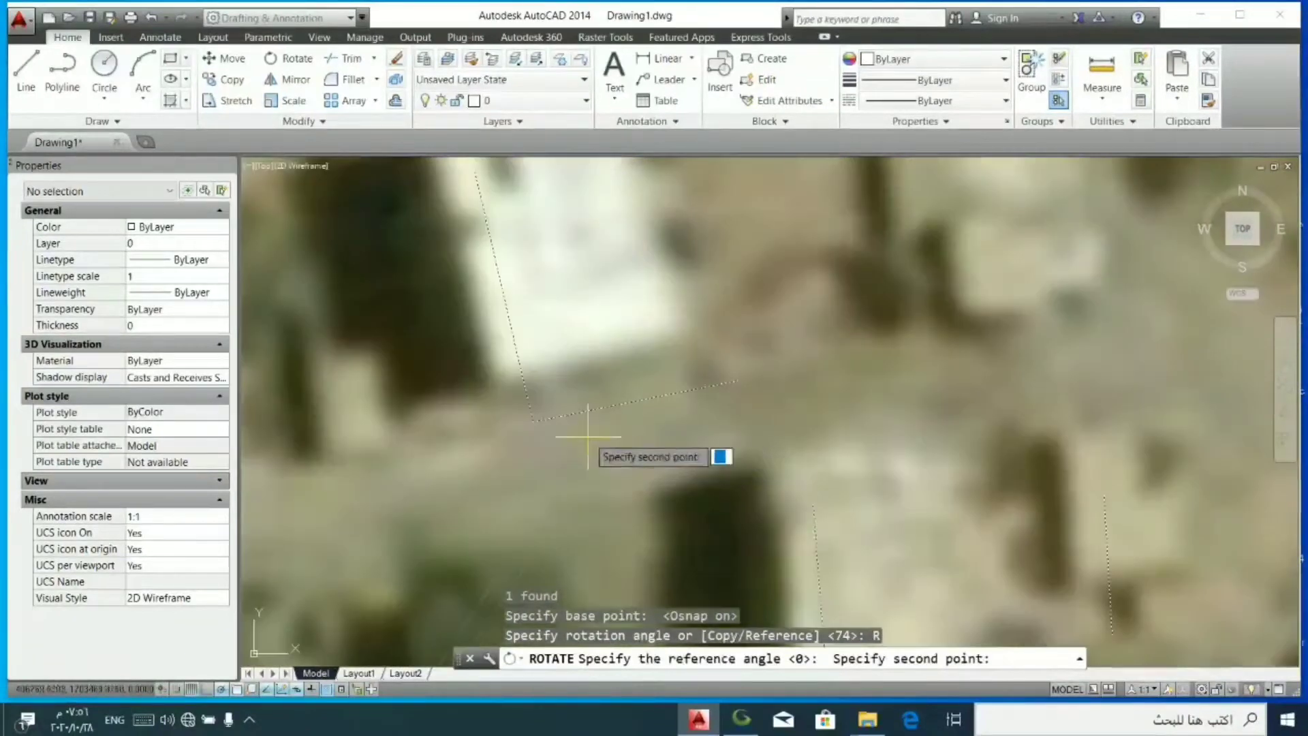
pyautogui.click(529, 422)
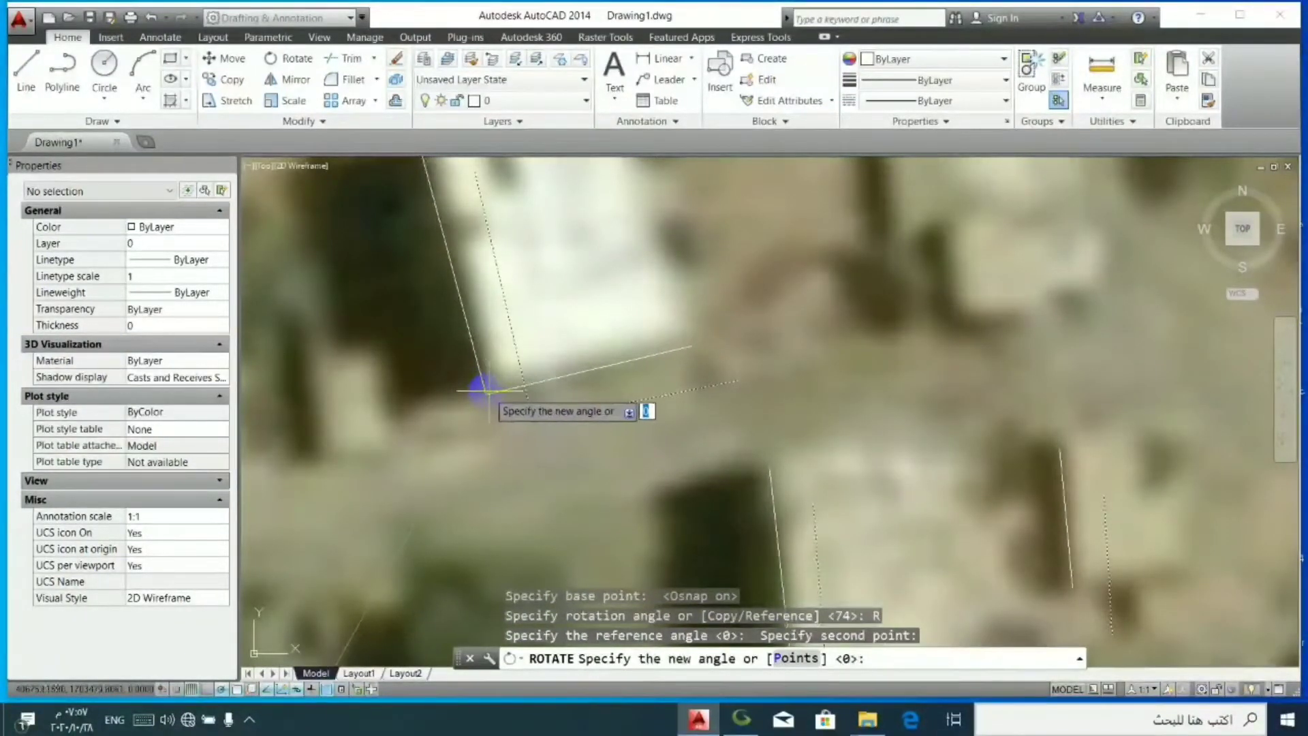
pyautogui.click(488, 392)
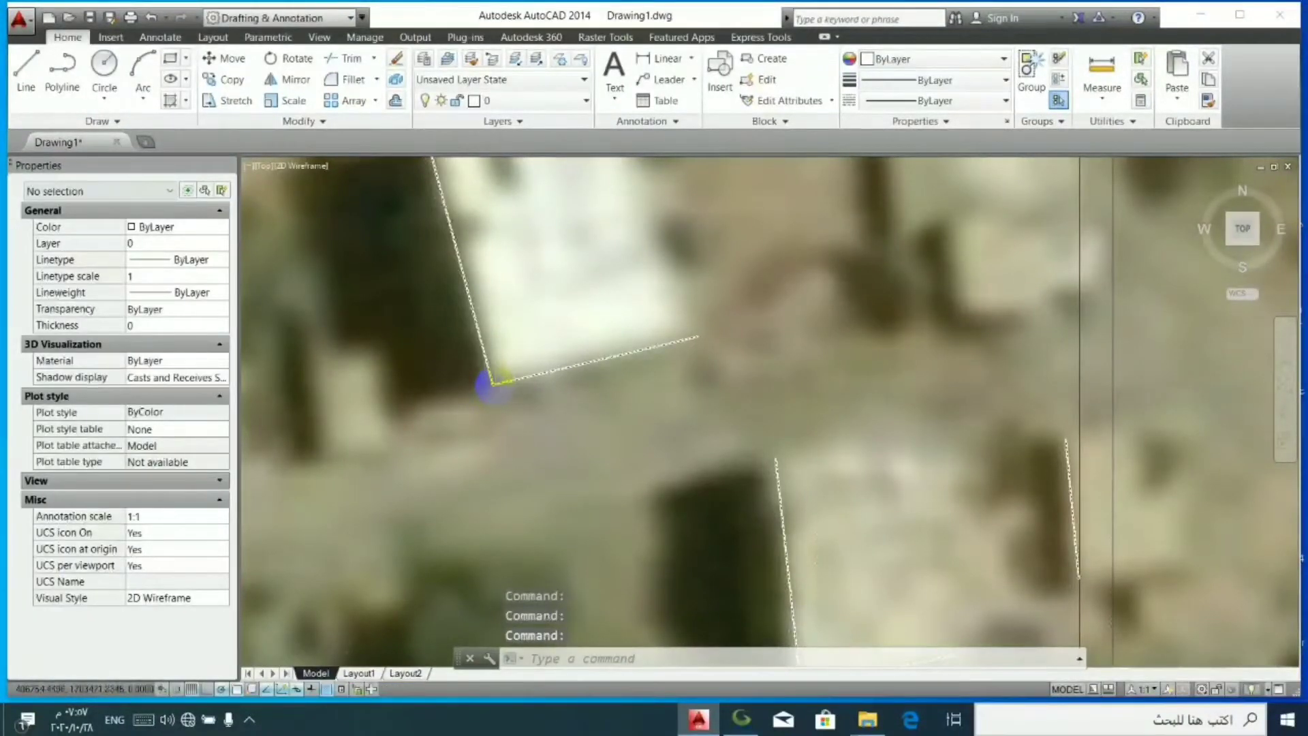
pyautogui.scroll(-4, 494, 383)
pyautogui.scroll(-2, 637, 363)
pyautogui.scroll(2, 434, 377)
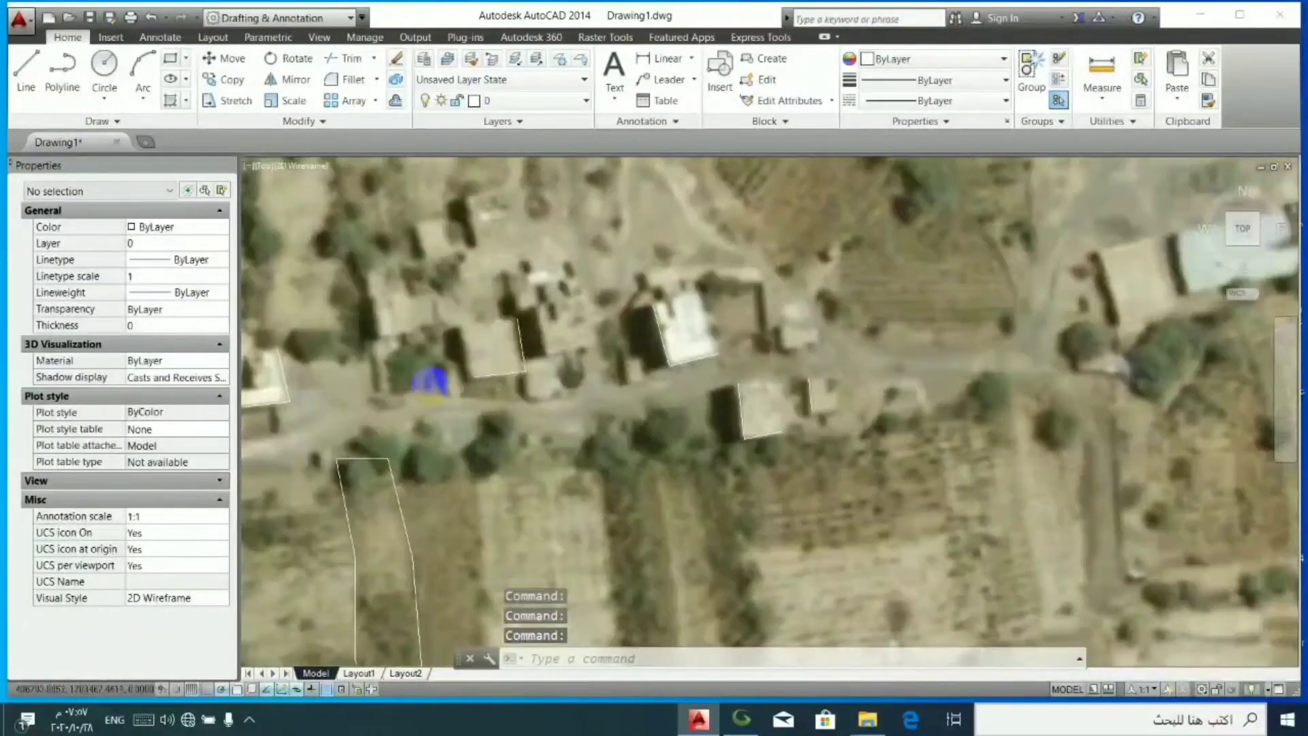
# - Nudge the block about 0.7 units west and 0.3 units north at the southwest corner of the building outline south of the road
pyautogui.scroll(-1, 940, 406)
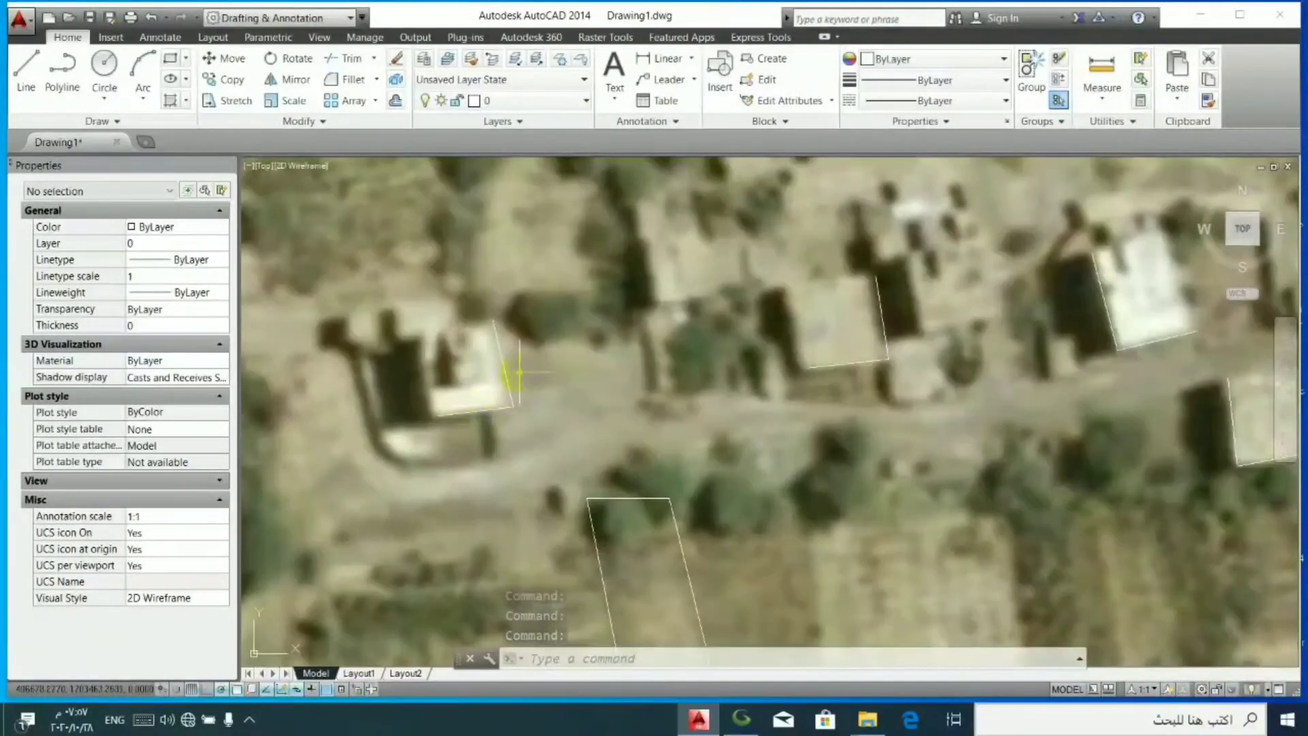
pyautogui.scroll(-1, 498, 365)
pyautogui.scroll(-1, 545, 426)
pyautogui.scroll(2, 626, 560)
pyautogui.scroll(1, 644, 477)
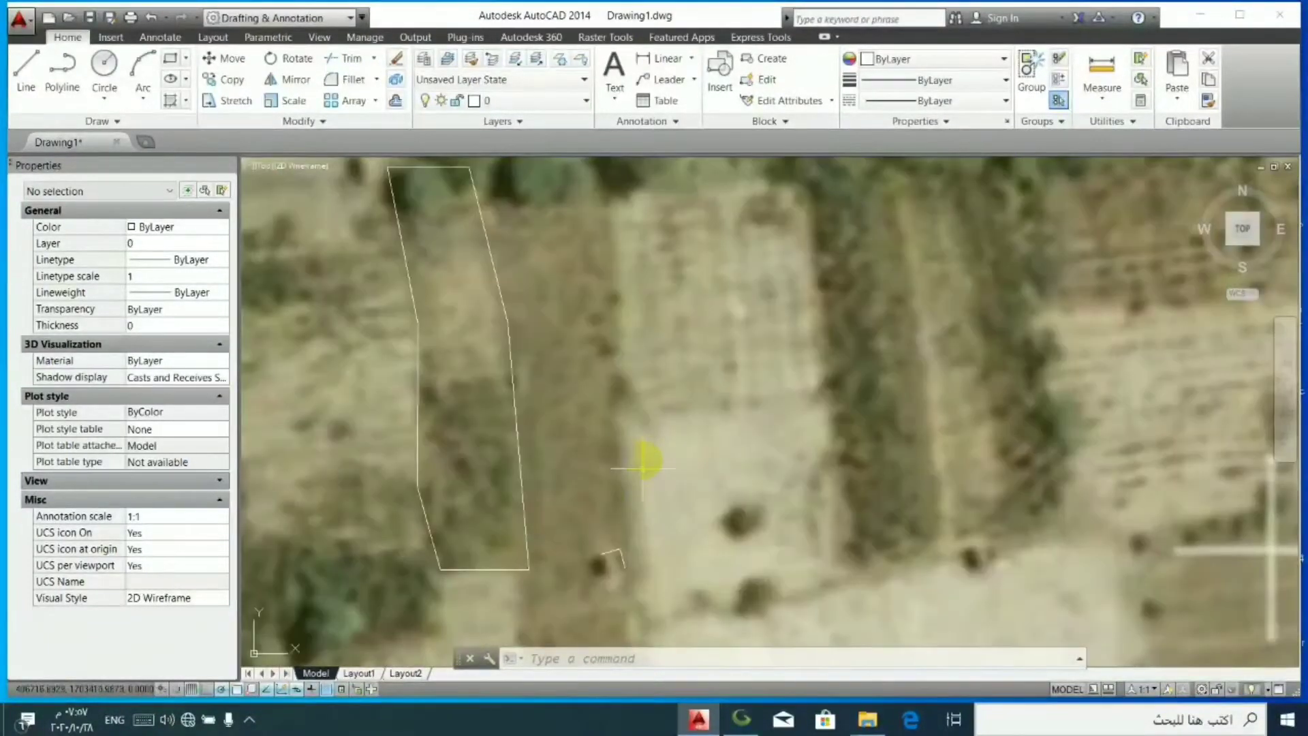
pyautogui.scroll(-1, 682, 409)
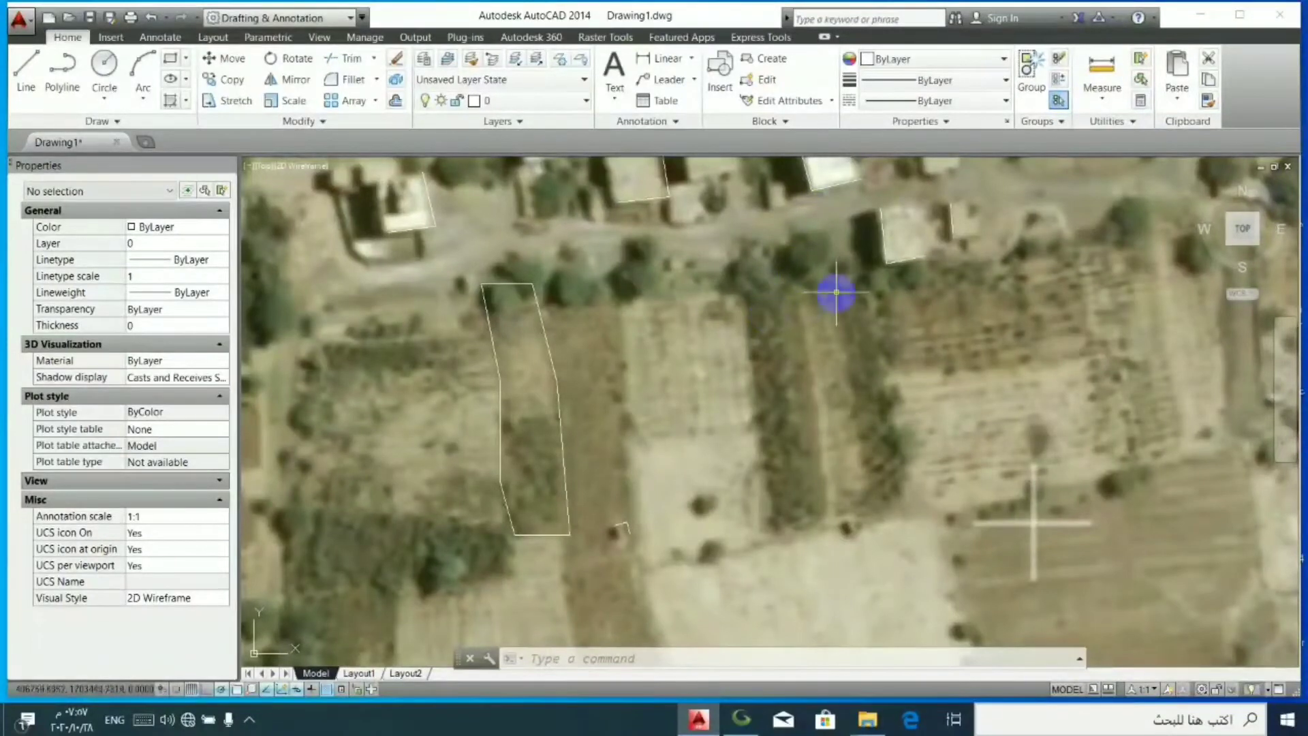
pyautogui.scroll(2, 888, 252)
pyautogui.scroll(2, 901, 271)
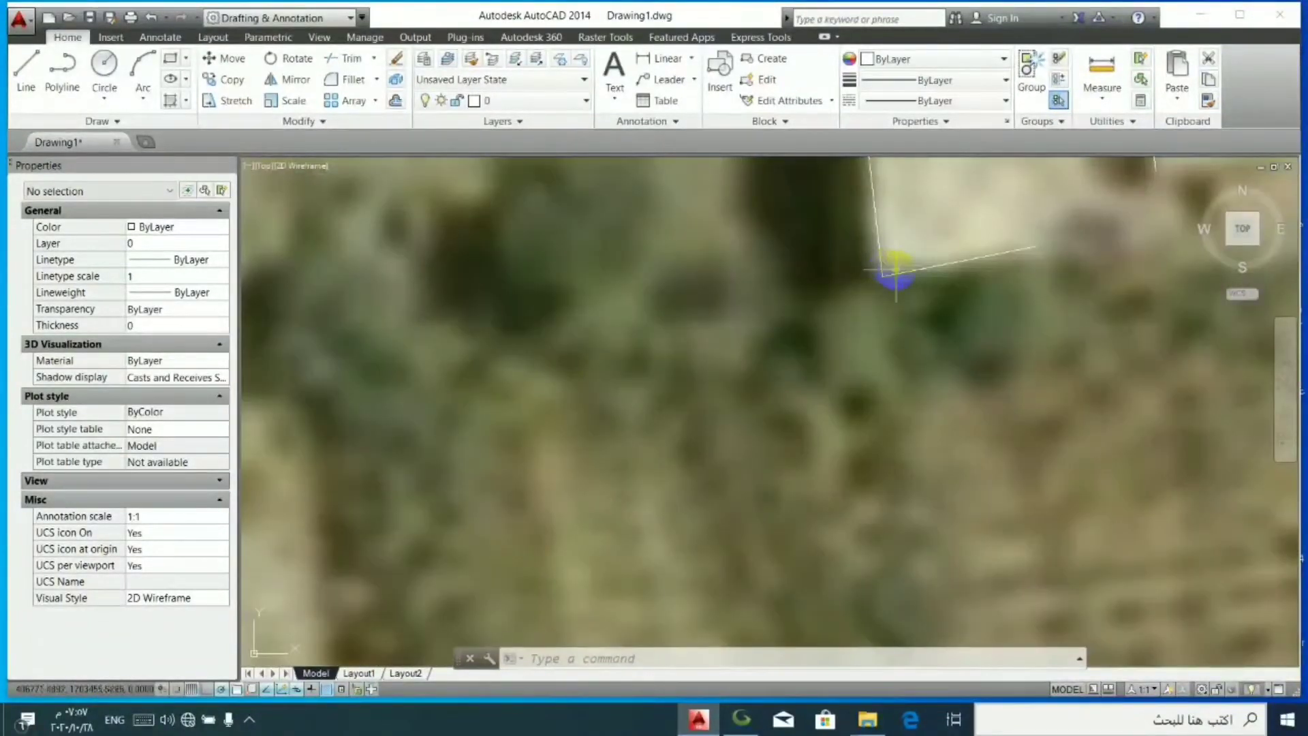
pyautogui.click(893, 278)
pyautogui.click(877, 278)
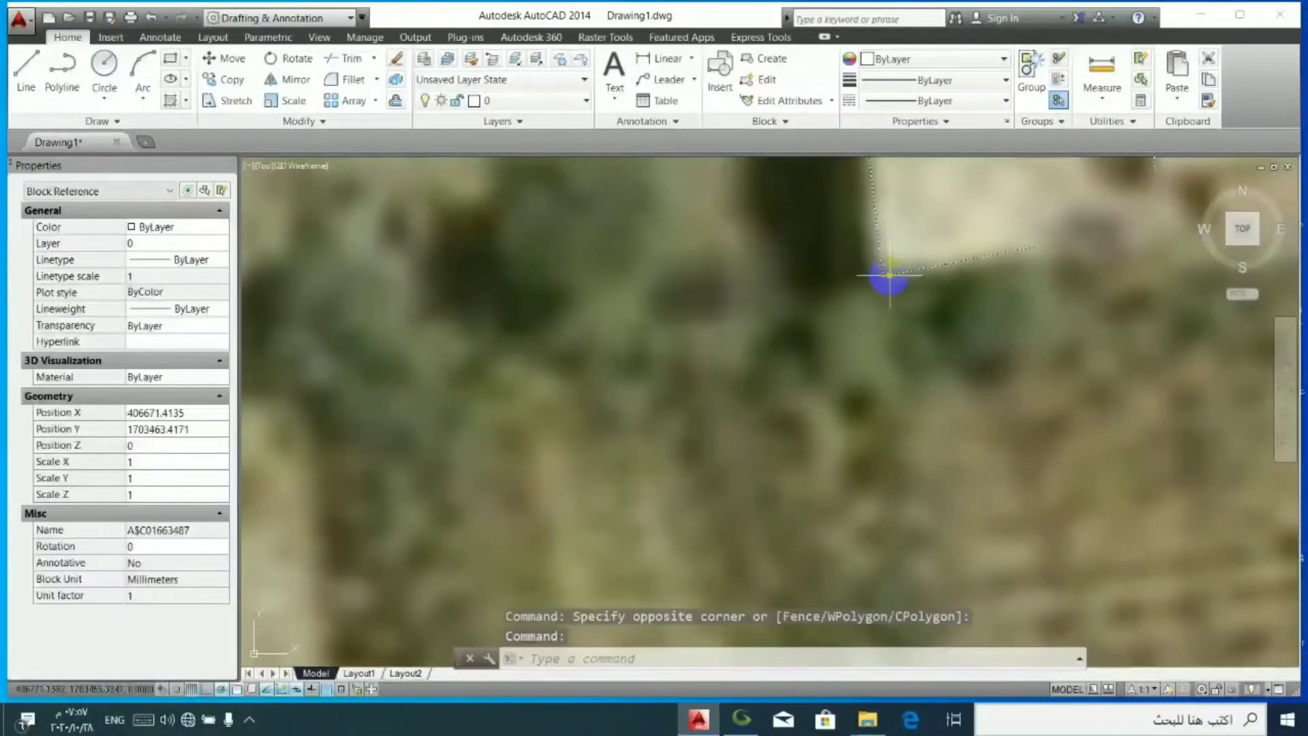
pyautogui.press('Escape')
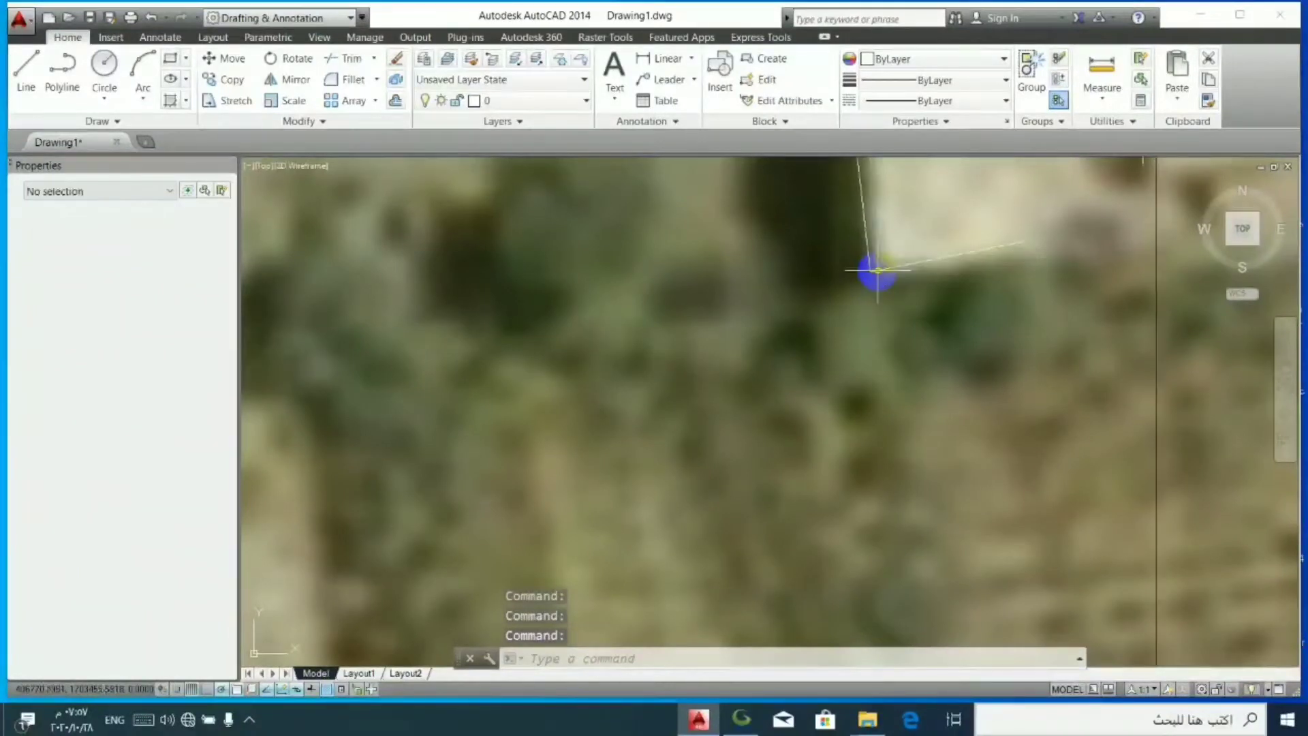
# - Rotate the block by Reference about the south-of-road building's southwest corner, aligning the north end of the central tan building's east wall with the imagery
pyautogui.click(877, 271)
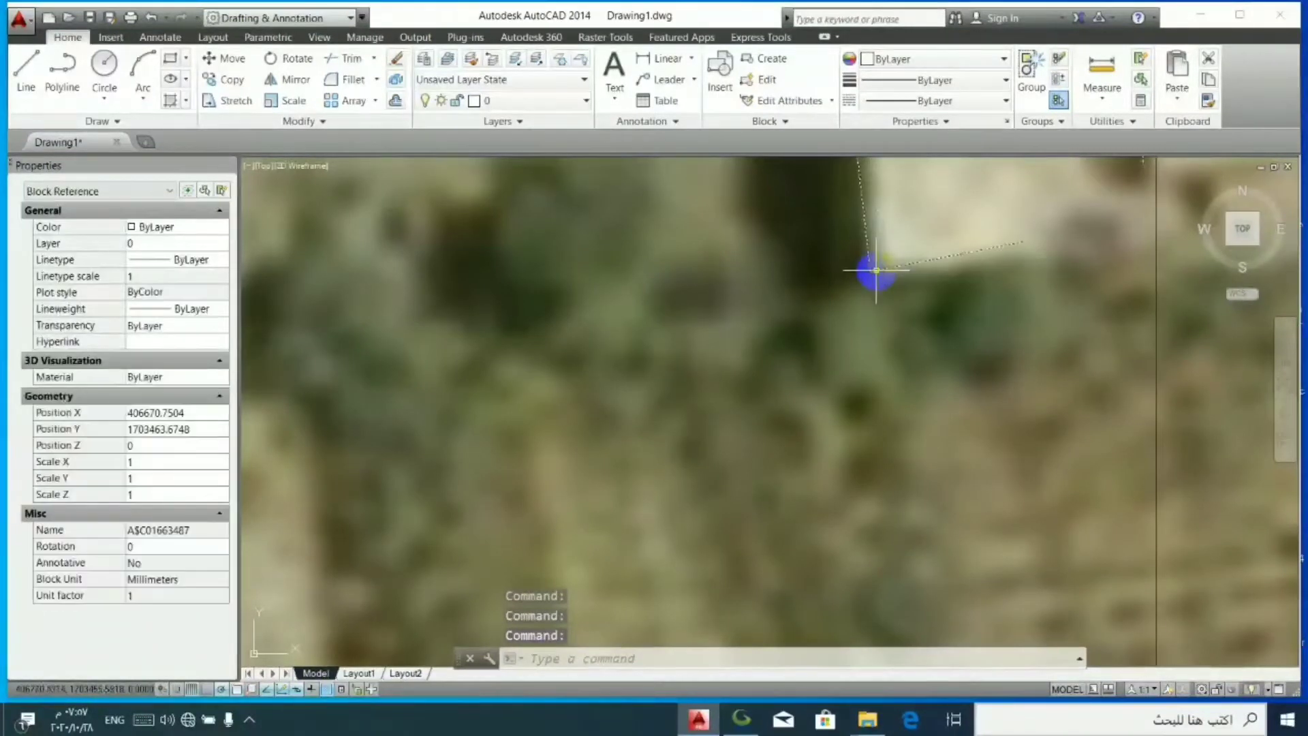
pyautogui.click(289, 62)
pyautogui.click(870, 272)
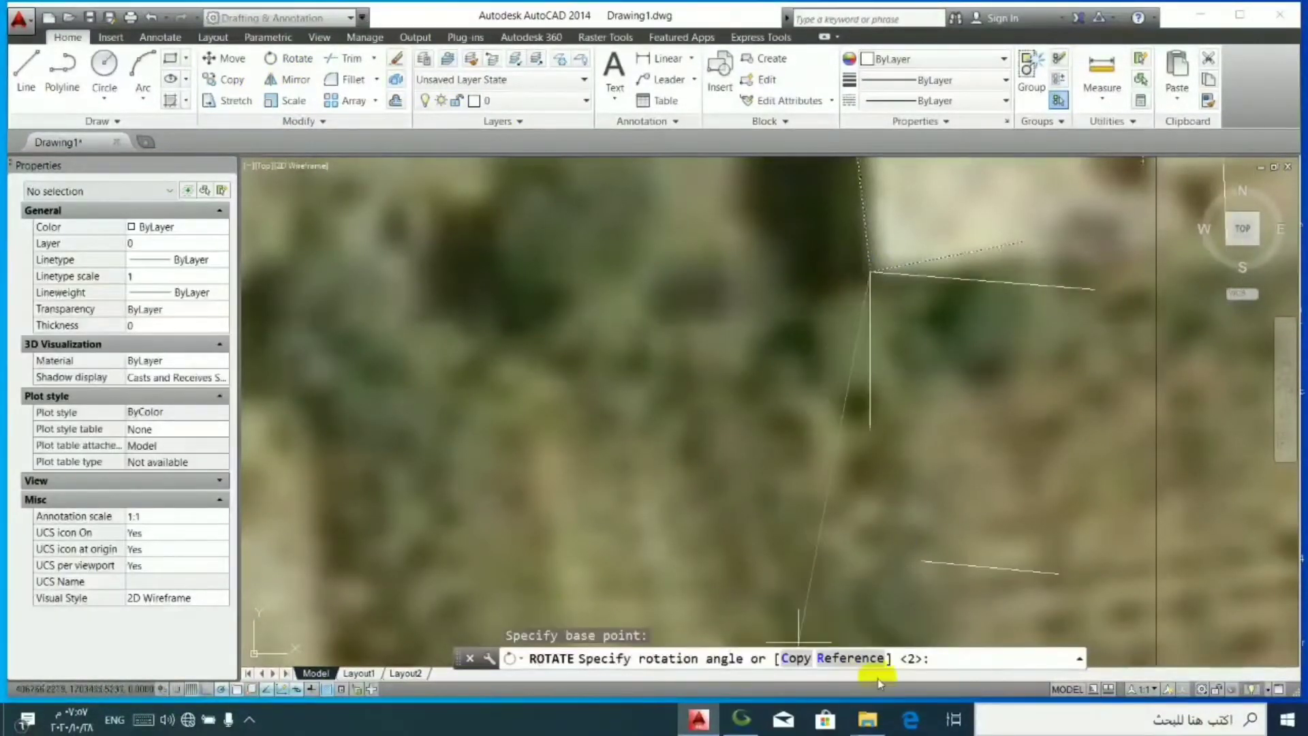
pyautogui.click(859, 659)
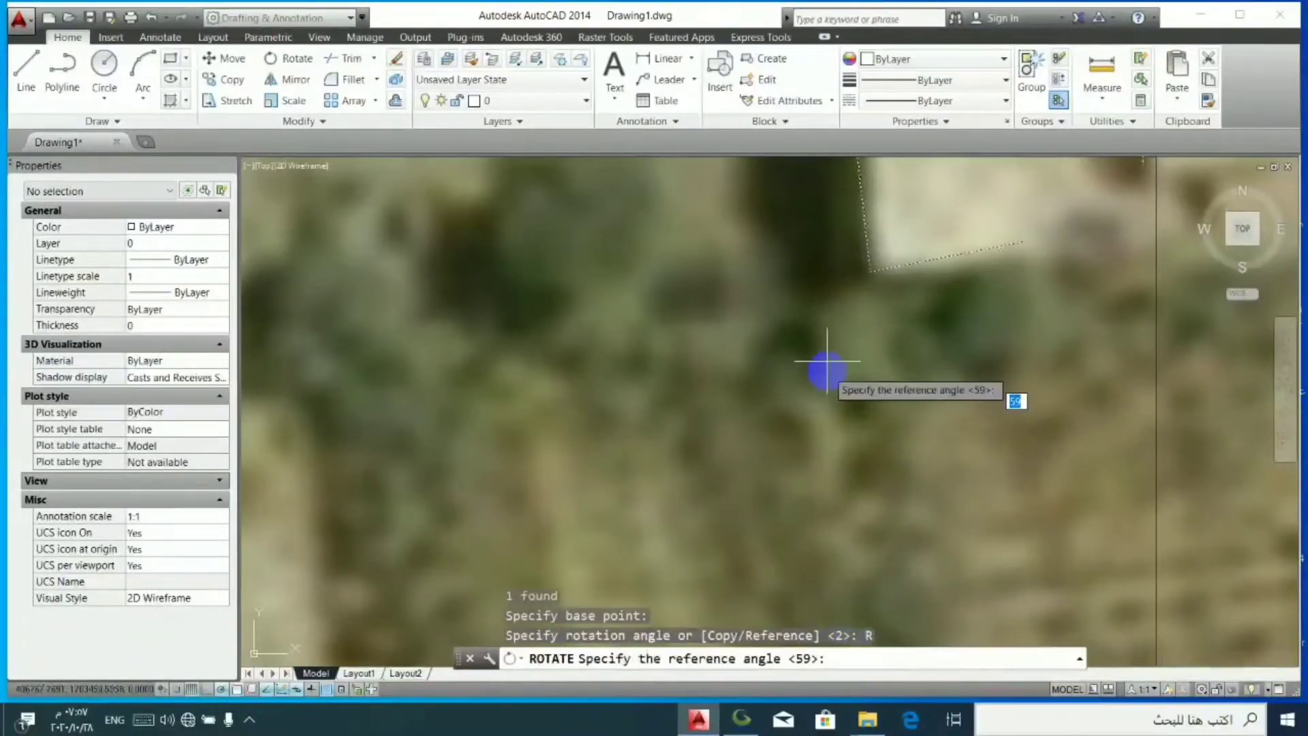
pyautogui.click(869, 272)
pyautogui.scroll(-10, 901, 288)
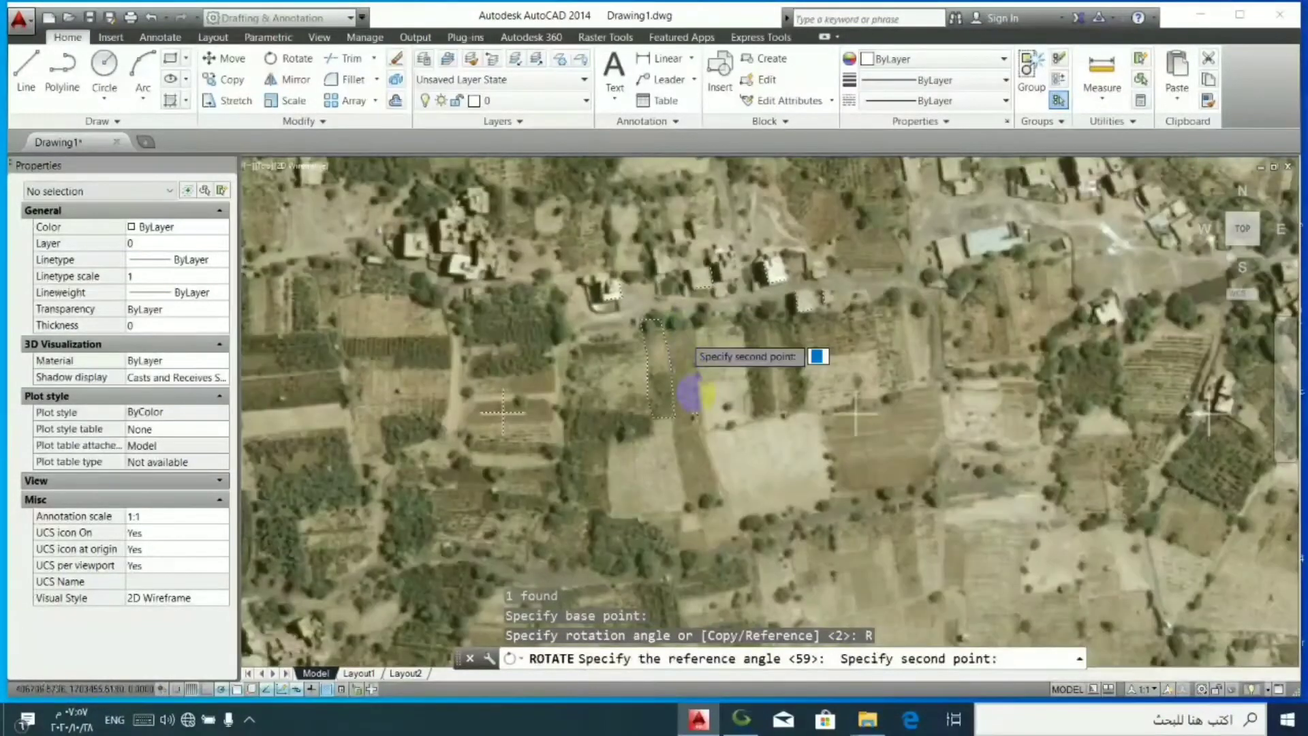
pyautogui.scroll(10, 654, 304)
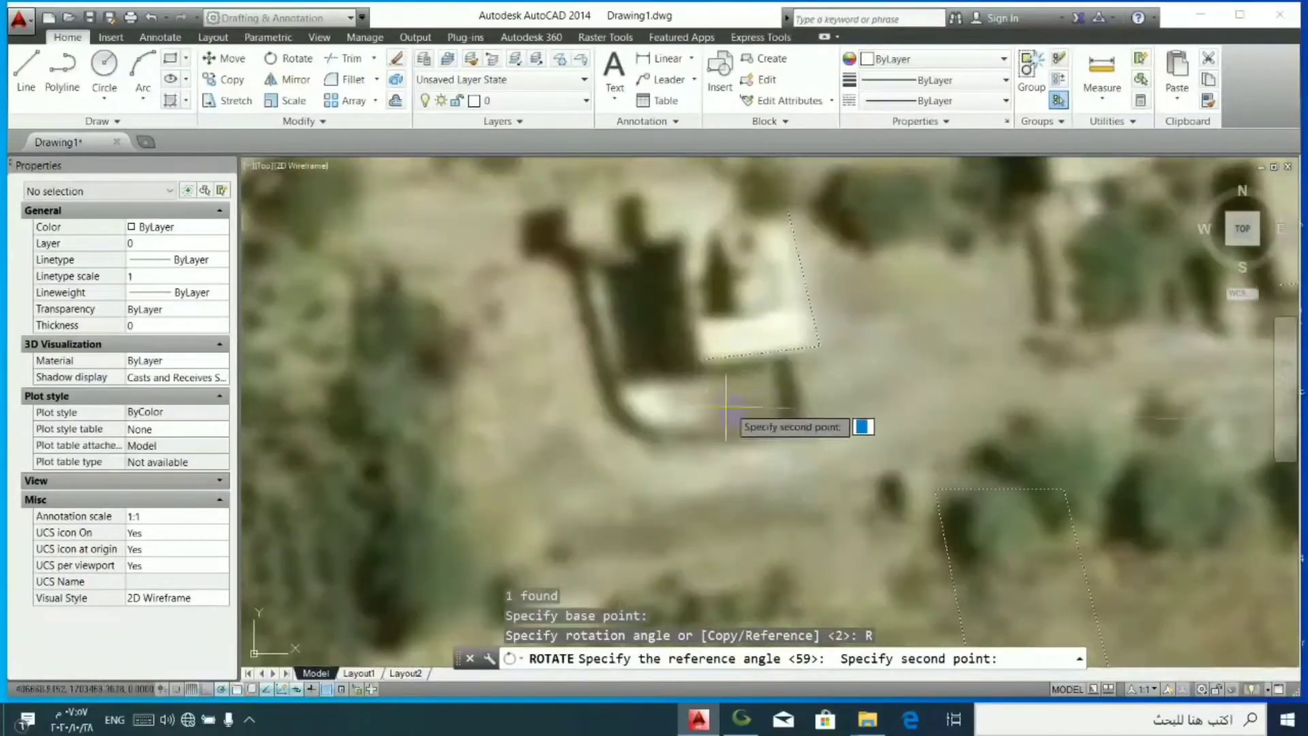
pyautogui.scroll(2, 692, 377)
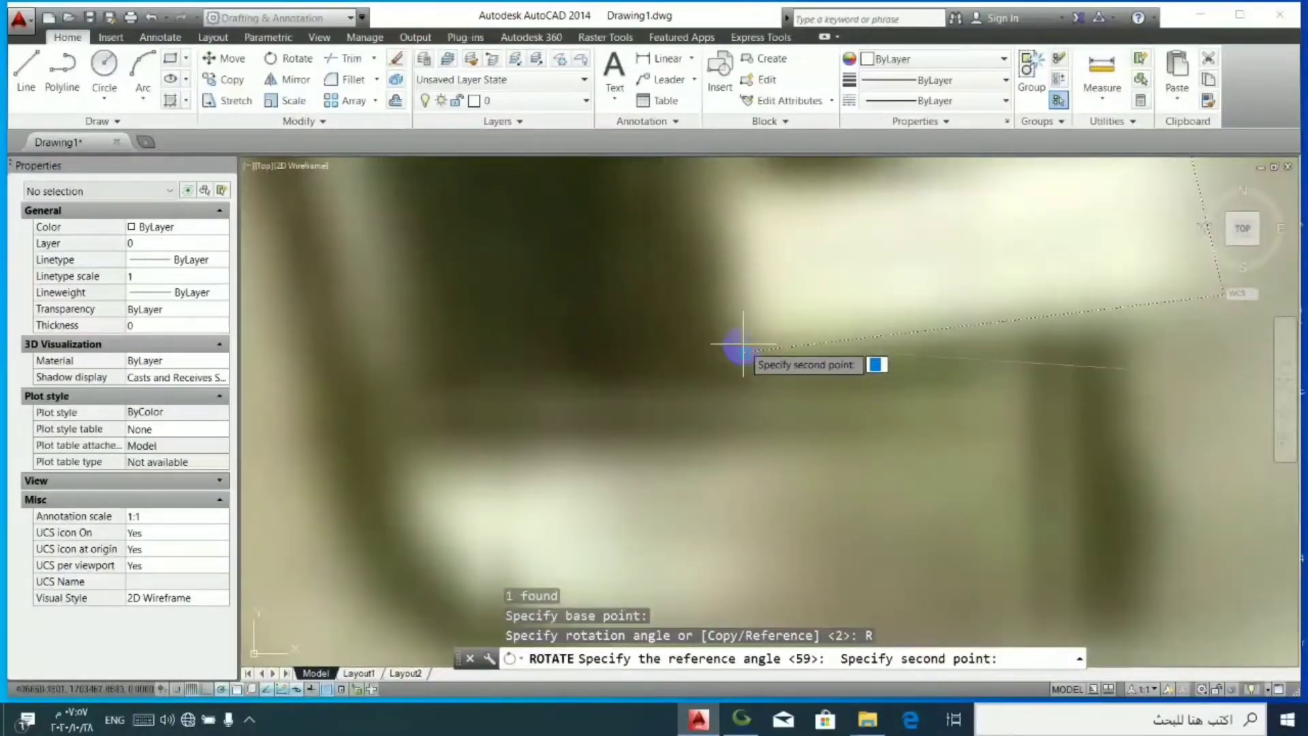
pyautogui.scroll(-2, 696, 409)
pyautogui.scroll(-10, 696, 409)
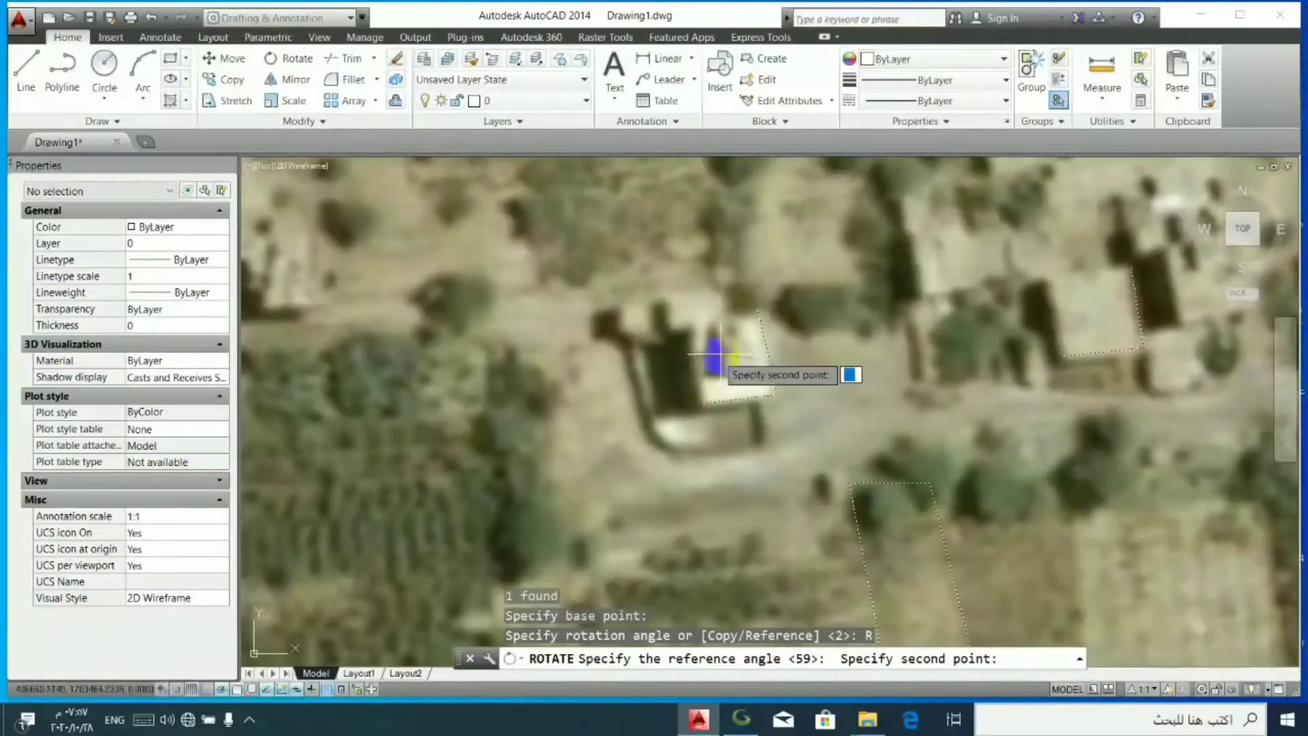
pyautogui.scroll(4, 777, 300)
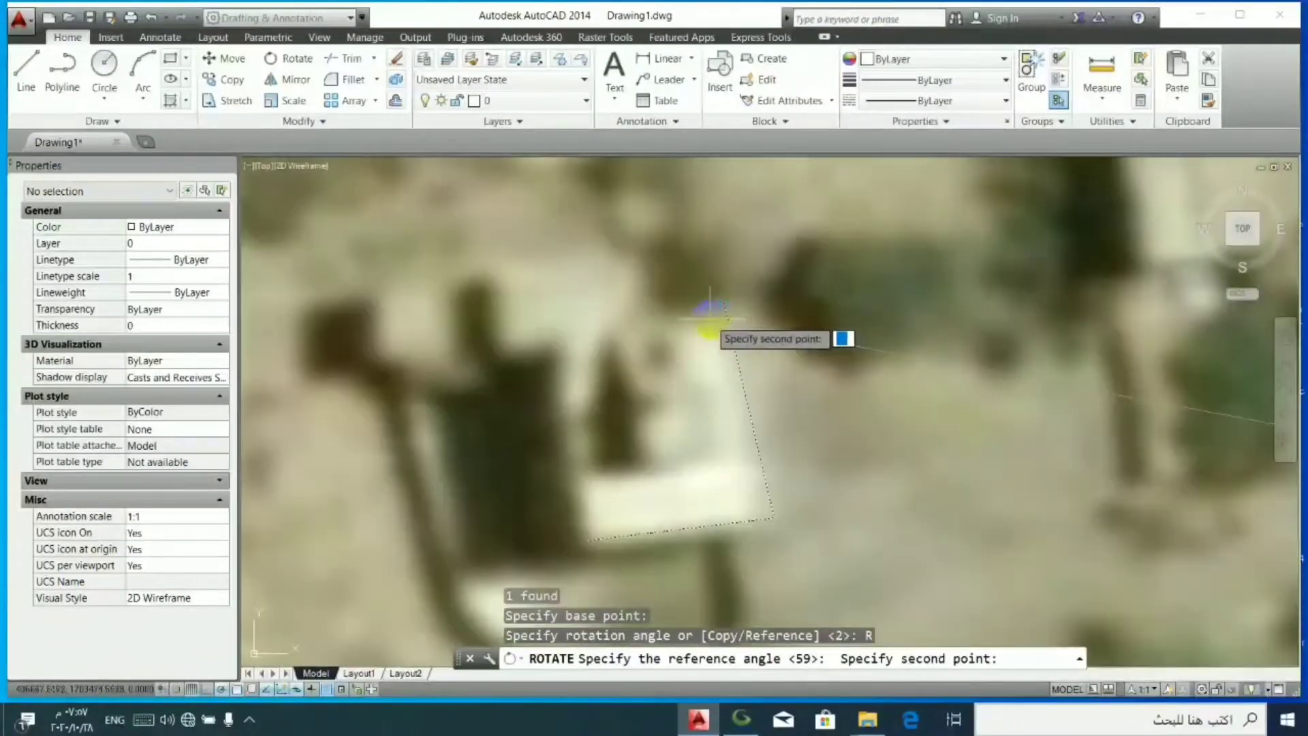
pyautogui.scroll(-4, 681, 327)
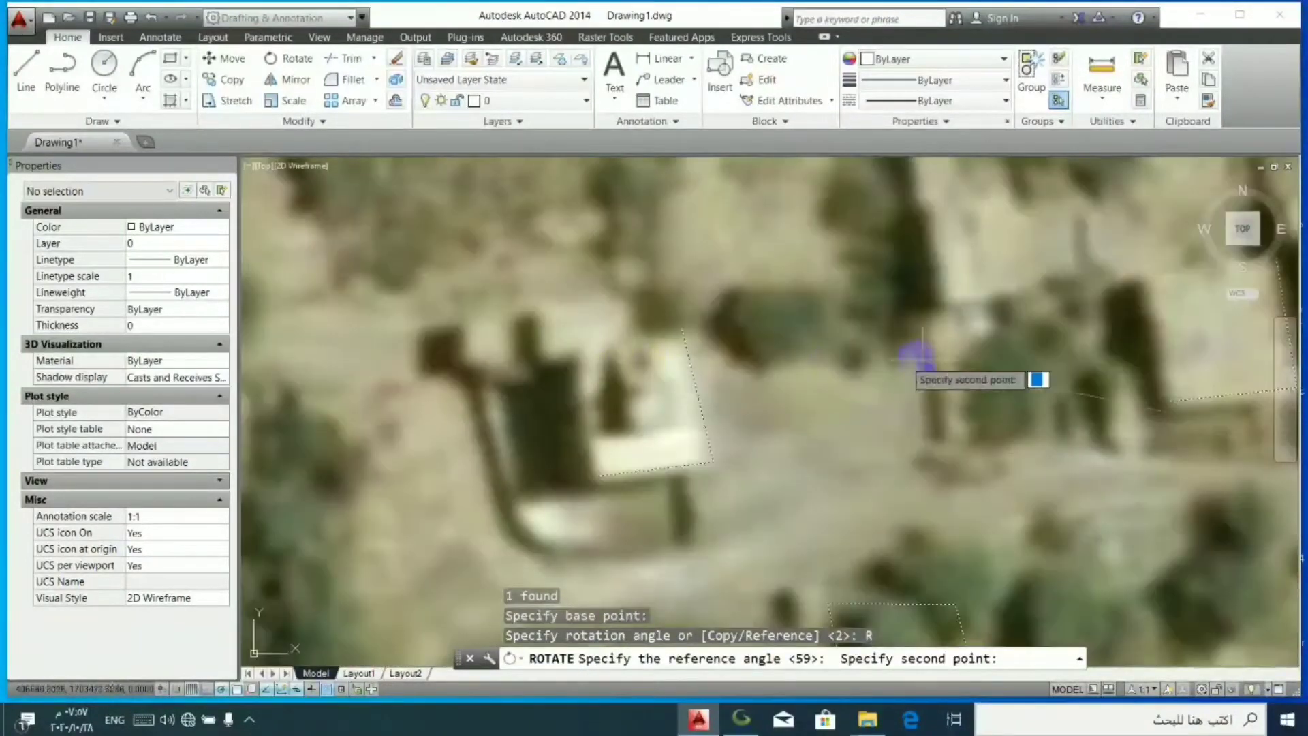
pyautogui.scroll(1, 953, 409)
pyautogui.scroll(5, 1076, 401)
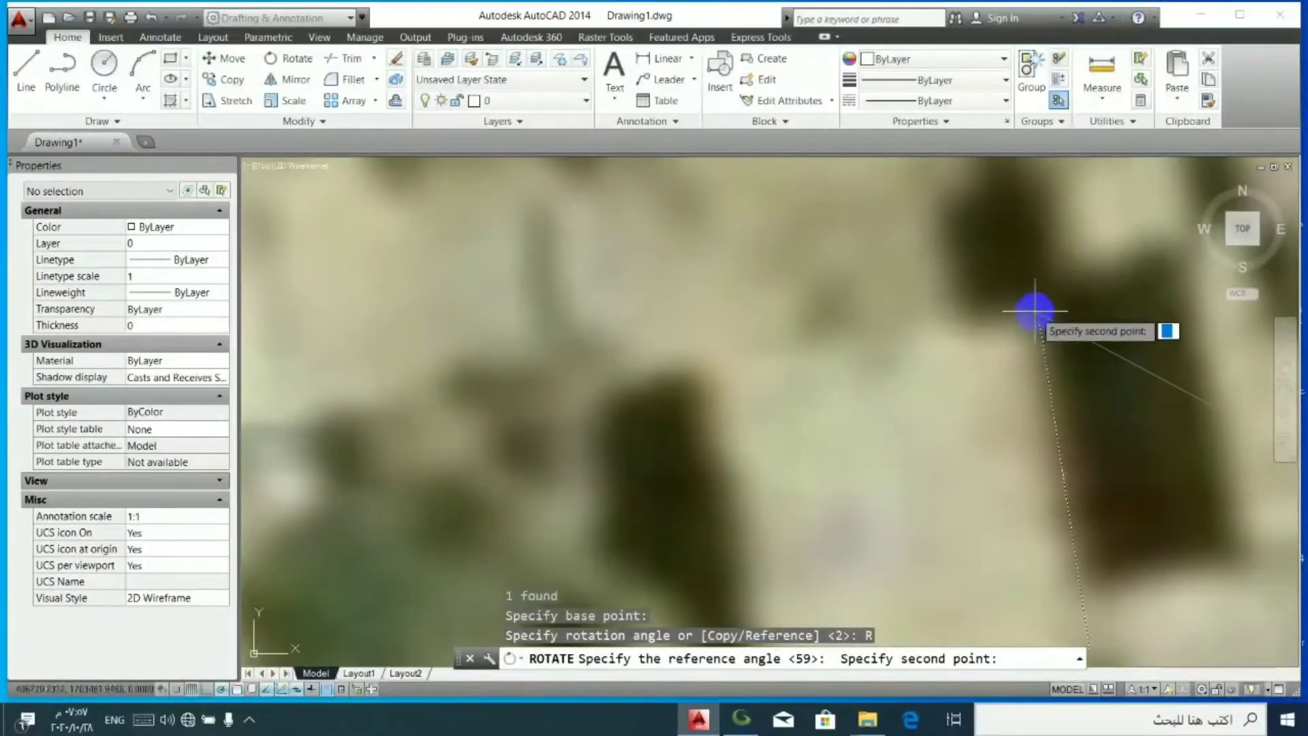
pyautogui.click(1034, 320)
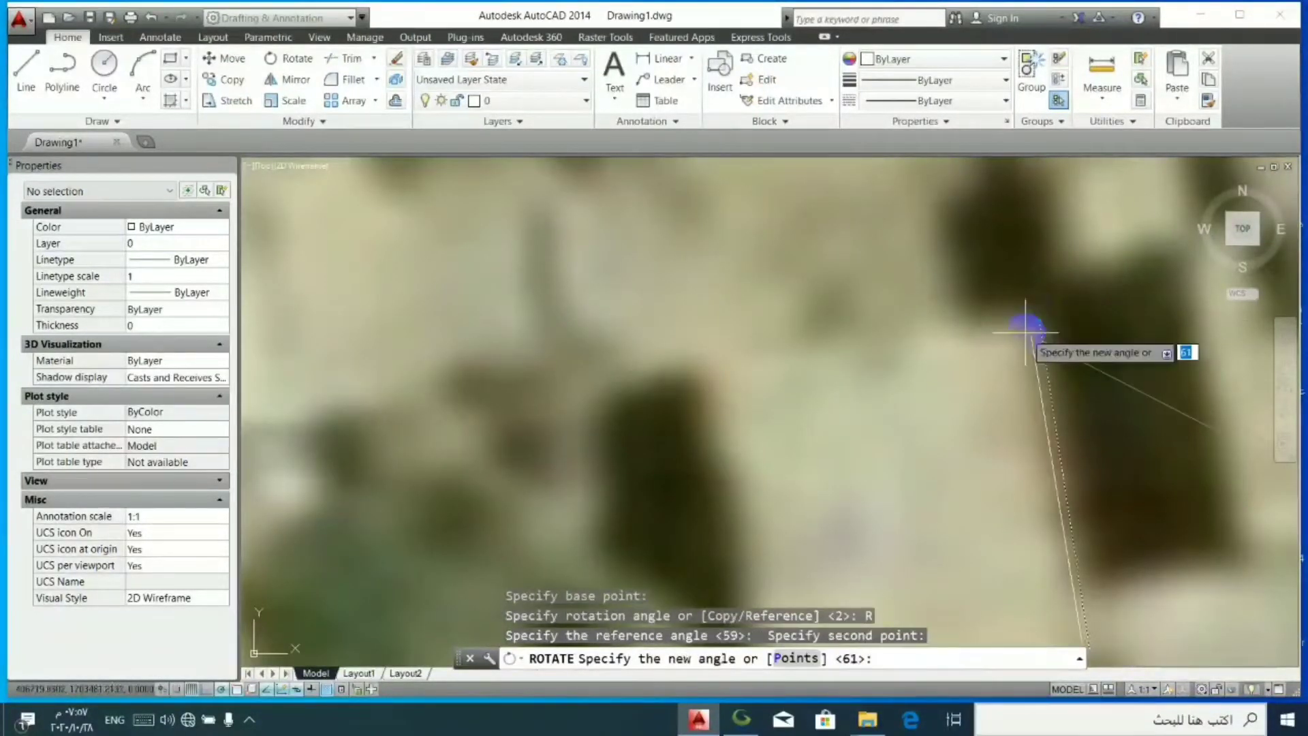
pyautogui.click(1015, 327)
pyautogui.scroll(-6, 949, 257)
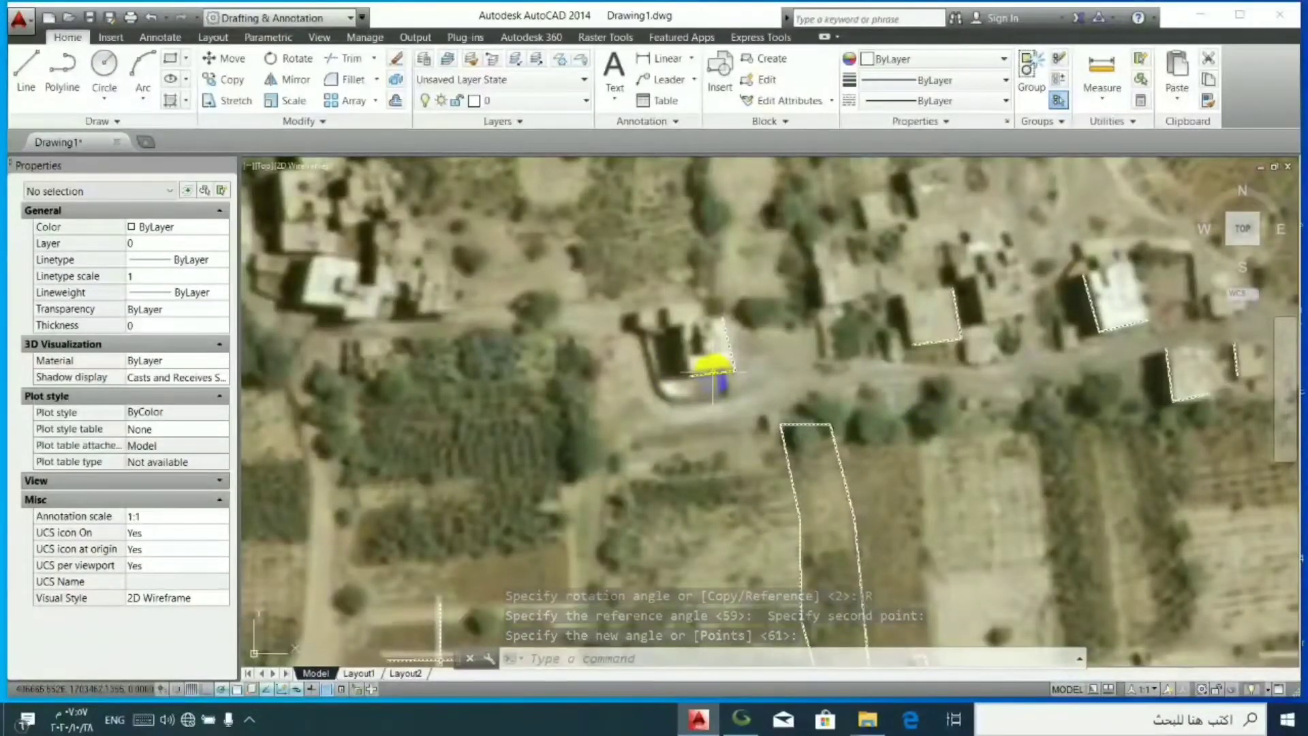
pyautogui.scroll(-2, 699, 371)
pyautogui.scroll(1, 768, 464)
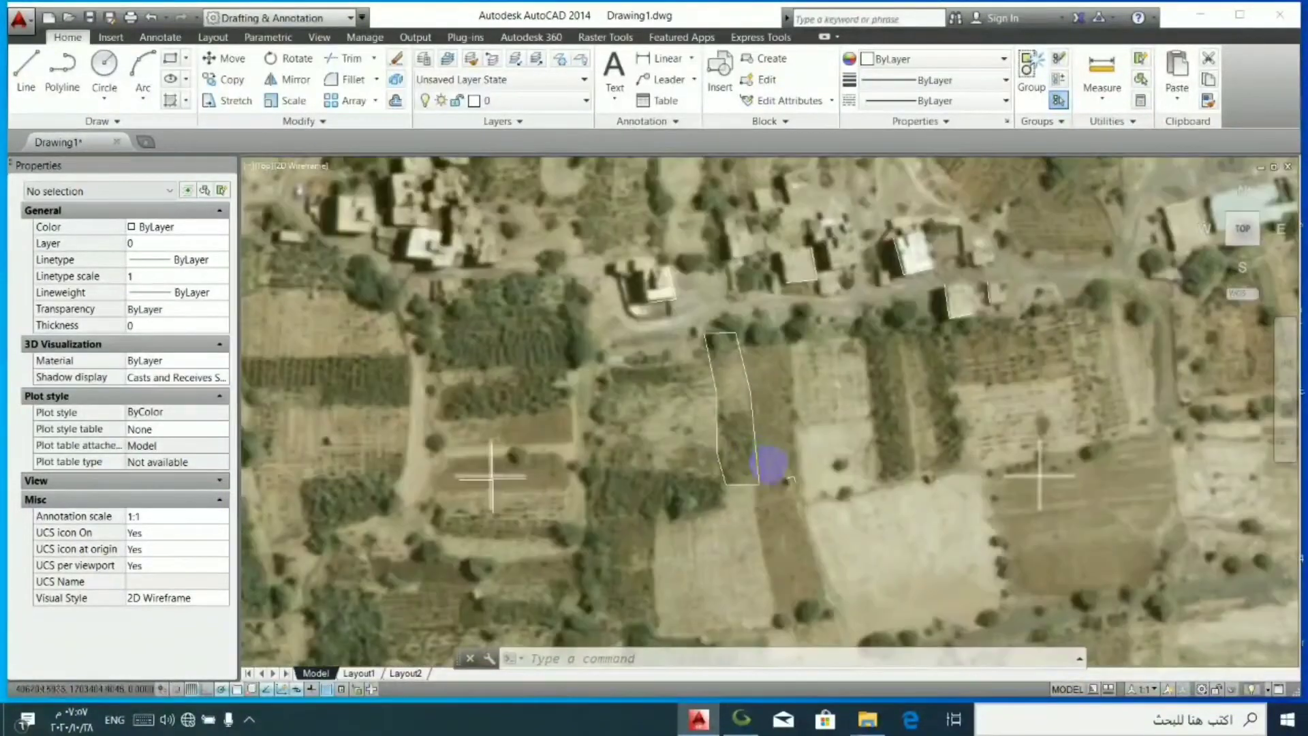
pyautogui.scroll(2, 768, 463)
pyautogui.scroll(4, 817, 491)
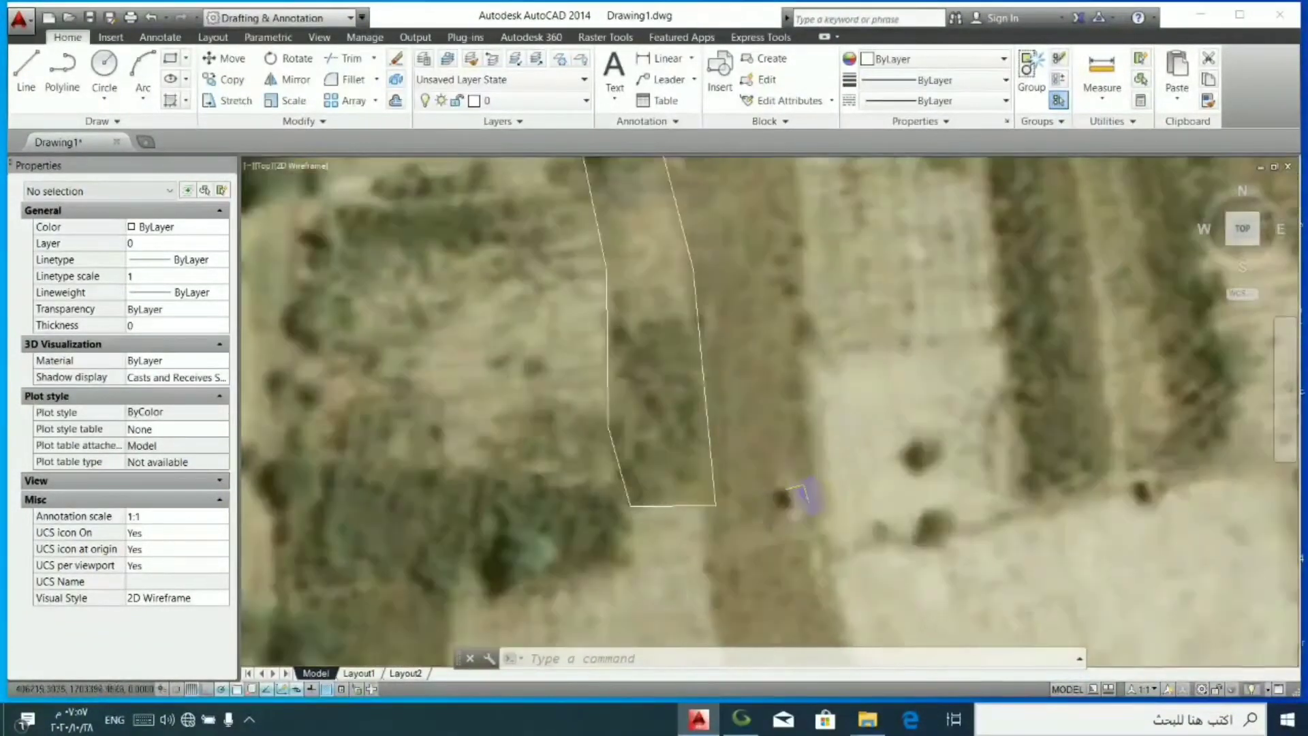
pyautogui.click(802, 480)
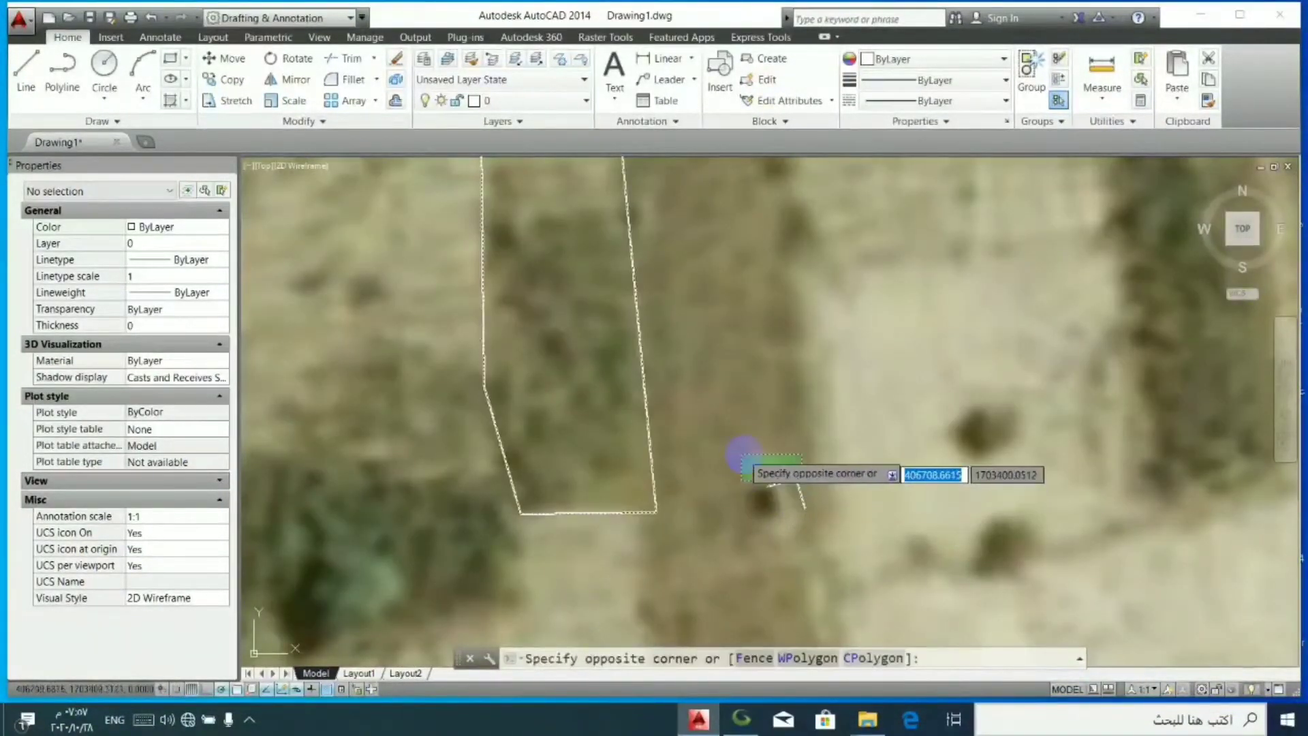
pyautogui.scroll(-3, 773, 455)
pyautogui.press('Escape')
# - Select the hora image and send it behind all other objects
pyautogui.keyDown('shift'); pyautogui.click(764, 449); pyautogui.keyUp('shift')
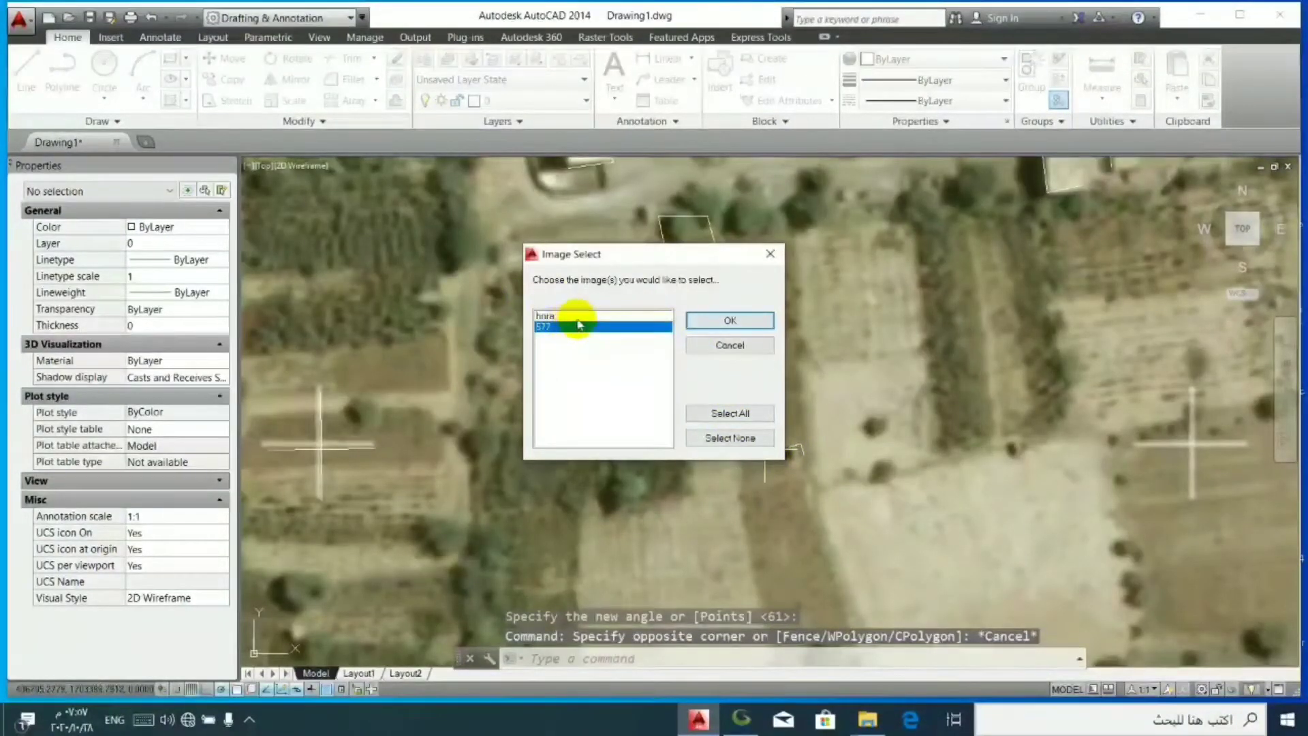
pyautogui.click(760, 326)
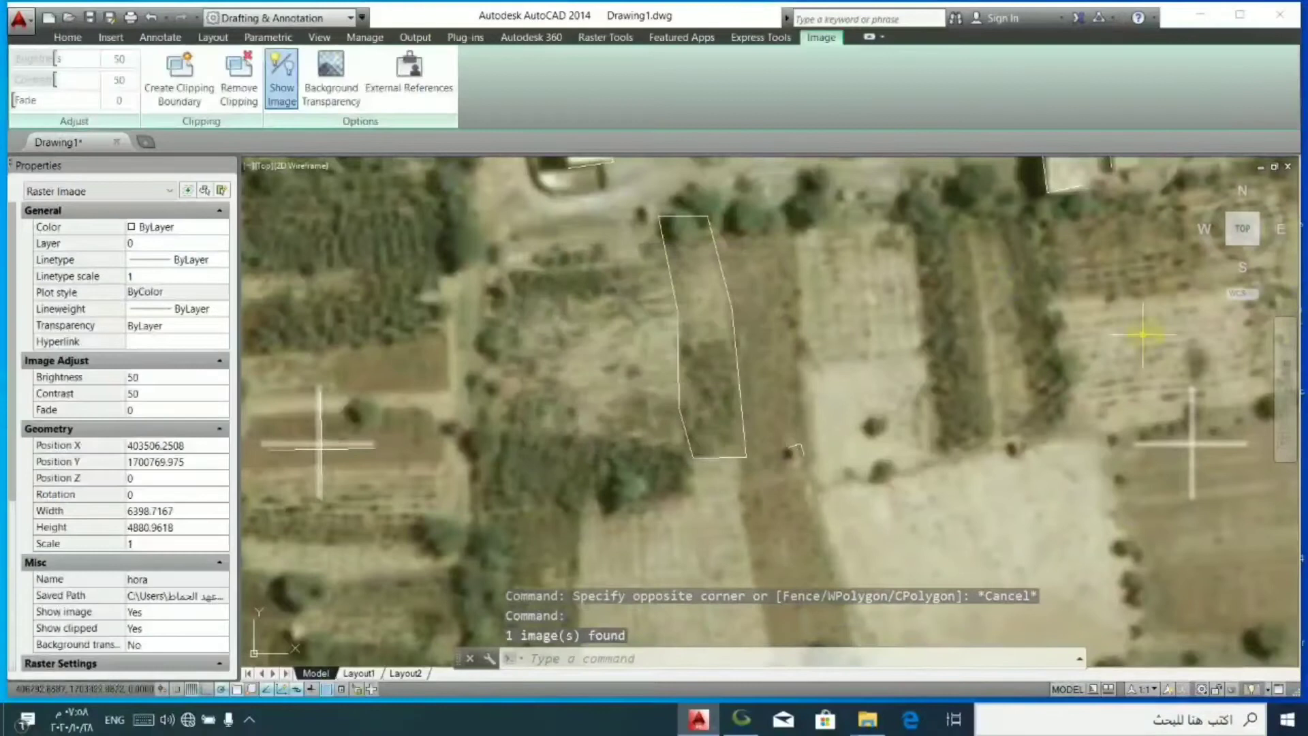
pyautogui.rightClick(1109, 329)
pyautogui.moveTo(1134, 381)
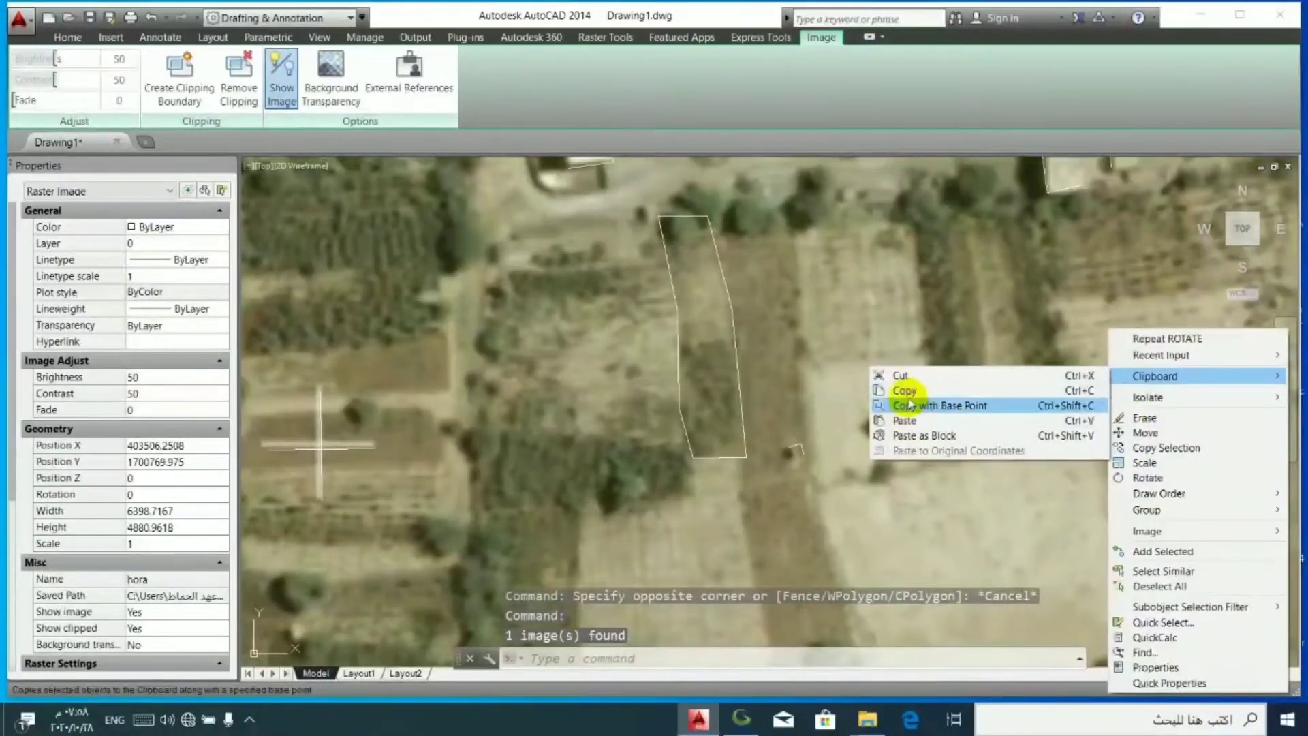
pyautogui.moveTo(1158, 493)
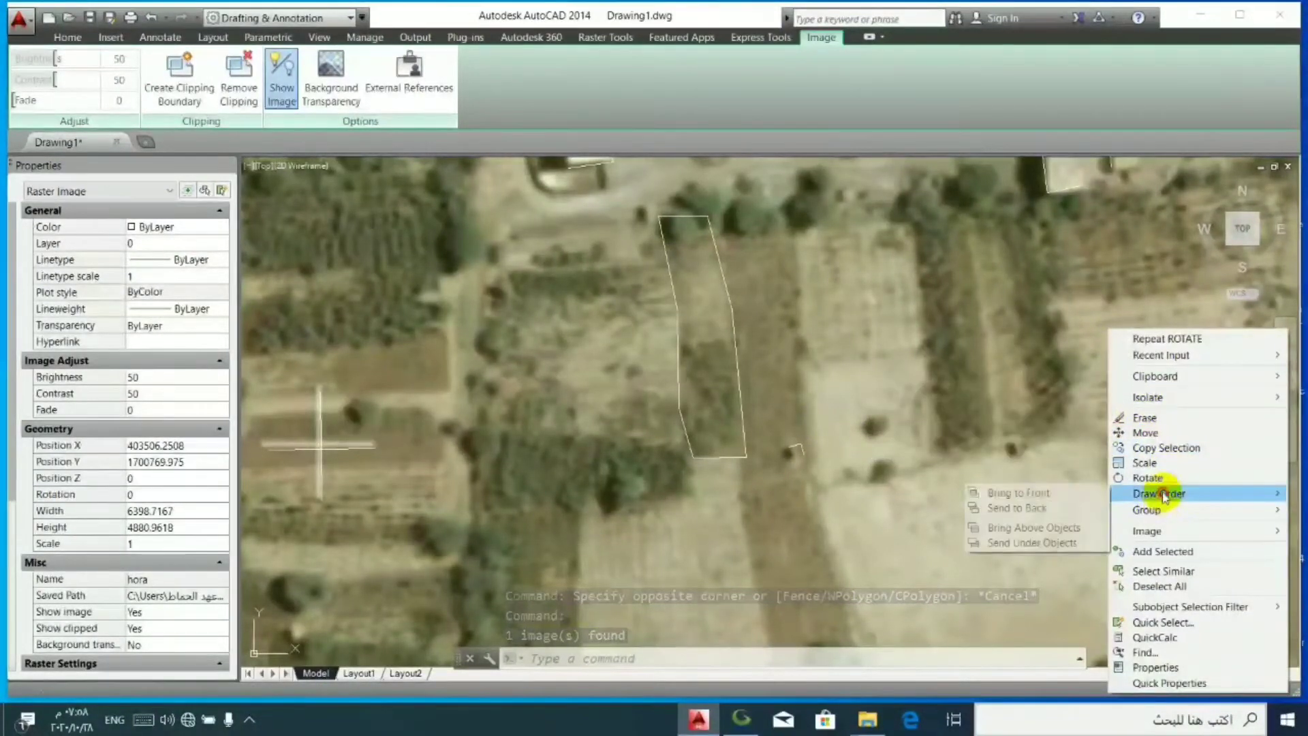
pyautogui.click(1040, 511)
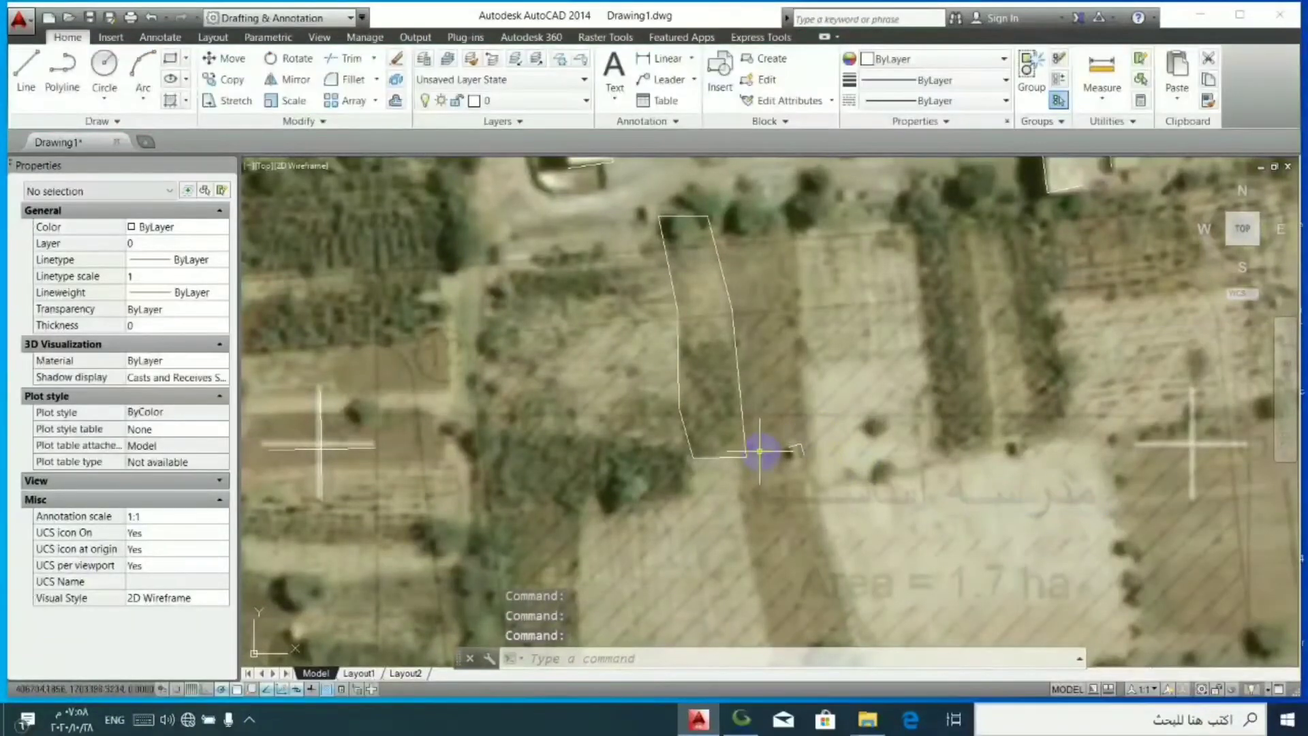
pyautogui.click(349, 407)
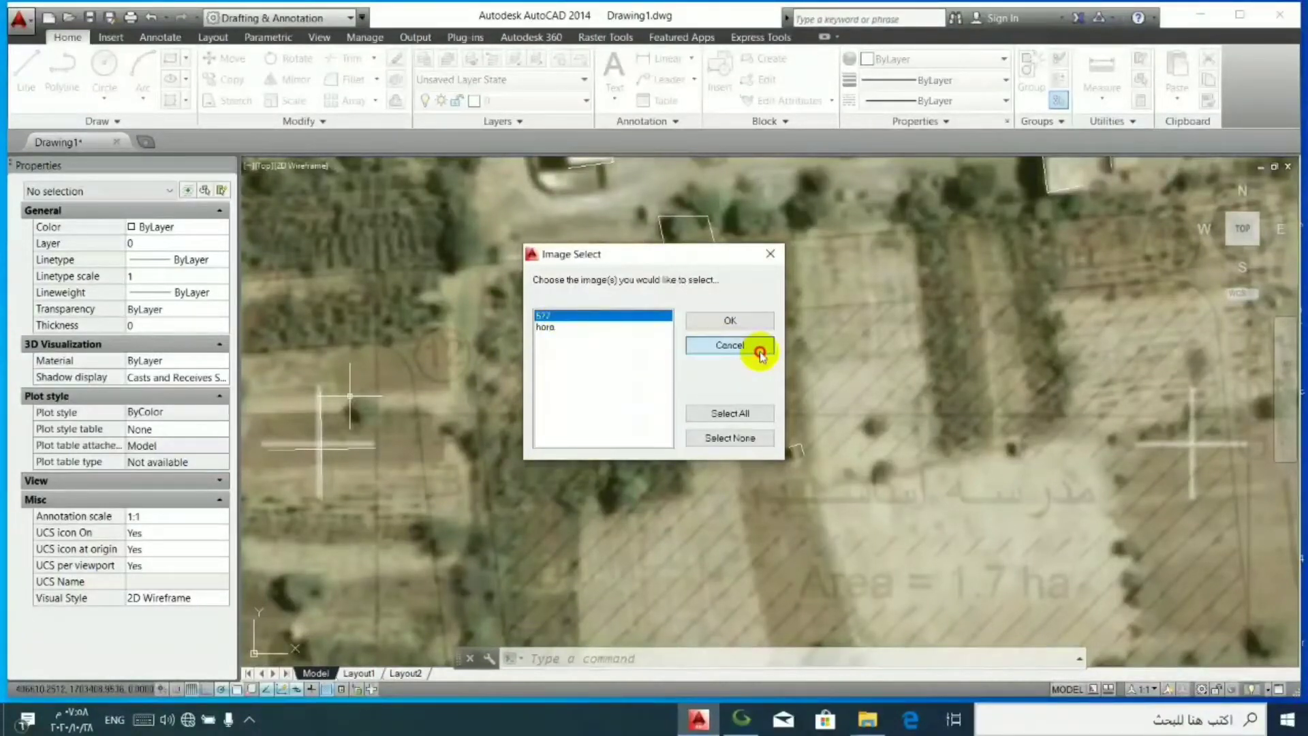
pyautogui.click(759, 351)
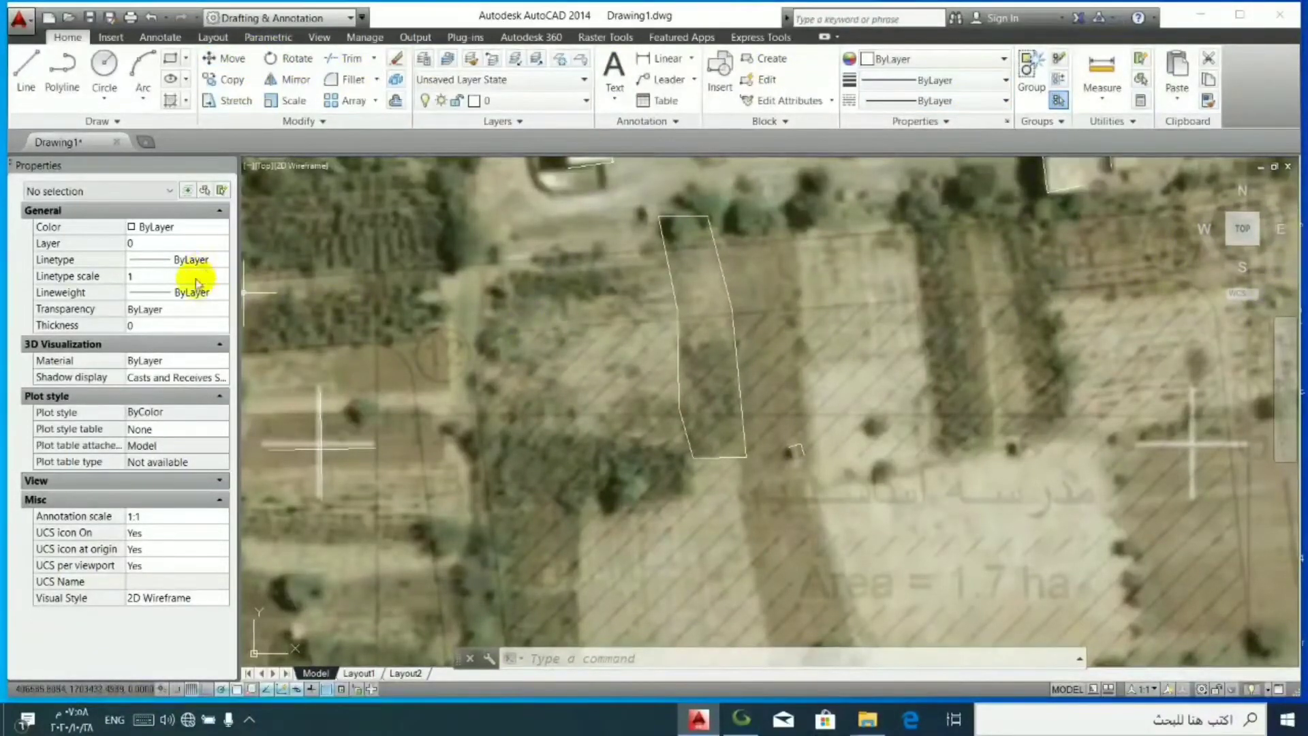
pyautogui.click(508, 430)
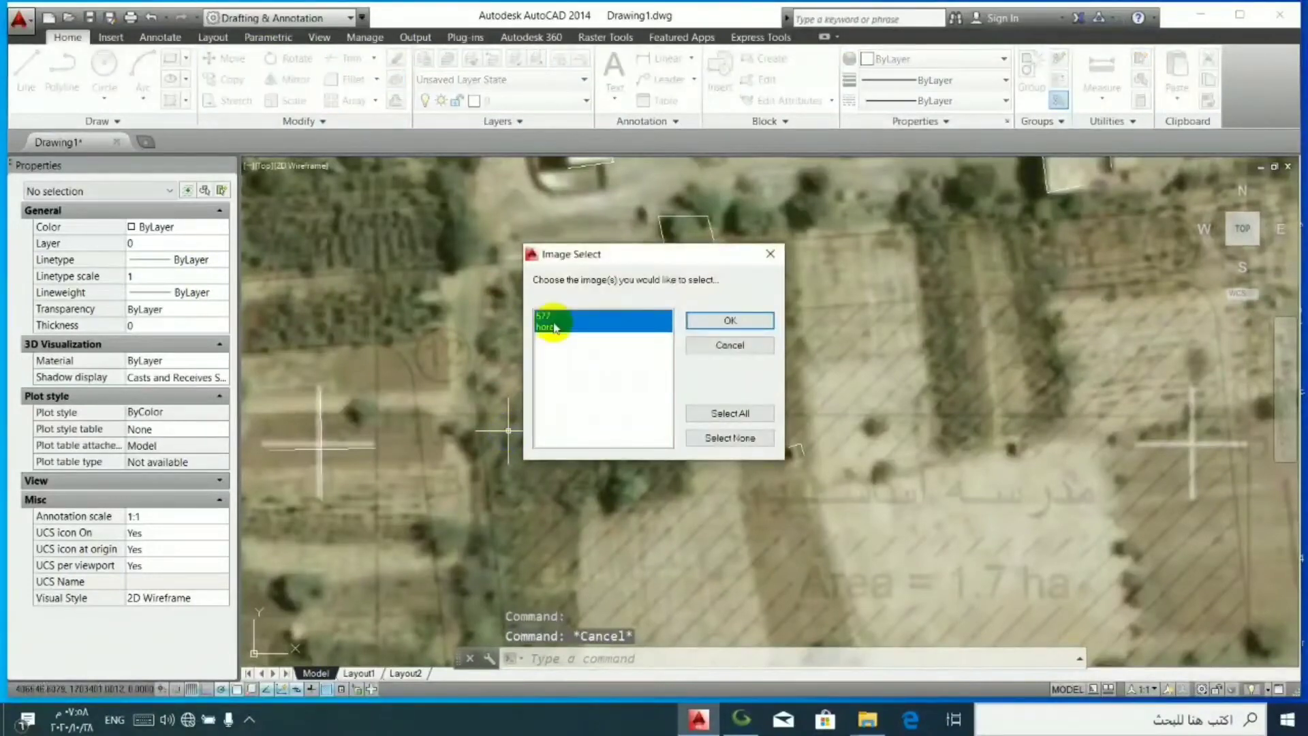
pyautogui.click(720, 349)
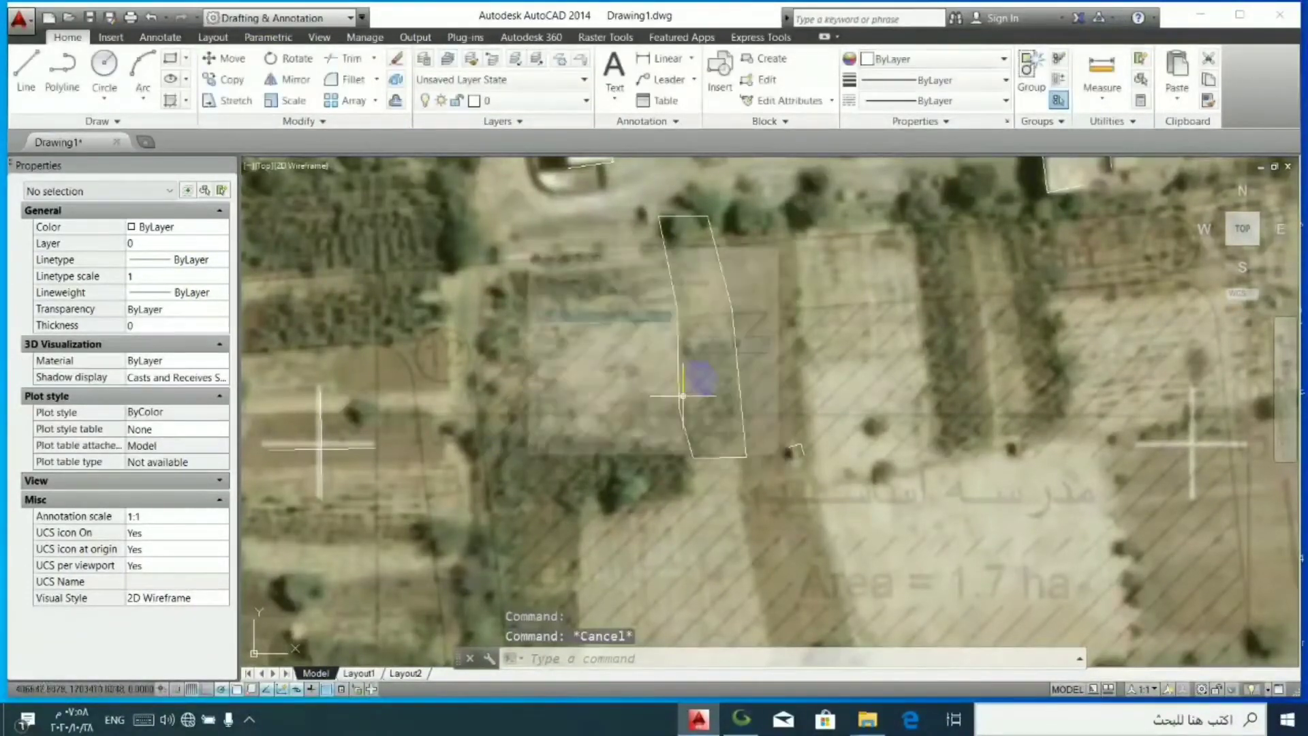
# - Select the block and nudge it about 0.65 units east at the large white building's southwest corner
pyautogui.scroll(-5, 613, 475)
pyautogui.scroll(3, 766, 368)
pyautogui.scroll(5, 766, 367)
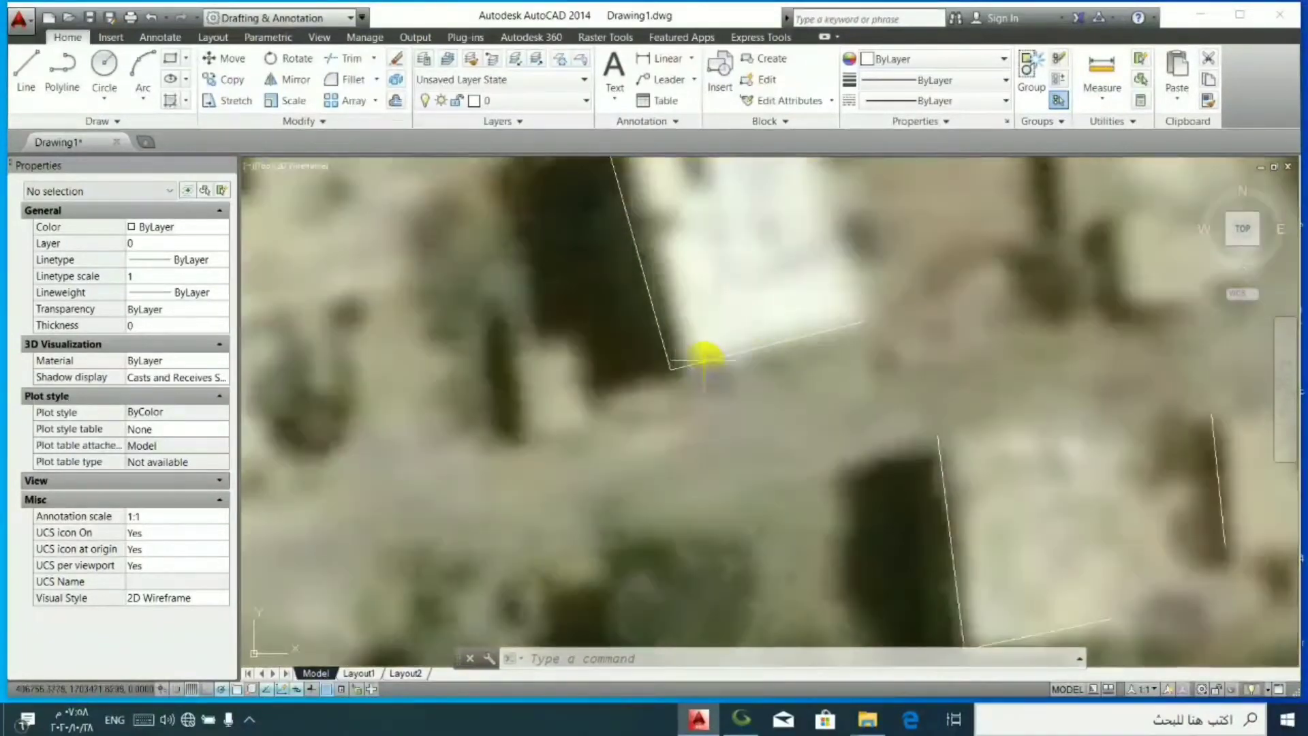
pyautogui.click(699, 363)
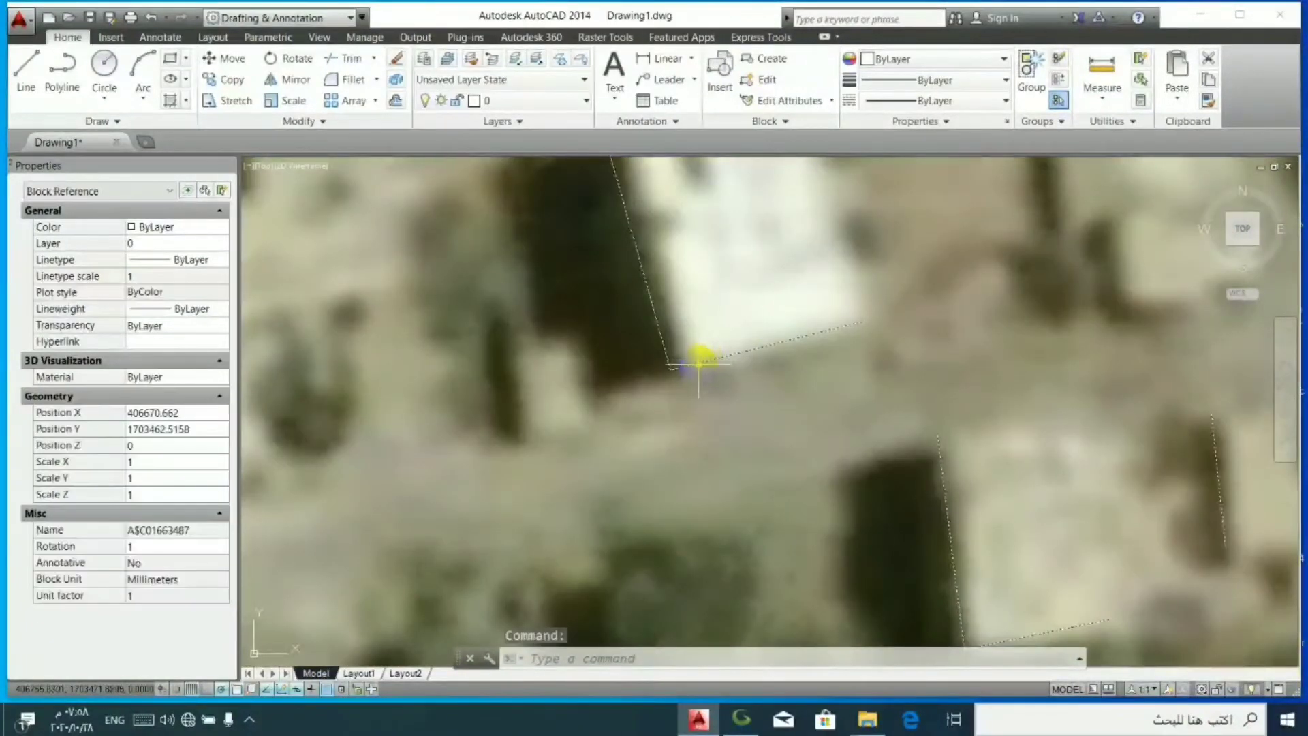
pyautogui.click(697, 366)
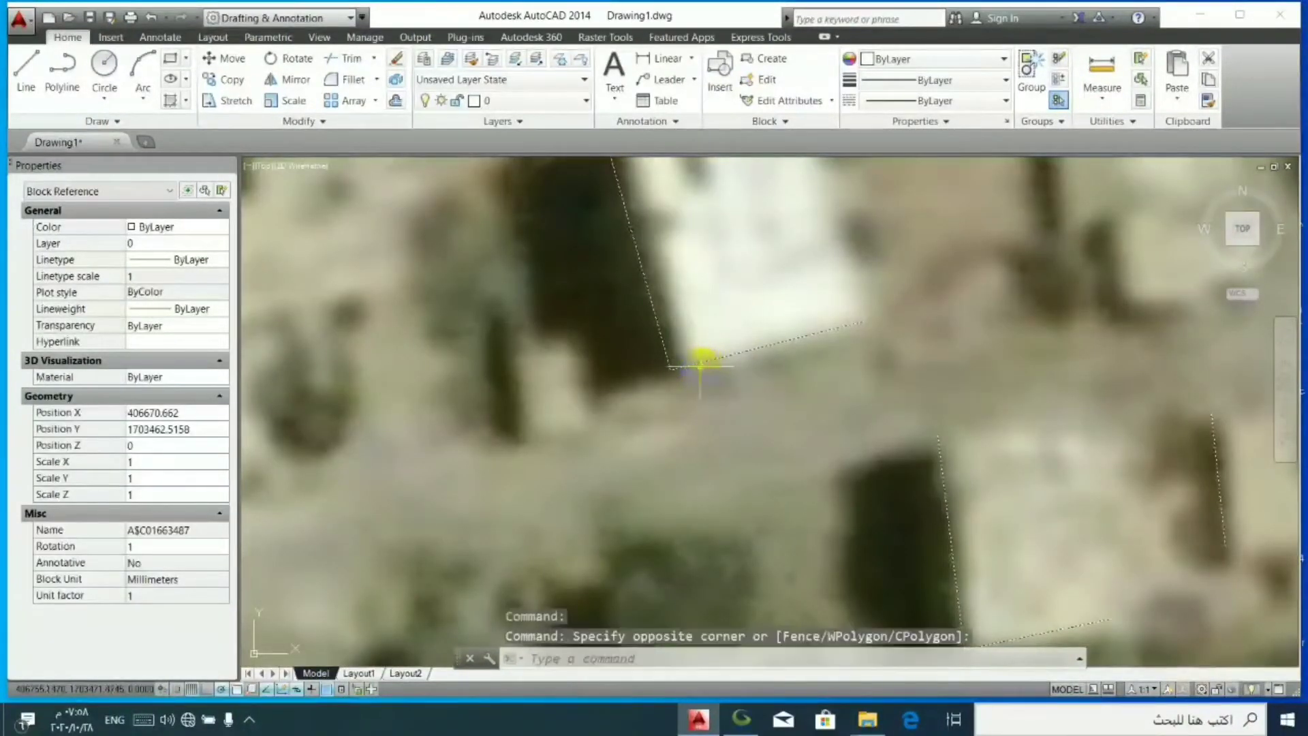
pyautogui.click(712, 362)
pyautogui.press('Escape')
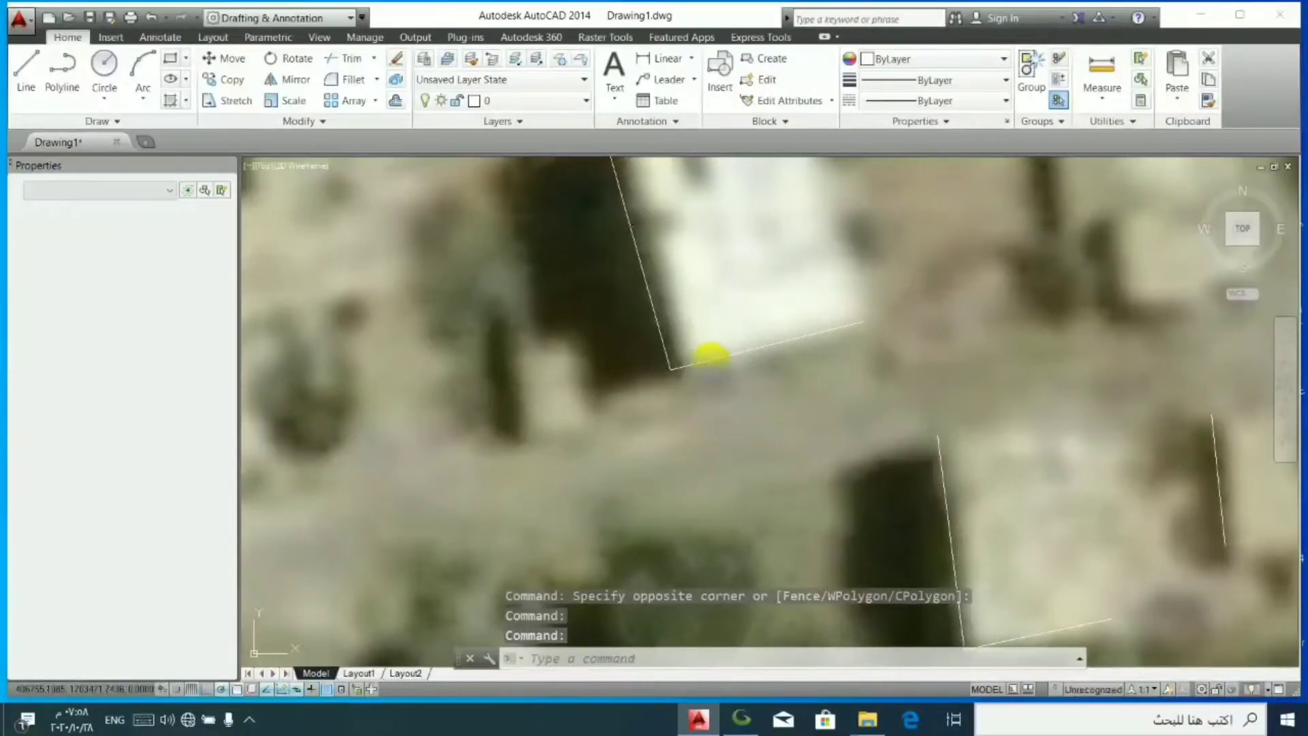
pyautogui.click(707, 356)
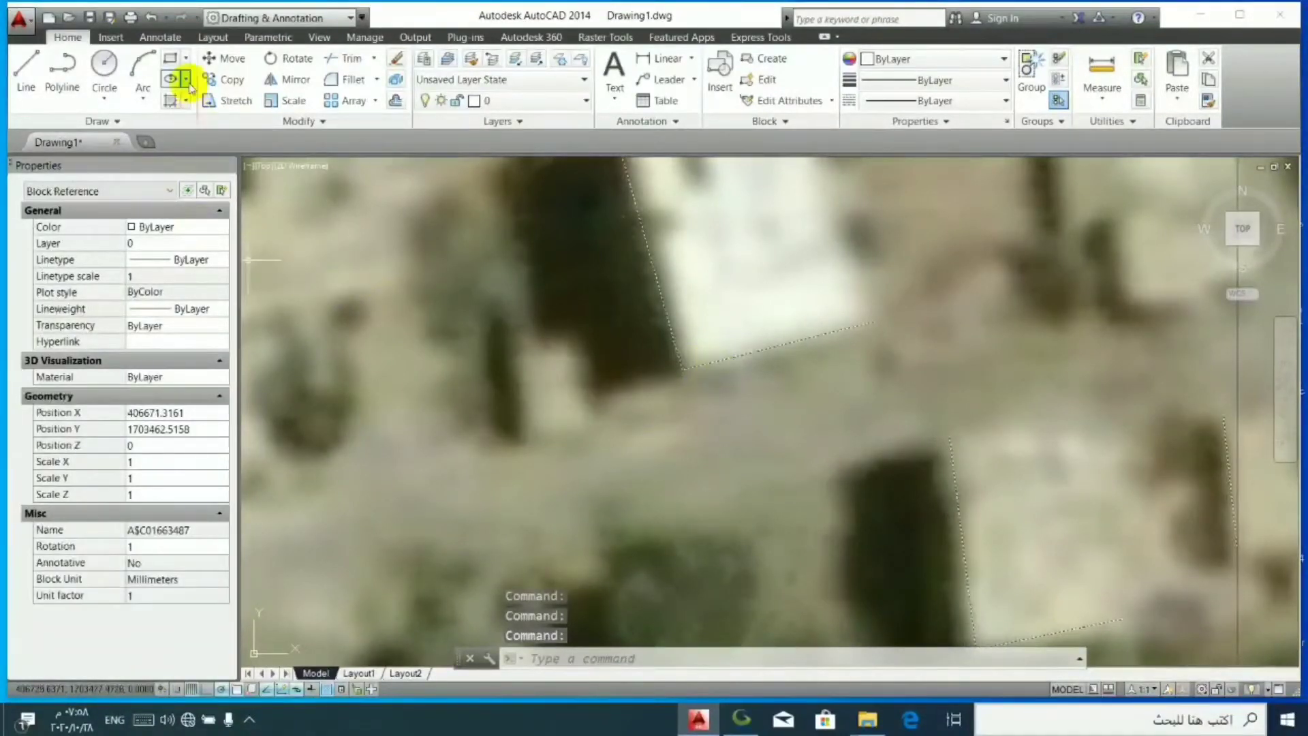
# - Rotate the block by Reference about the large white building's southwest corner, aligning the south-of-road building's northwest corner with the imagery
pyautogui.click(279, 71)
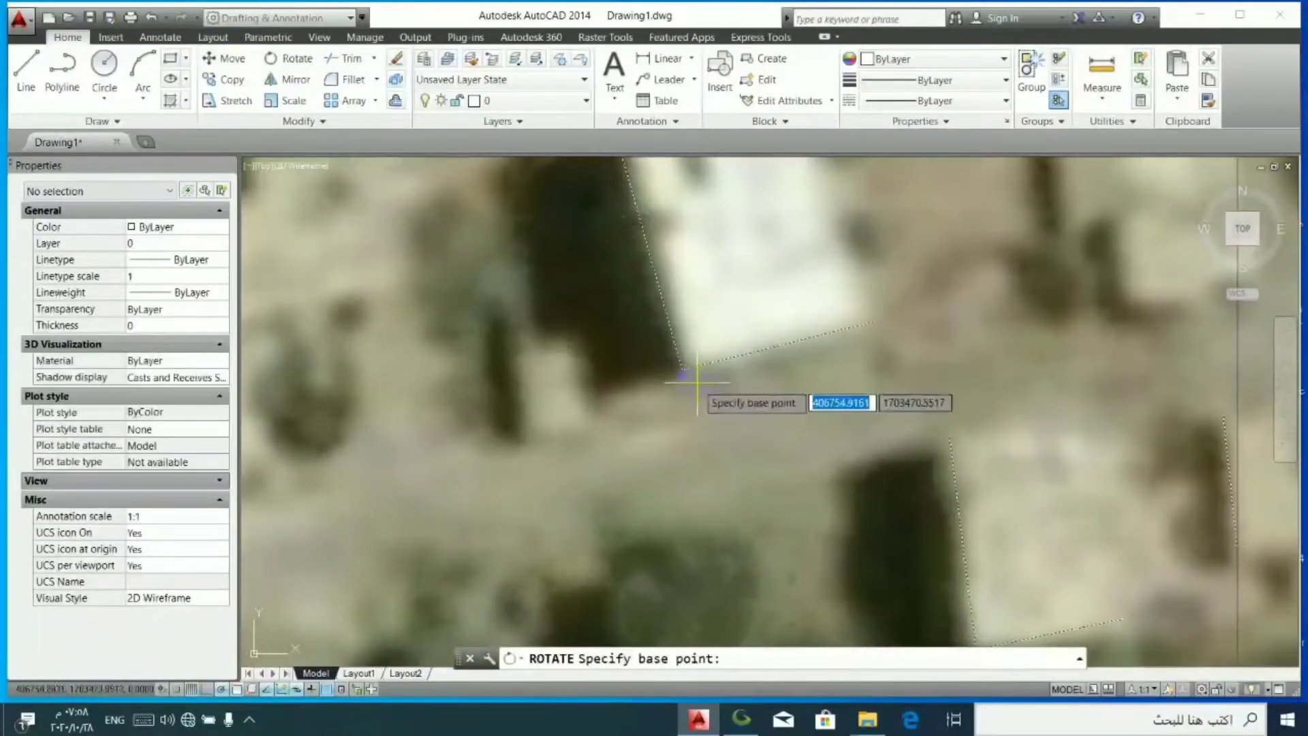
pyautogui.click(681, 417)
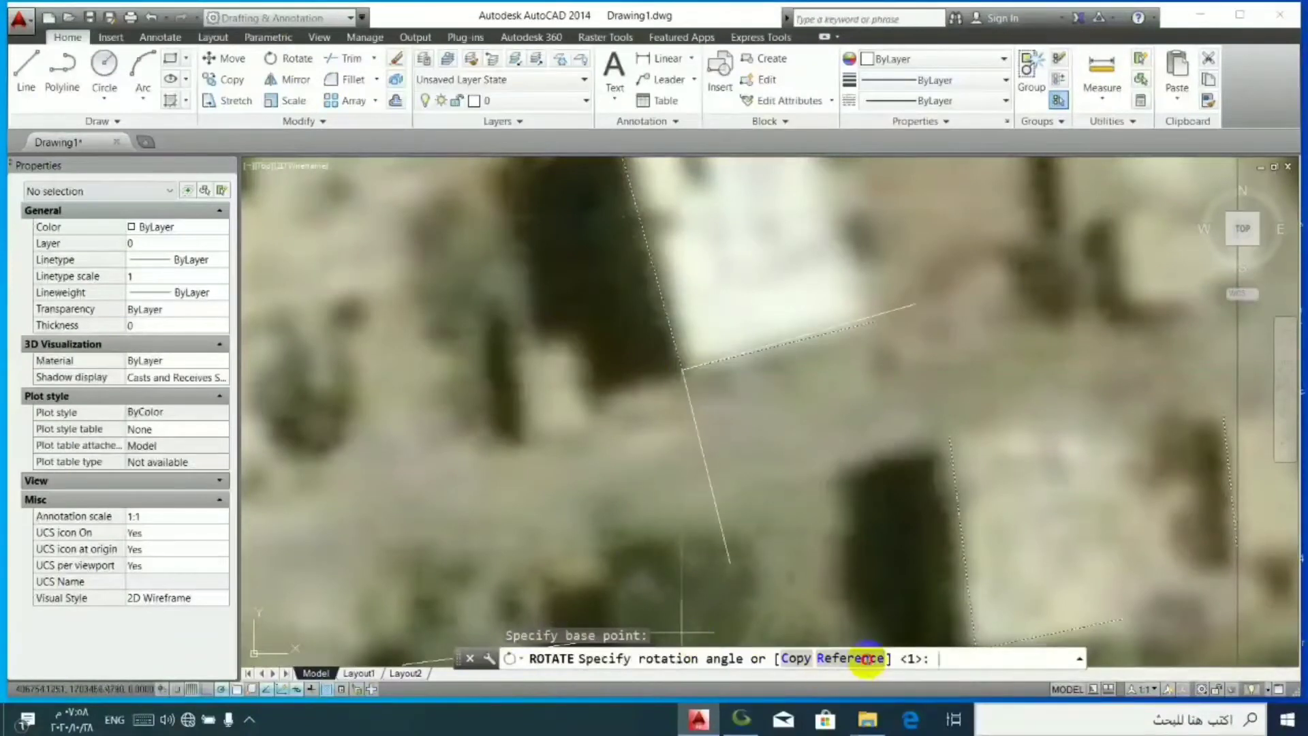
pyautogui.click(865, 658)
pyautogui.click(680, 366)
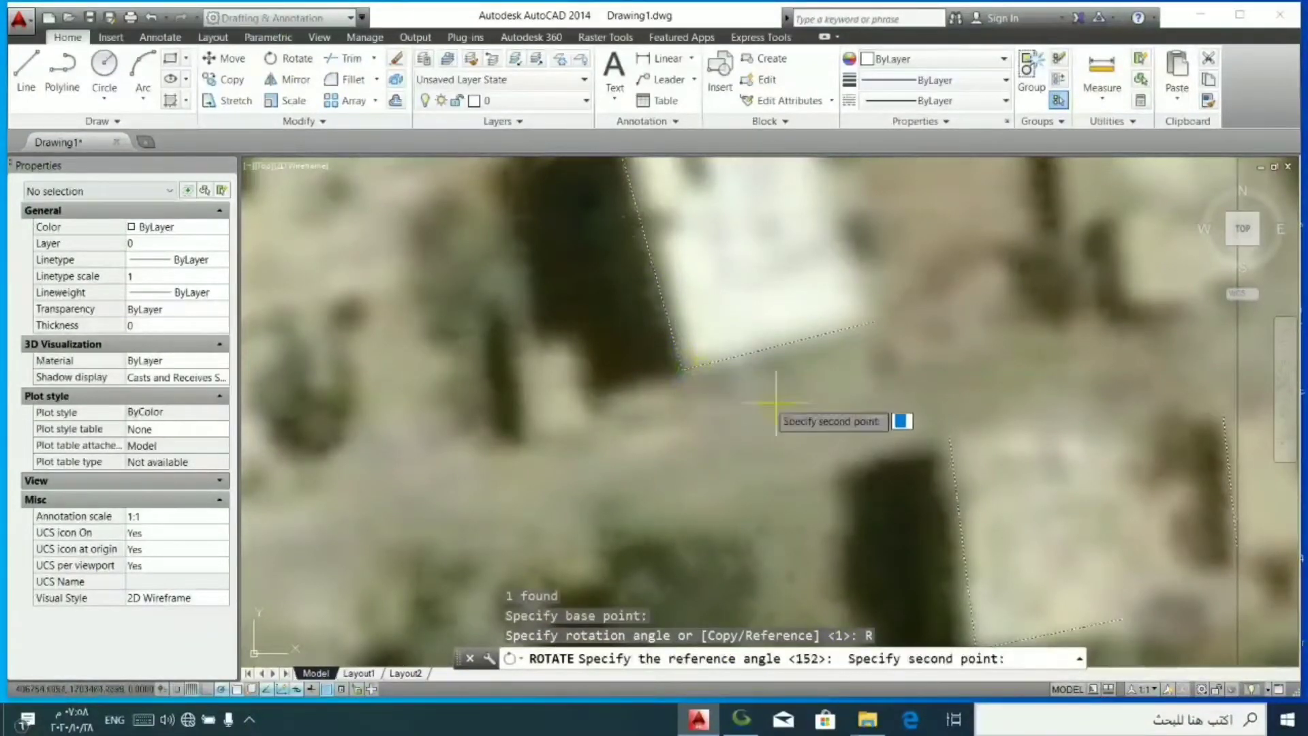
pyautogui.click(950, 433)
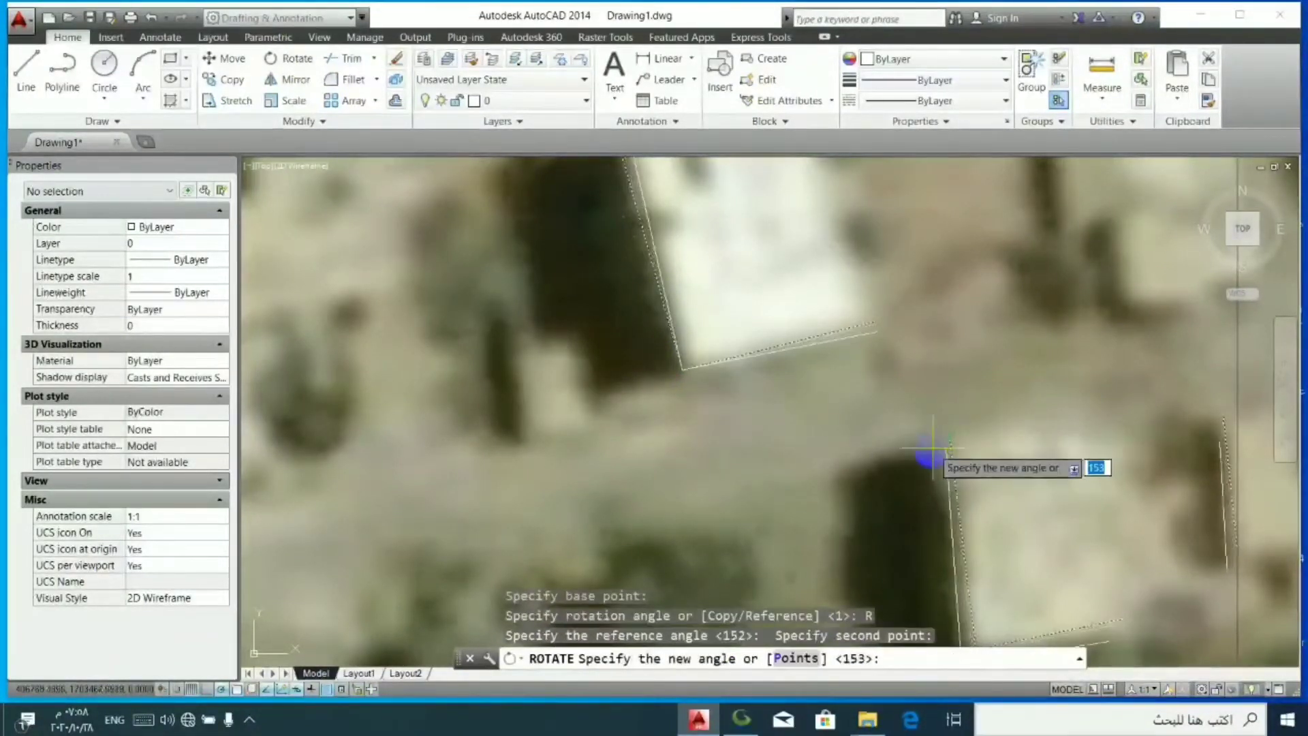
pyautogui.scroll(-2, 903, 395)
pyautogui.scroll(-2, 896, 422)
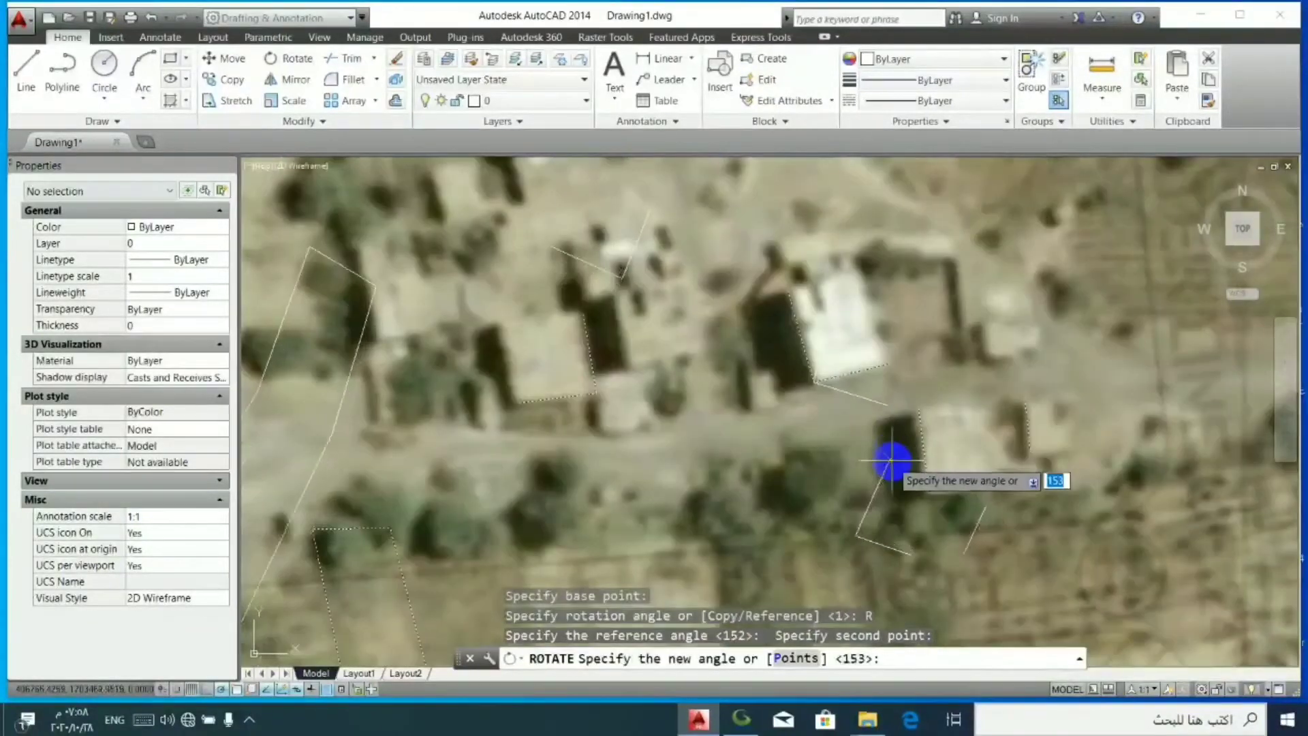
pyautogui.scroll(2, 916, 449)
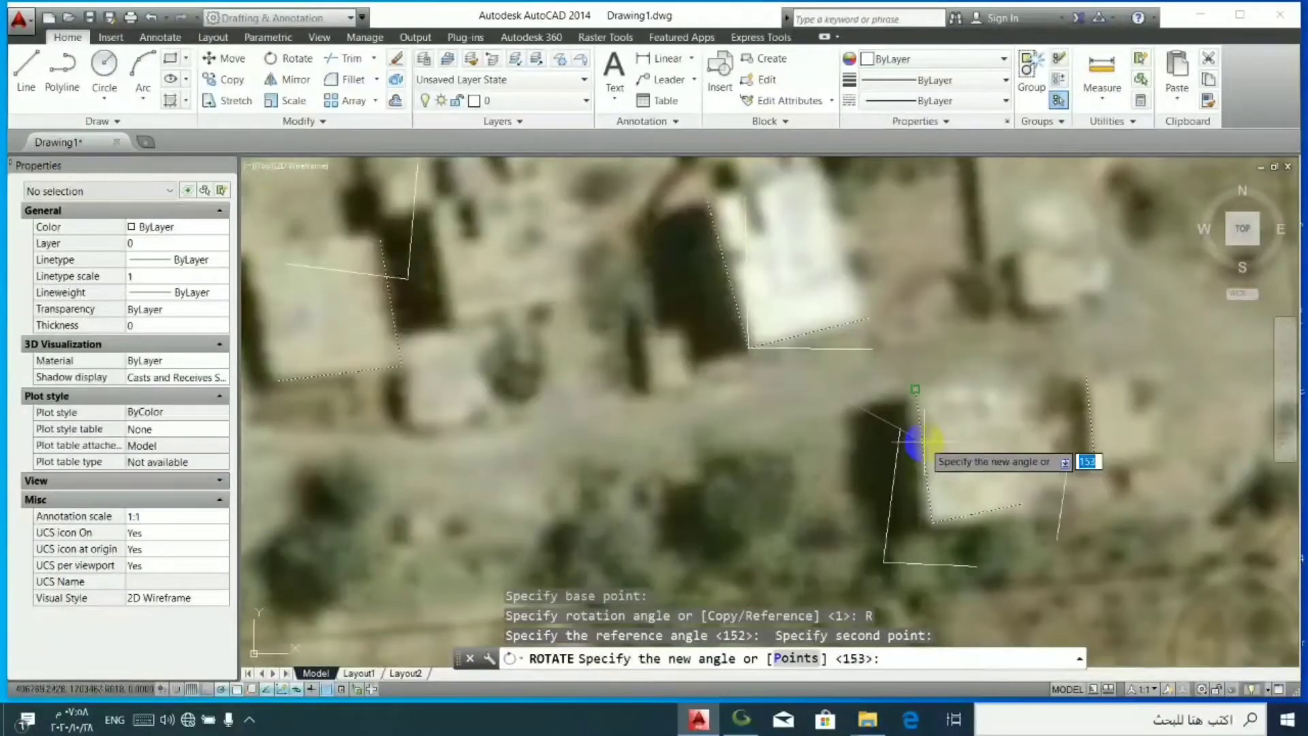
pyautogui.click(949, 402)
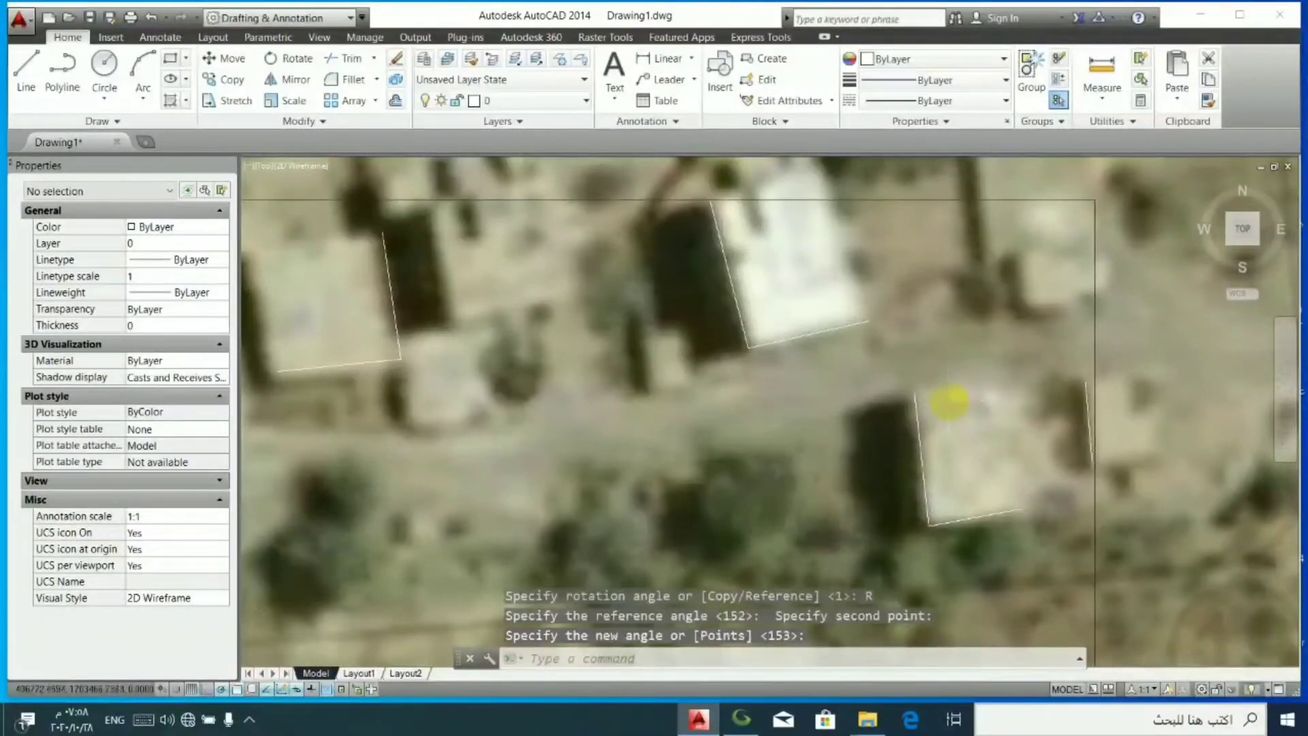
# - Nudge the block slightly southwest at the westernmost building outline's southeast corner to match the imagery
pyautogui.scroll(-5, 949, 402)
pyautogui.scroll(2, 888, 401)
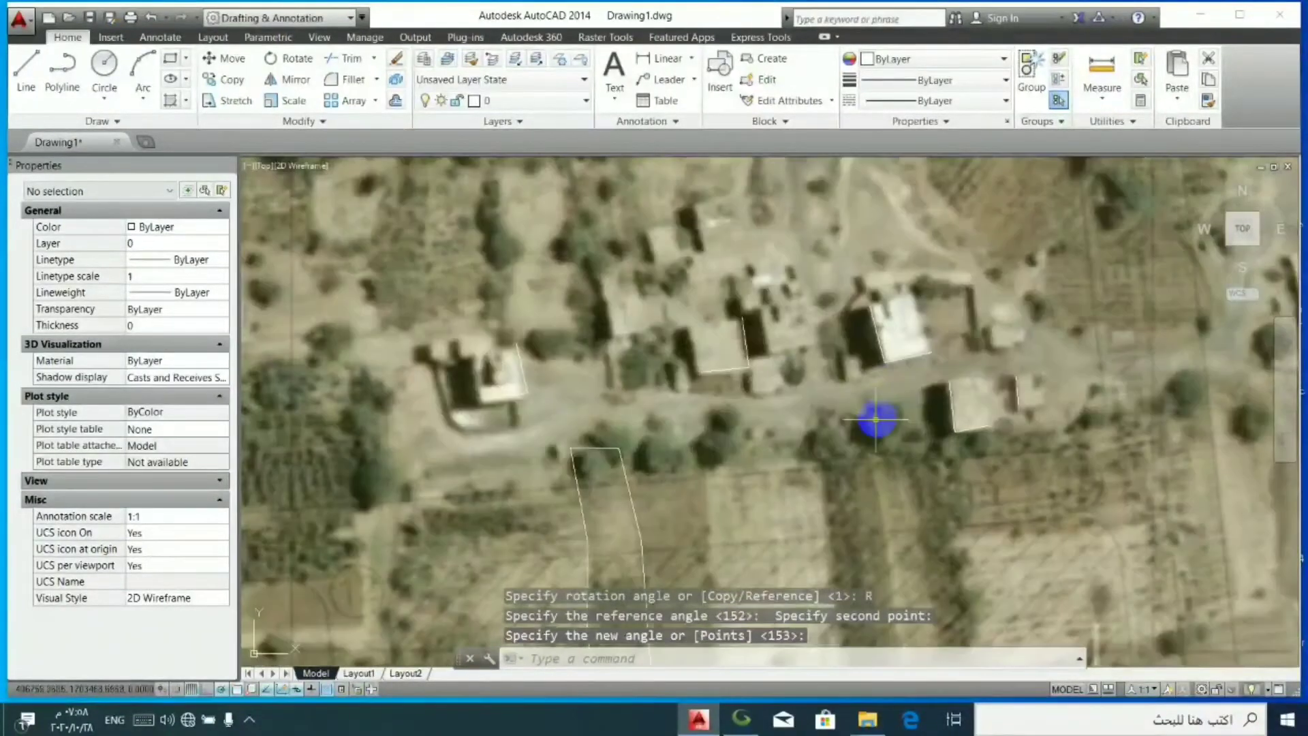
pyautogui.scroll(3, 470, 372)
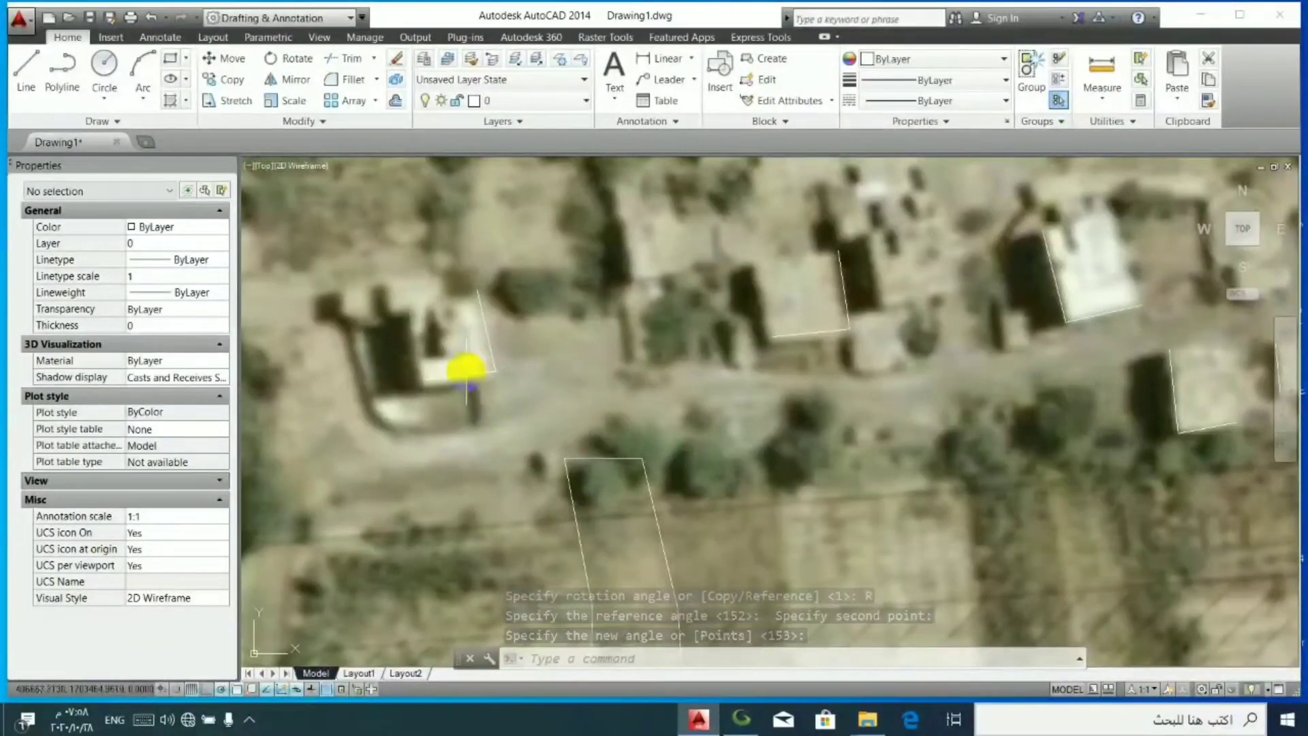
pyautogui.doubleClick(466, 374)
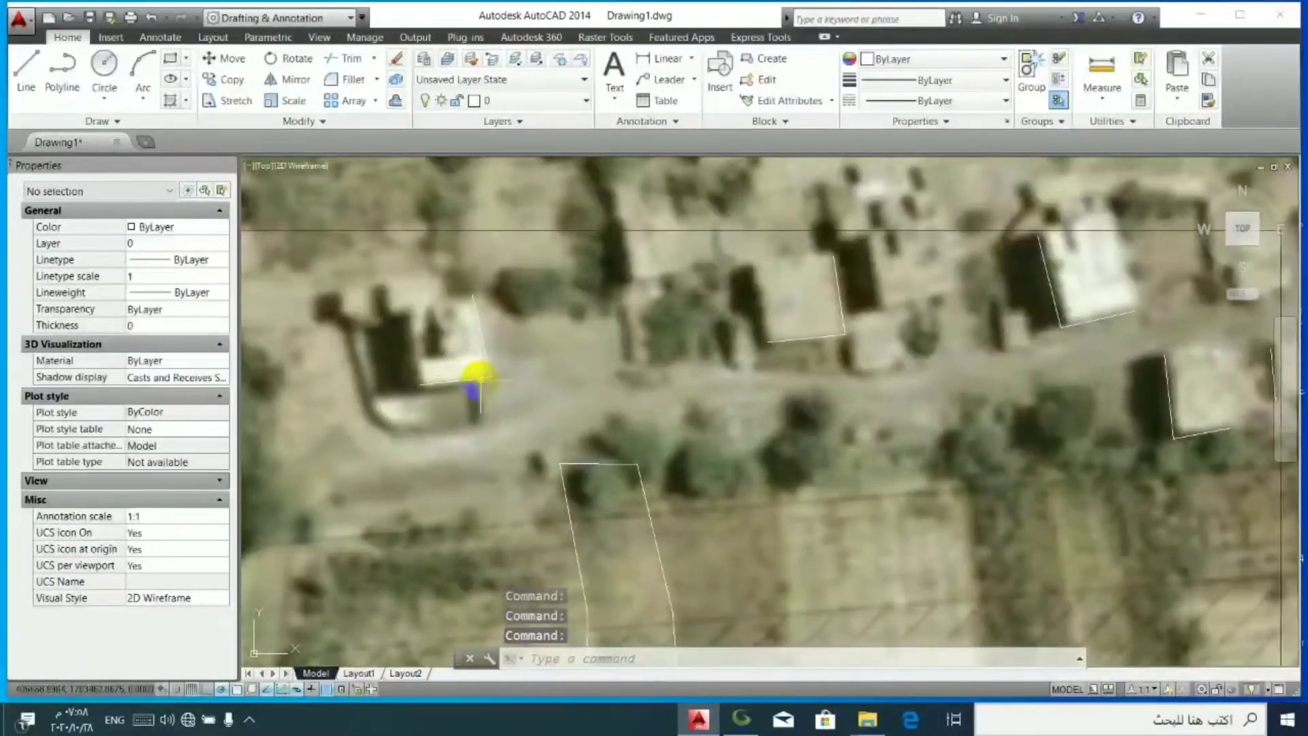
pyautogui.doubleClick(481, 377)
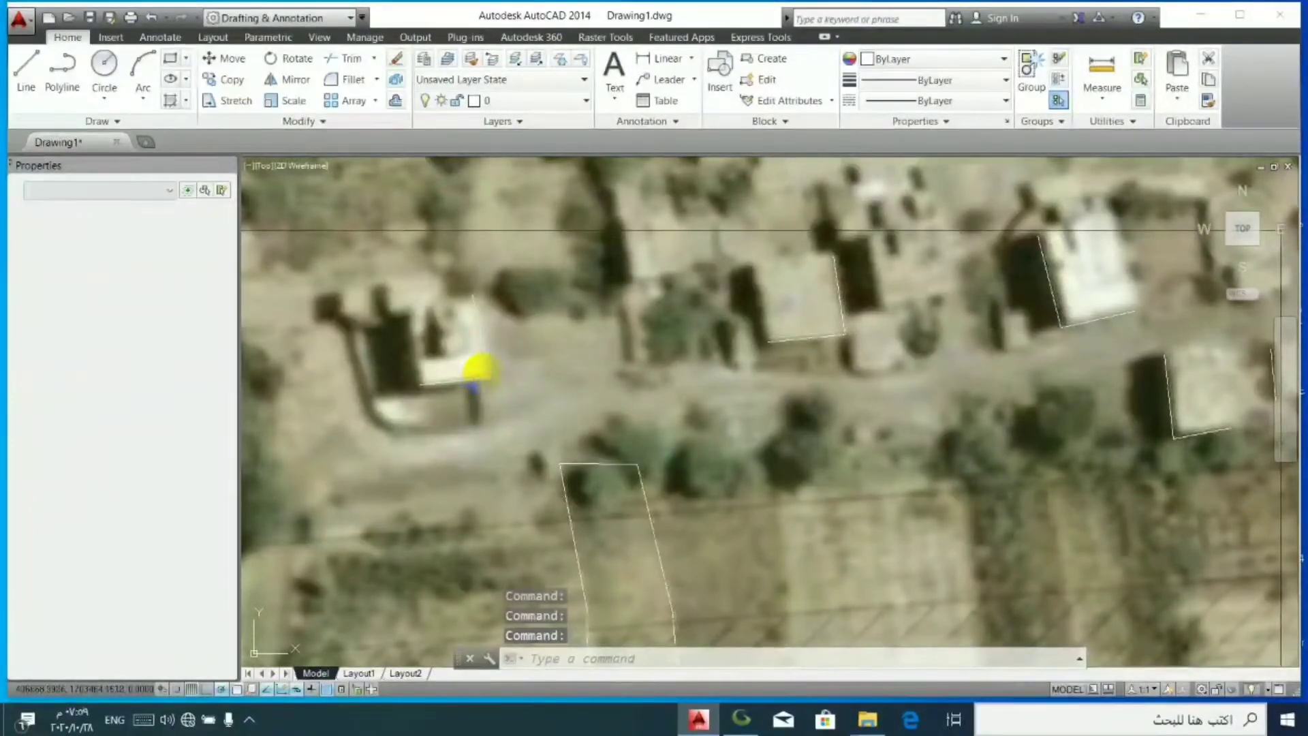
# - Nudge the block about 0.2 units west and 0.6 units south at the westernmost building's southeast corner
pyautogui.scroll(-1, 481, 373)
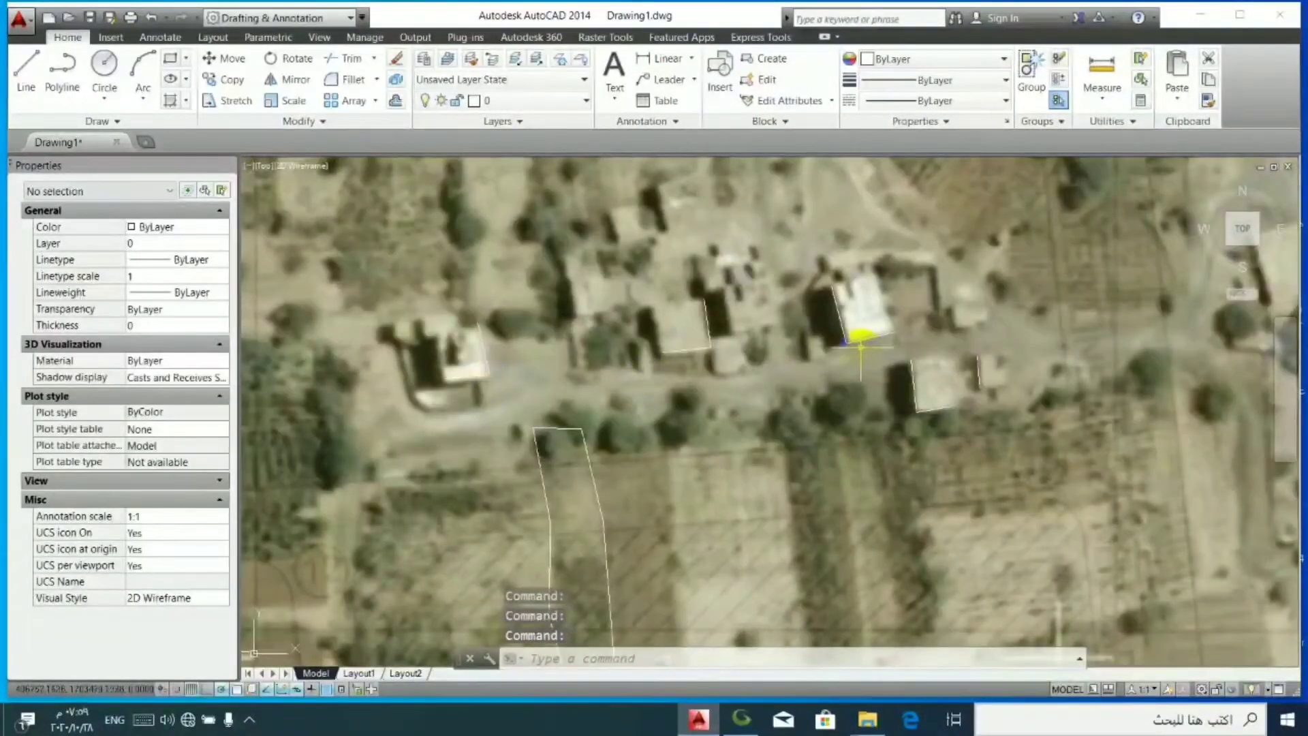
pyautogui.scroll(-1, 818, 341)
pyautogui.scroll(3, 865, 368)
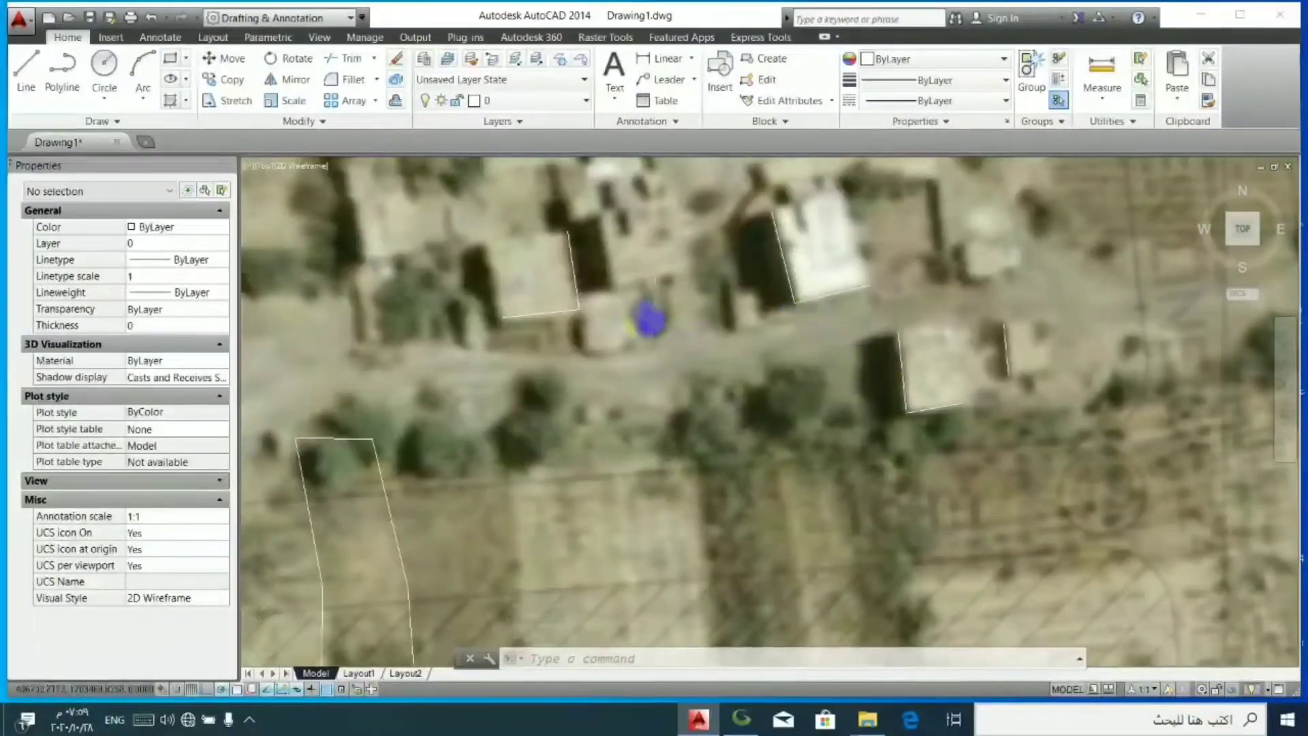
pyautogui.scroll(-2, 568, 333)
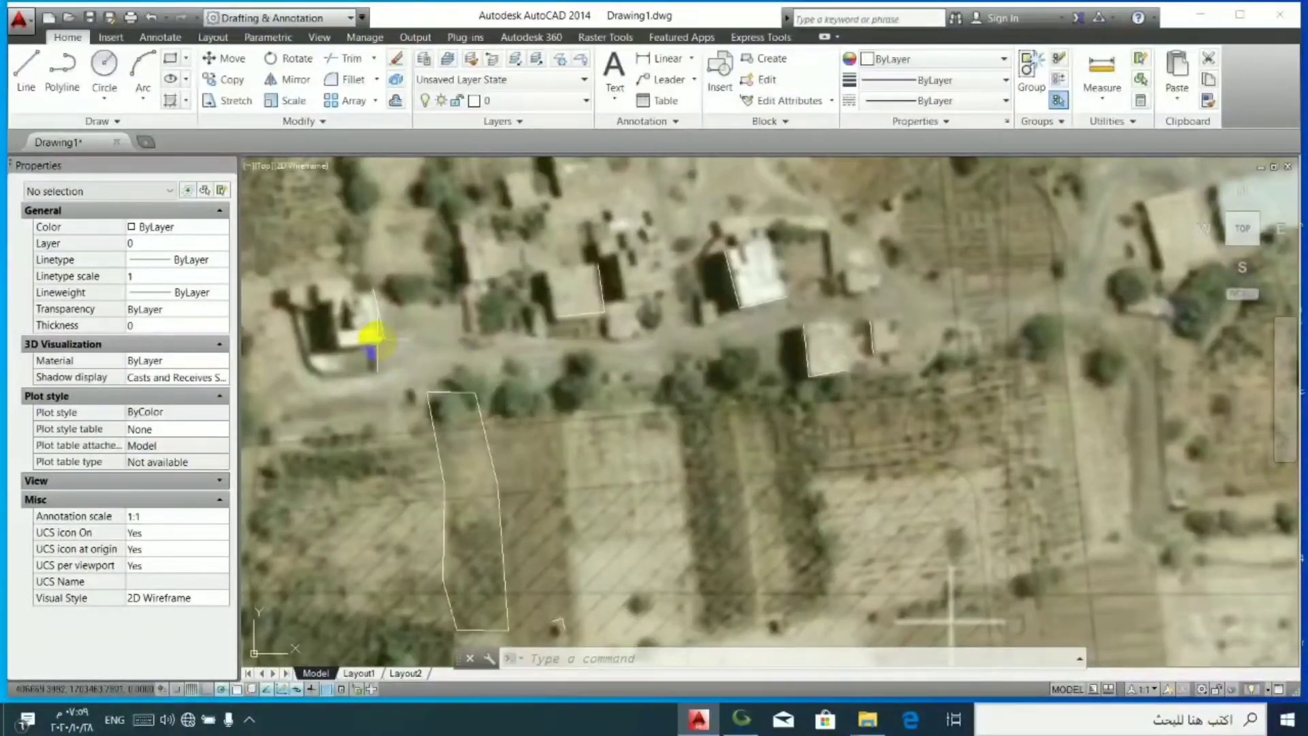
pyautogui.click(375, 335)
pyautogui.scroll(2, 376, 337)
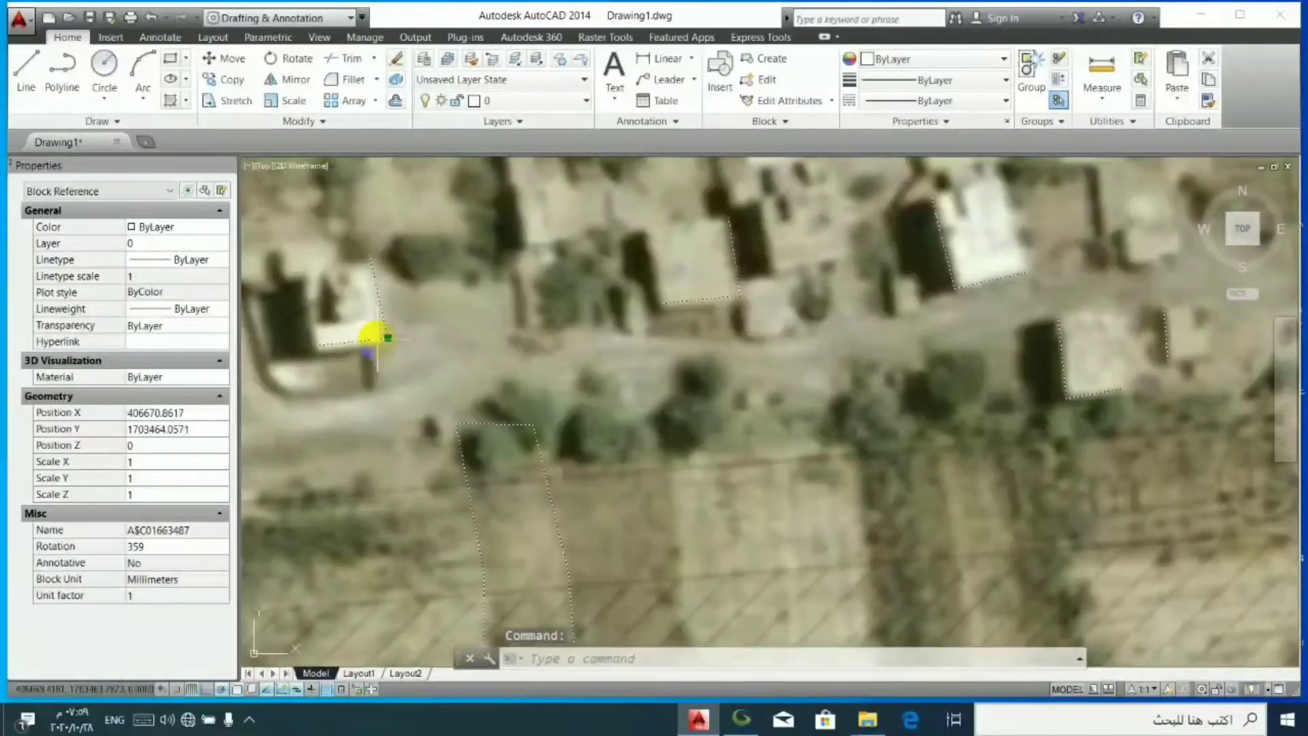
pyautogui.press('Escape')
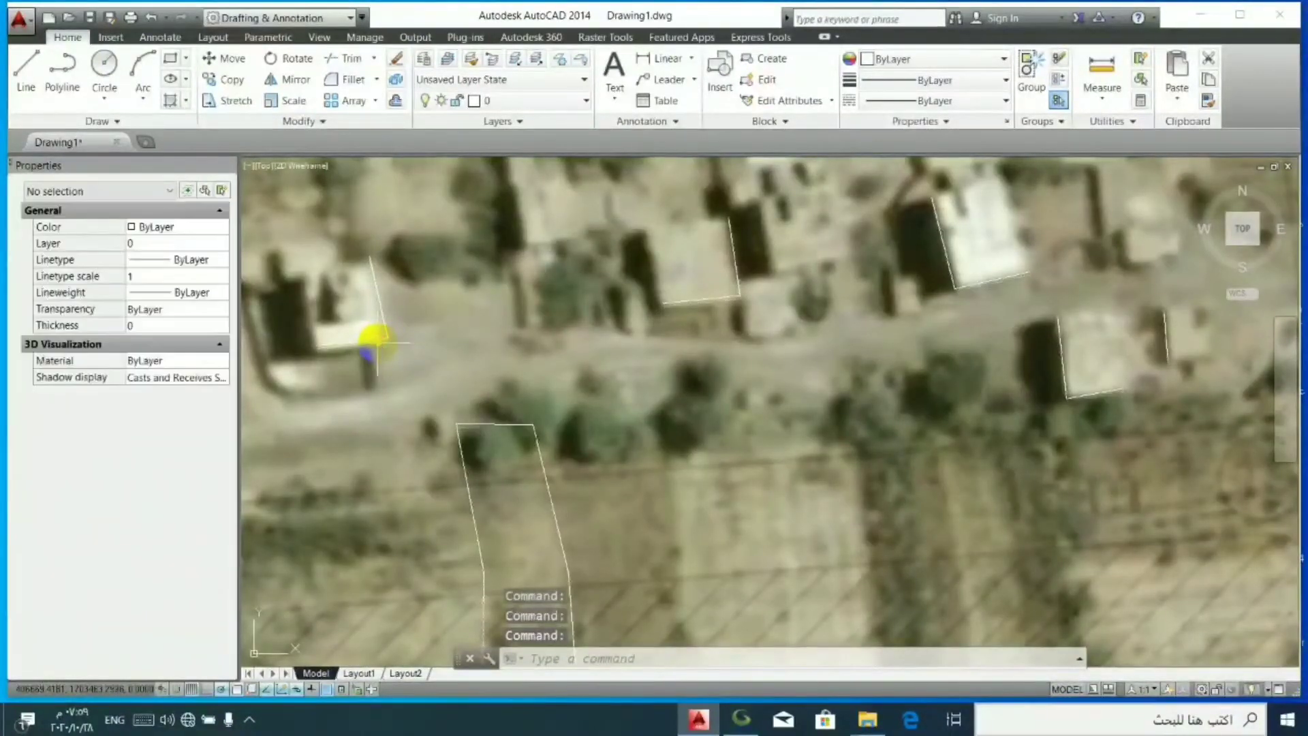
pyautogui.click(377, 342)
pyautogui.click(375, 340)
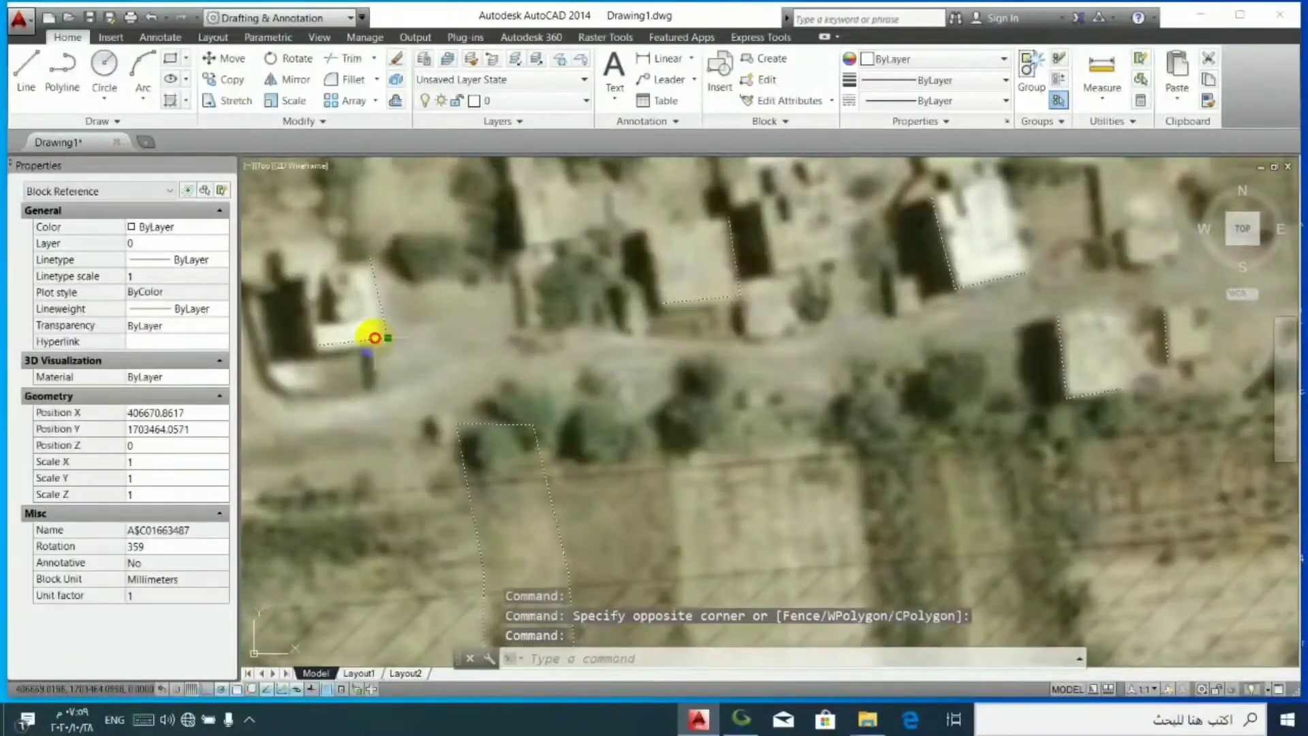
pyautogui.press('Escape')
pyautogui.moveTo(375, 339); pyautogui.dragTo(374, 343)
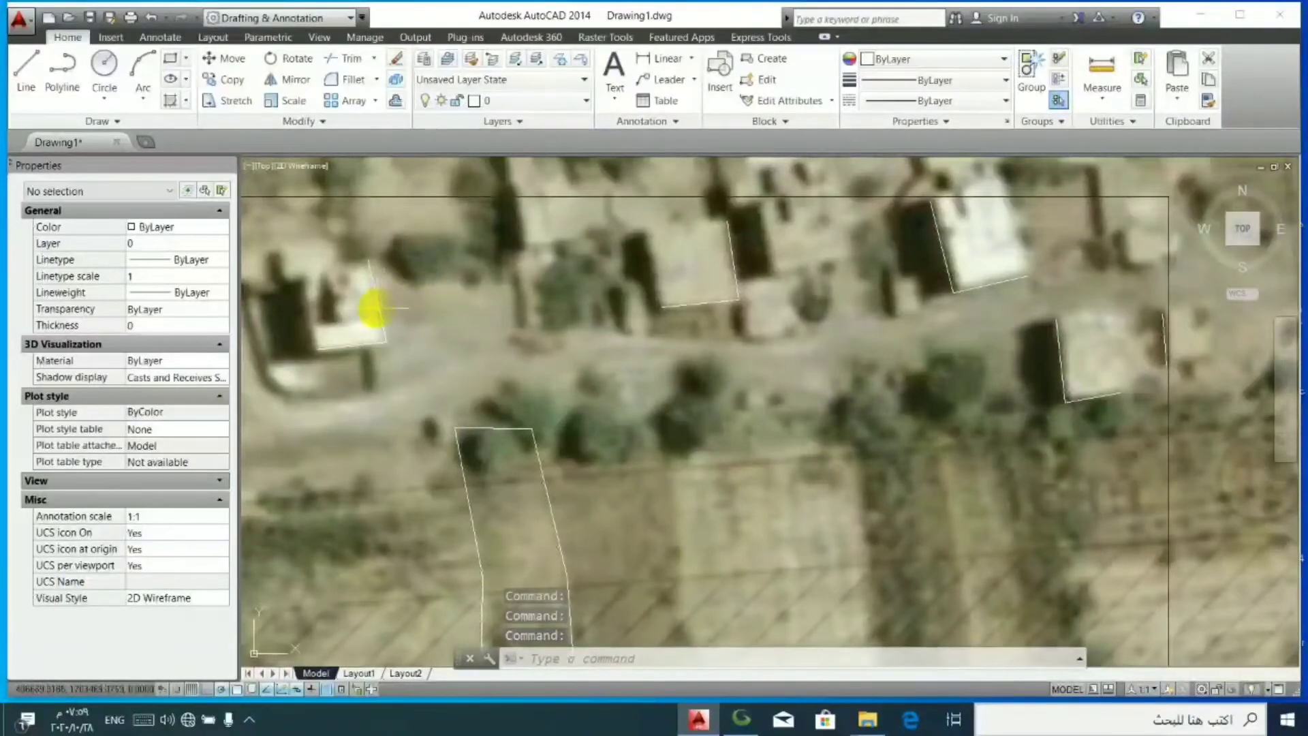
# - Rotate the block by Reference about the westernmost building's southwest corner, aligning the south-of-road building's southwest corner with the imagery
pyautogui.click(374, 309)
pyautogui.click(374, 303)
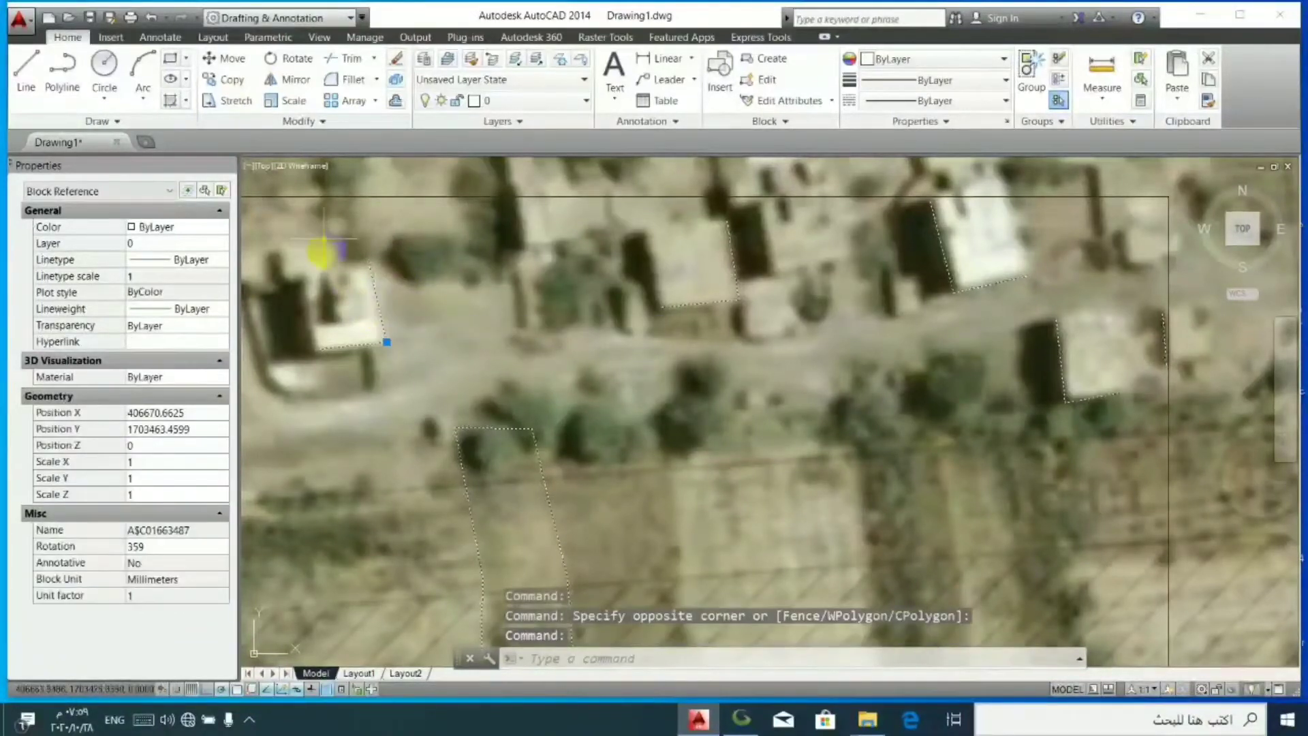
pyautogui.click(280, 59)
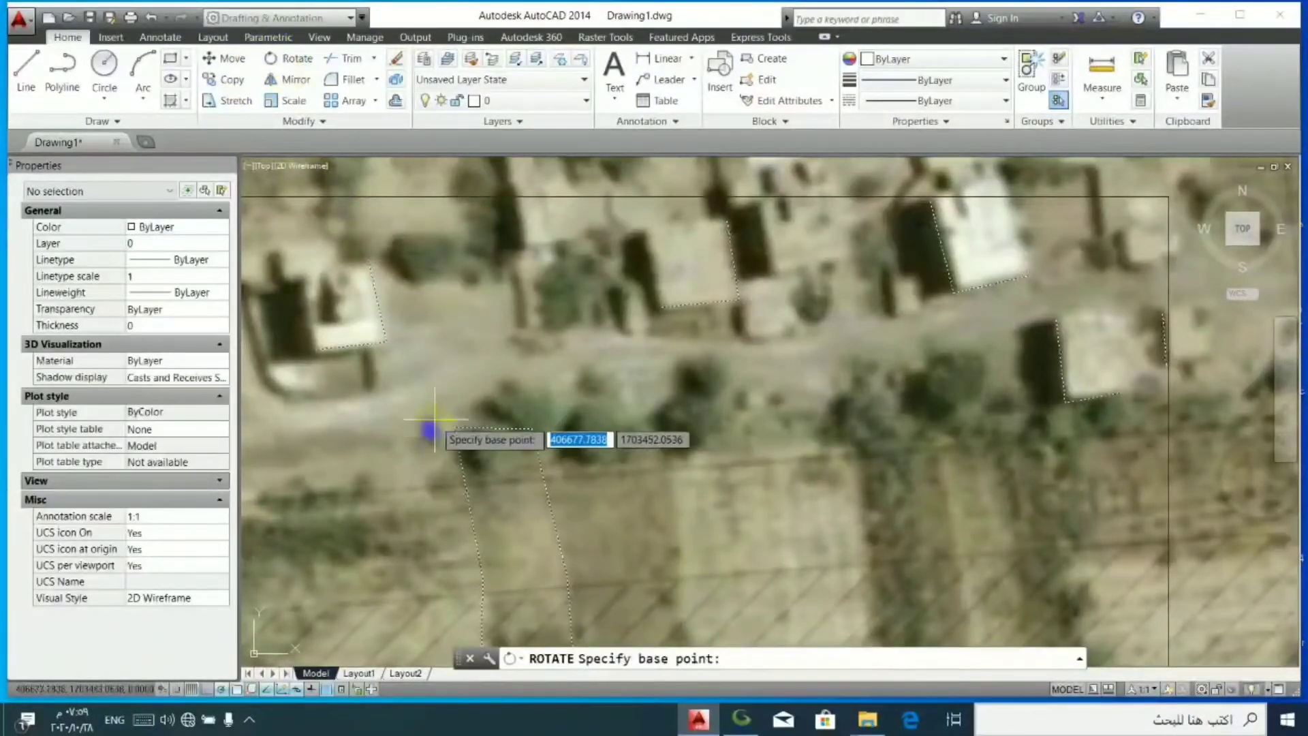
pyautogui.scroll(-2, 490, 449)
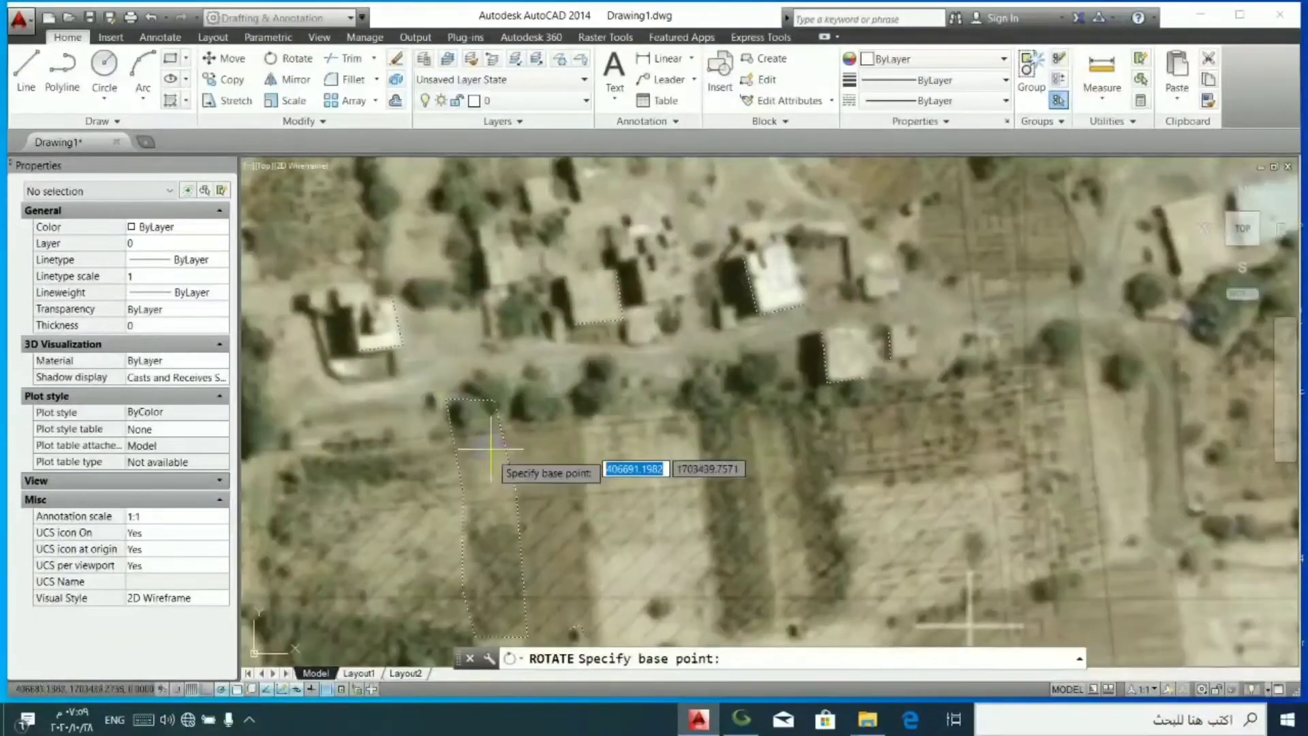
pyautogui.scroll(4, 591, 631)
pyautogui.scroll(-2, 591, 564)
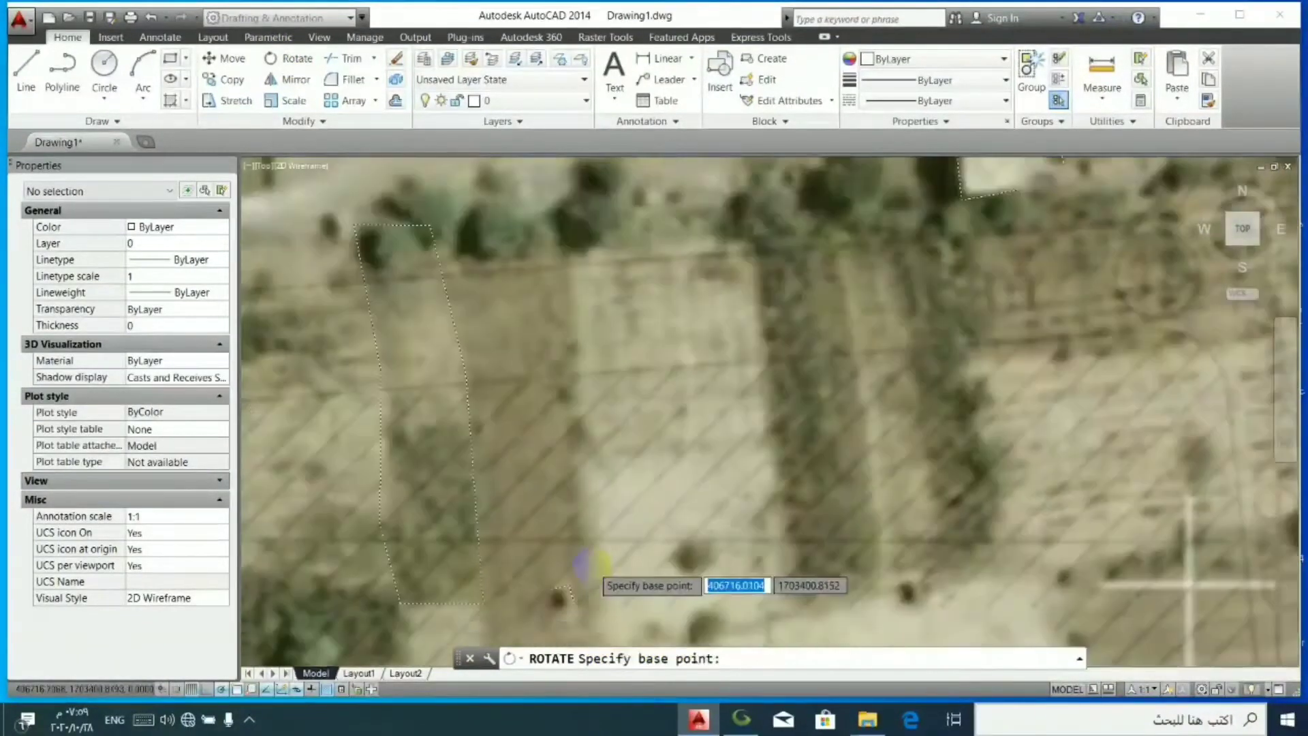
pyautogui.scroll(-2, 591, 564)
pyautogui.scroll(2, 382, 300)
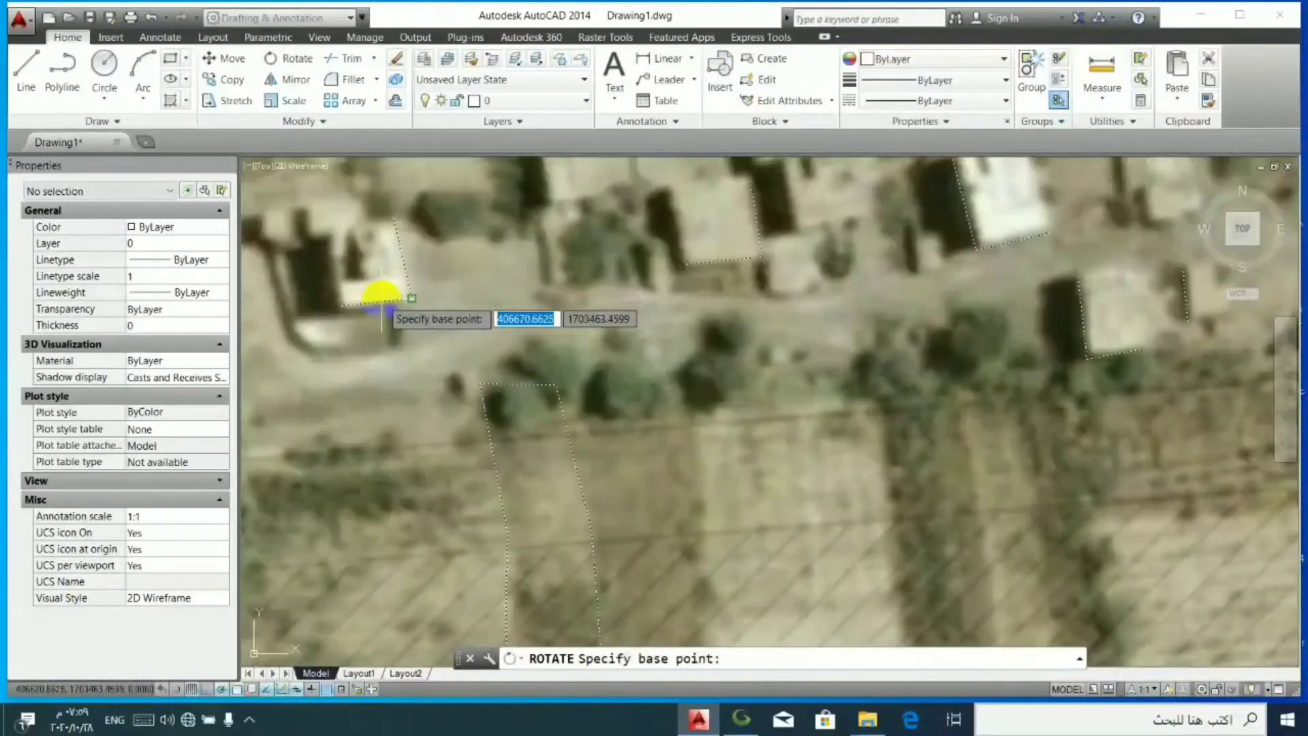
pyautogui.click(334, 306)
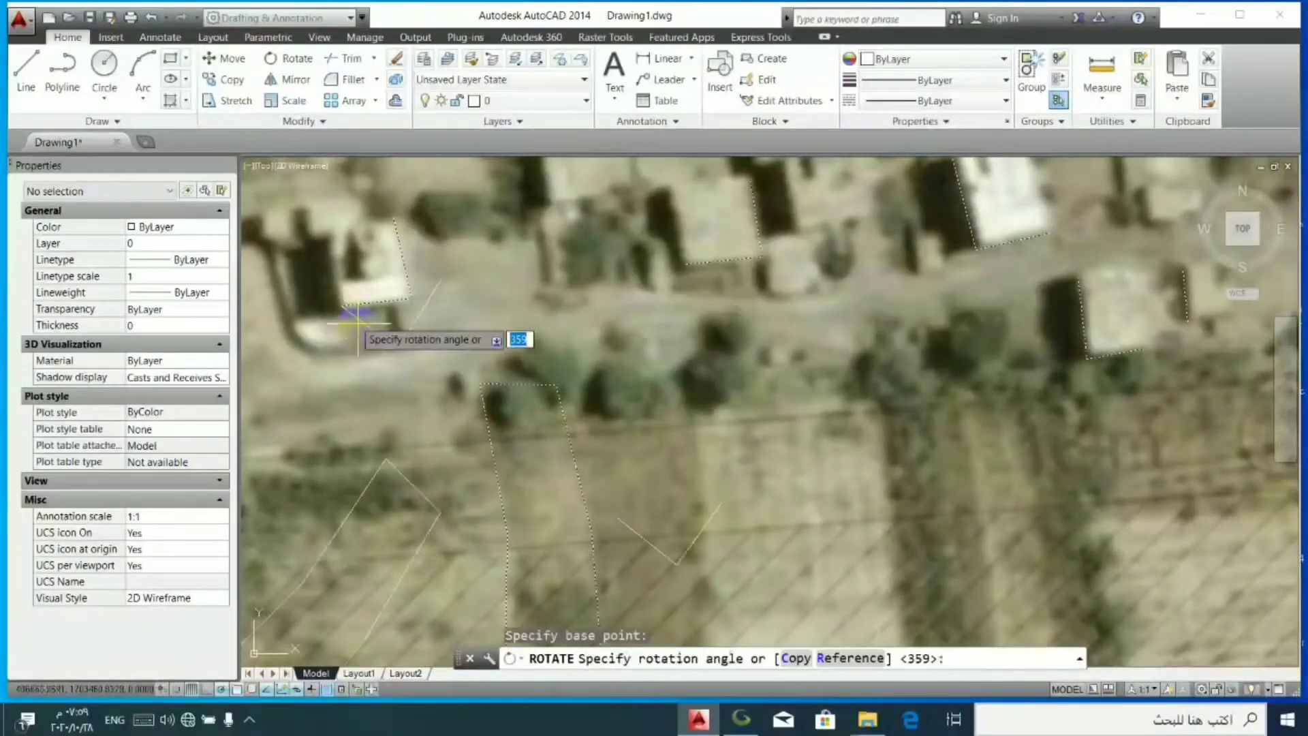
pyautogui.click(852, 658)
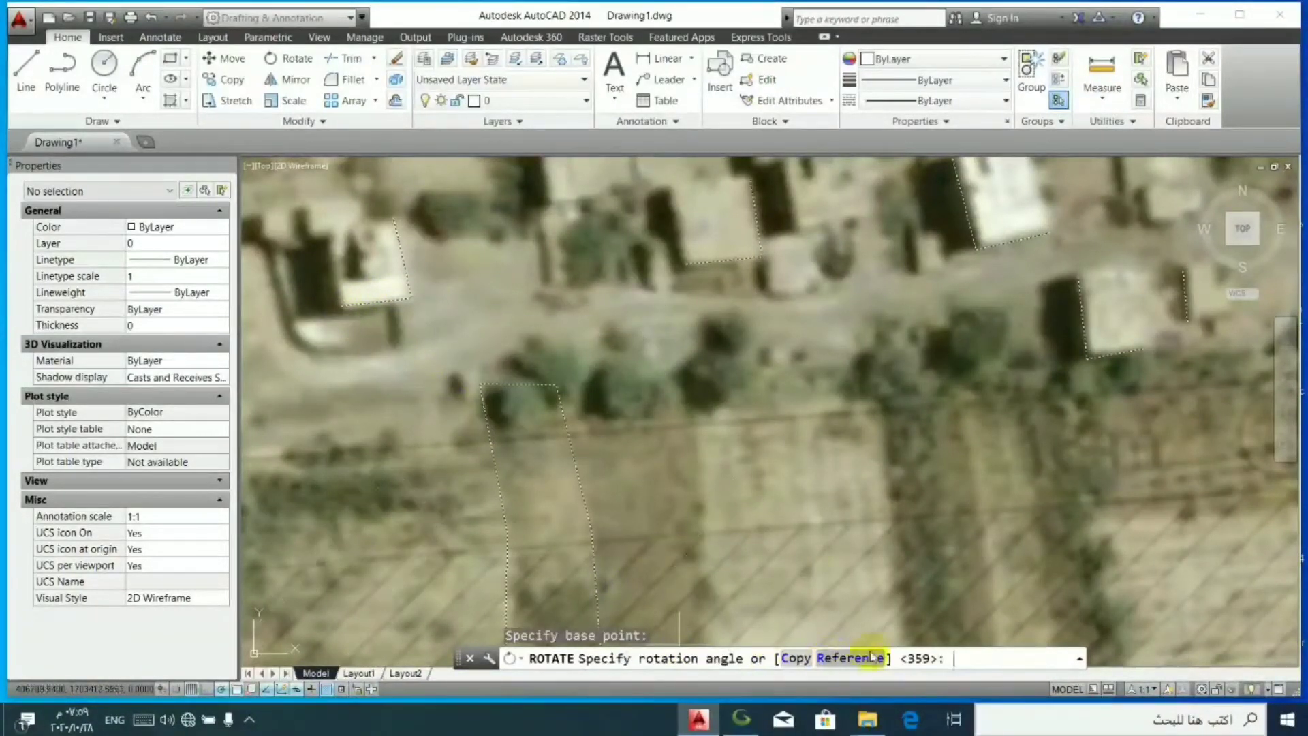
pyautogui.click(334, 306)
pyautogui.scroll(4, 1124, 365)
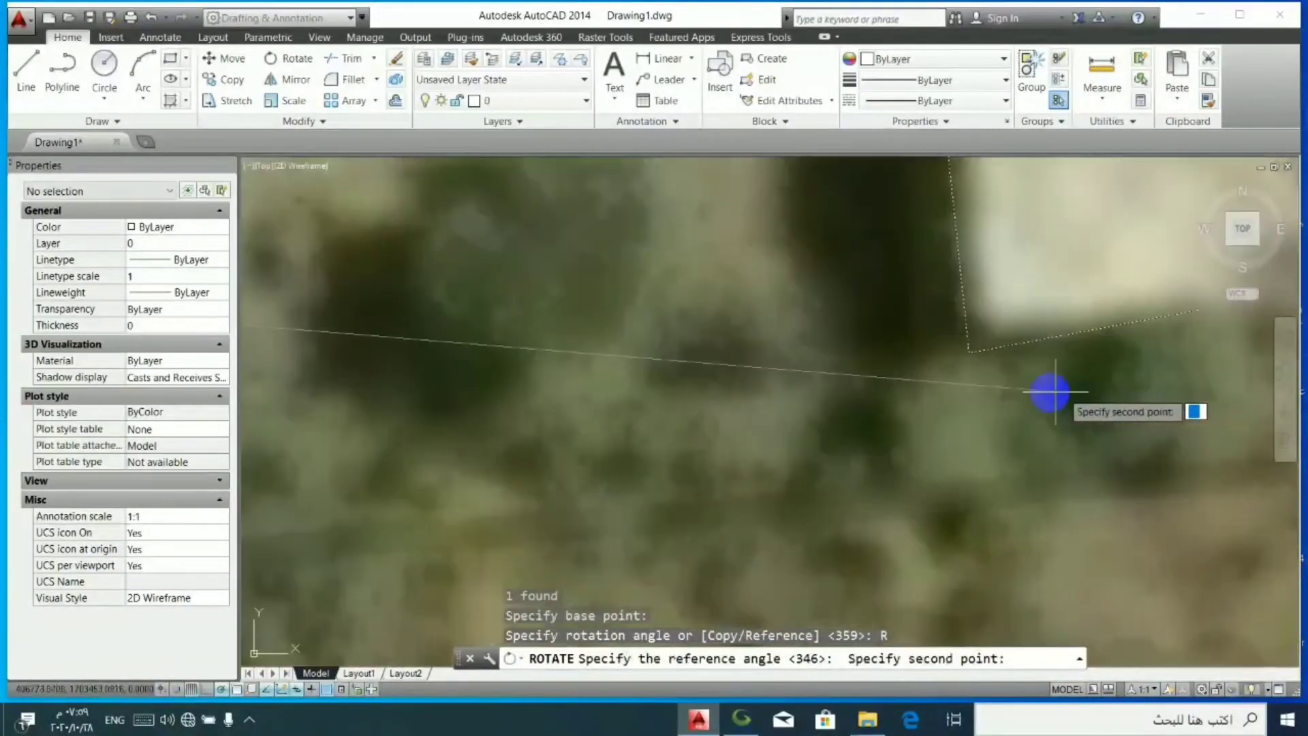
pyautogui.click(966, 346)
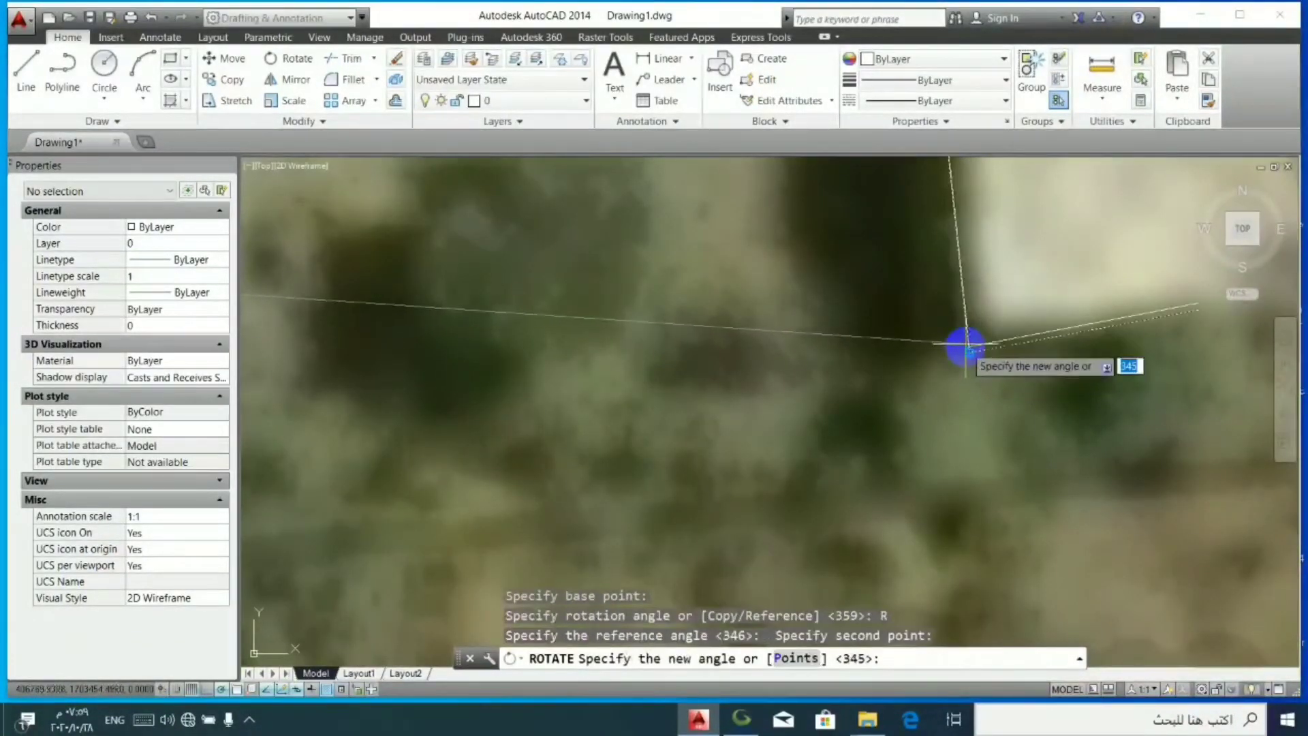
pyautogui.click(966, 335)
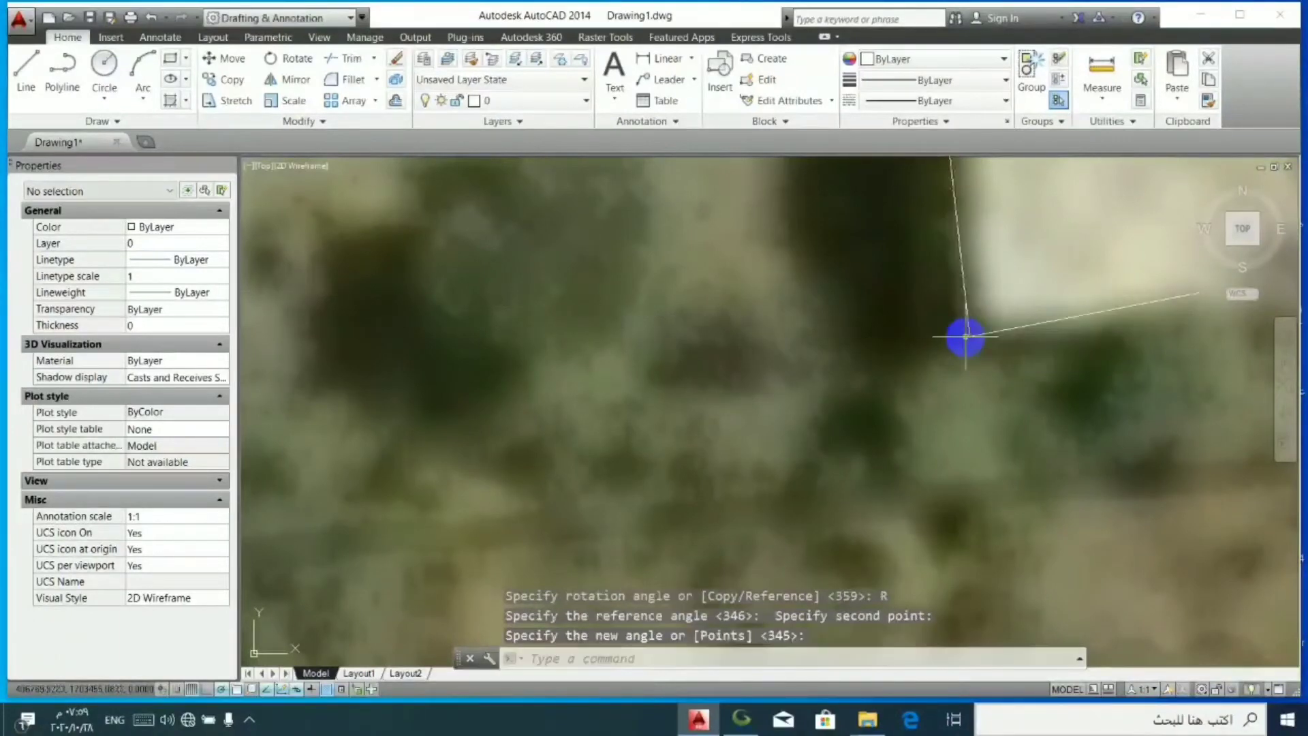
# - Shift the block slightly south and west so the westernmost building's south wall follows its edge in the imagery
pyautogui.scroll(-5, 963, 336)
pyautogui.scroll(4, 908, 461)
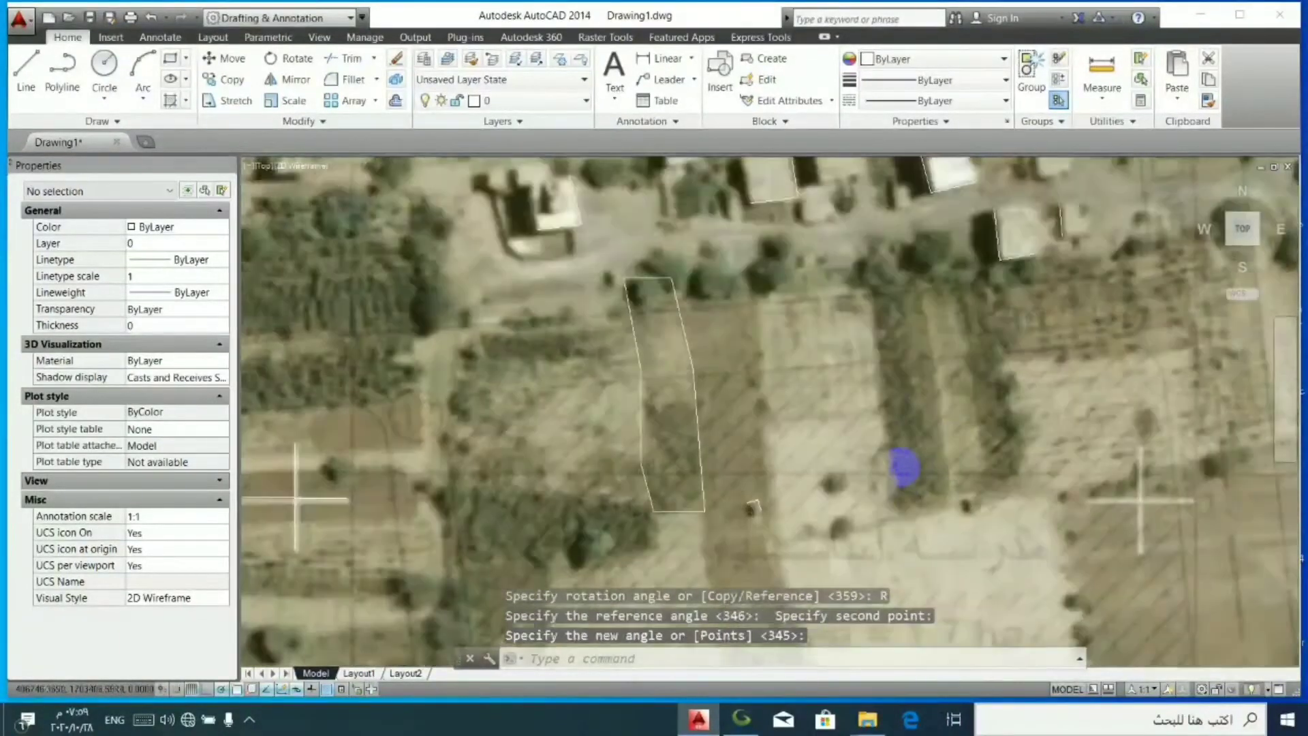
pyautogui.scroll(-4, 674, 527)
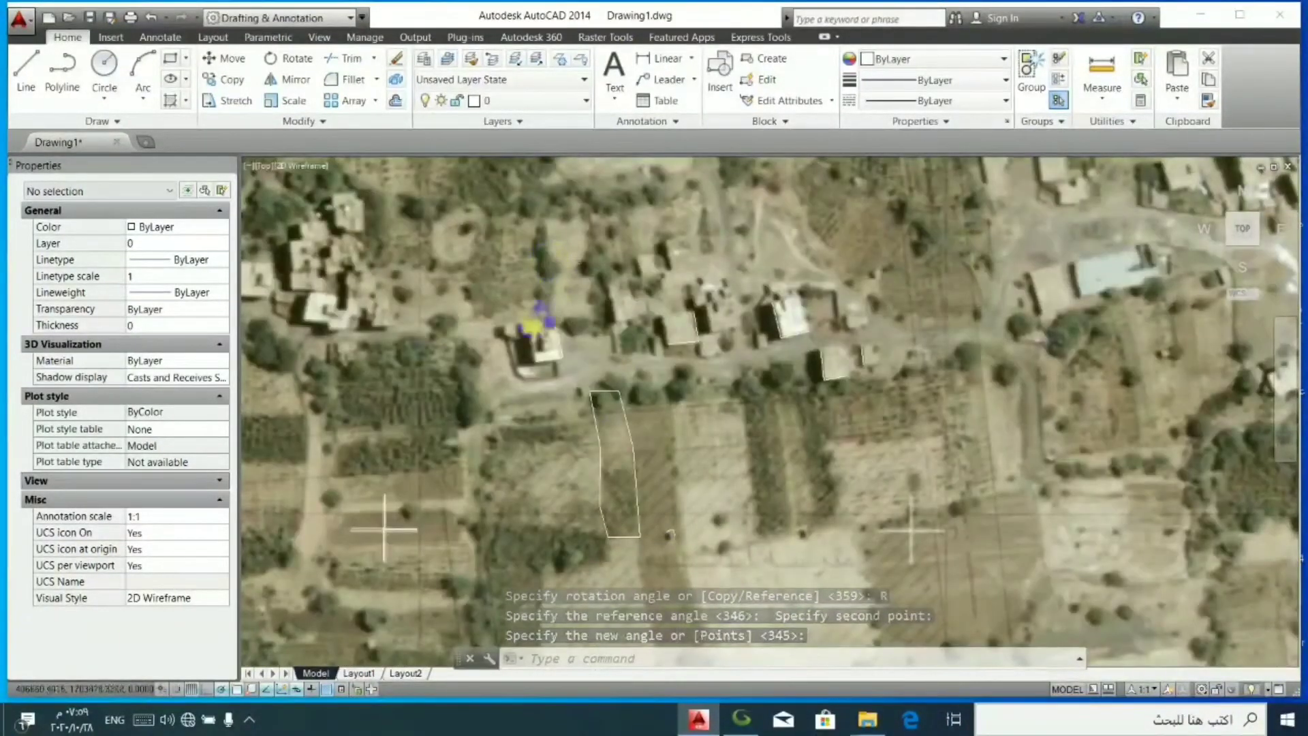
pyautogui.scroll(4, 598, 377)
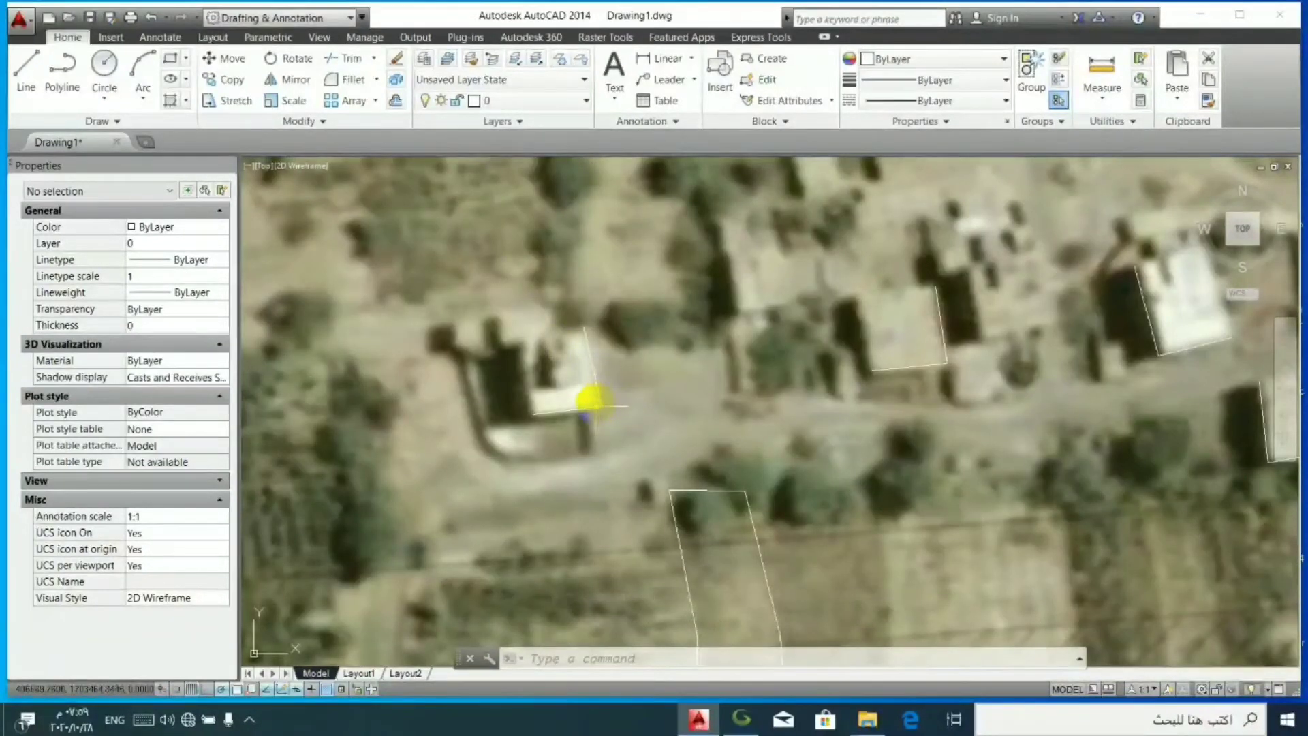
pyautogui.click(594, 406)
pyautogui.scroll(2, 594, 407)
pyautogui.click(592, 408)
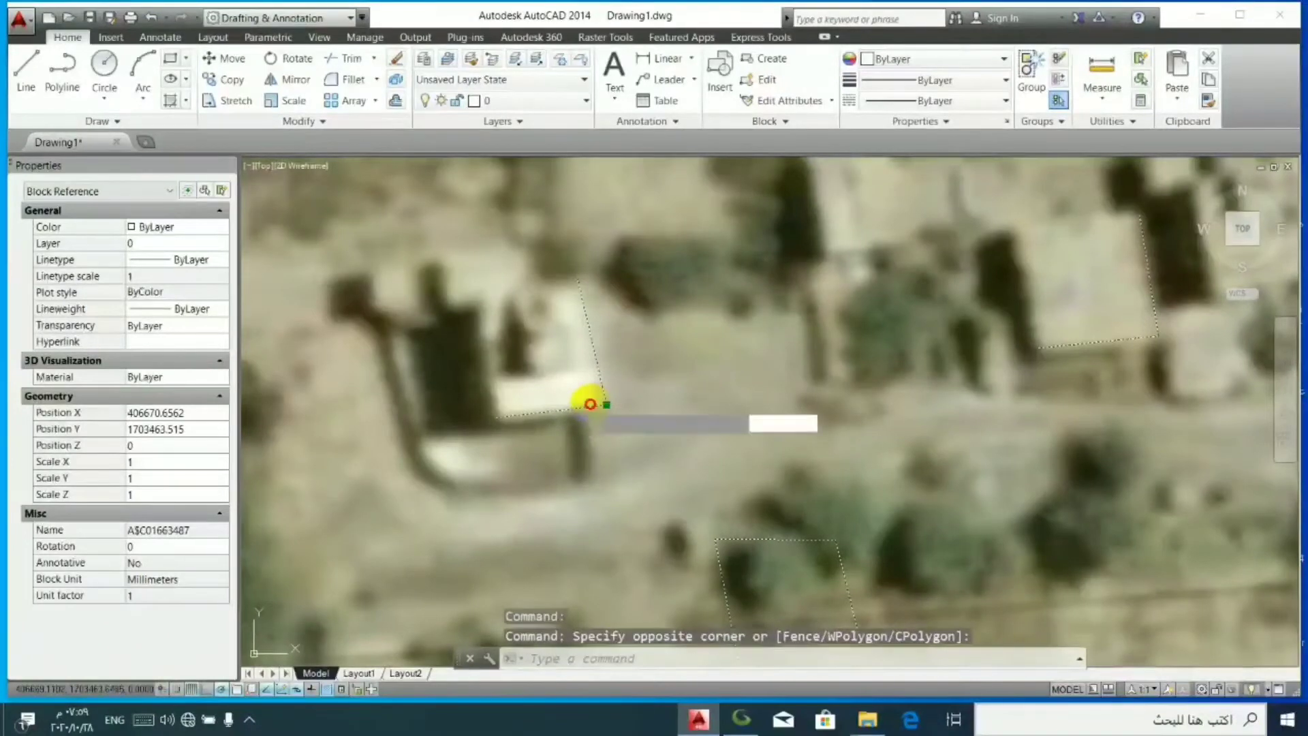
pyautogui.click(590, 408)
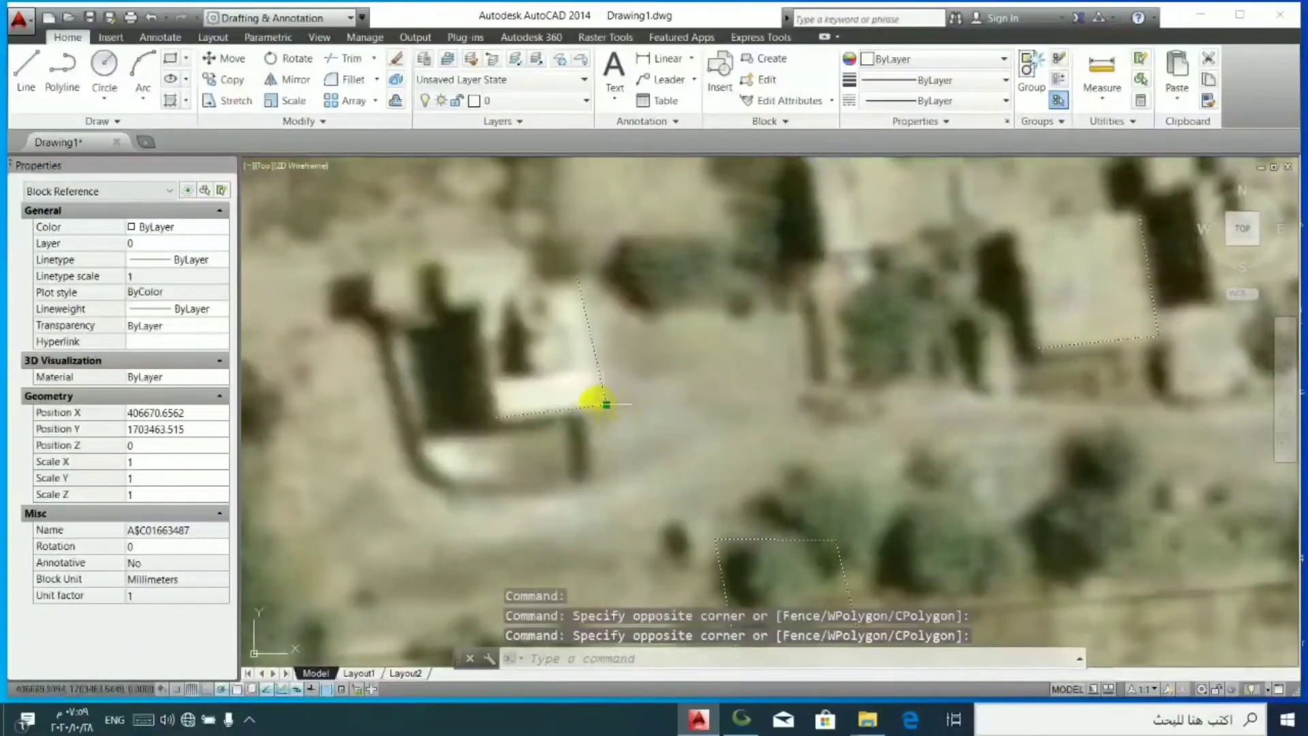
pyautogui.press('Escape')
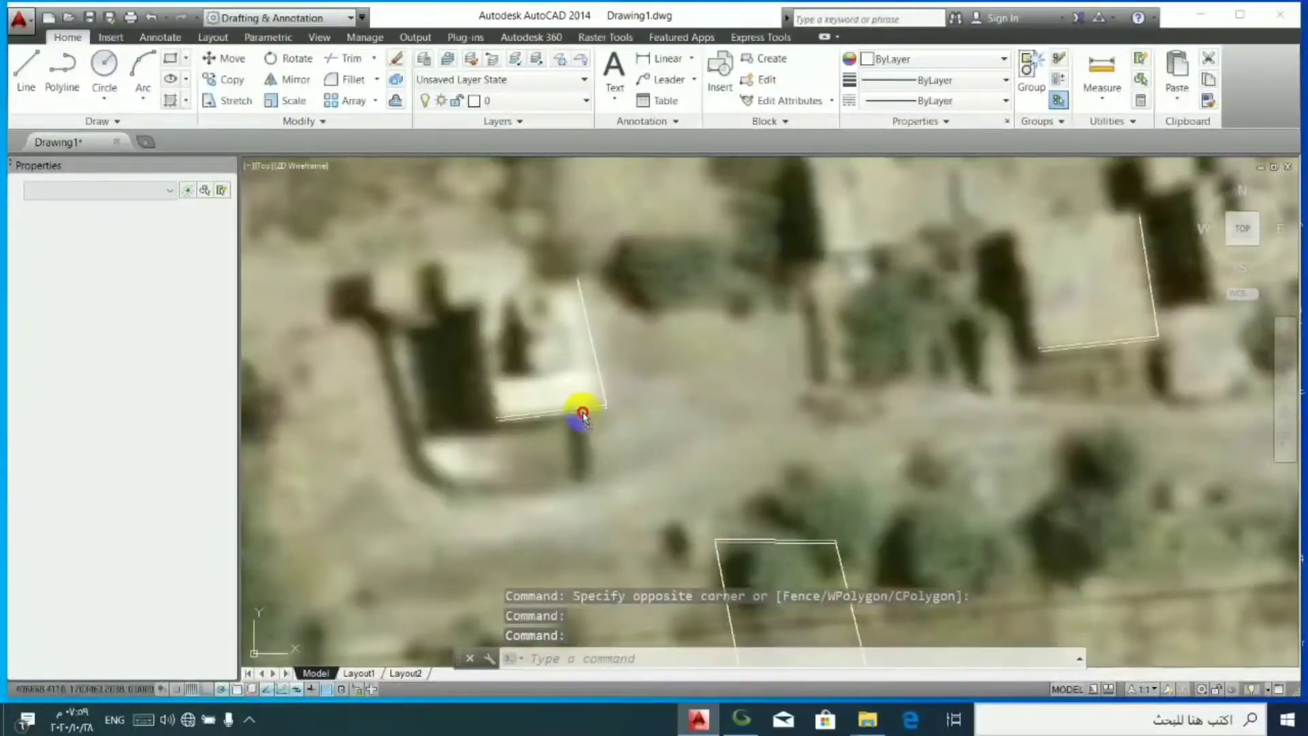
pyautogui.click(582, 407)
pyautogui.doubleClick(581, 412)
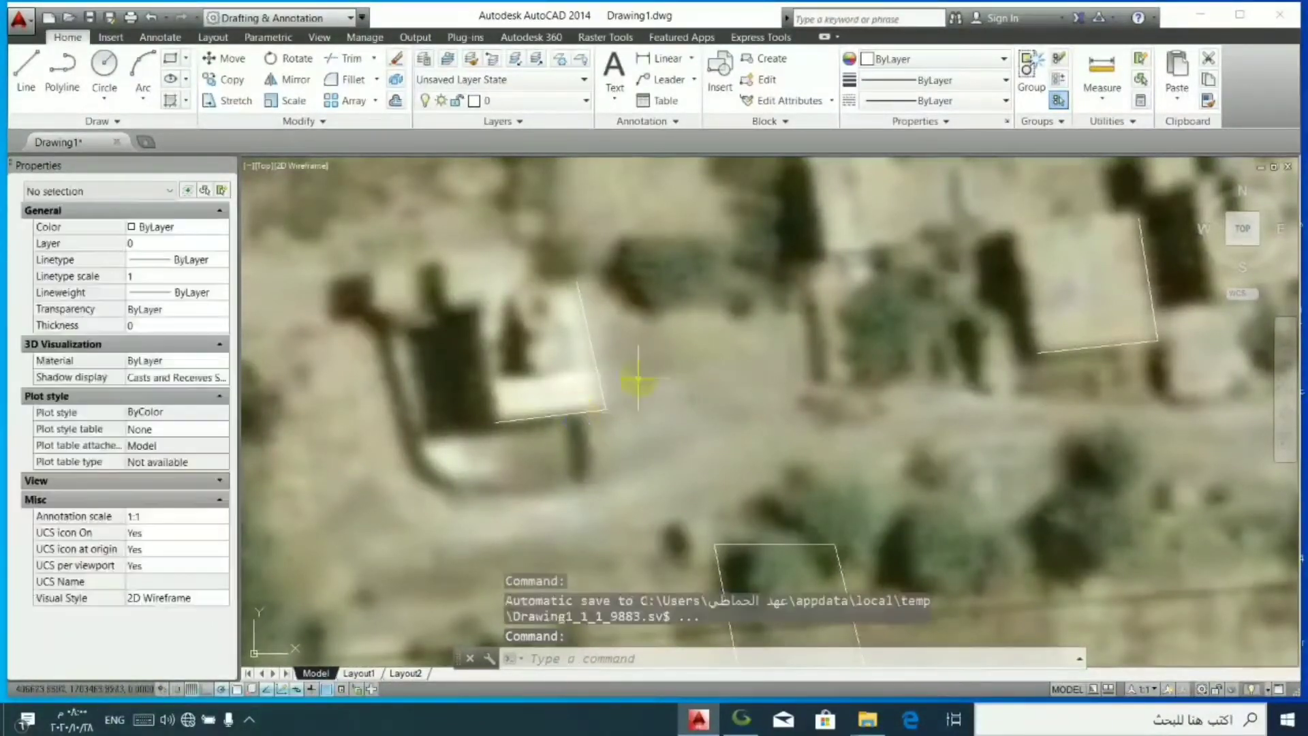
# - Nudge the tracing block slightly northeast so the south-of-road building's outline follows its edges in the imagery
pyautogui.scroll(-4, 752, 408)
pyautogui.scroll(2, 1061, 405)
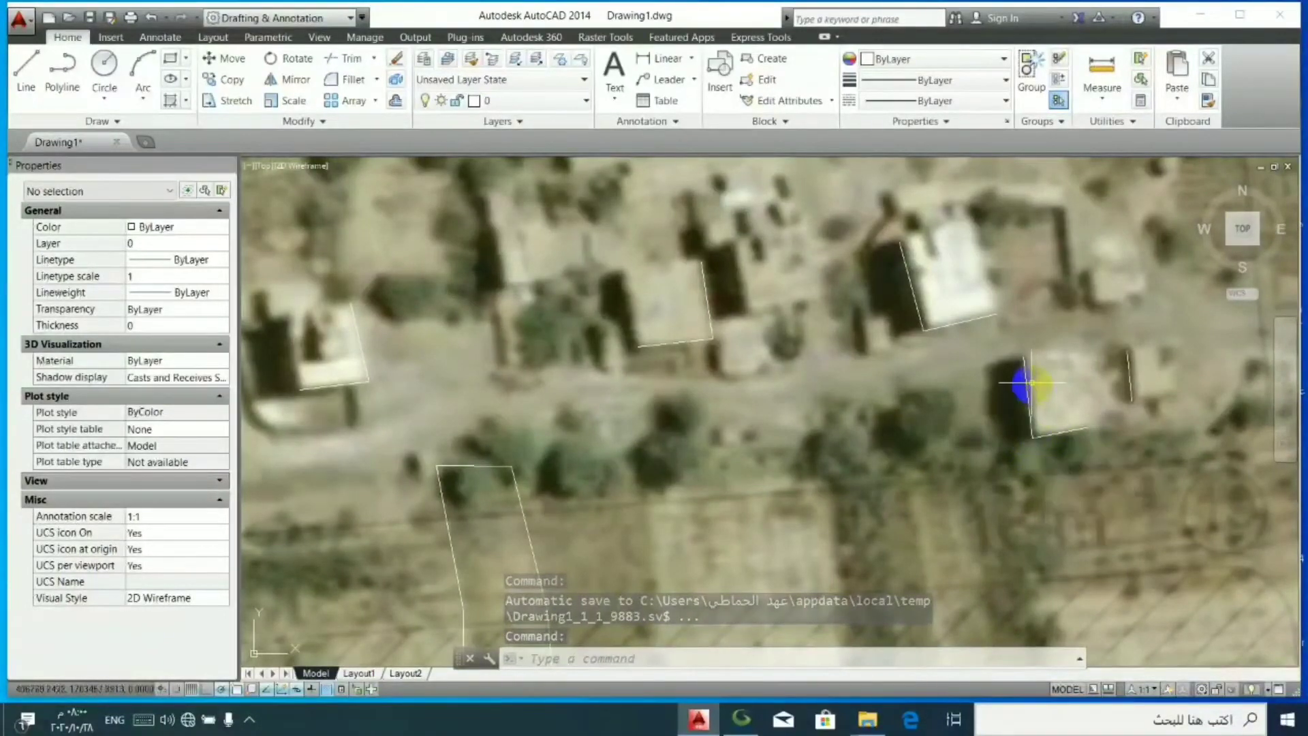
pyautogui.scroll(-3, 998, 383)
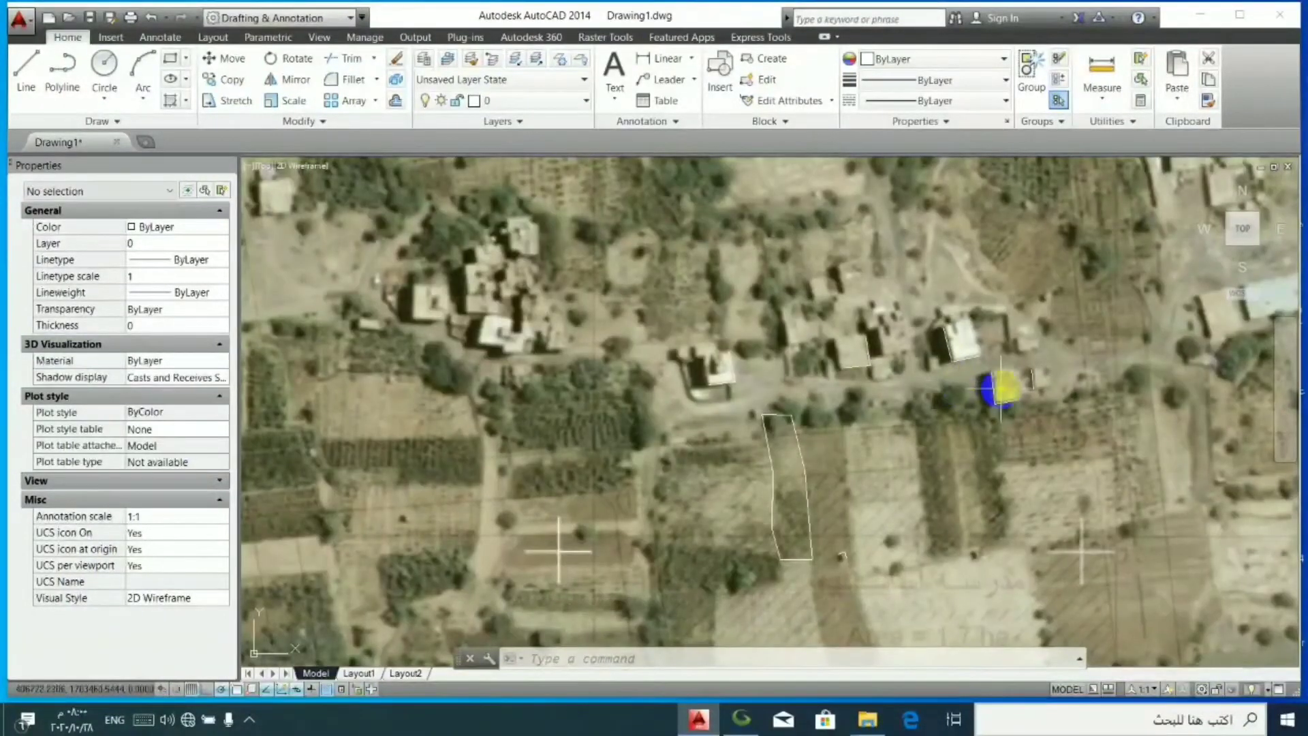
pyautogui.scroll(5, 999, 389)
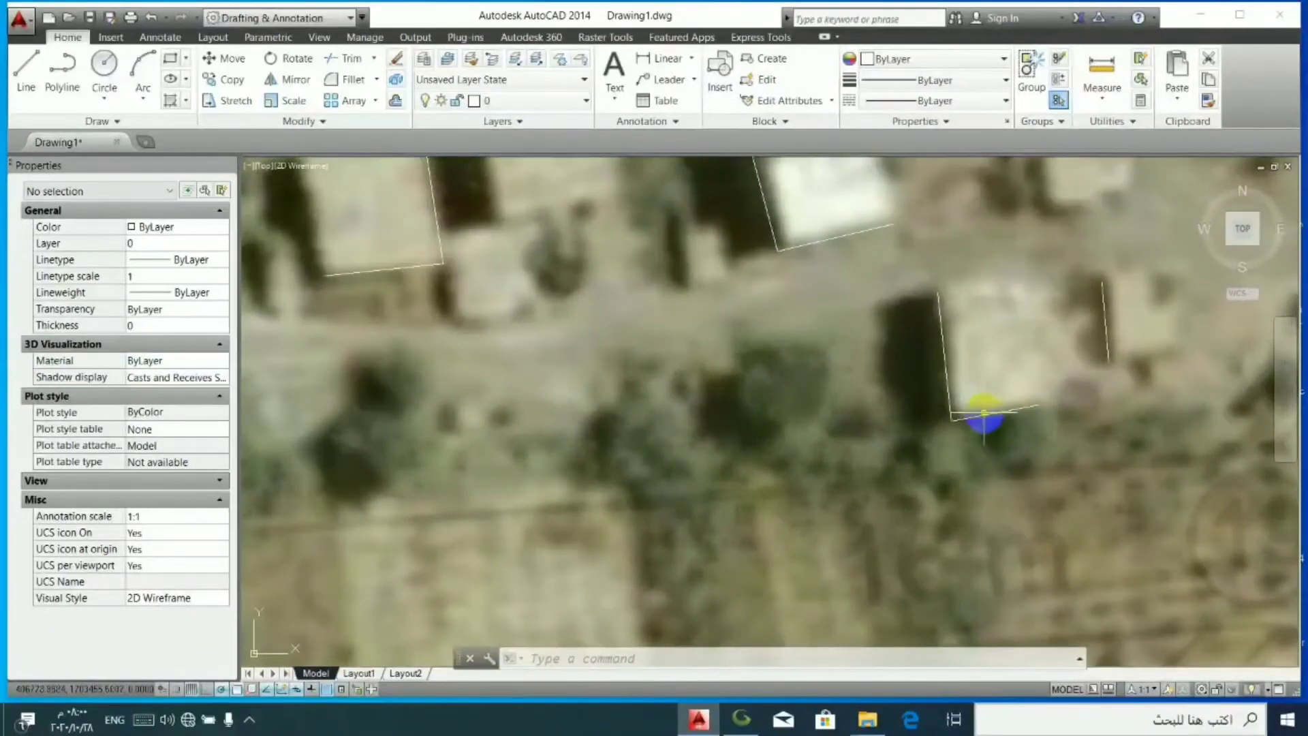
pyautogui.click(984, 413)
pyautogui.click(983, 413)
pyautogui.click(983, 412)
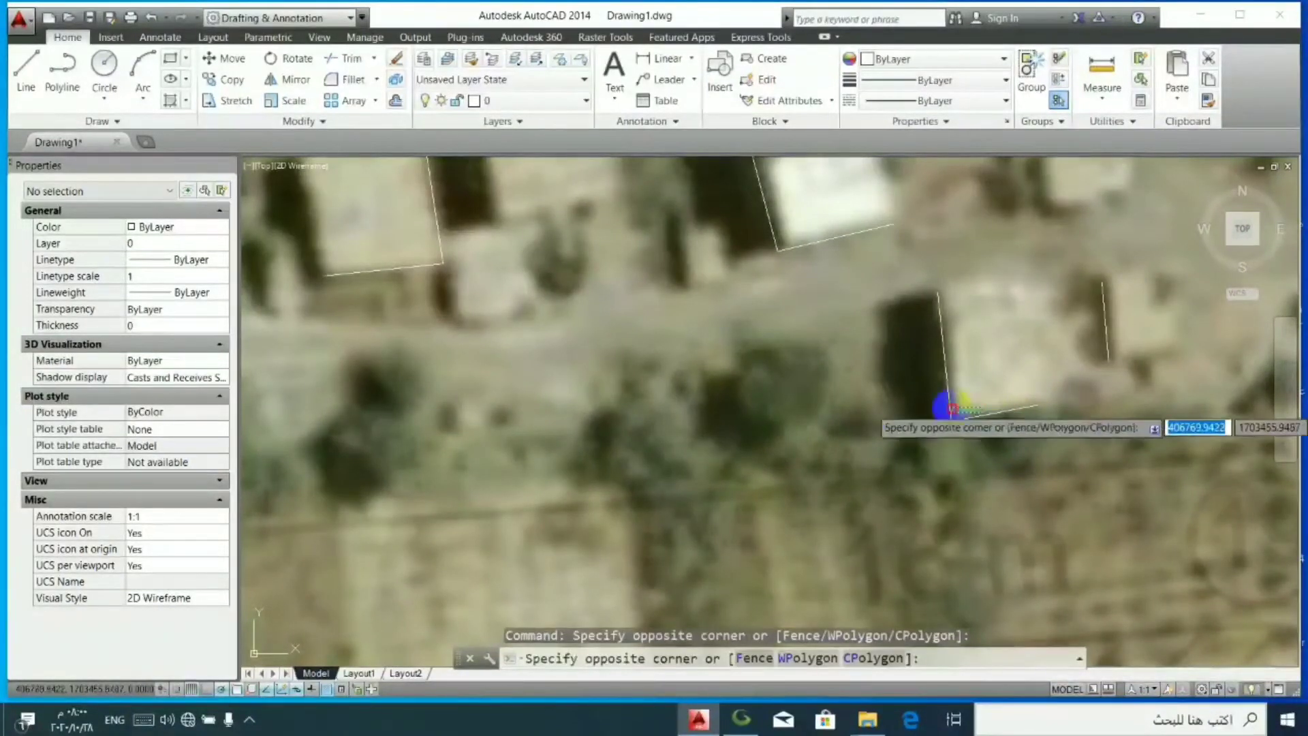
pyautogui.click(944, 391)
pyautogui.press('Escape')
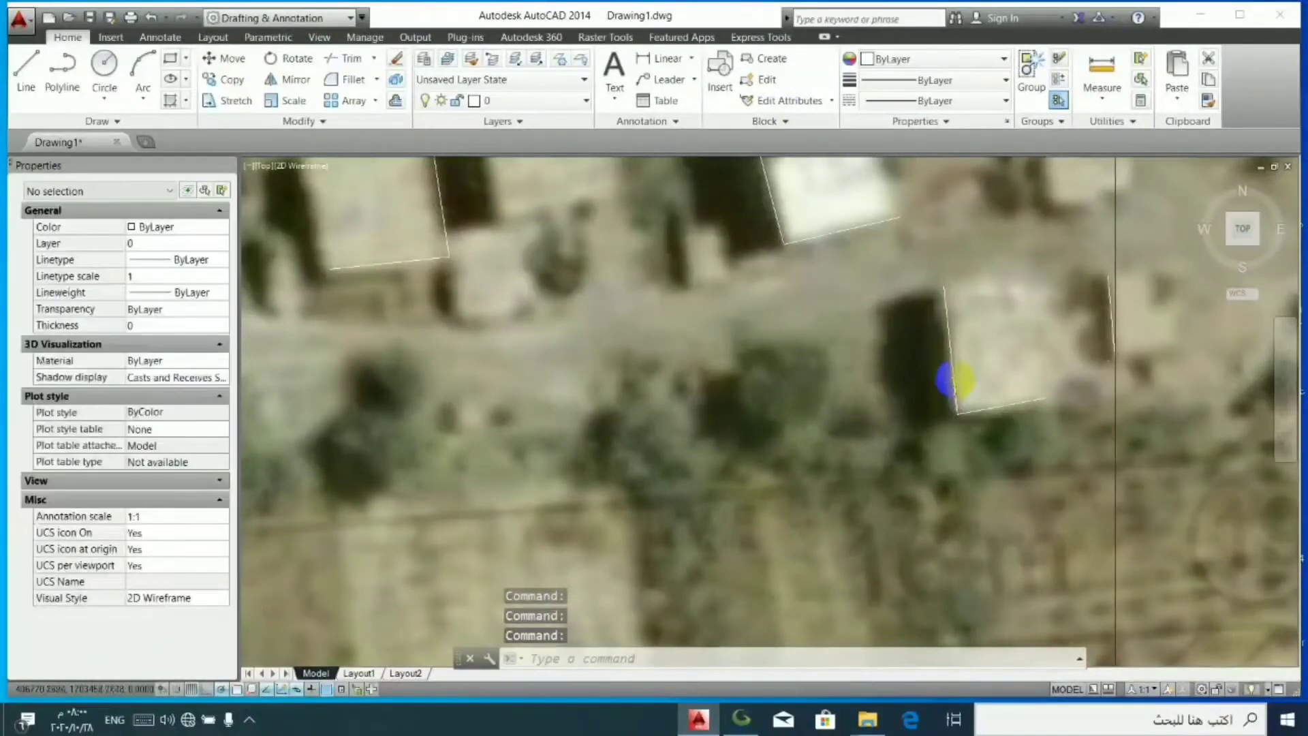
# - Examine how the traced building walls and the field outline line up with the imagery along the road
pyautogui.scroll(-4, 845, 334)
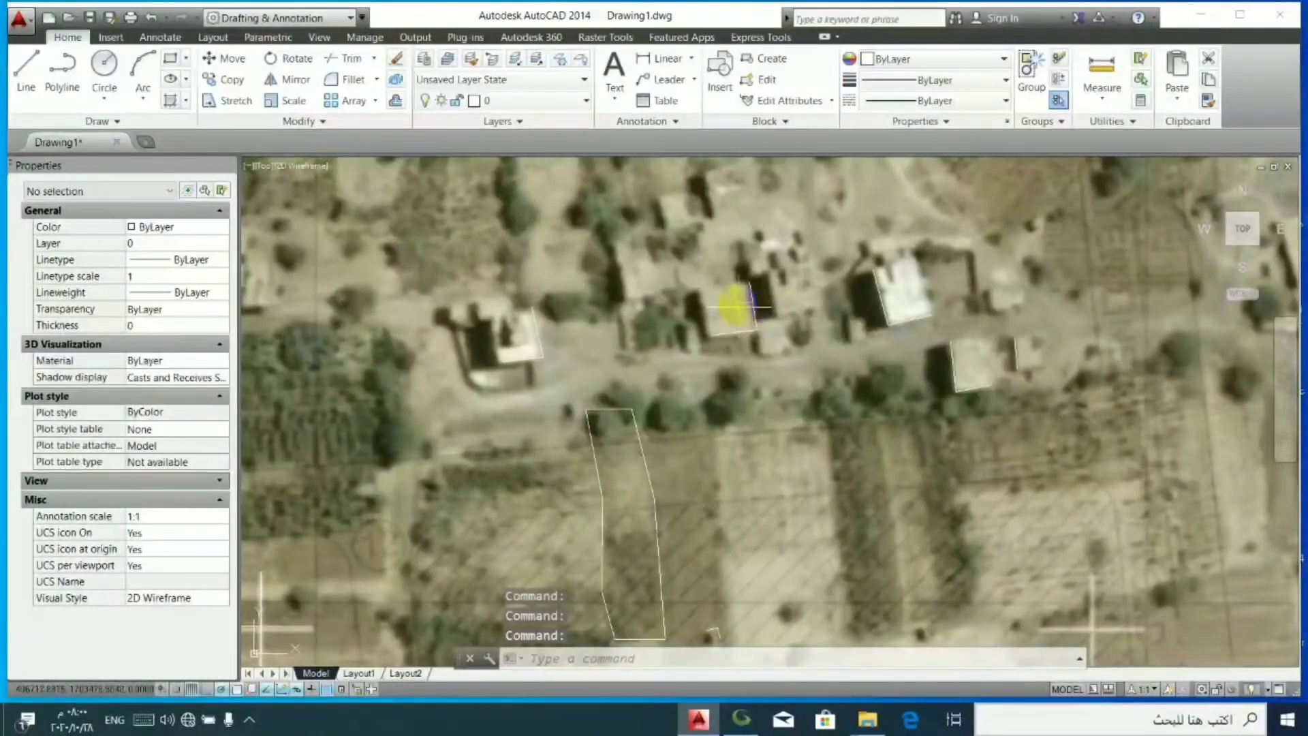
pyautogui.scroll(2, 735, 306)
pyautogui.click(749, 330)
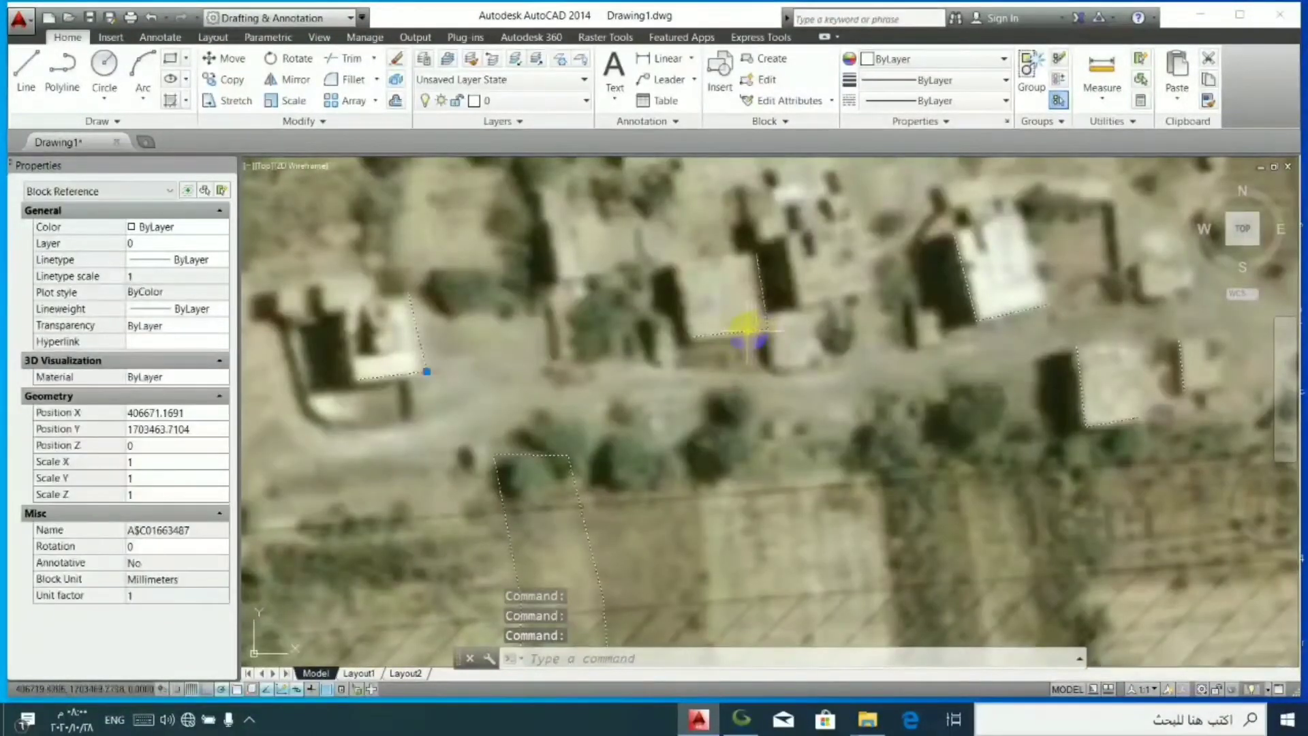
pyautogui.press('Escape')
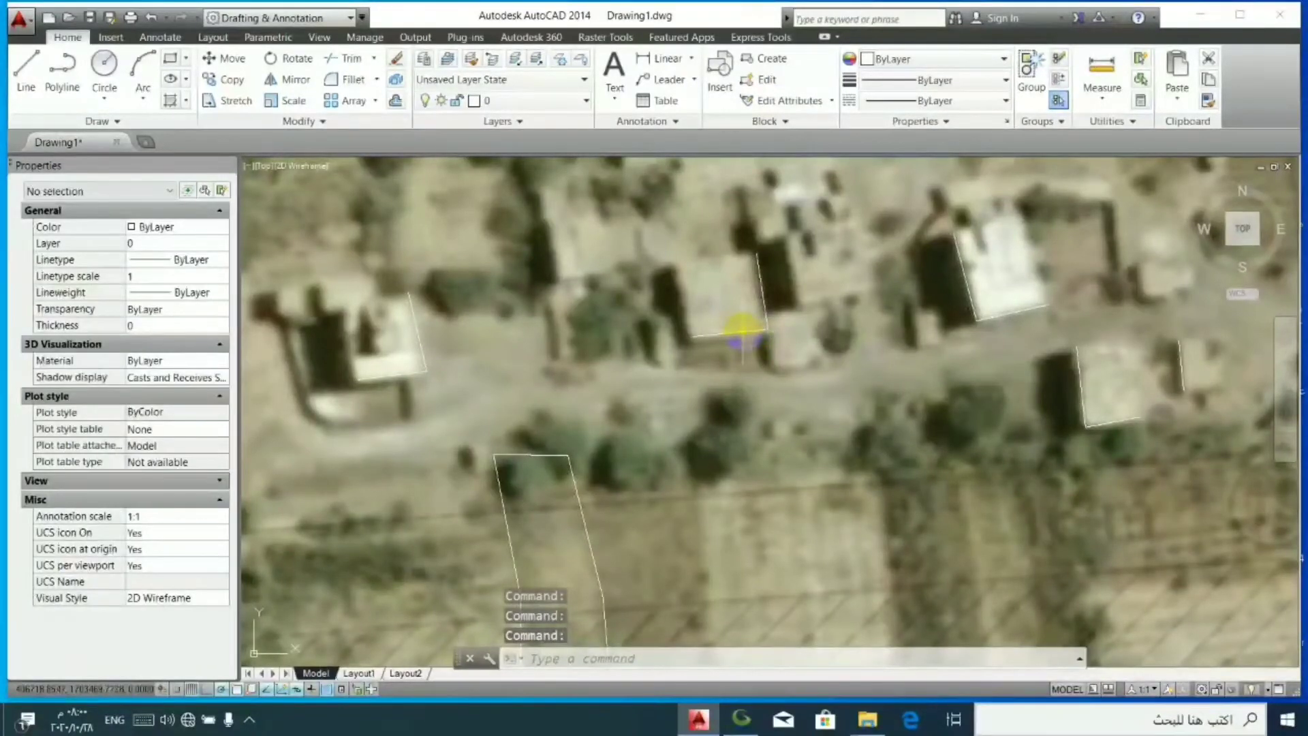
pyautogui.scroll(-2, 742, 334)
pyautogui.scroll(2, 658, 507)
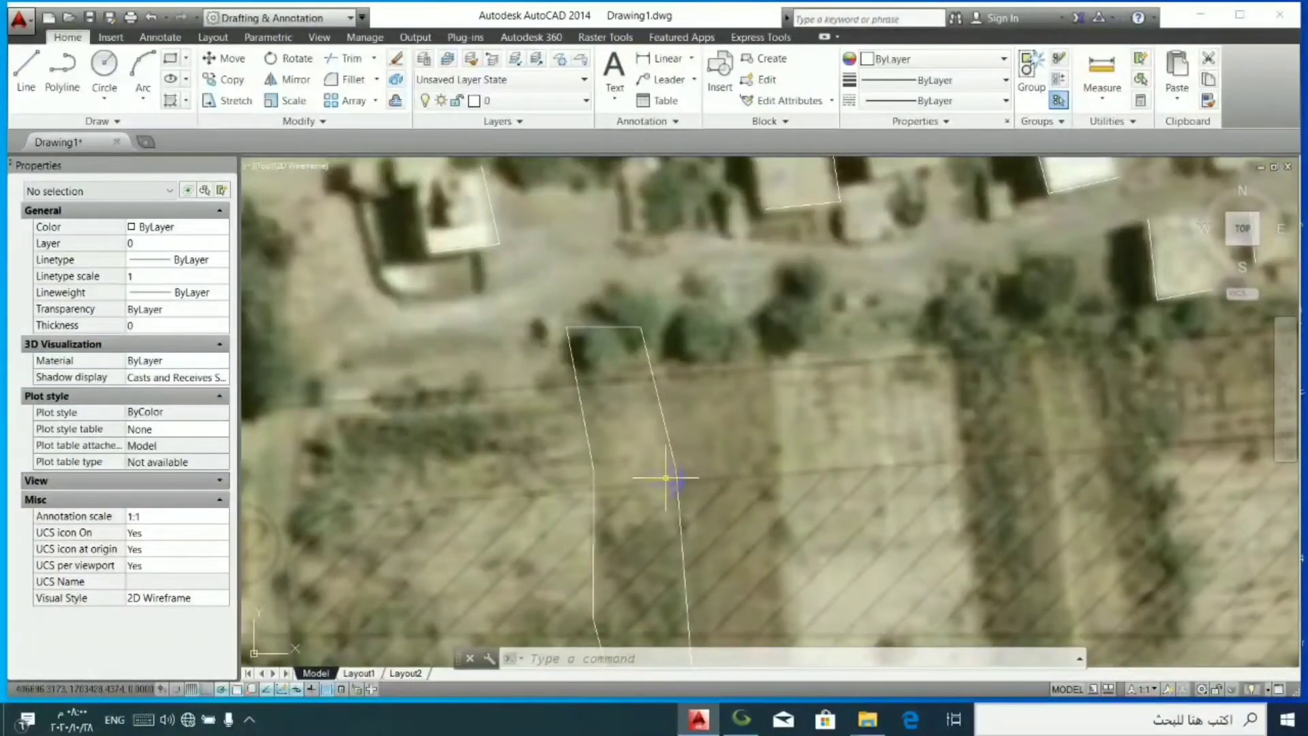
pyautogui.scroll(-2, 773, 438)
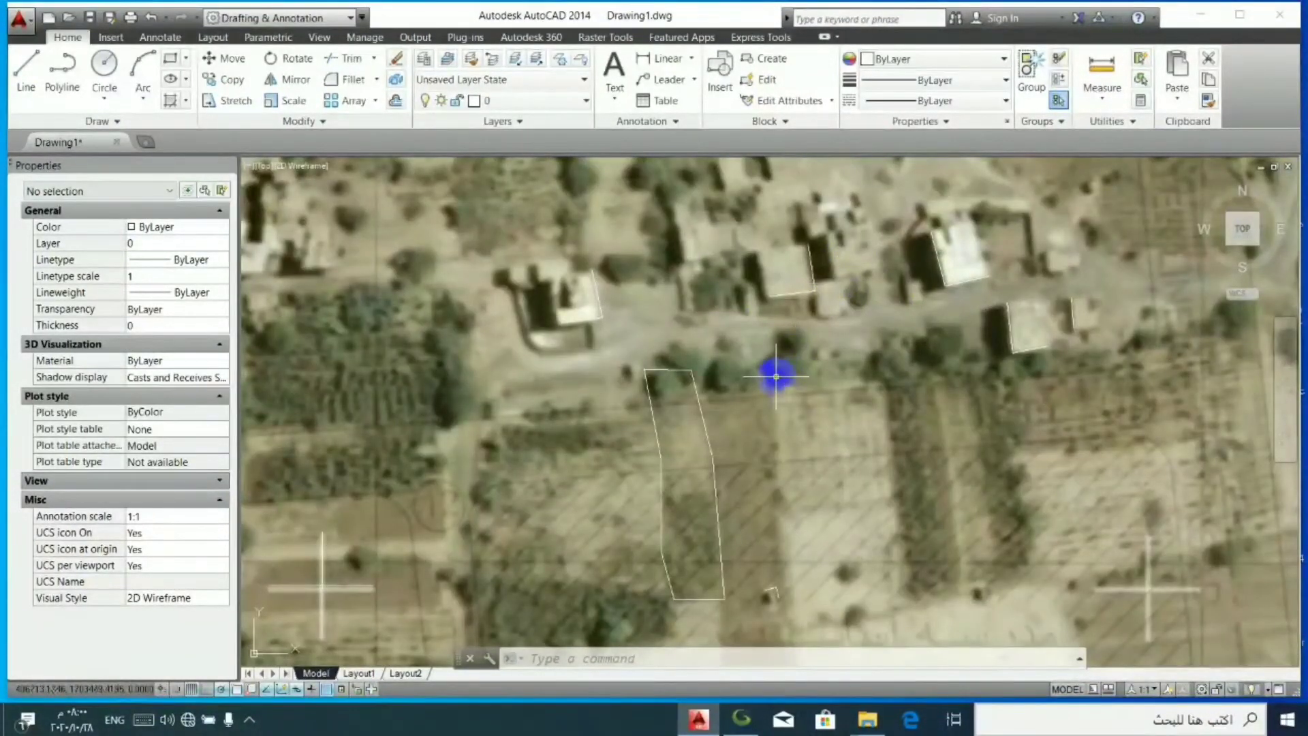
pyautogui.click(794, 285)
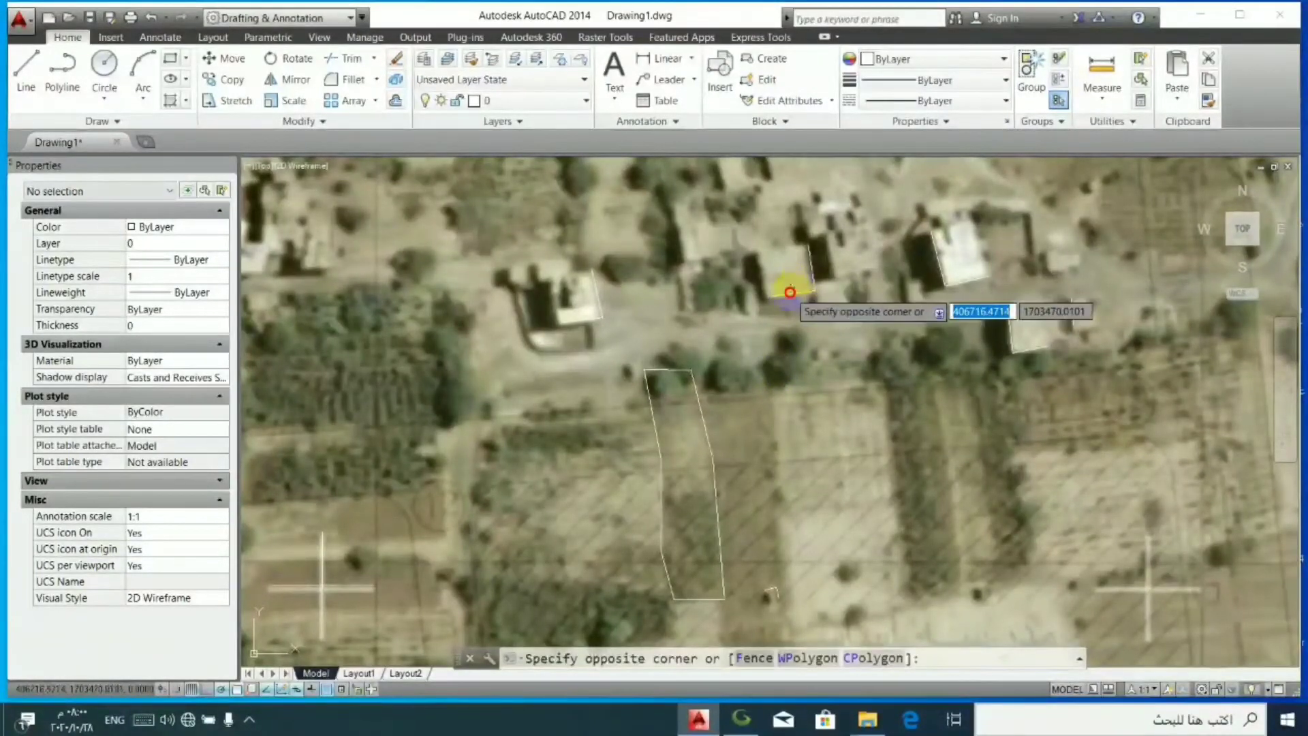
pyautogui.click(790, 292)
pyautogui.doubleClick(790, 294)
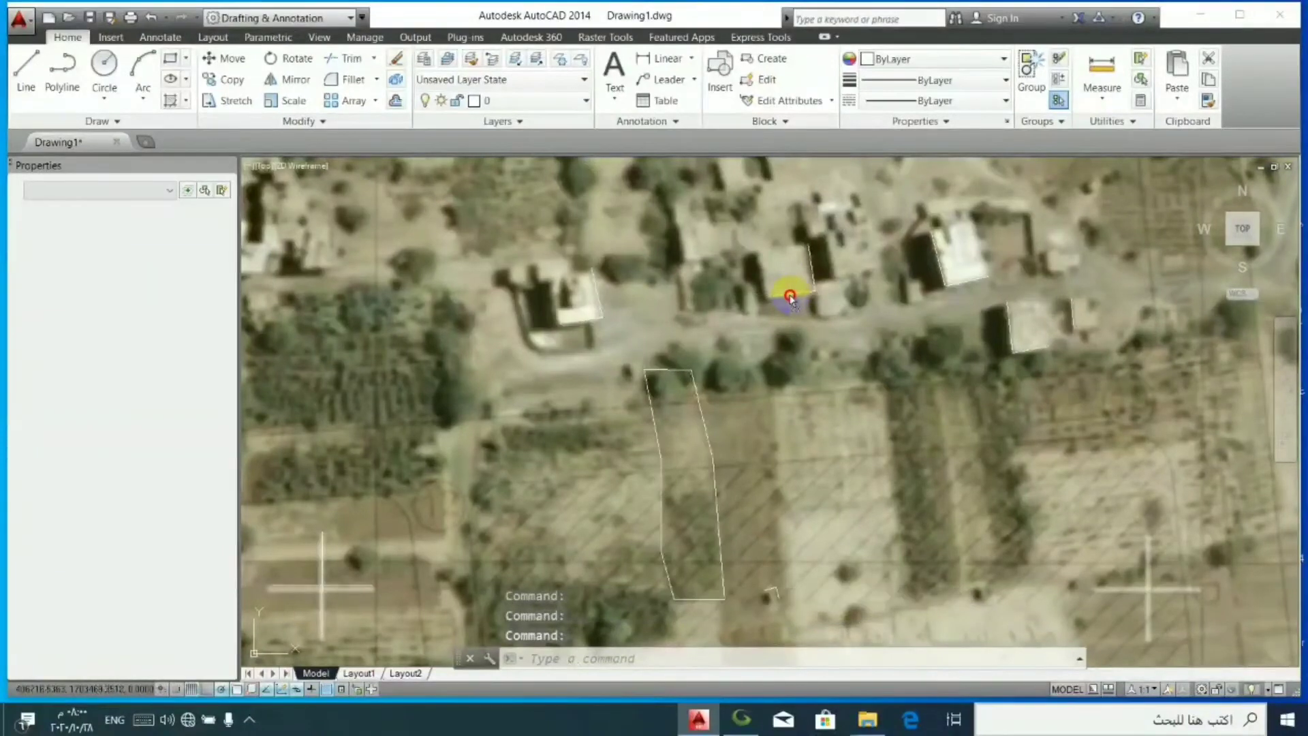
pyautogui.moveTo(788, 296); pyautogui.dragTo(788, 300)
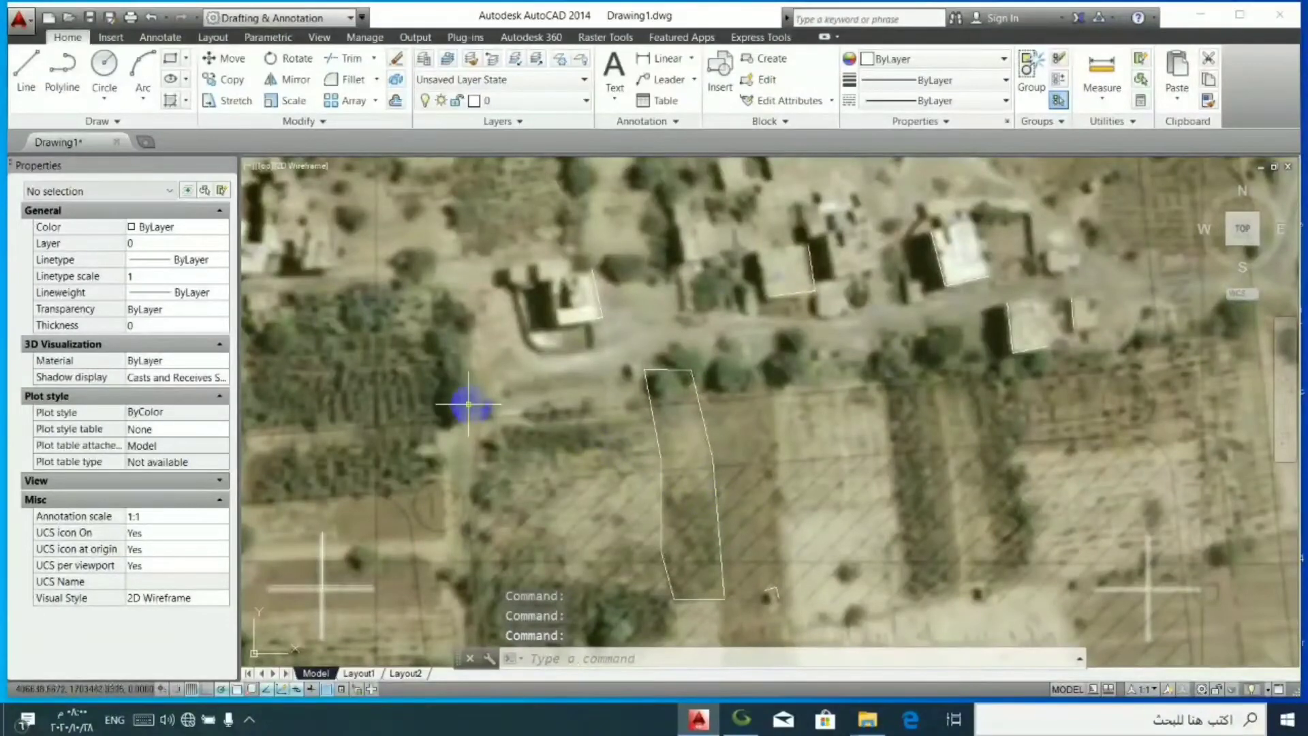
# - Turn on background transparency for the 577 image and switch off transparency display so the plan shows at full opacity
pyautogui.keyDown('shift'); pyautogui.click(491, 429); pyautogui.keyUp('shift')
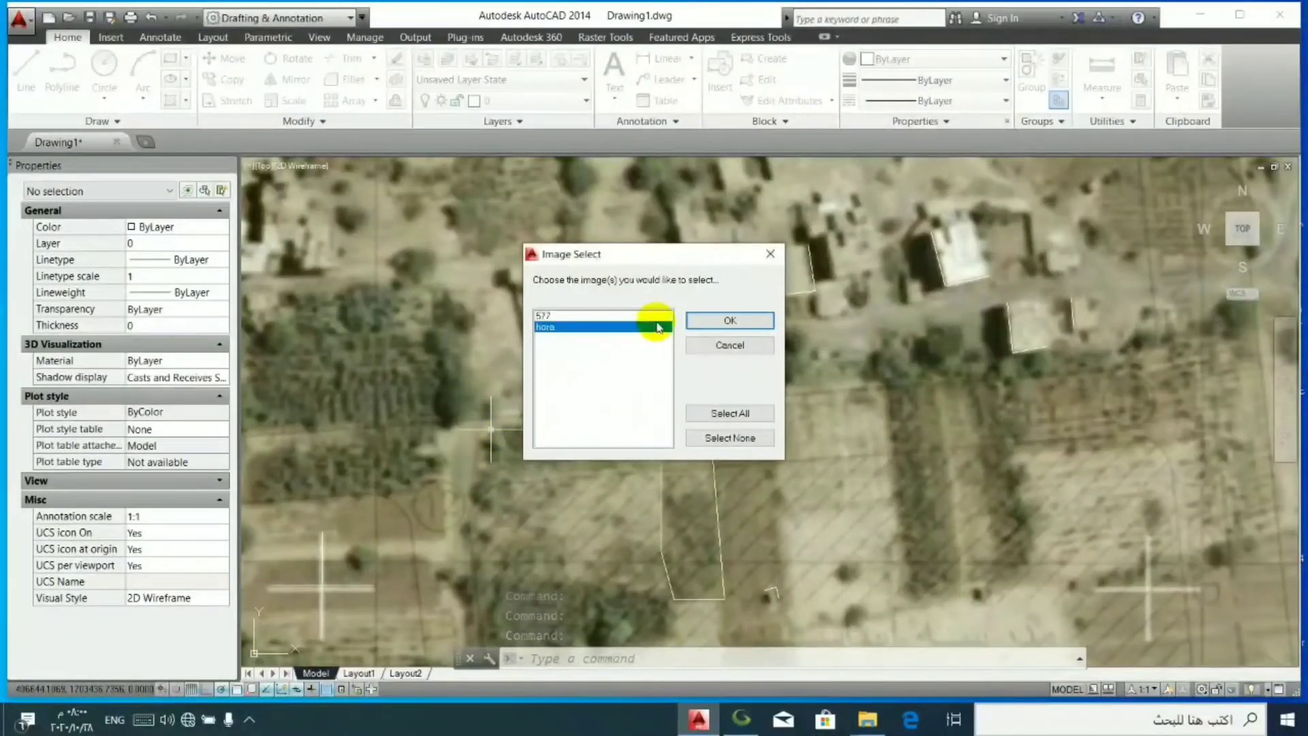
pyautogui.click(634, 316)
pyautogui.click(727, 321)
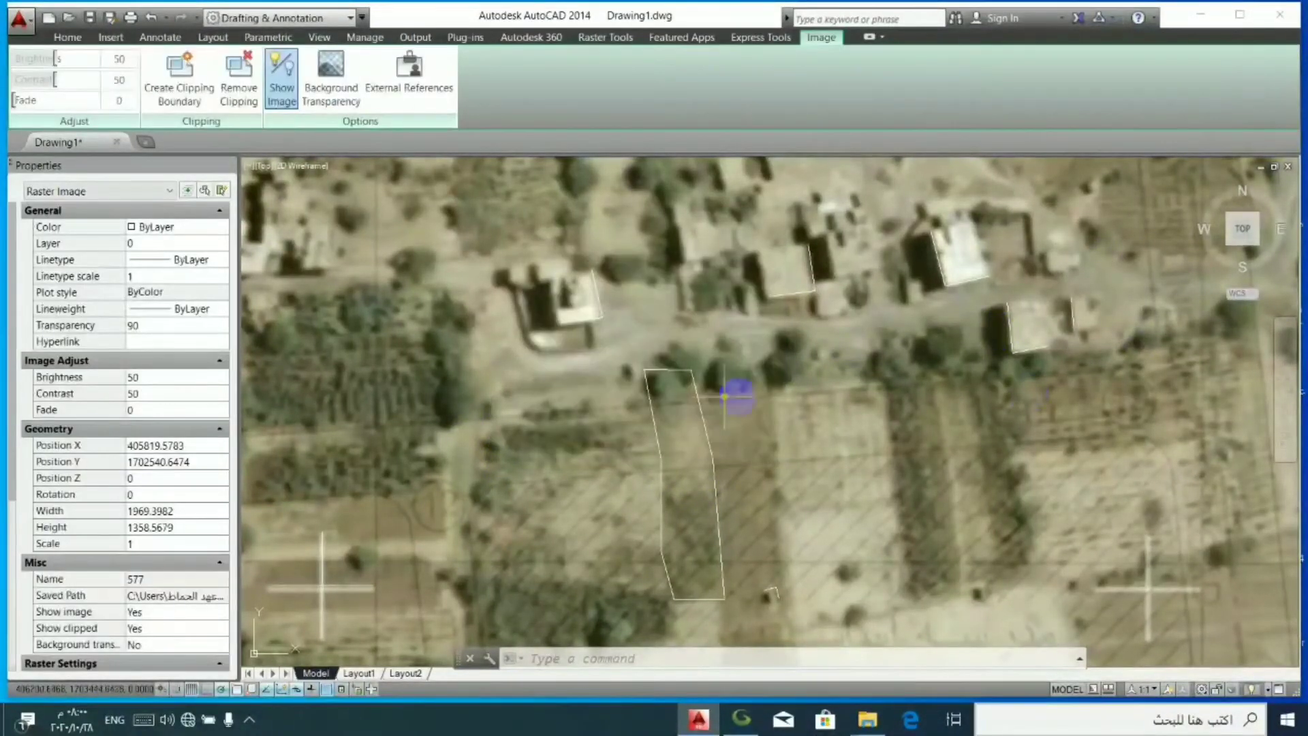
pyautogui.click(282, 81)
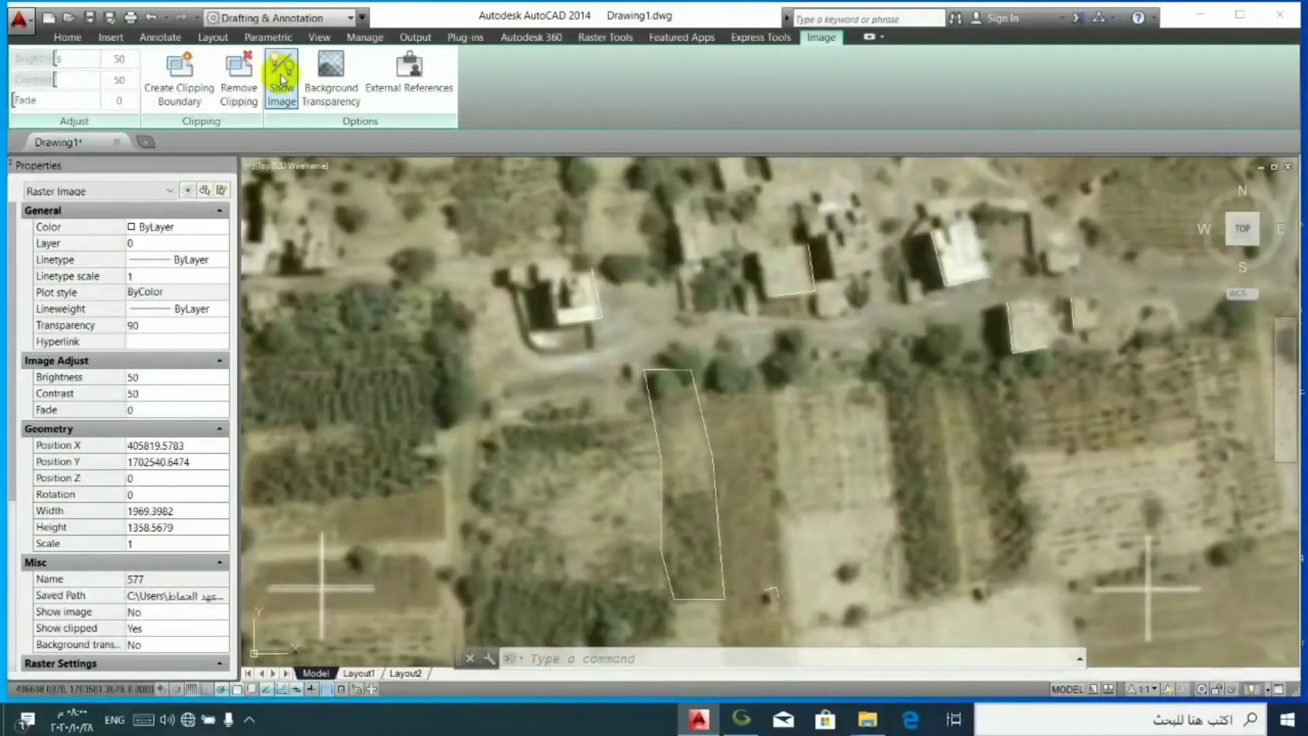
pyautogui.click(331, 75)
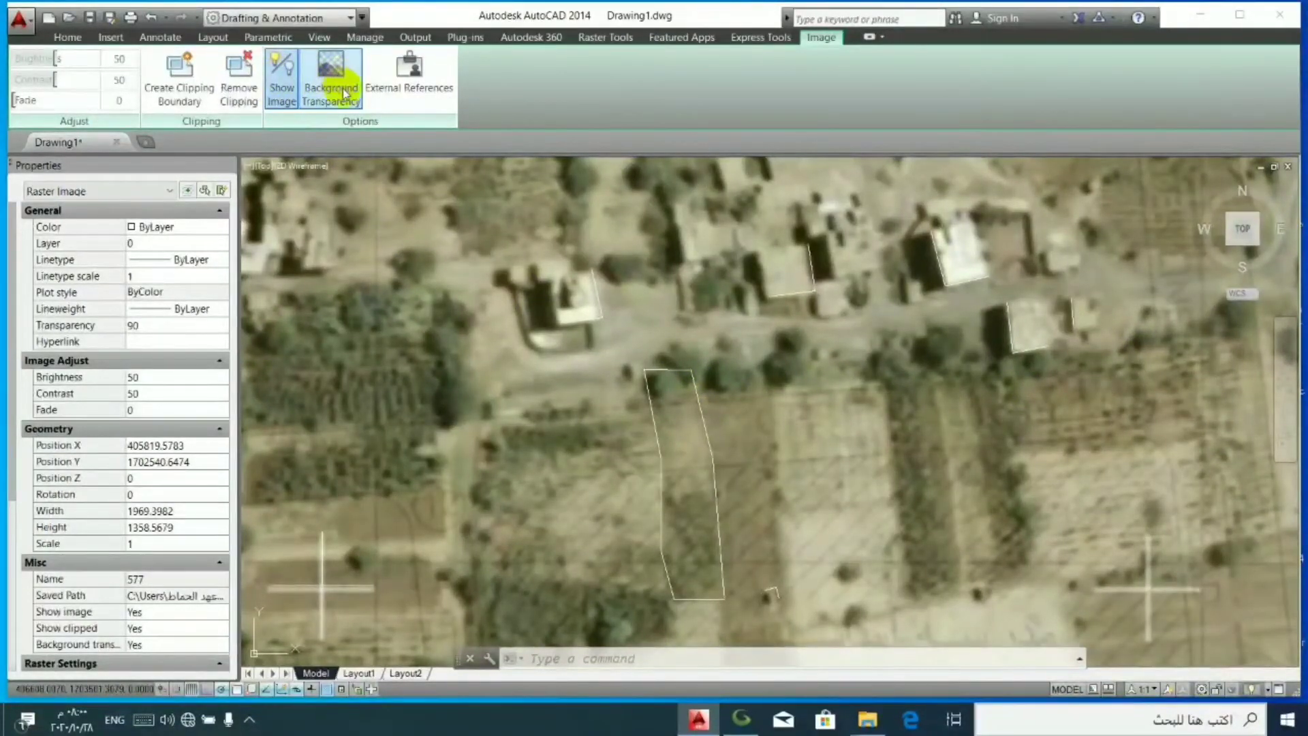
pyautogui.click(327, 690)
pyautogui.scroll(2, 1093, 446)
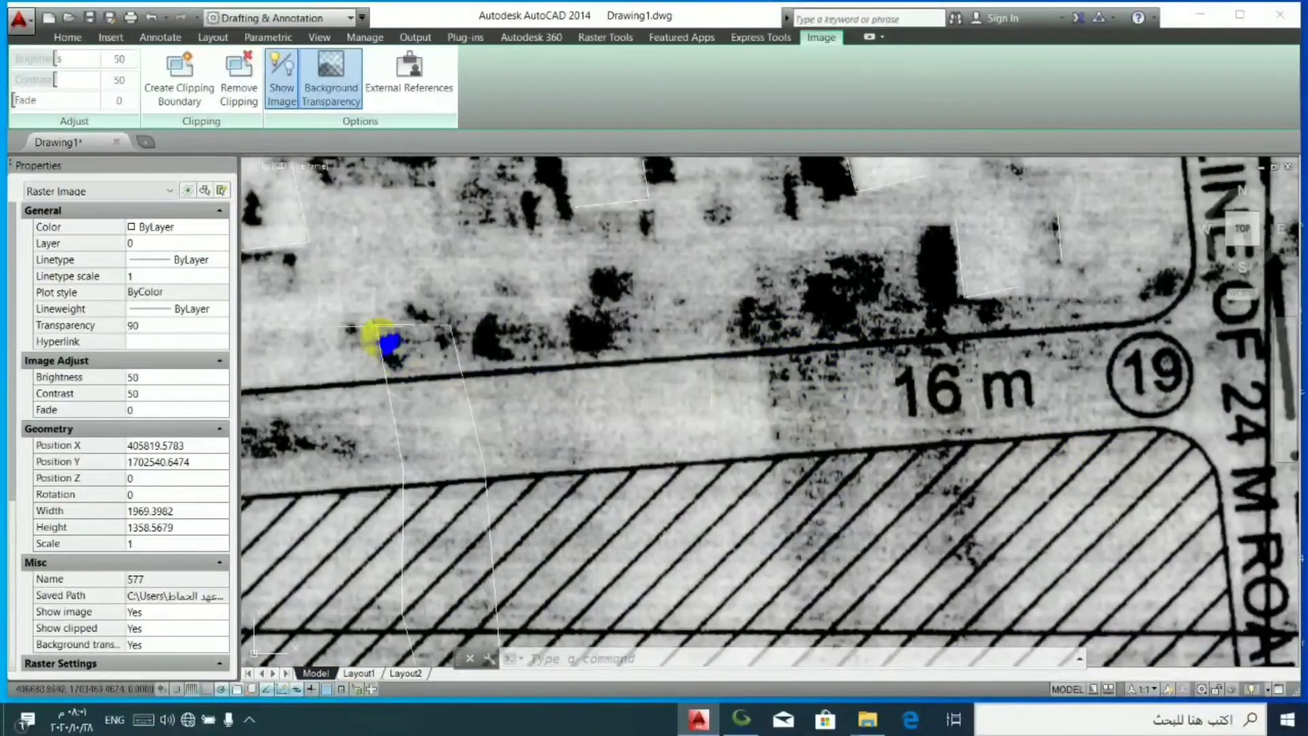
# - Draw a line along the 16 m road's north edge, from the 24 m road corner to west of junction 12
pyautogui.click(67, 38)
pyautogui.click(21, 75)
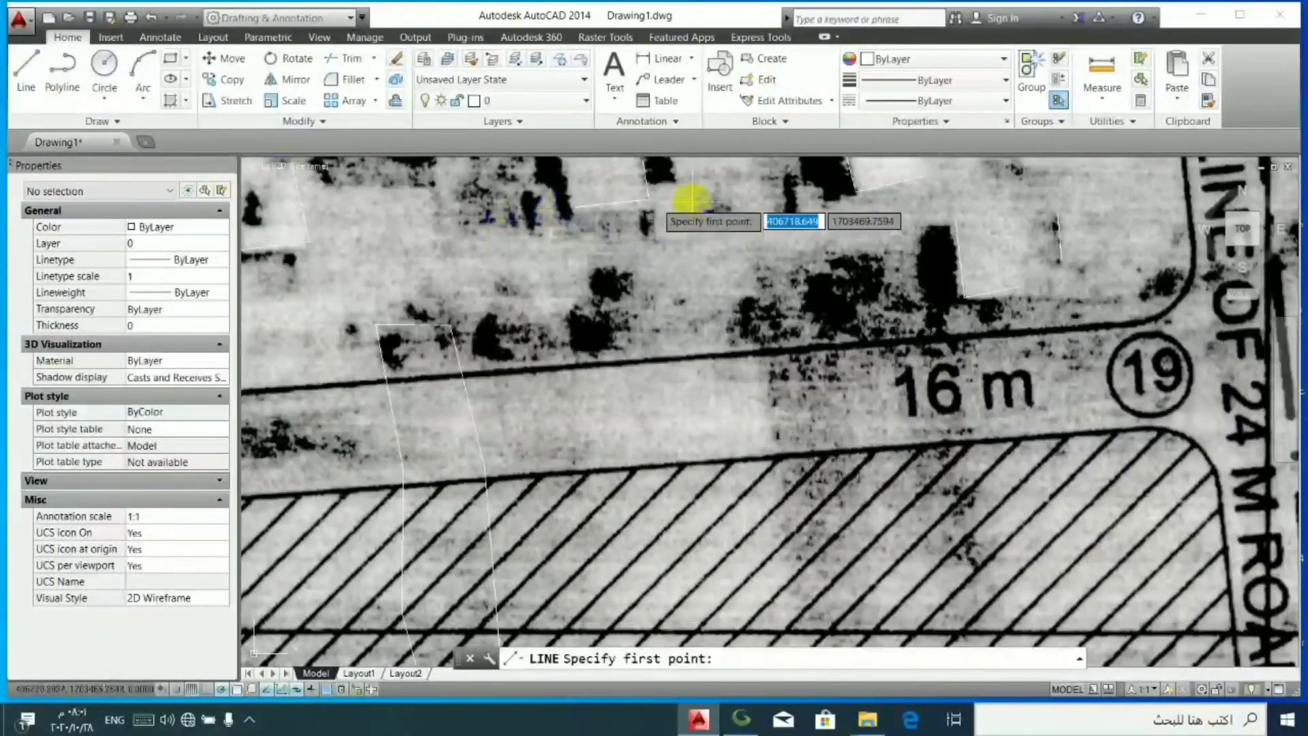
pyautogui.click(1124, 315)
pyautogui.scroll(-5, 621, 345)
pyautogui.scroll(5, 287, 409)
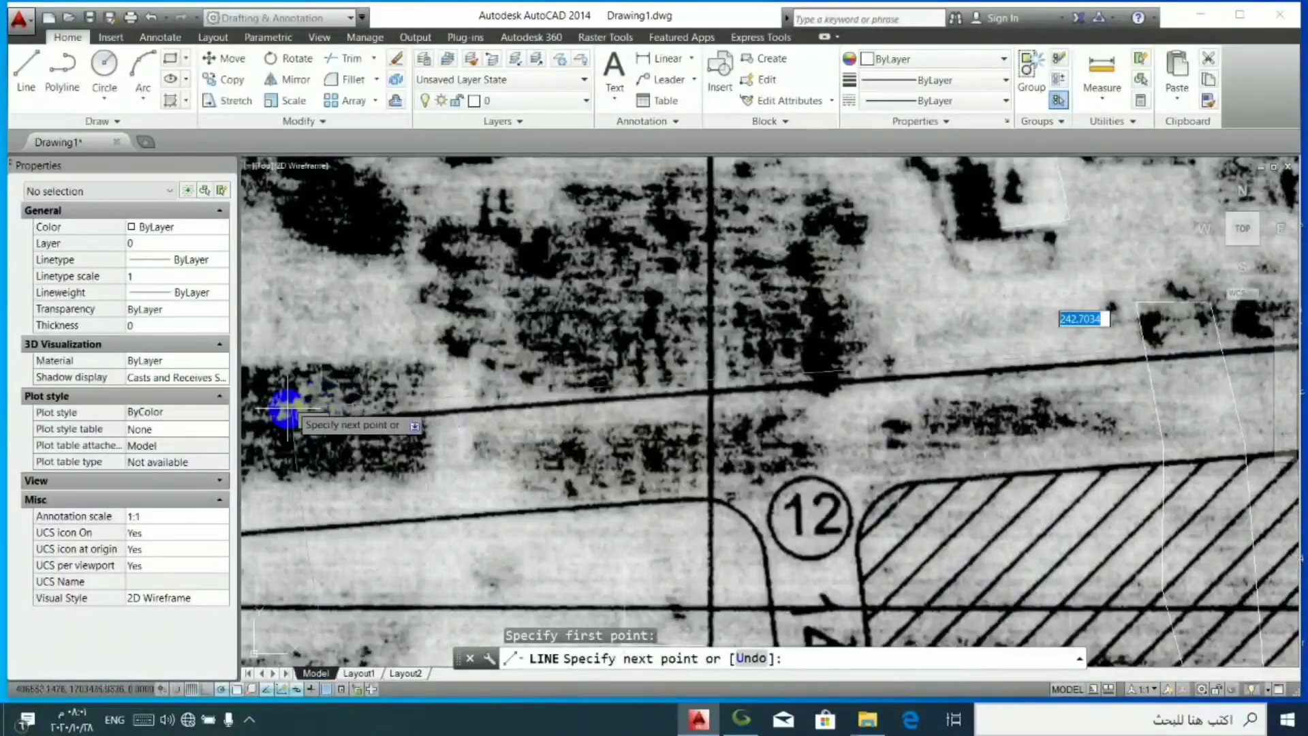
pyautogui.scroll(3, 419, 422)
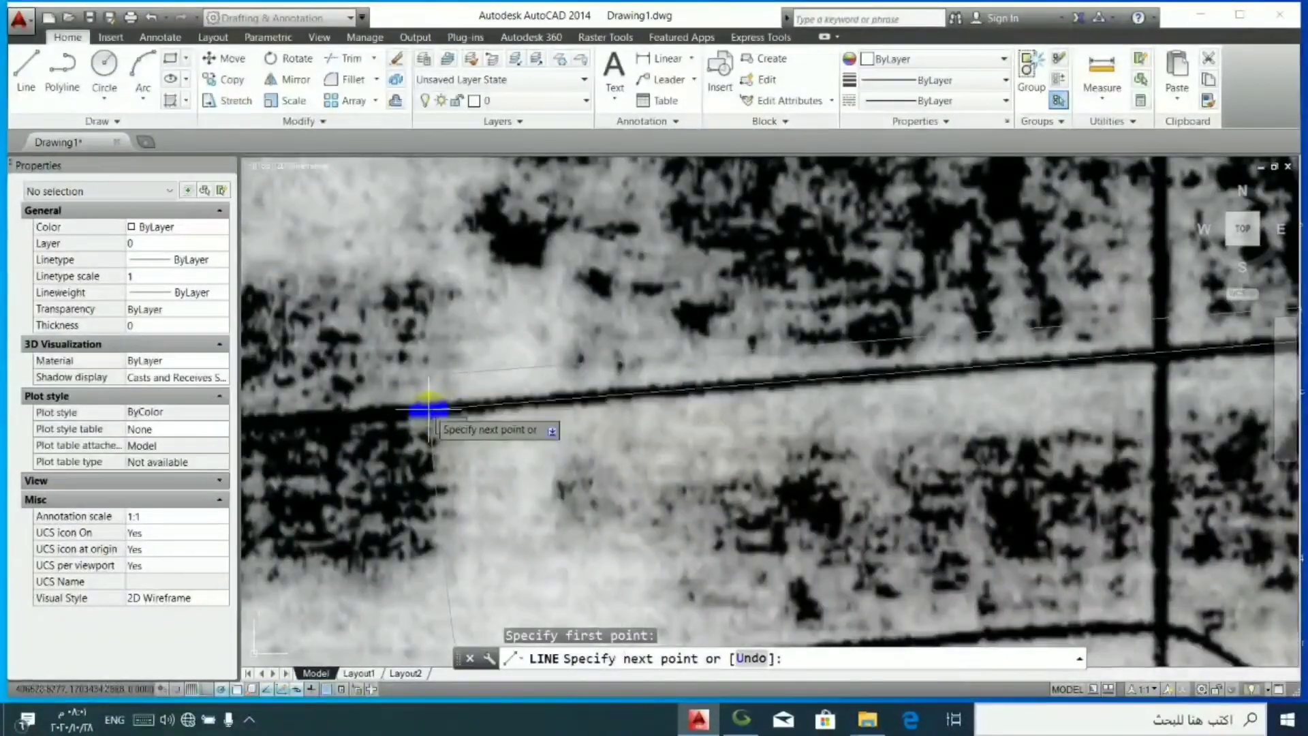
pyautogui.click(428, 409)
pyautogui.rightClick(440, 403)
pyautogui.click(470, 409)
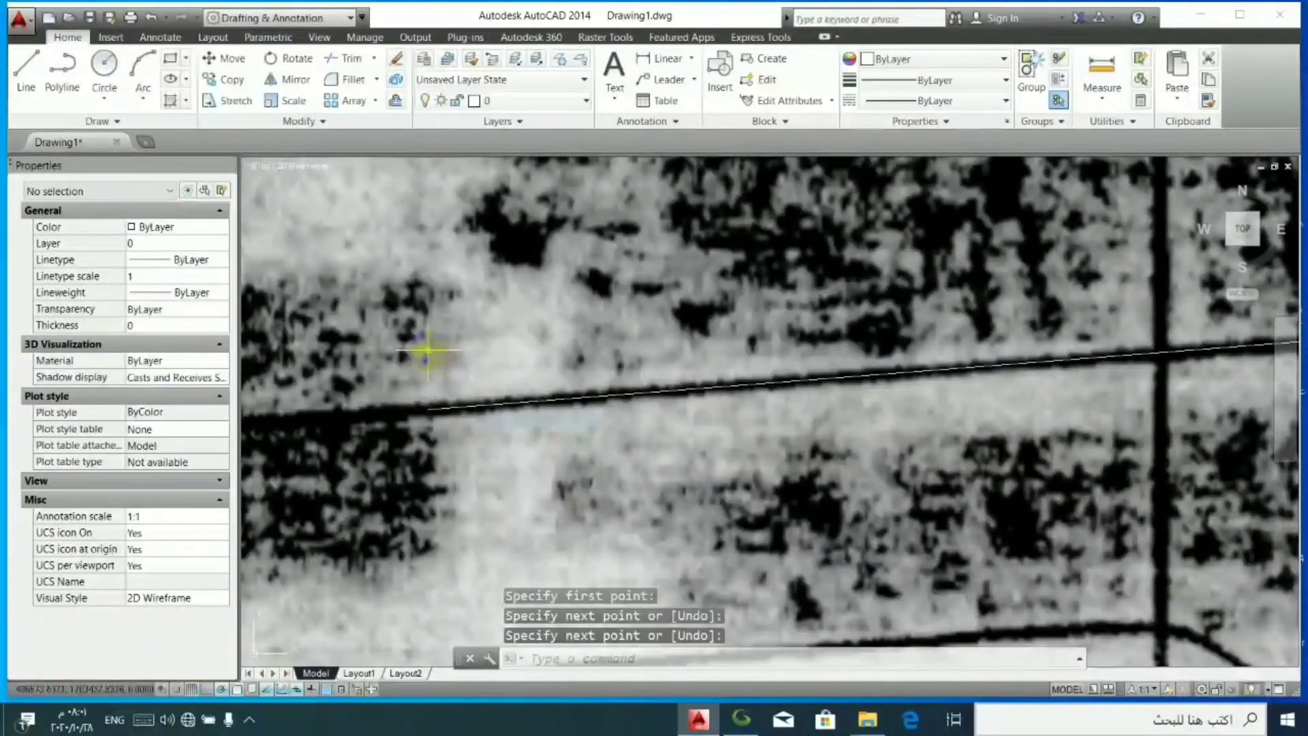
# - Offset the north road-edge line 16 units to the south to form the road's south edge
pyautogui.click(396, 79)
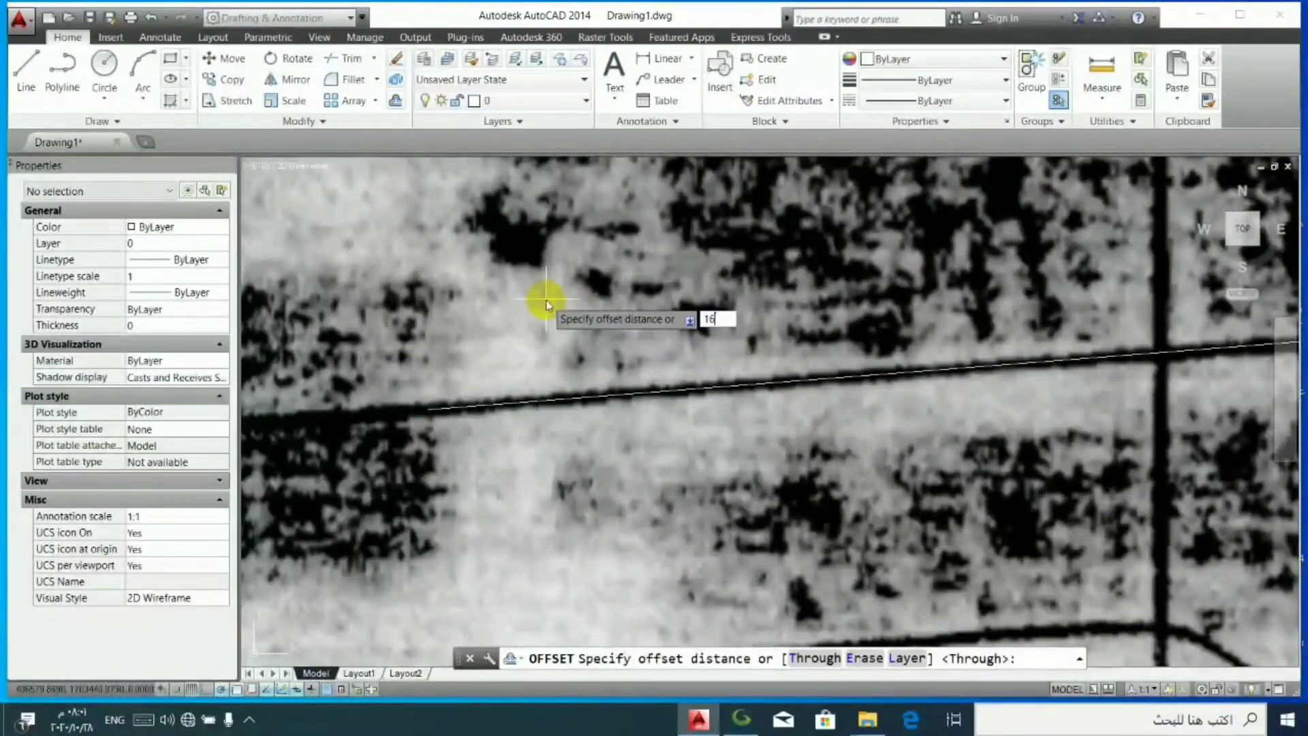
pyautogui.press('Return')
pyautogui.click(783, 379)
pyautogui.click(785, 381)
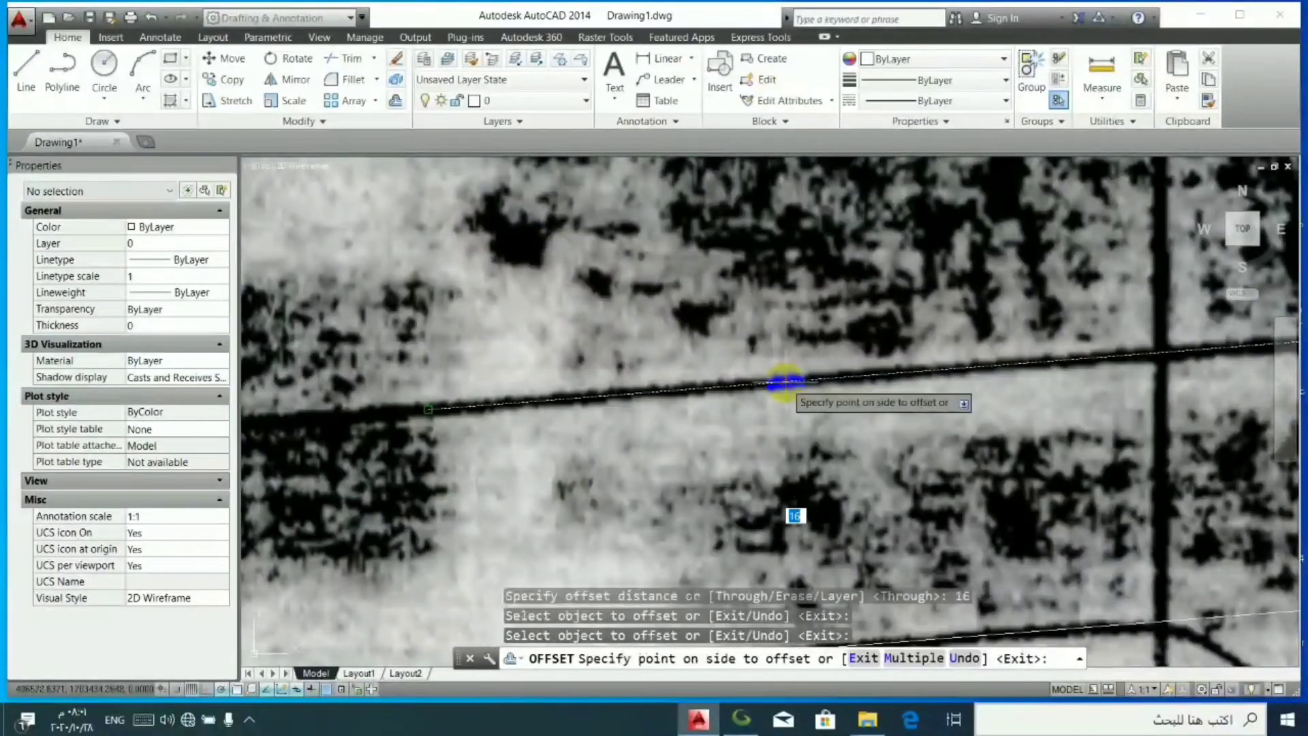
pyautogui.click(783, 438)
pyautogui.scroll(3, 770, 446)
pyautogui.press('Return')
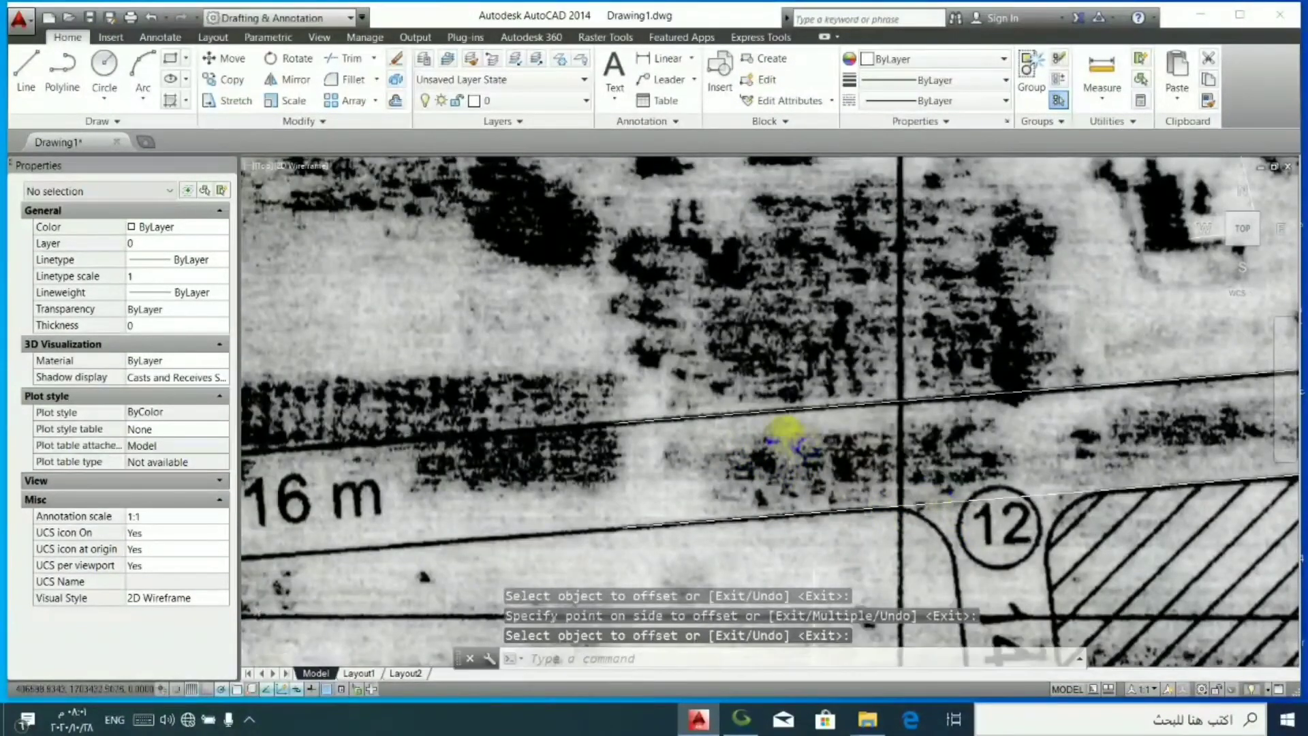
# - Examine how the two drawn road edges fit the 16 m road and the field outline on the plan
pyautogui.scroll(-4, 784, 437)
pyautogui.scroll(6, 1053, 462)
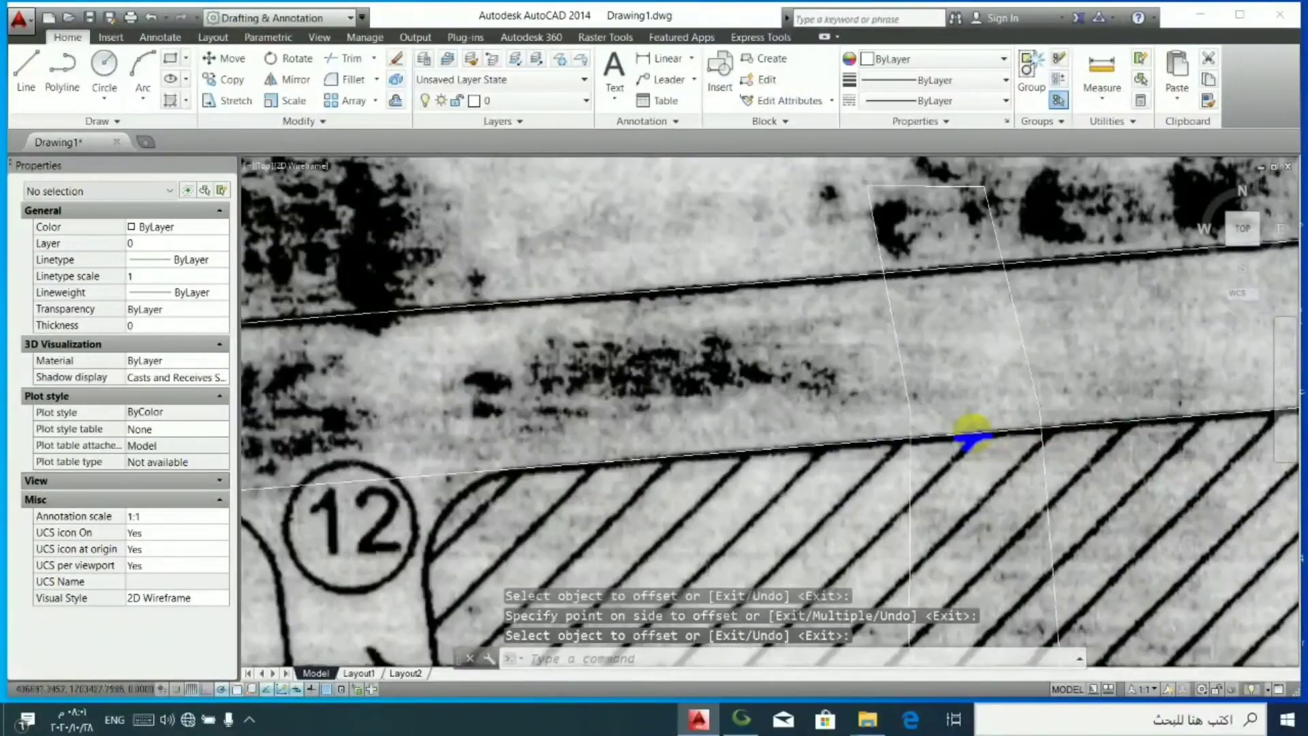
pyautogui.scroll(-4, 981, 450)
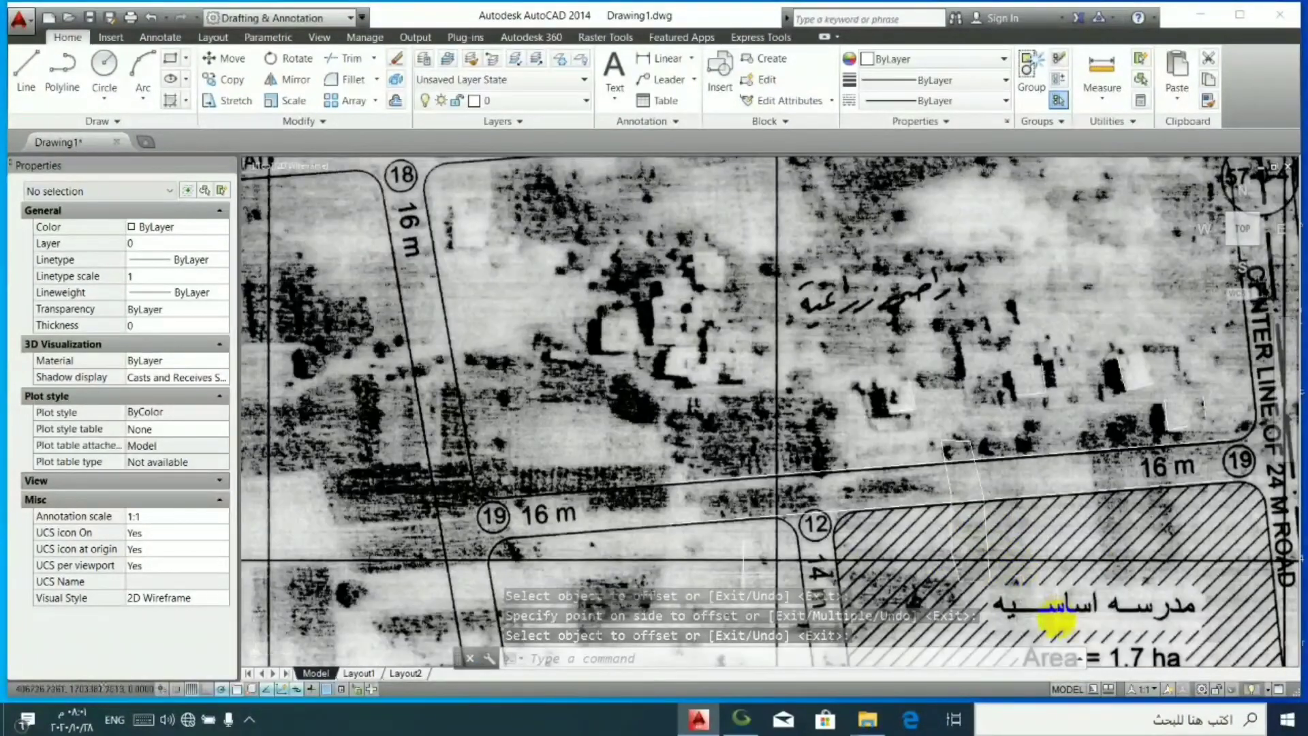
pyautogui.scroll(2, 1050, 613)
pyautogui.scroll(-1, 963, 511)
pyautogui.scroll(2, 837, 312)
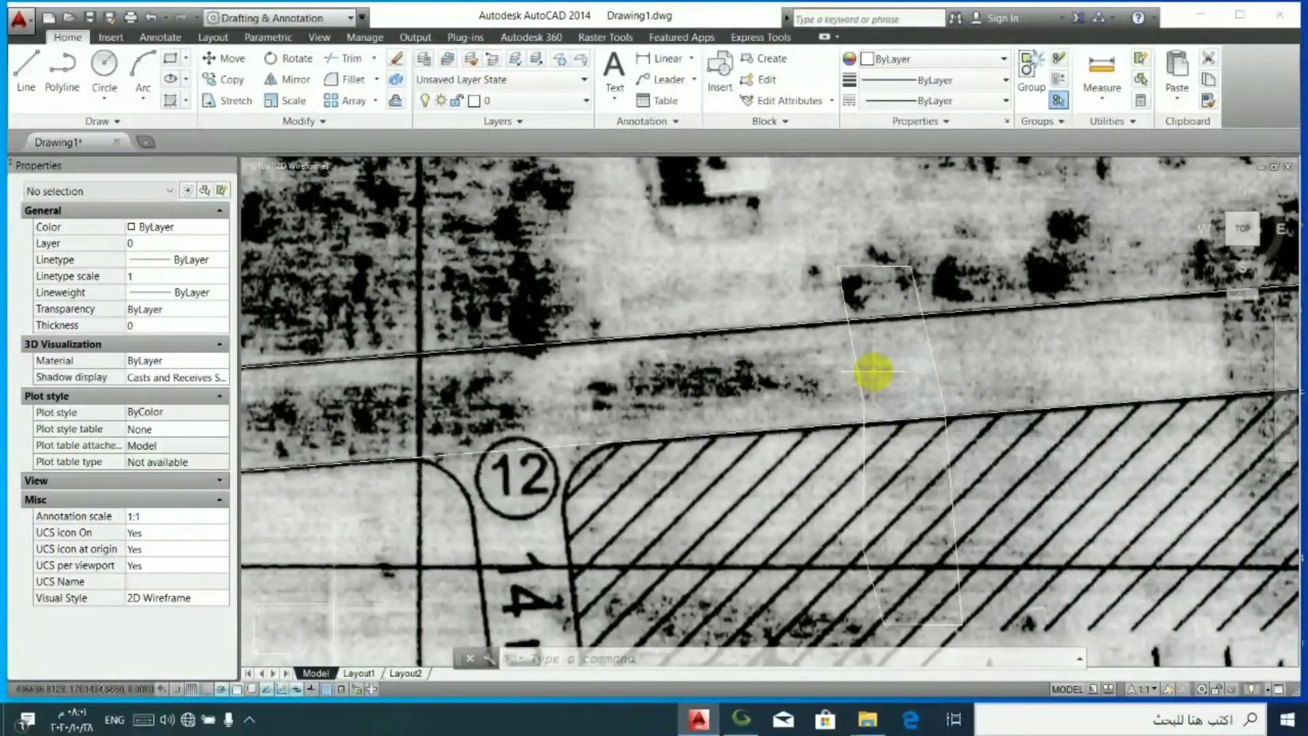
pyautogui.scroll(-1, 874, 372)
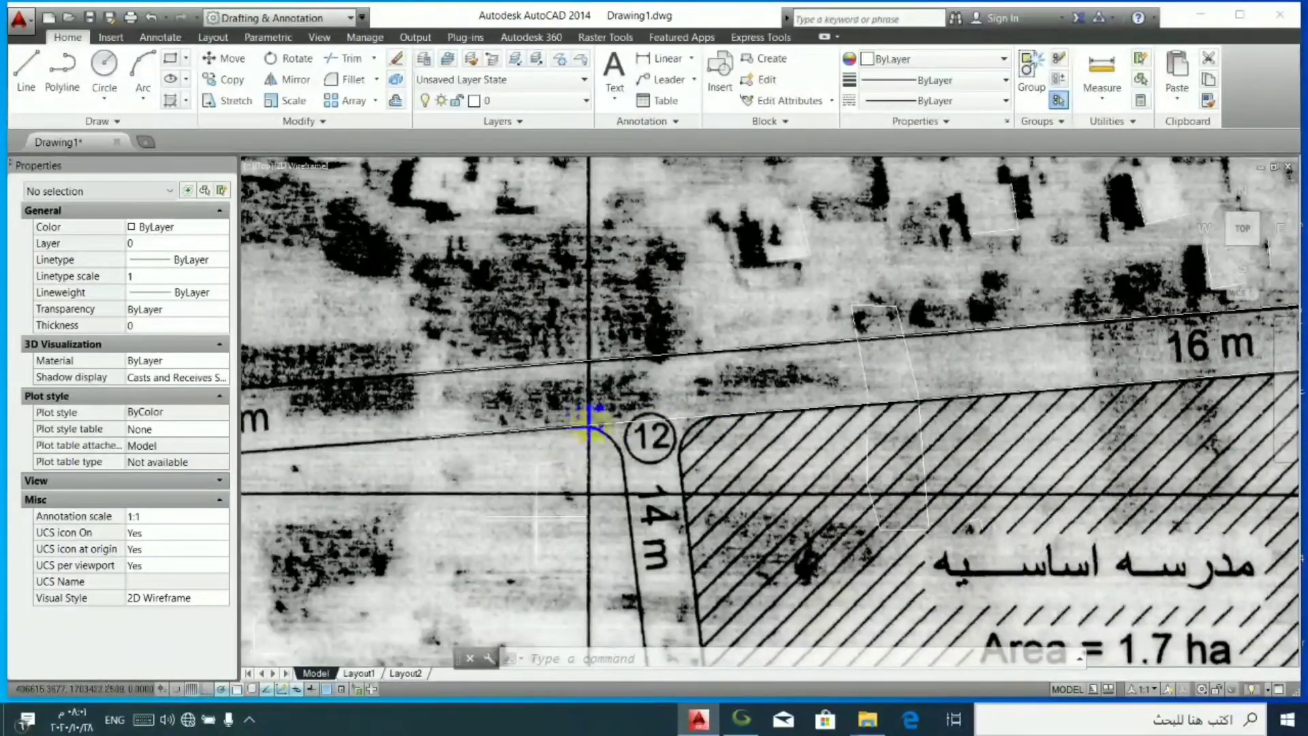
# - Set up a plot of a window spanning the traced buildings and the school plot, centred in landscape orientation
pyautogui.hotkey('ctrl', 'p')
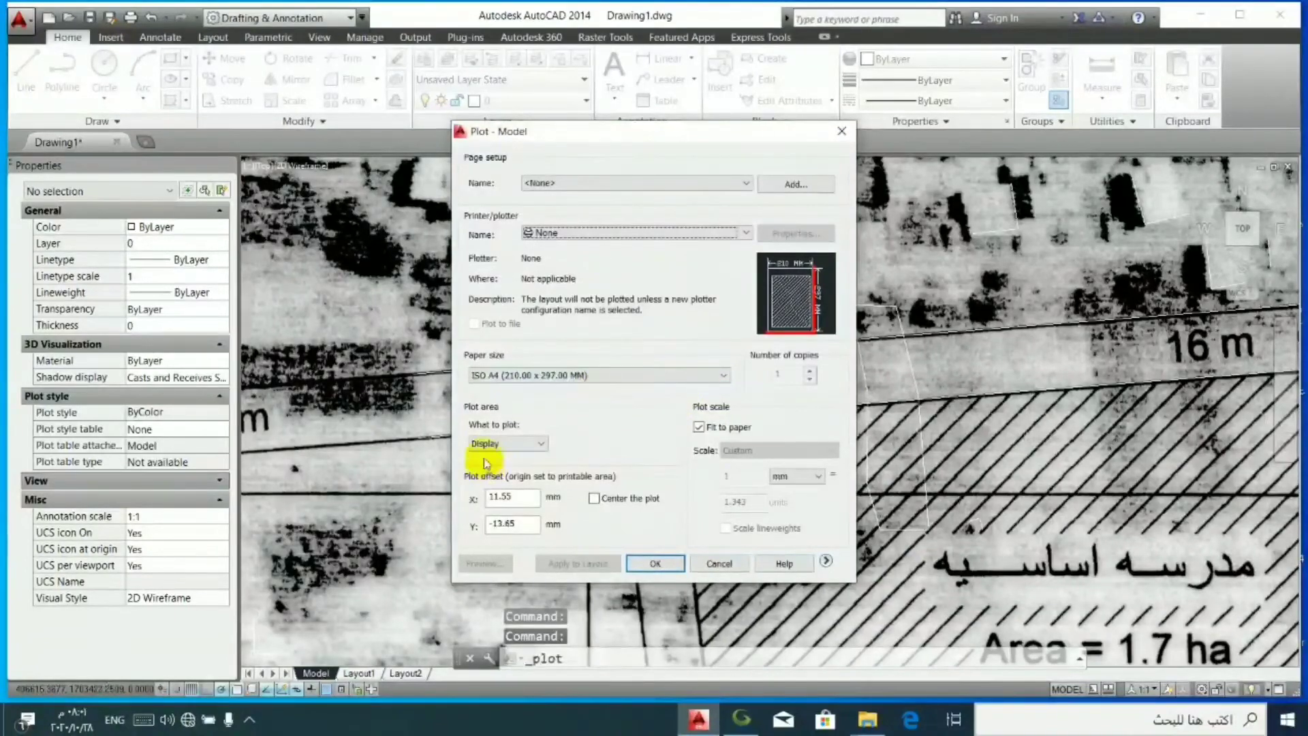
pyautogui.click(496, 443)
pyautogui.click(492, 489)
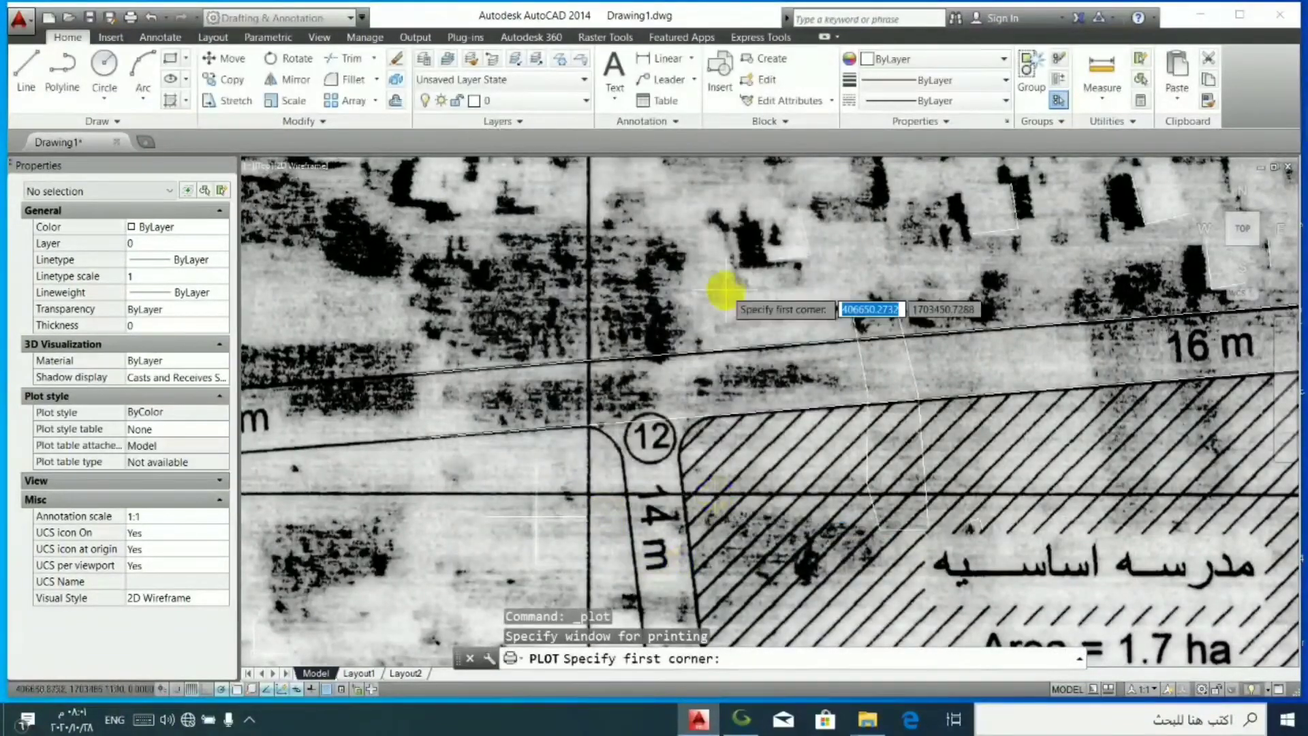
pyautogui.scroll(-2, 750, 623)
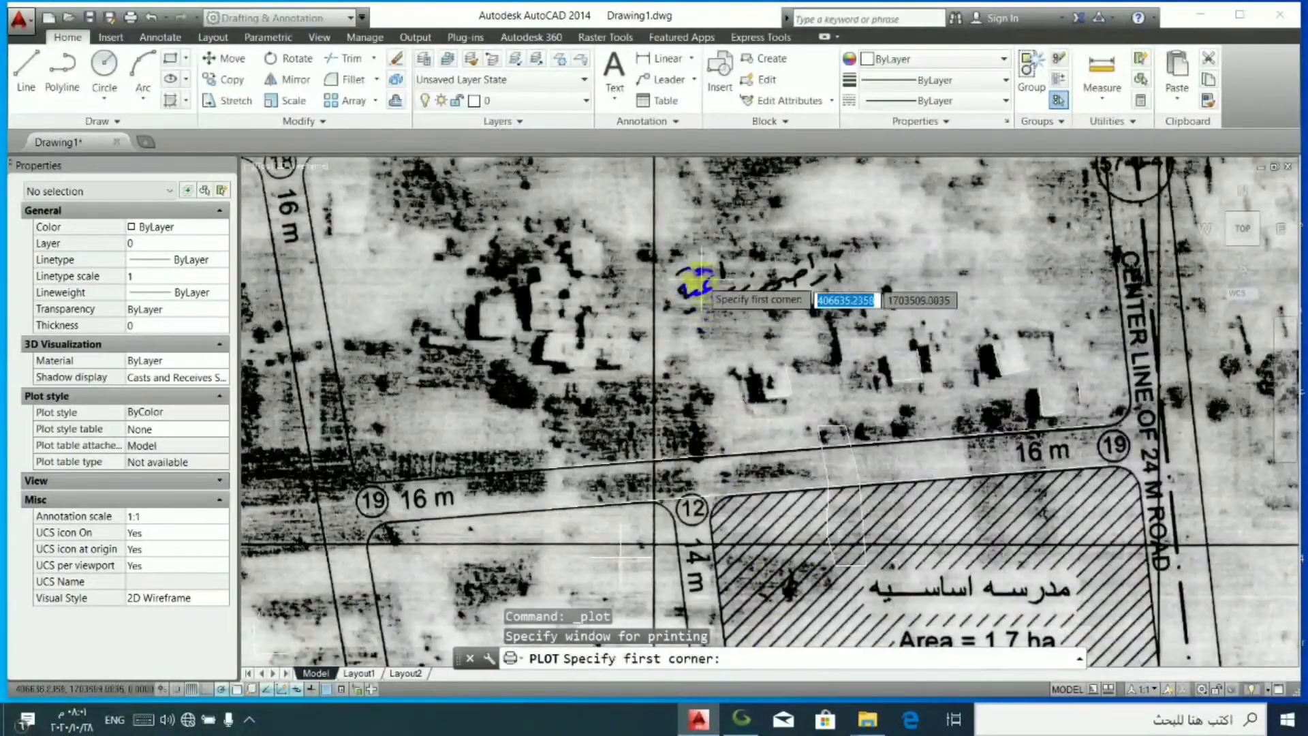
pyautogui.click(698, 279)
pyautogui.click(1156, 592)
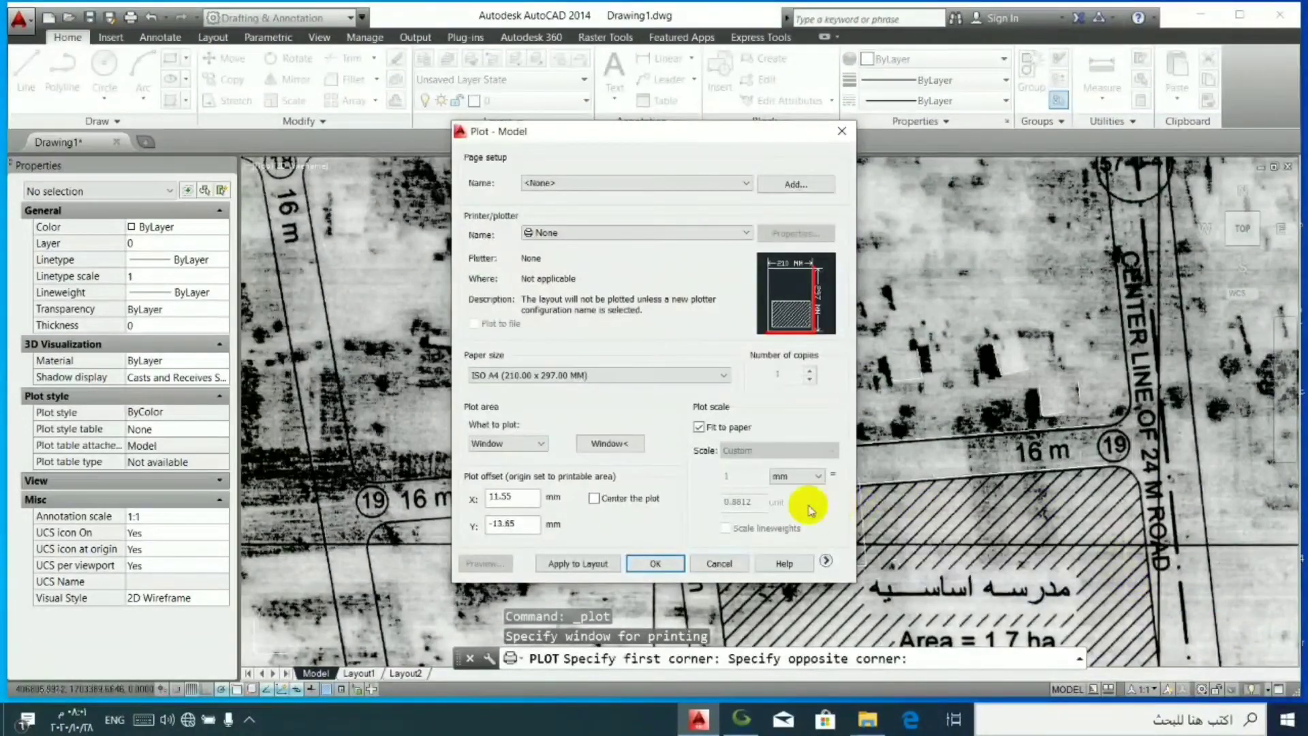
pyautogui.click(617, 499)
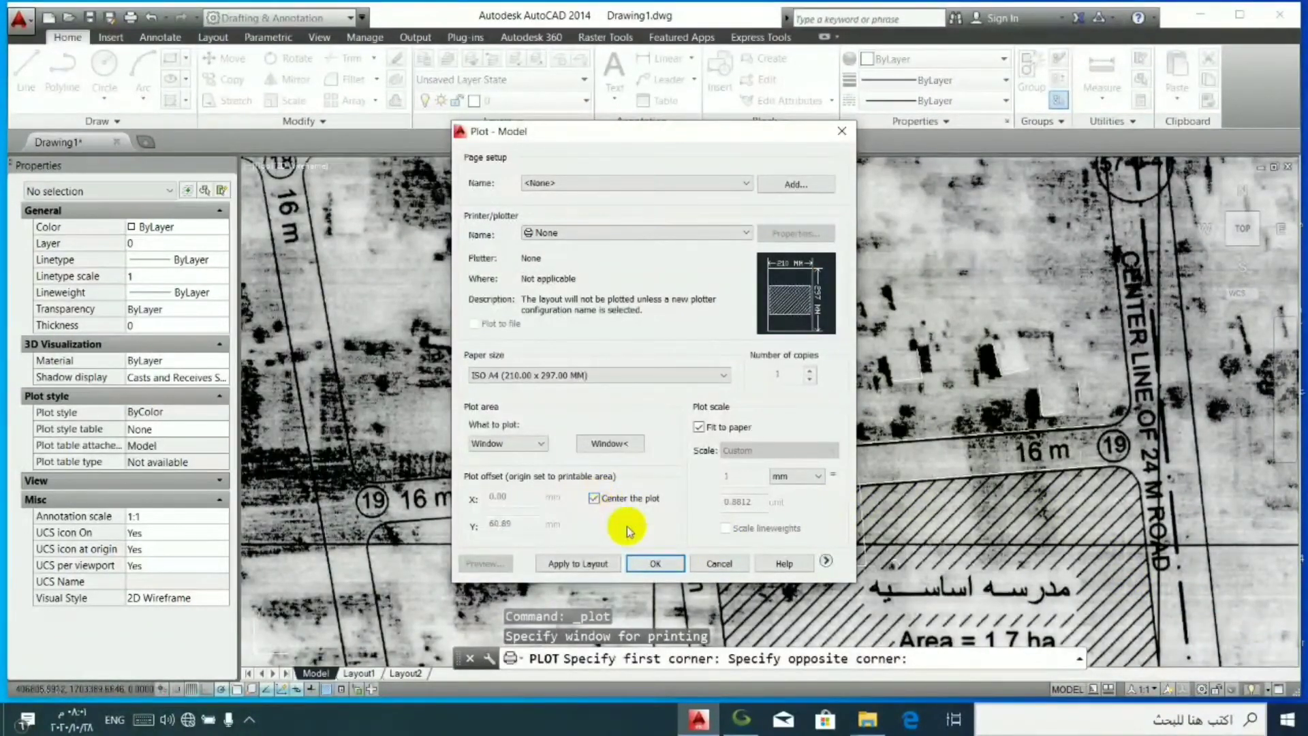
pyautogui.click(825, 562)
pyautogui.click(873, 516)
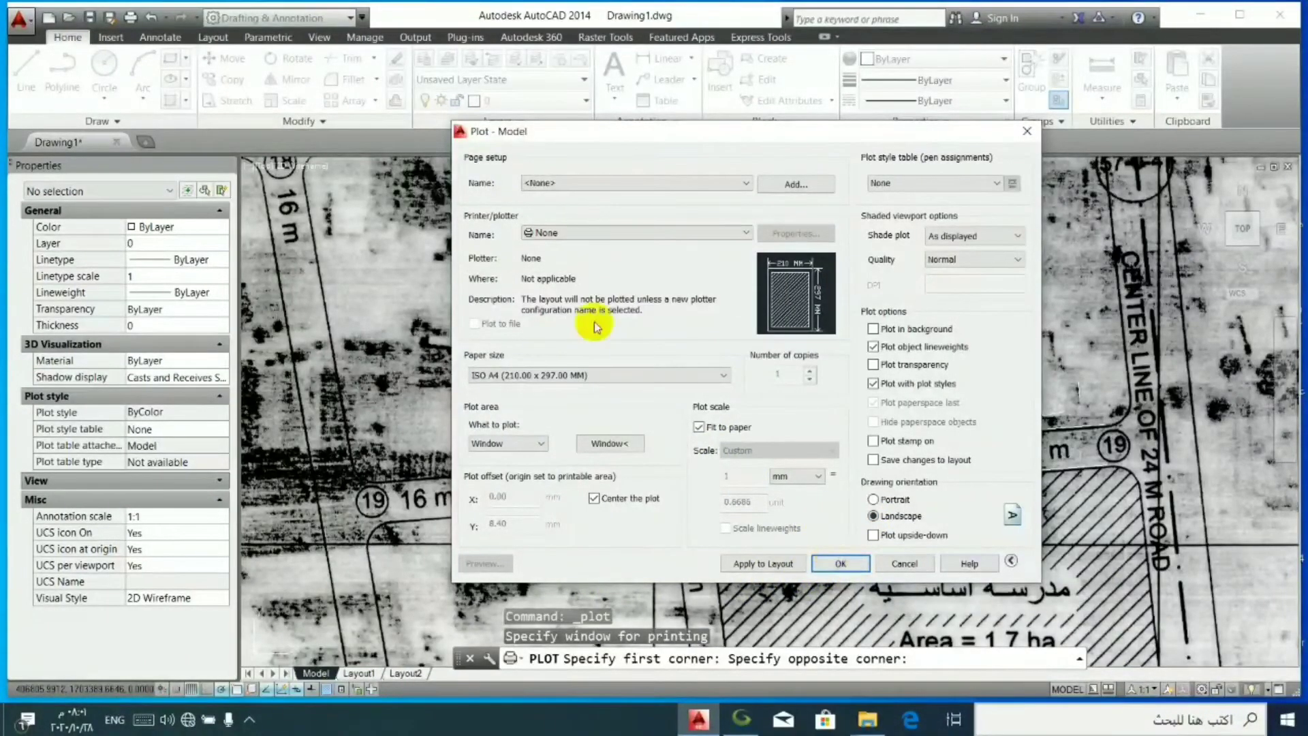
# - Plot the window with Microsoft Print to PDF and save the output file as 1
pyautogui.click(564, 235)
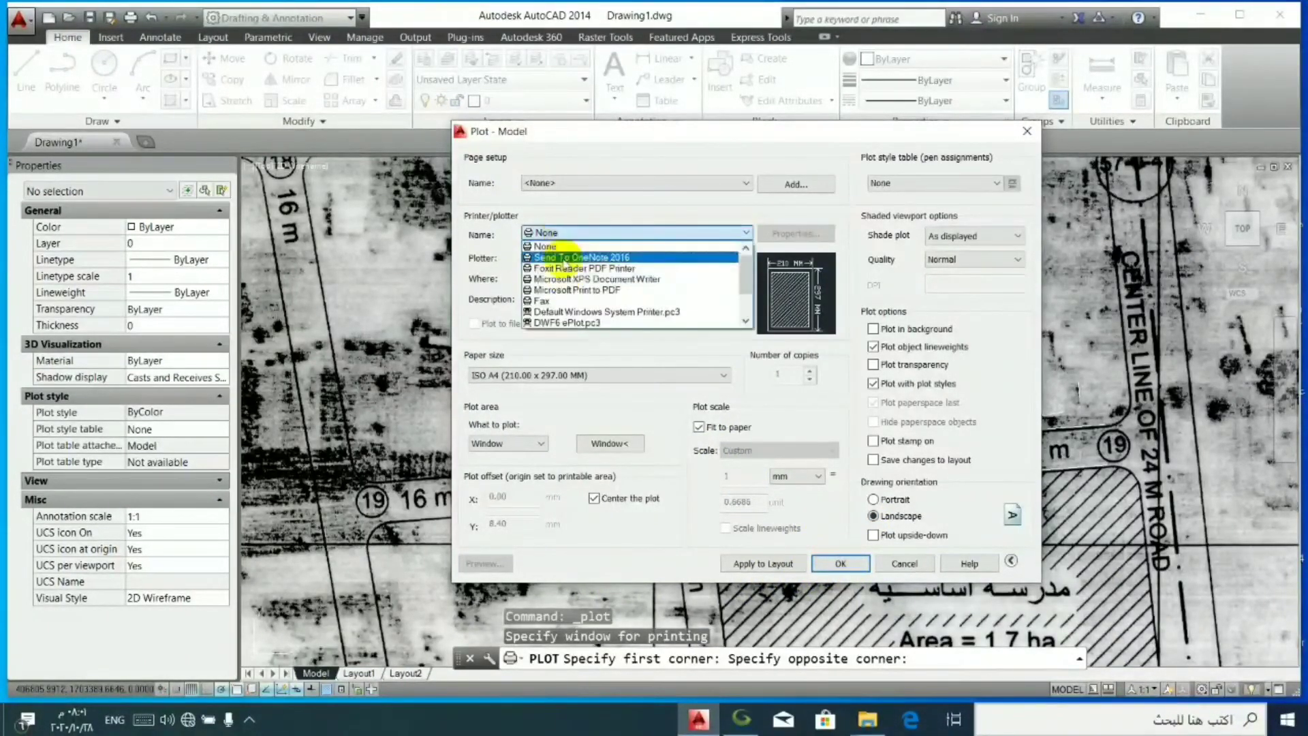
pyautogui.click(567, 291)
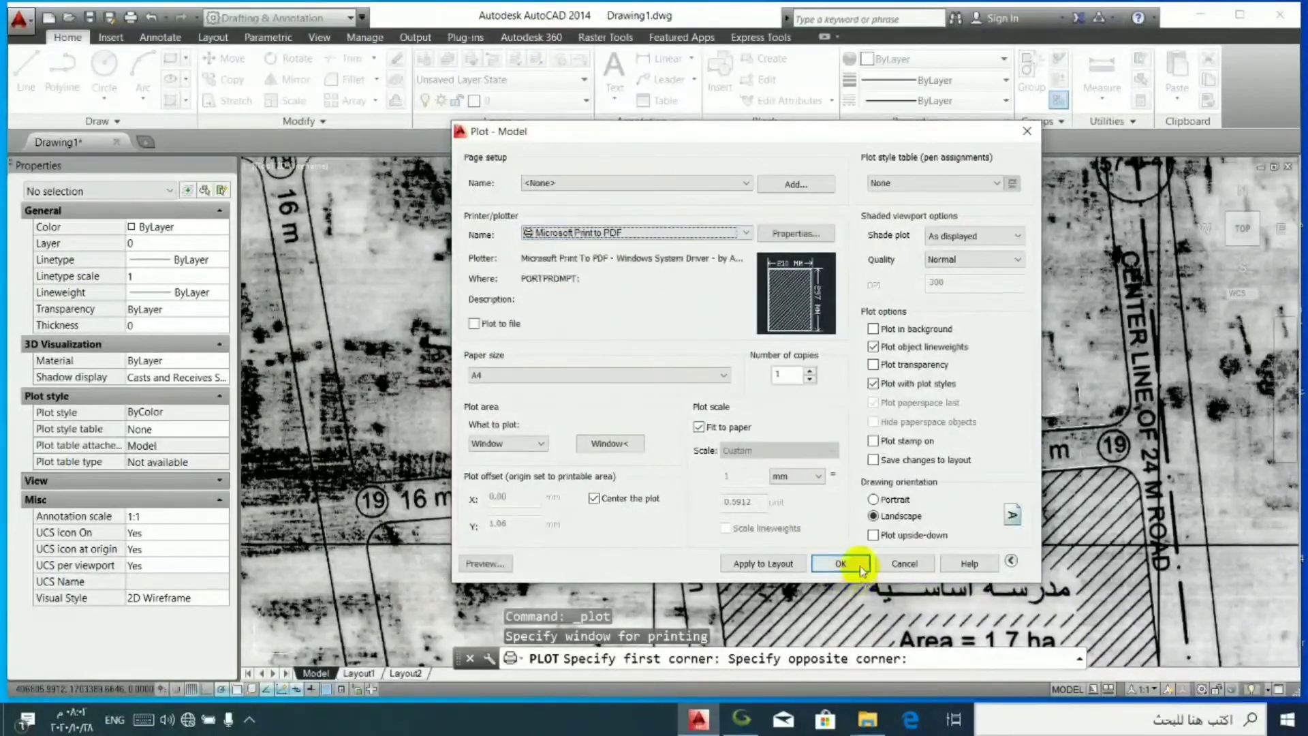
pyautogui.click(843, 565)
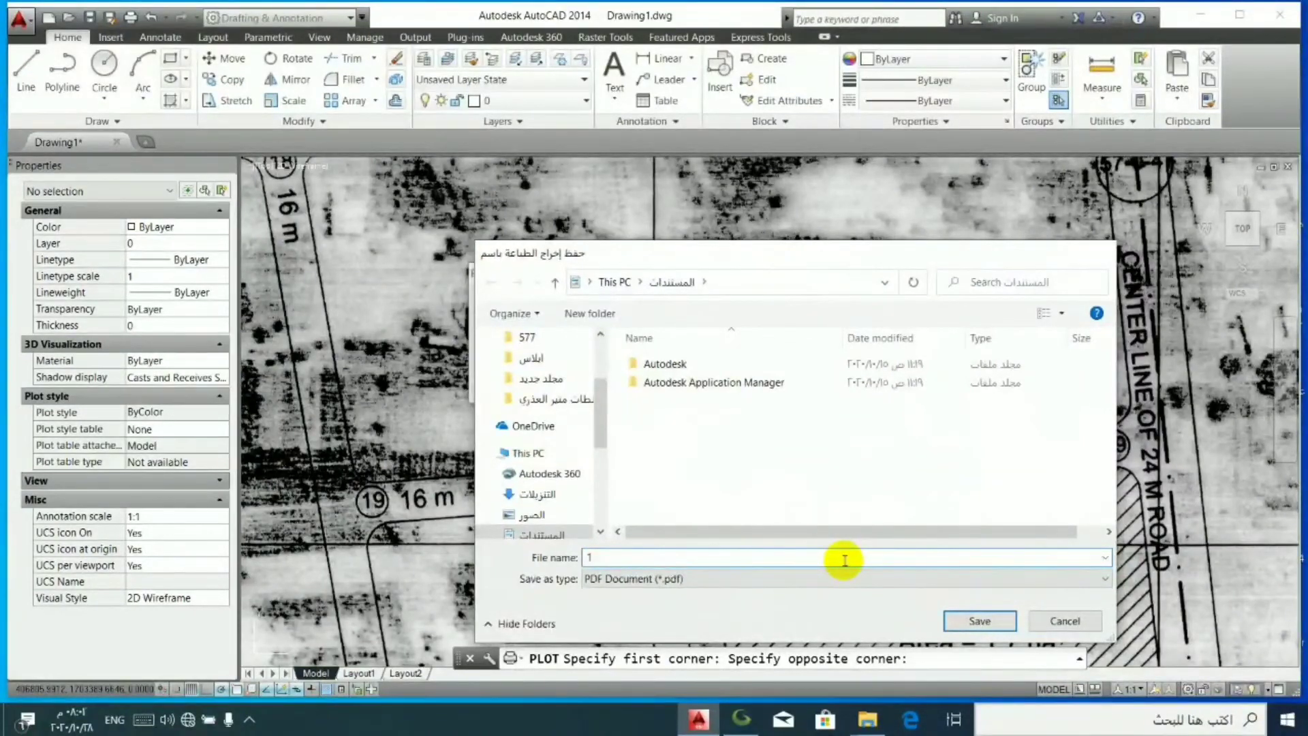
pyautogui.press('Return')
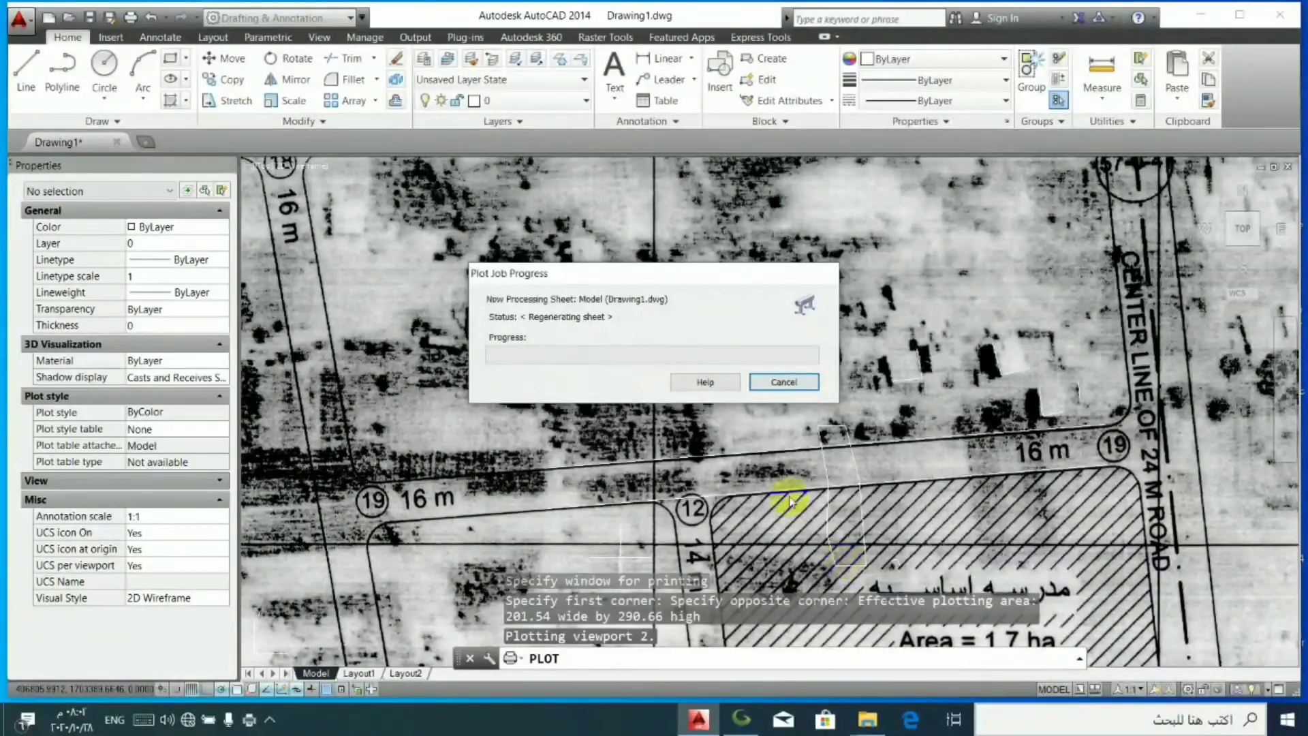
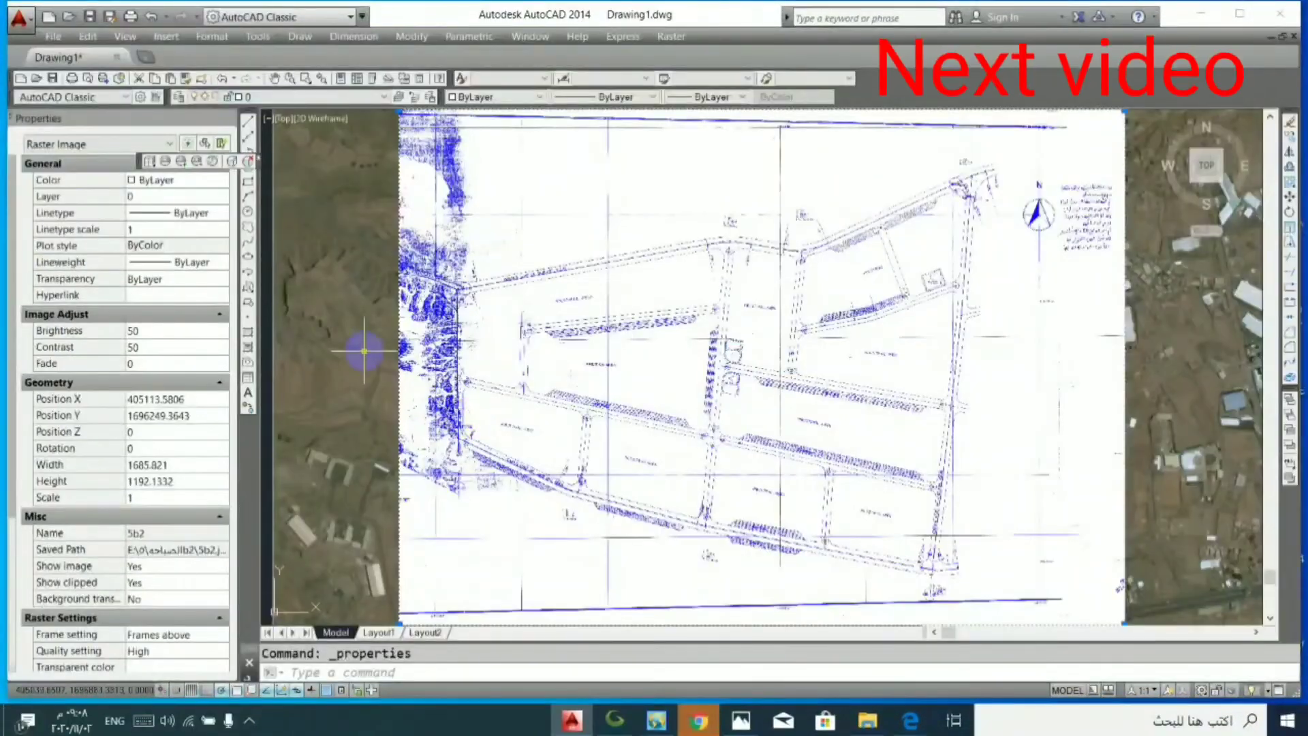
# - Set the transparency of the 5b2 plan image to 90 and turn on transparency display in the drawing
pyautogui.click(208, 279)
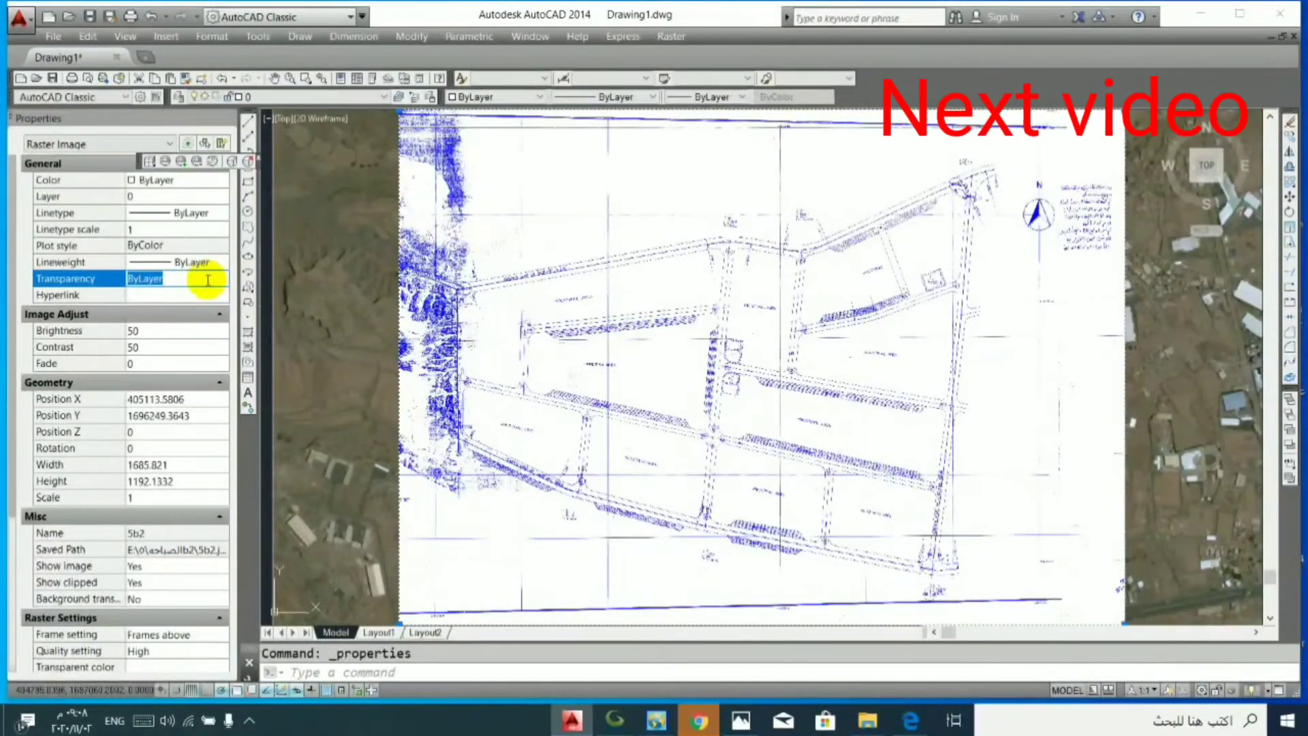
pyautogui.press('Return')
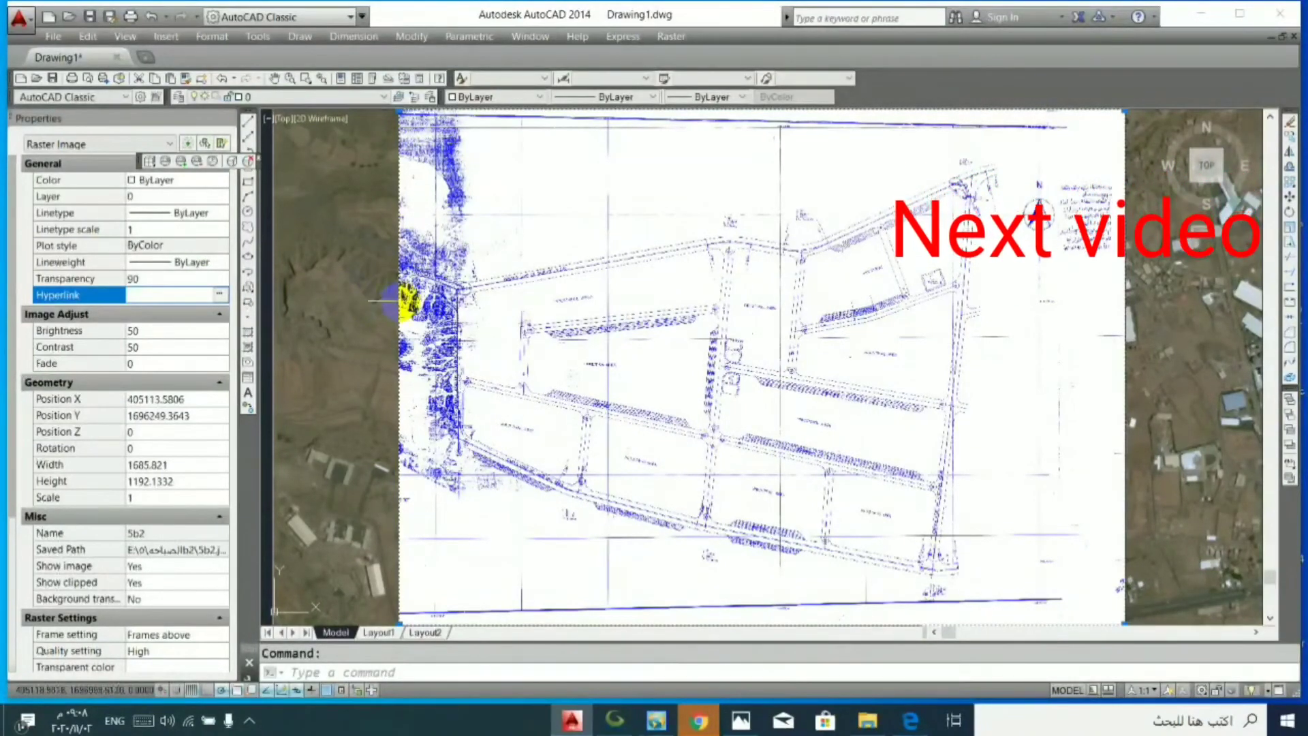
pyautogui.click(328, 690)
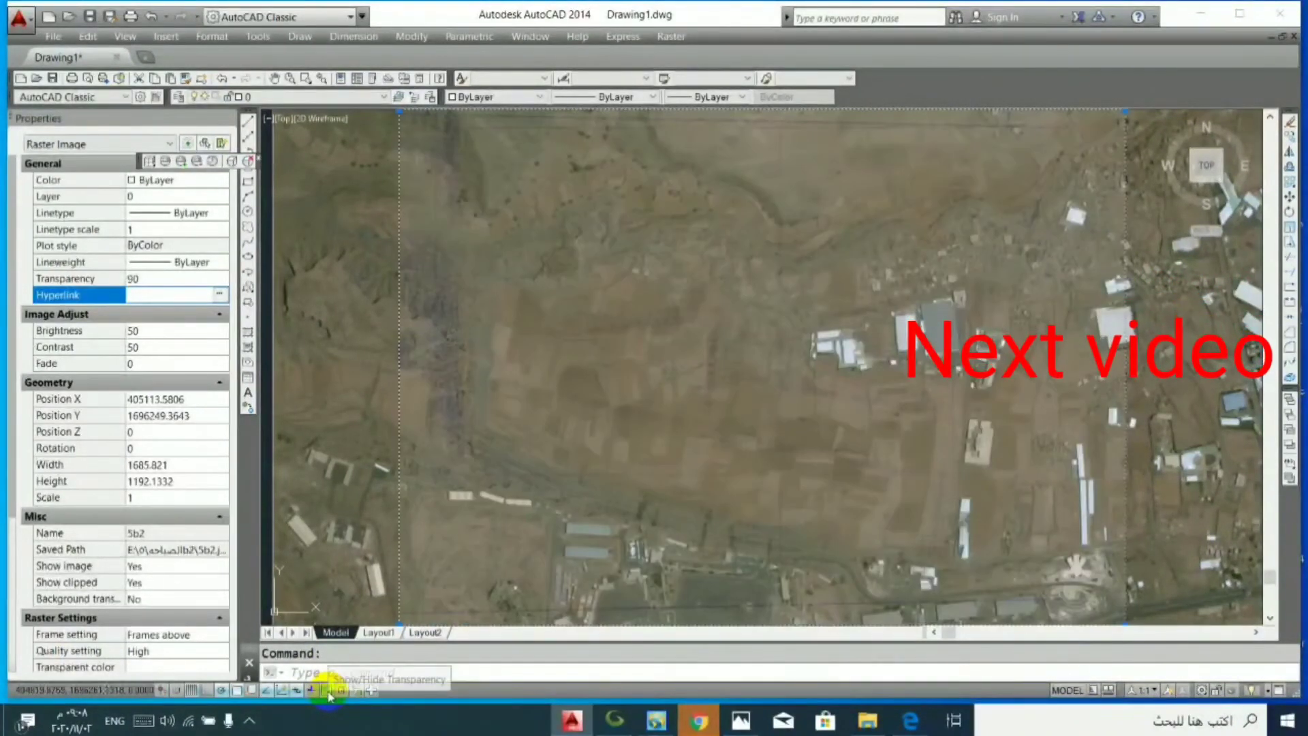